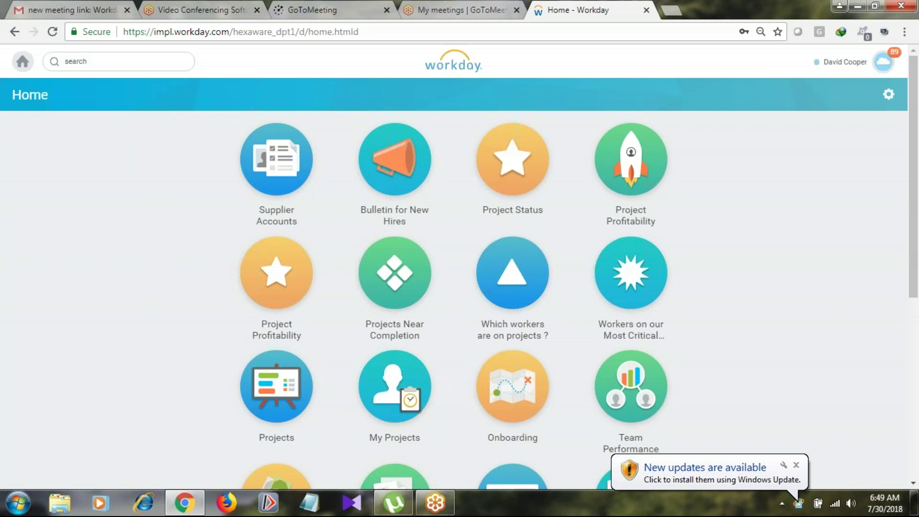
# Dismiss the Windows update notification, and search for "create eib" to open the Create EIB task.
pyautogui.click(796, 466)
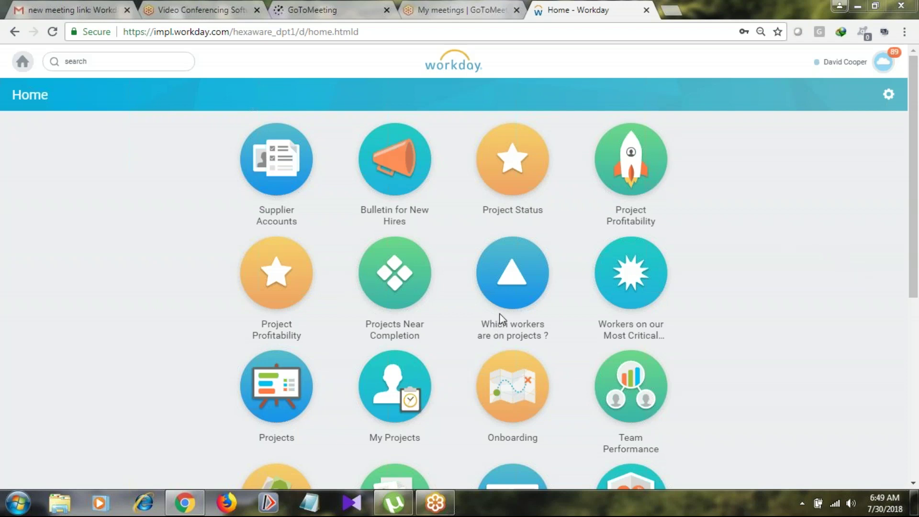
pyautogui.doubleClick(277, 210)
pyautogui.click(277, 231)
pyautogui.click(119, 61)
pyautogui.write('create ')
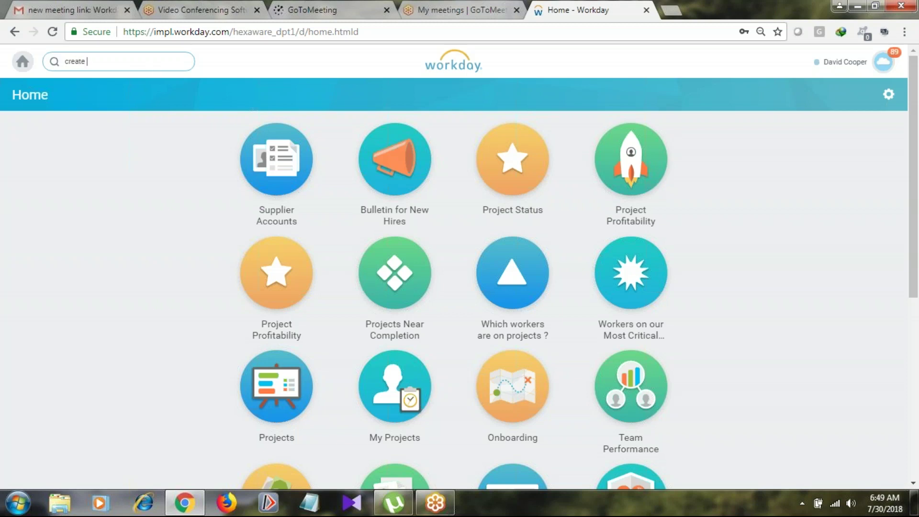
pyautogui.write('eib')
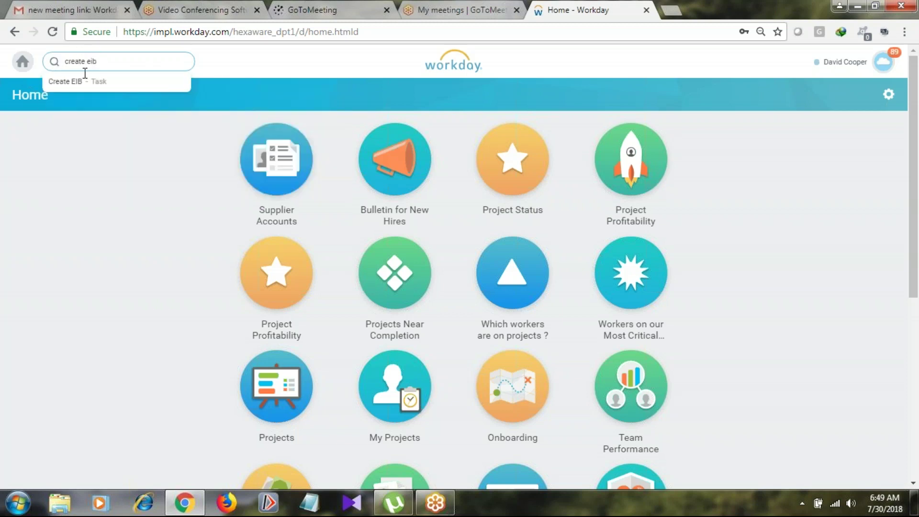
pyautogui.click(71, 82)
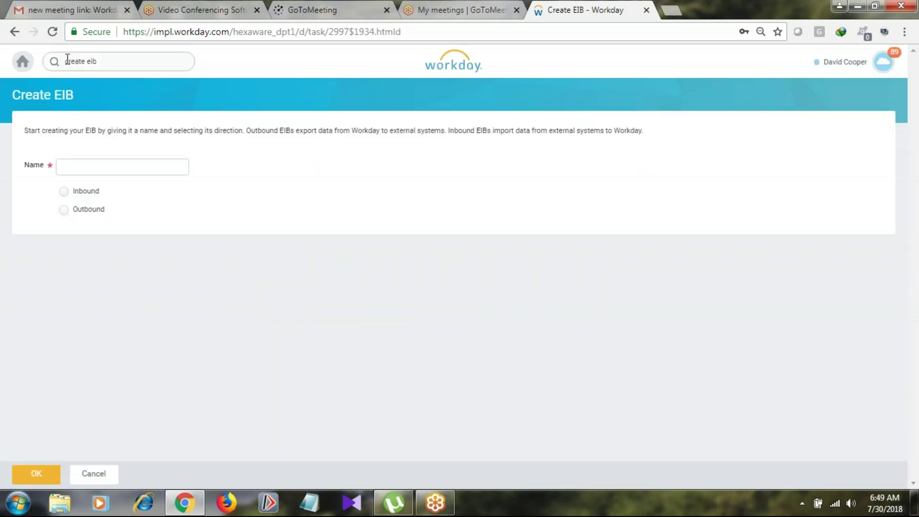
# Enter "INT001 Extract Personal Data" as the name of the new EIB.
pyautogui.moveTo(115, 61); pyautogui.dragTo(64, 62)
pyautogui.click(83, 165)
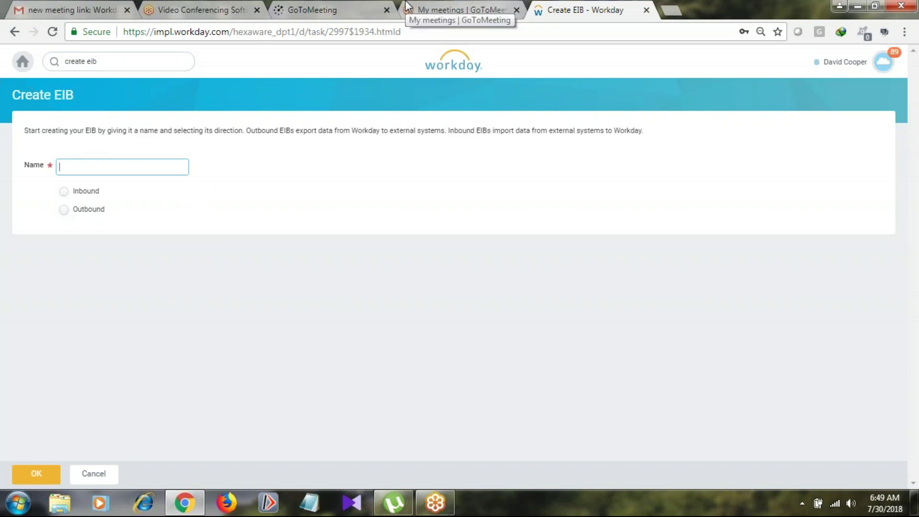
pyautogui.write('R')
pyautogui.write('E')
pyautogui.press('BackSpace')
pyautogui.press('BackSpace')
pyautogui.write('INT001')
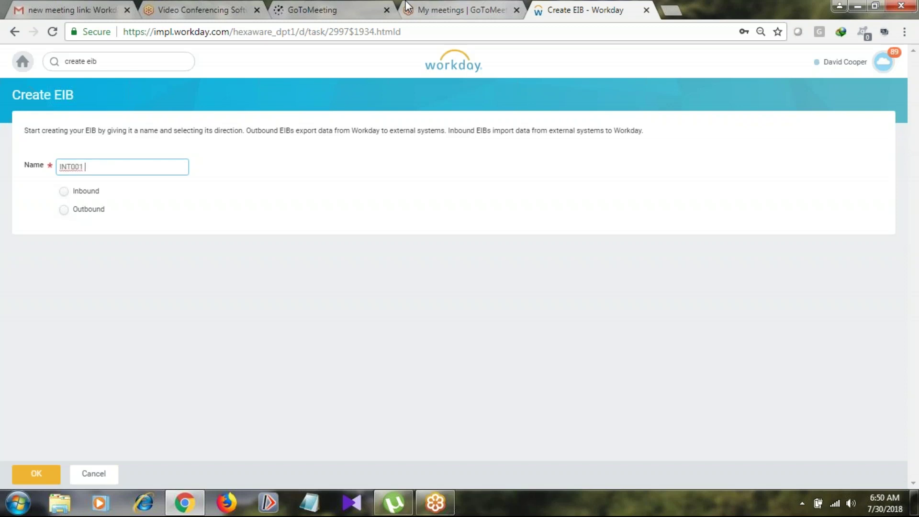
pyautogui.write(' Rep')
pyautogui.click(406, 5)
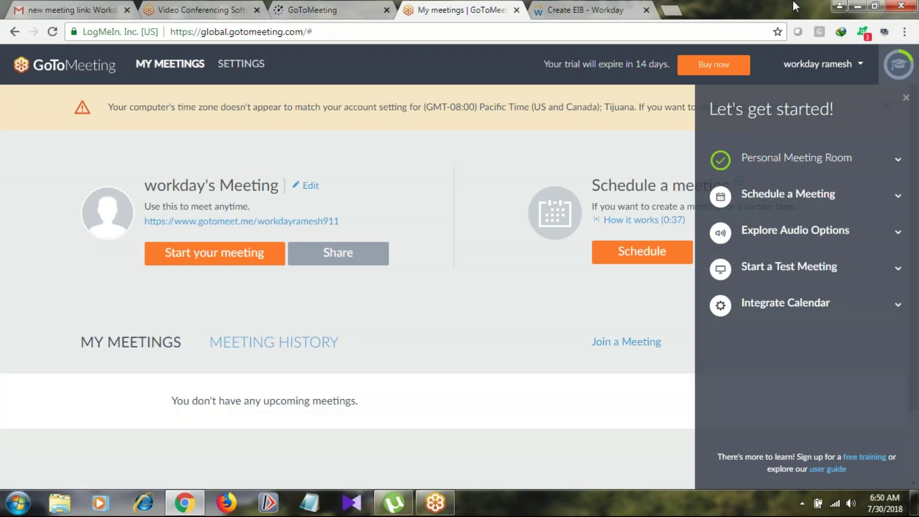
pyautogui.click(604, 9)
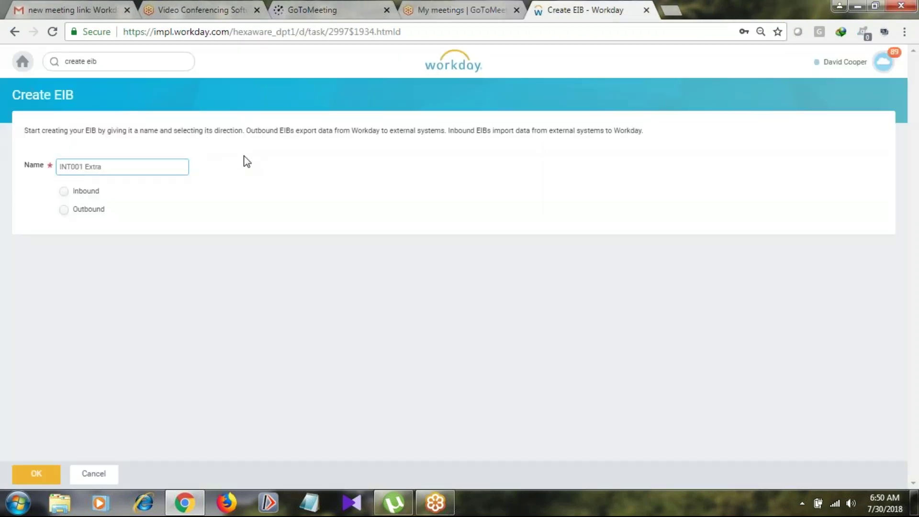
pyautogui.write('ct PEr')
pyautogui.press('BackSpace')
pyautogui.press('BackSpace')
pyautogui.write('ersonal Data')
pyautogui.click(249, 163)
# Name the new EIB "RD16_Simple EIB".
pyautogui.moveTo(72, 167); pyautogui.dragTo(56, 165)
pyautogui.moveTo(157, 167); pyautogui.dragTo(2, 163)
pyautogui.write('RD1')
pyautogui.press('Tab')
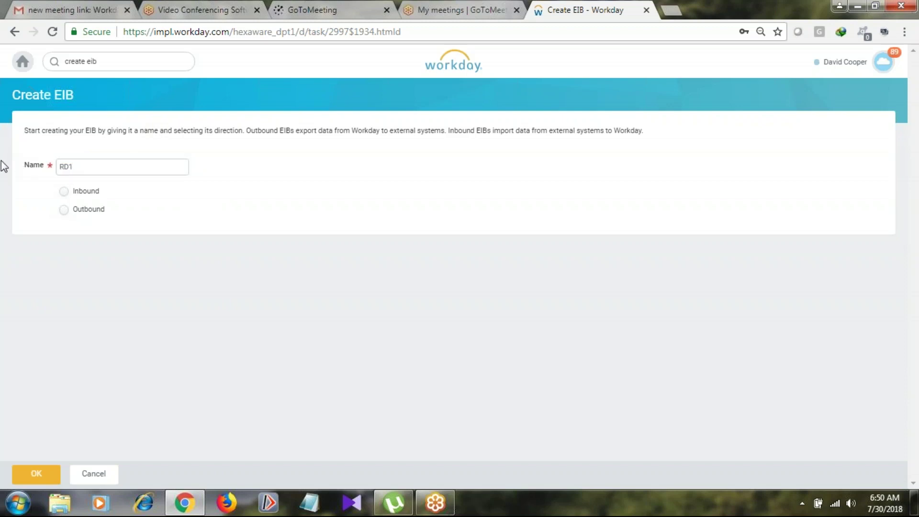
pyautogui.click(107, 167)
pyautogui.write('6_Simple')
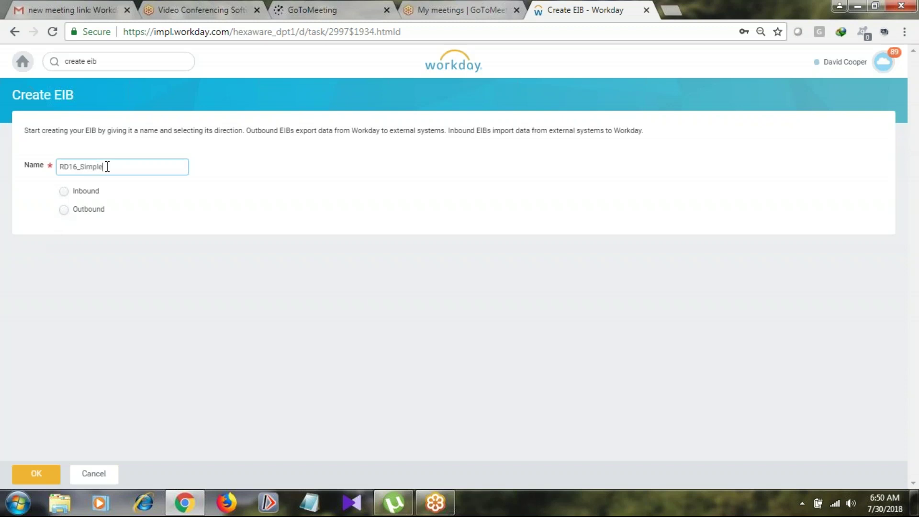
pyautogui.write(' EIN')
pyautogui.doubleClick(109, 166)
pyautogui.press('BackSpace')
pyautogui.write('EIB')
pyautogui.click(885, 40)
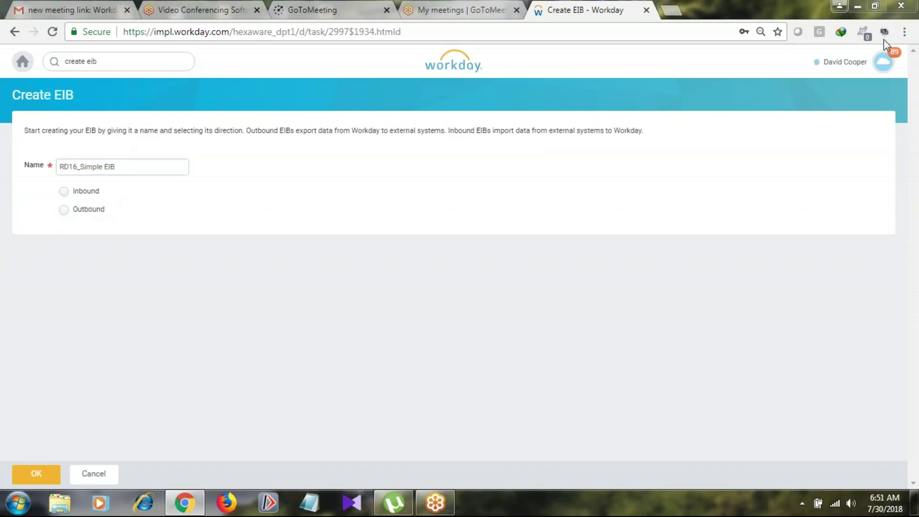
# Set the EIB's direction to Outbound and confirm its creation.
pyautogui.click(64, 197)
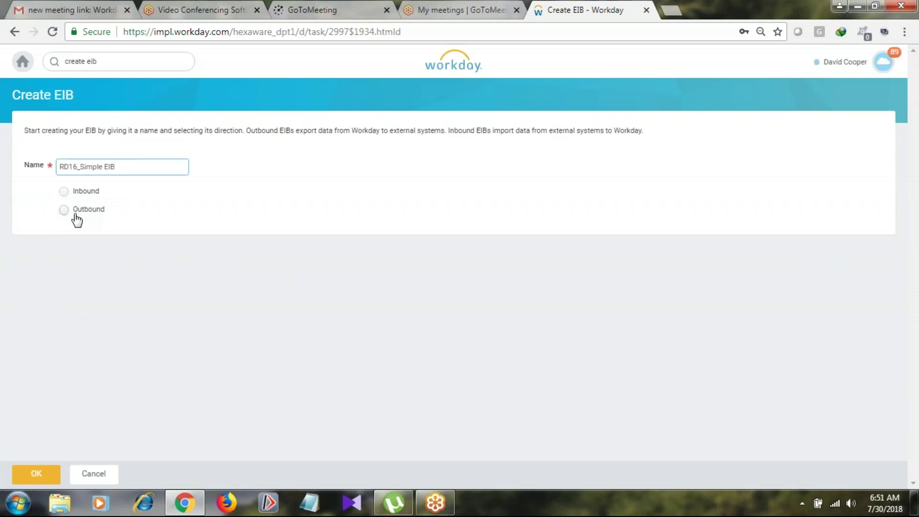
pyautogui.click(62, 213)
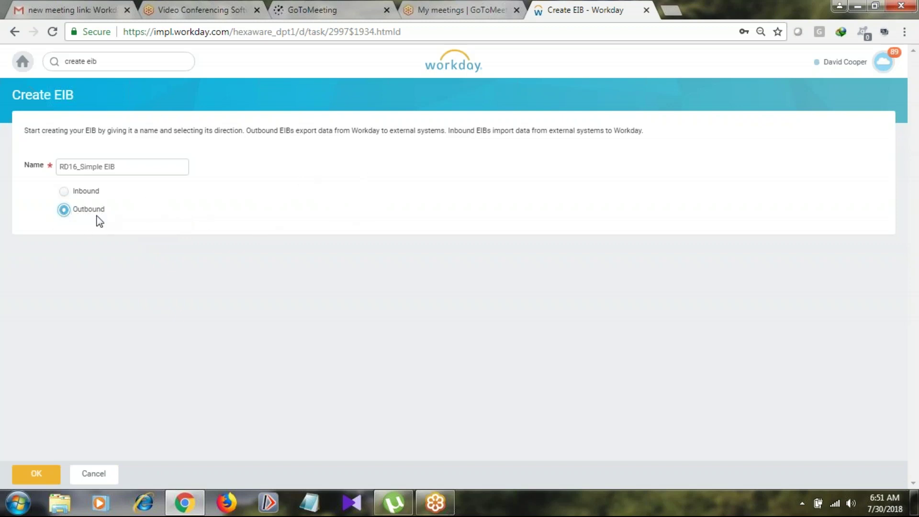
pyautogui.click(36, 477)
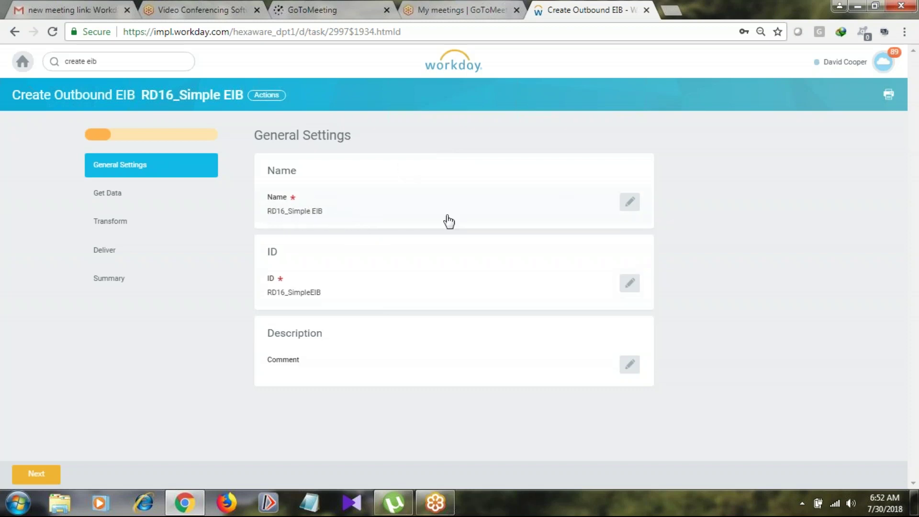
# Check the editable Name, ID and Comment fields in General Settings without changing them, and continue to Get Data.
pyautogui.click(629, 210)
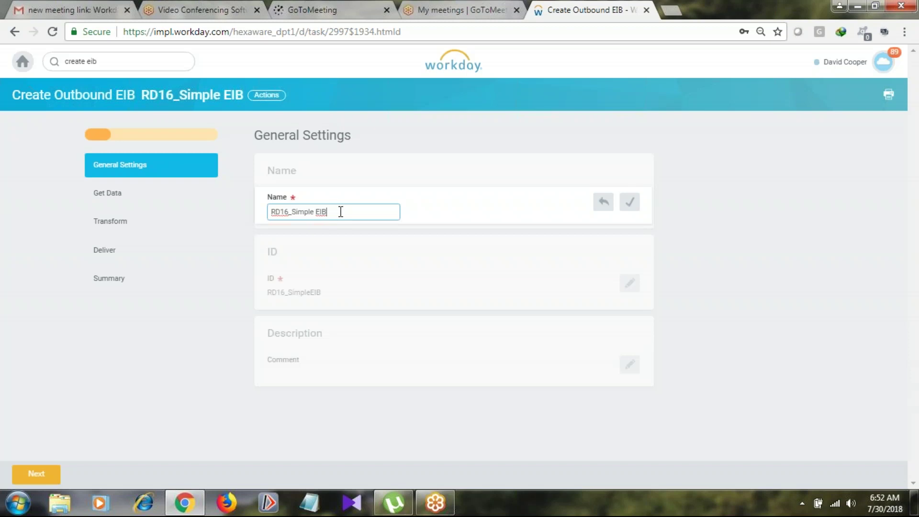
pyautogui.click(630, 204)
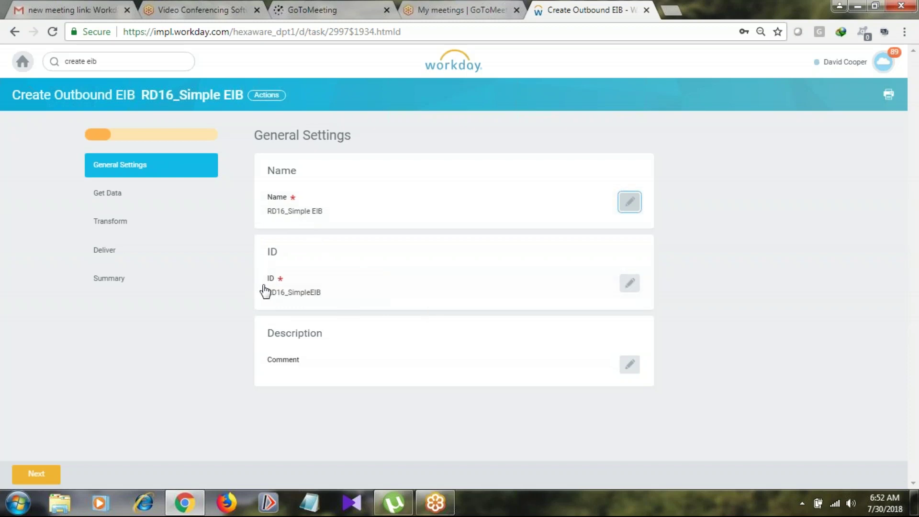
pyautogui.click(629, 285)
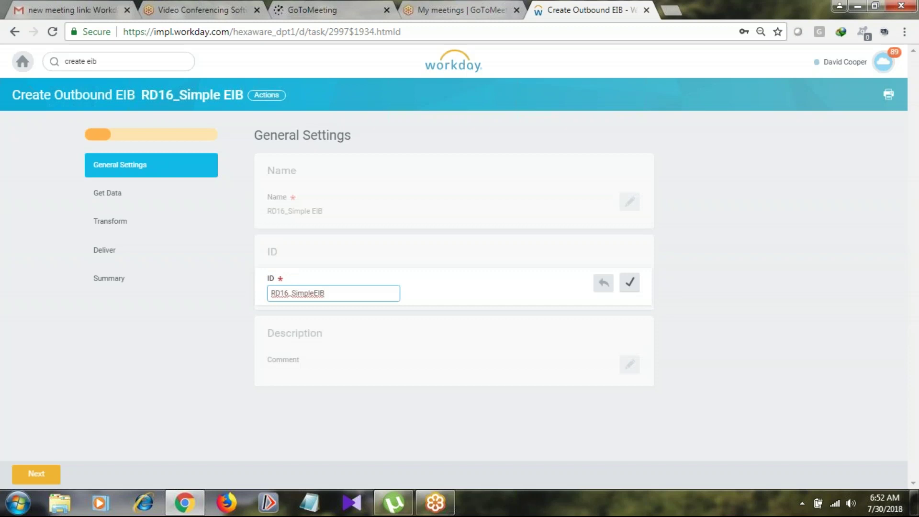
pyautogui.click(630, 285)
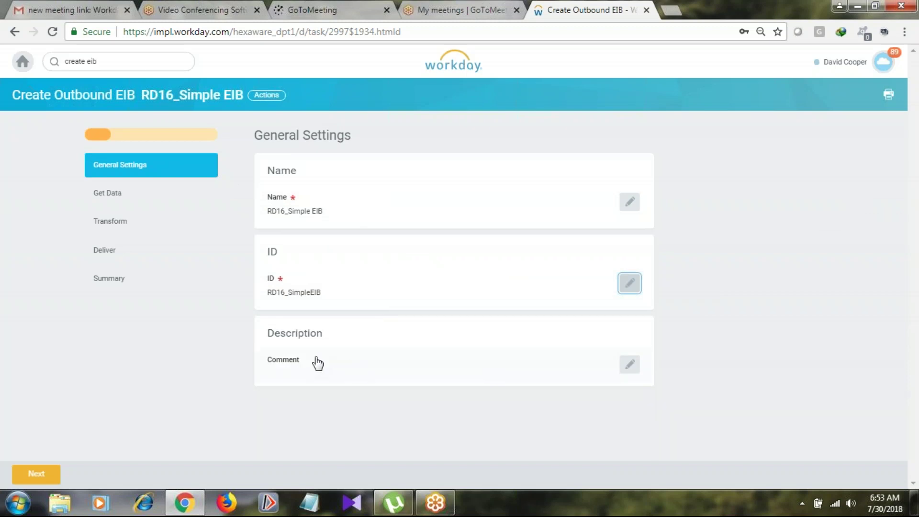
pyautogui.click(632, 366)
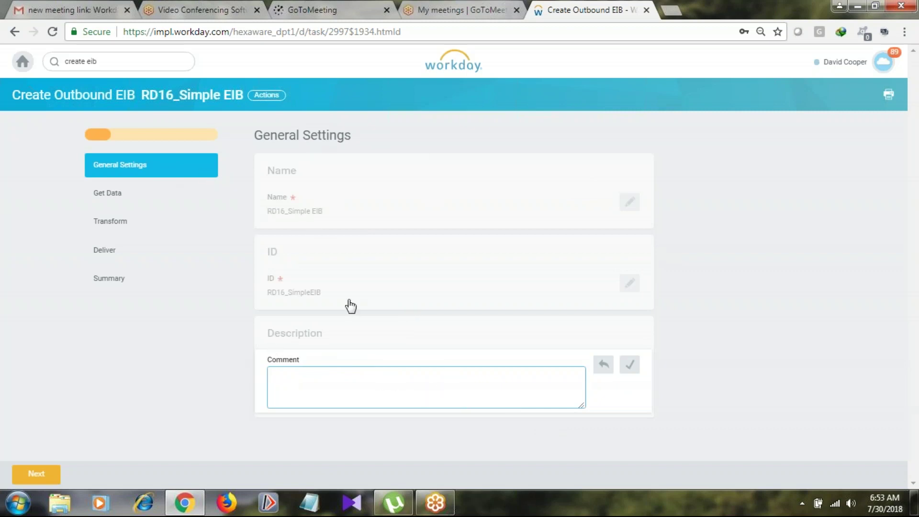
pyautogui.click(170, 340)
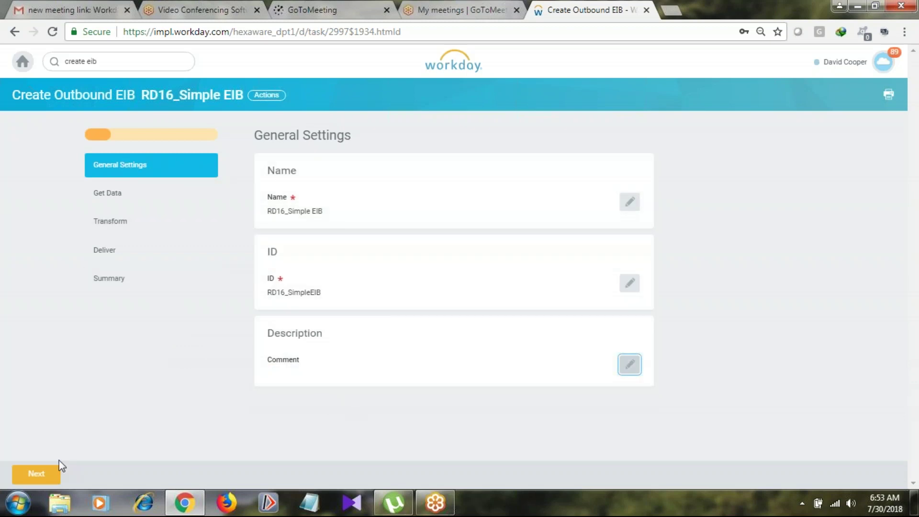
pyautogui.click(38, 476)
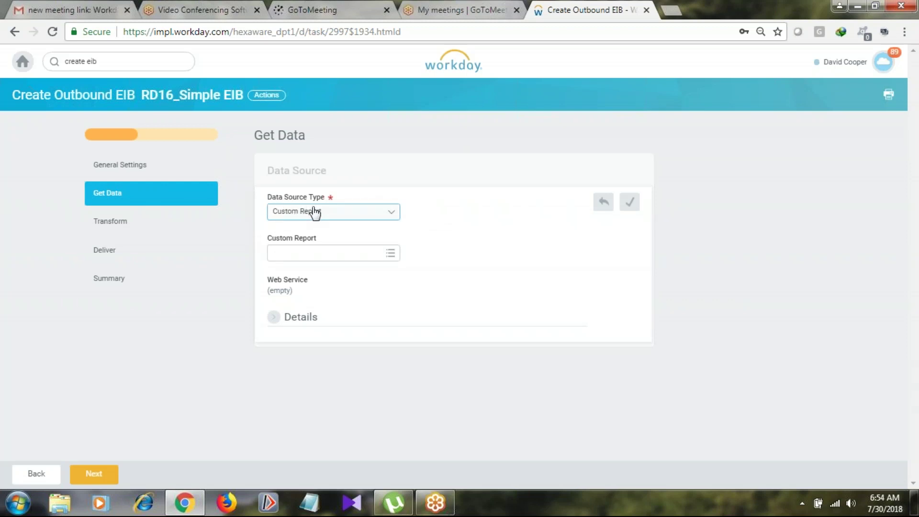
# Review the available data source types and choose Custom Report.
pyautogui.click(392, 221)
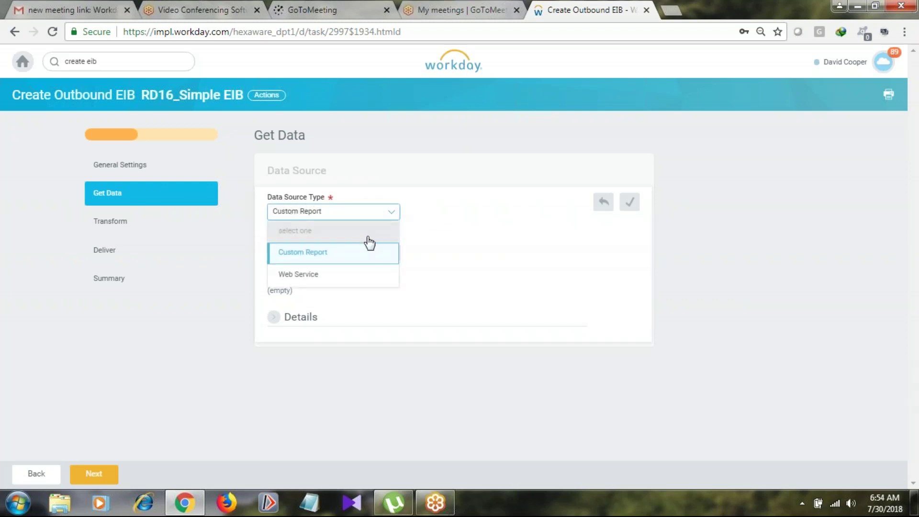
pyautogui.click(321, 258)
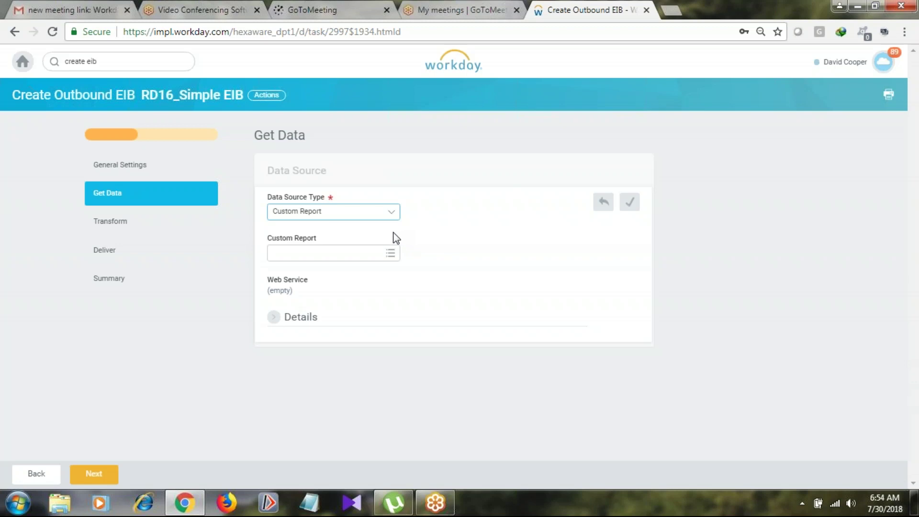
pyautogui.click(393, 212)
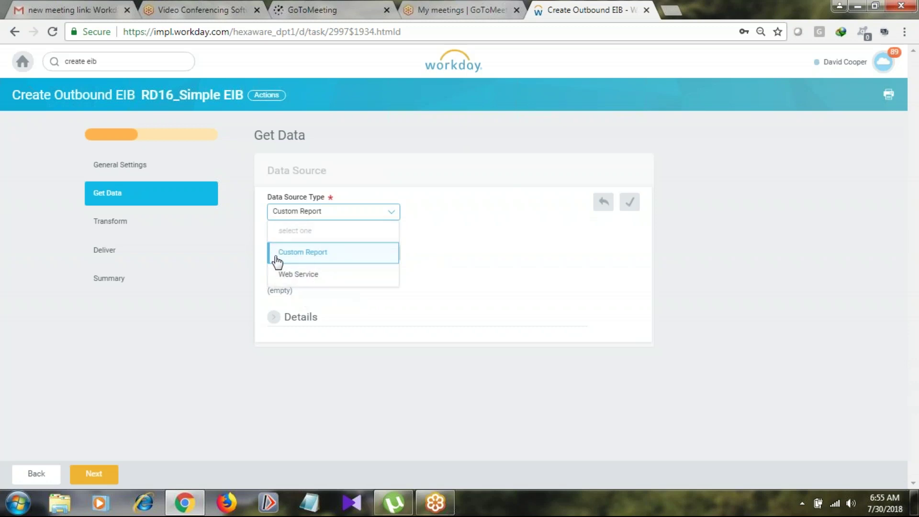
pyautogui.click(325, 263)
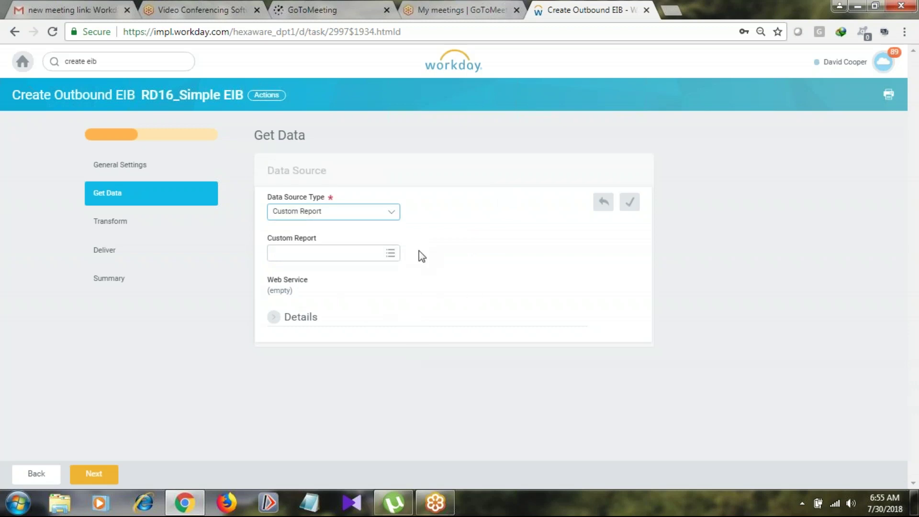
# Search the custom reports for "rd16" as the EIB's data source, and clear the search text.
pyautogui.click(389, 254)
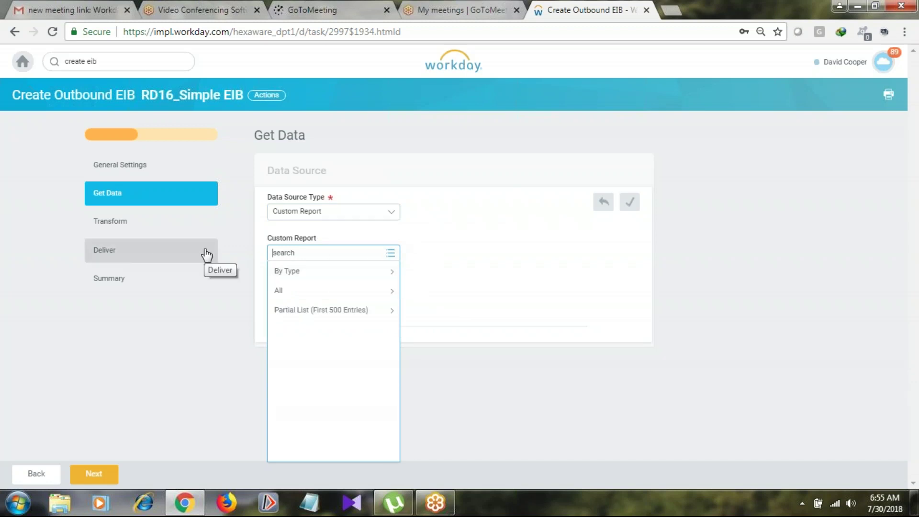
pyautogui.write('rd16')
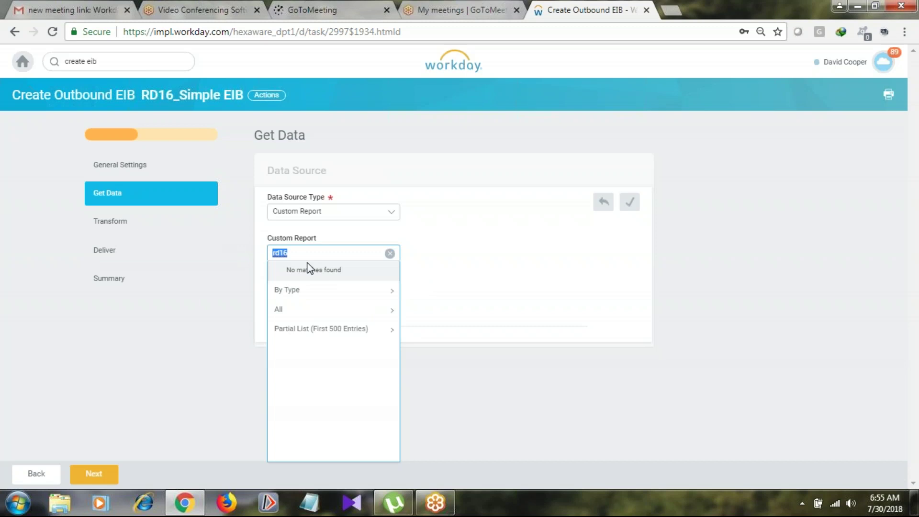
pyautogui.click(303, 257)
pyautogui.moveTo(303, 258); pyautogui.dragTo(261, 262)
pyautogui.click(333, 256)
pyautogui.moveTo(324, 253); pyautogui.dragTo(226, 249)
# Open the RD16_Simple EIB integration system in a new browser tab and decline restoring the last session.
pyautogui.click(277, 97)
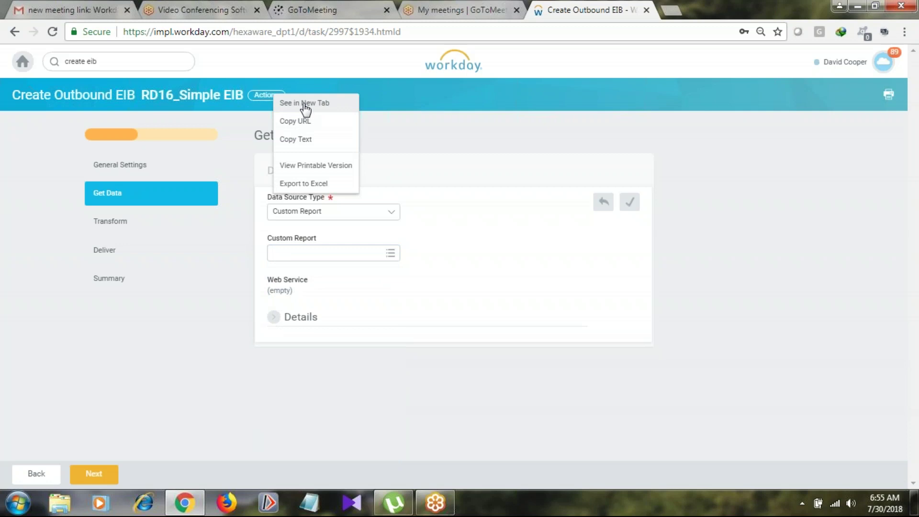
pyautogui.click(288, 104)
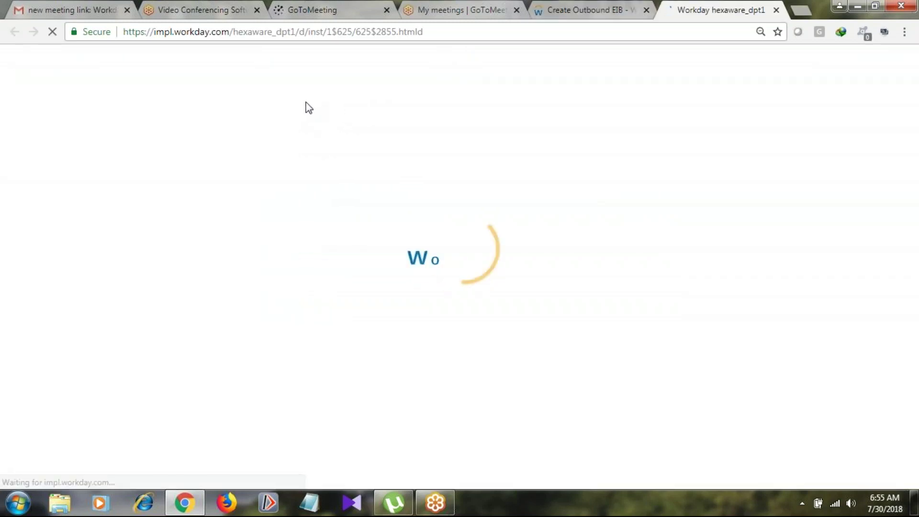
pyautogui.click(594, 10)
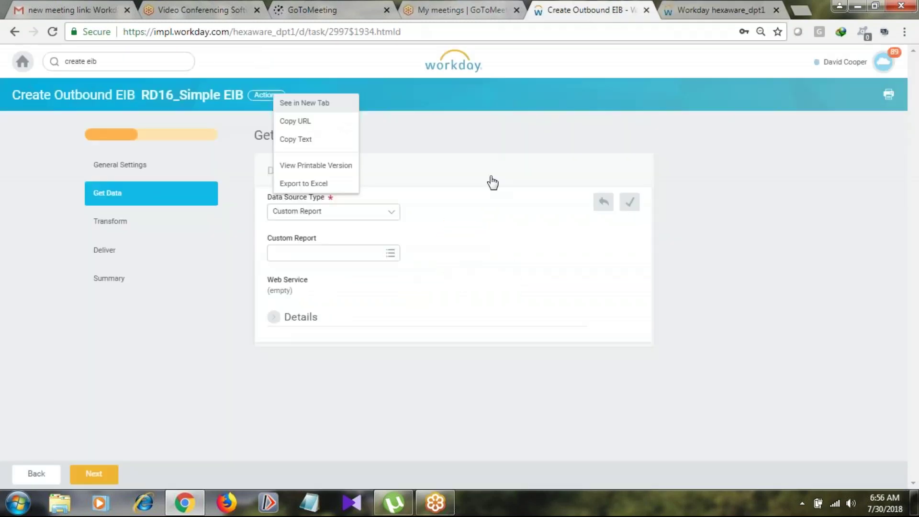
pyautogui.click(379, 269)
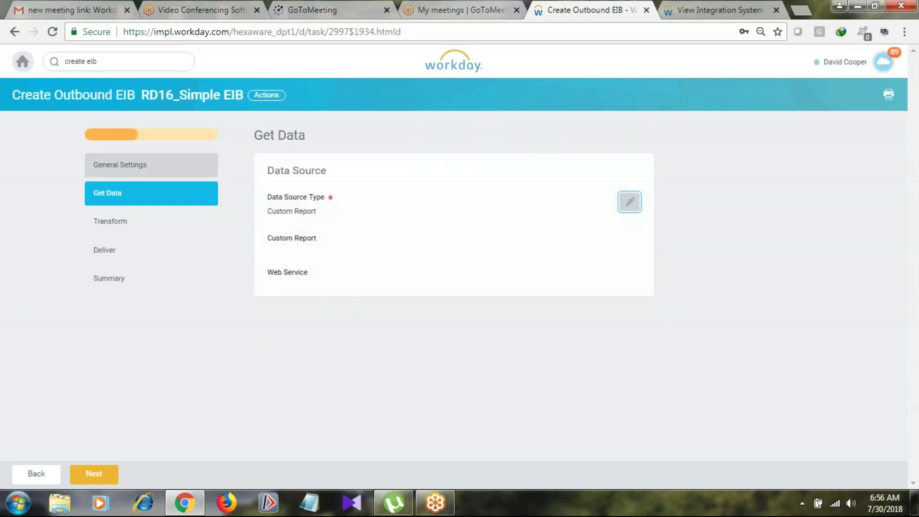
pyautogui.click(692, 10)
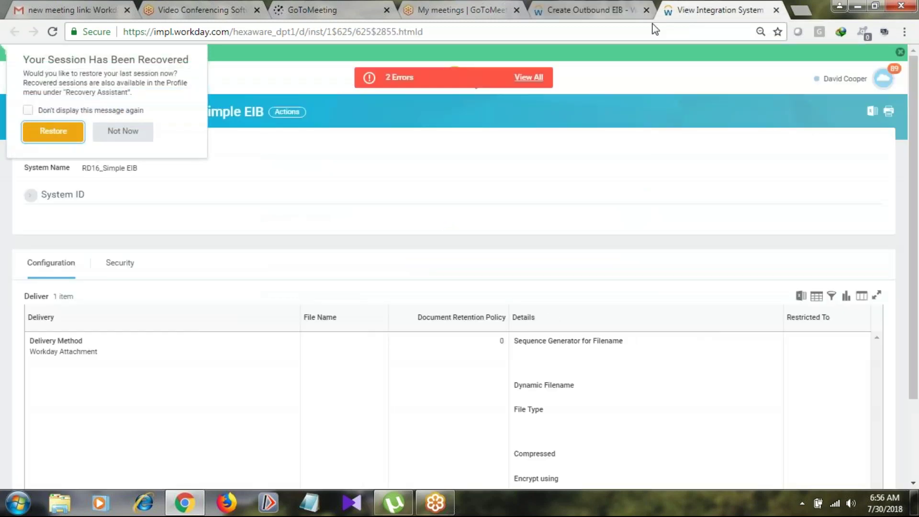
pyautogui.click(122, 131)
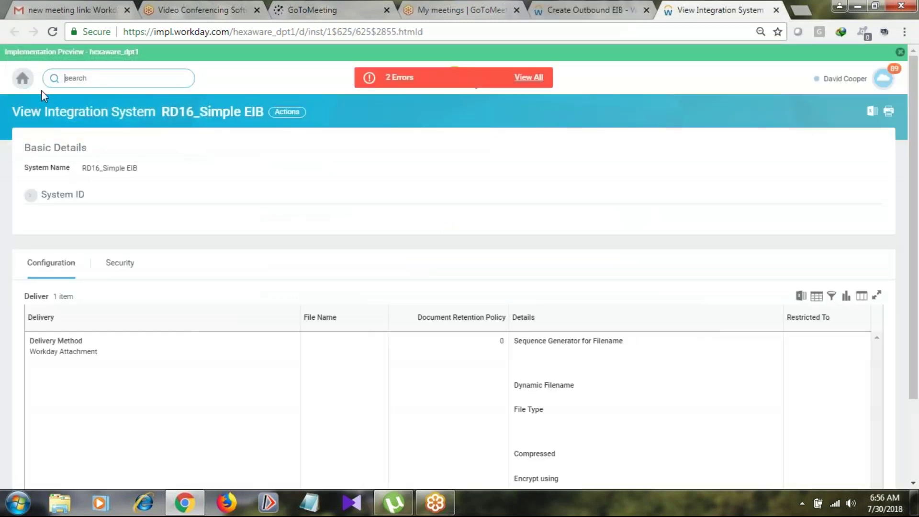
# Search Workday for report definitions with "rd: rd16".
pyautogui.click(65, 82)
pyautogui.write('rd: r')
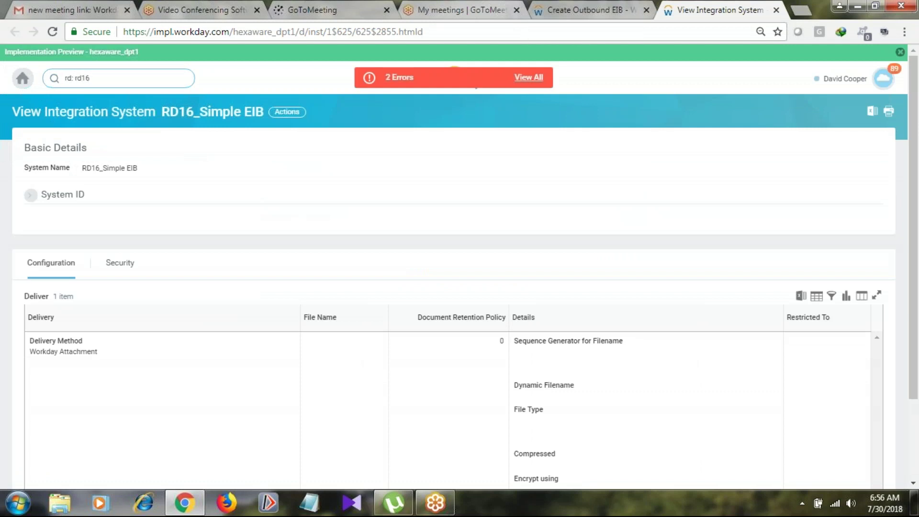
pyautogui.write('d16')
pyautogui.press('Return')
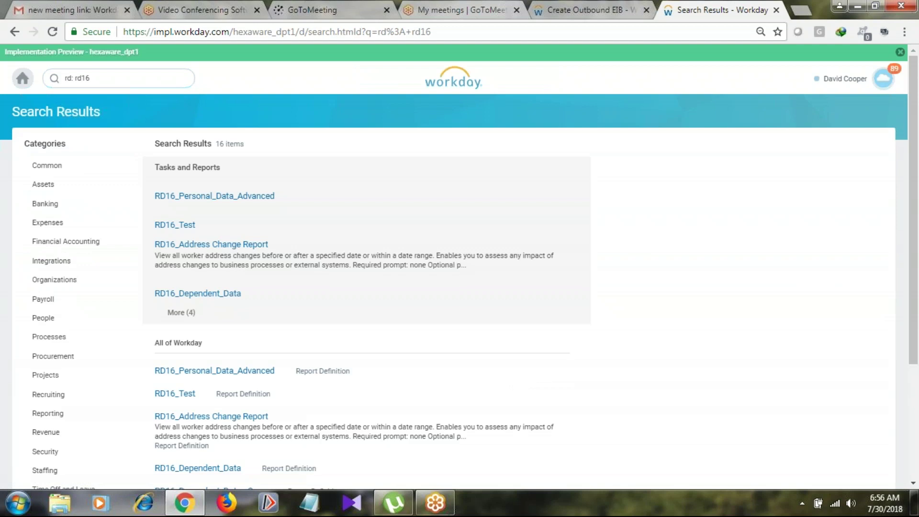
# Open the RD16_Personal_Data_Advanced report definition from the search results and look over its columns.
pyautogui.scroll(-3, 562, 243)
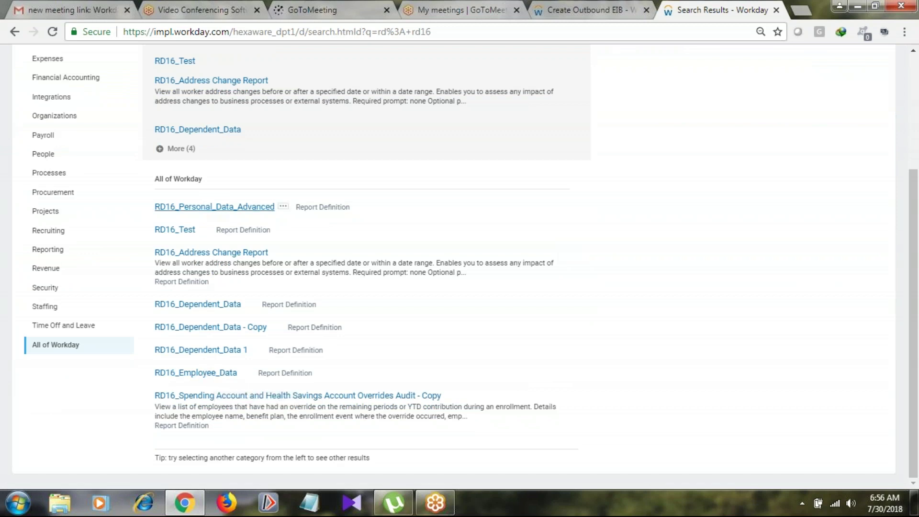
pyautogui.click(204, 211)
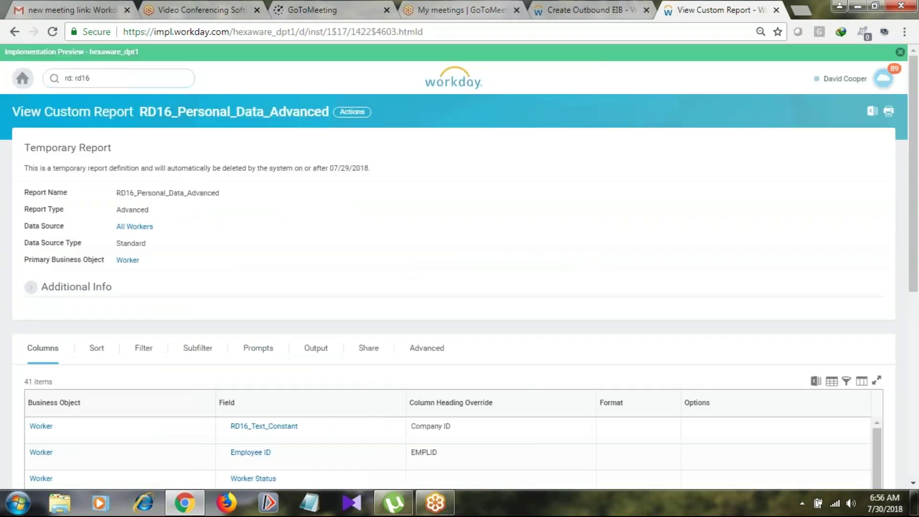
pyautogui.scroll(-10, 220, 235)
pyautogui.scroll(10, 220, 246)
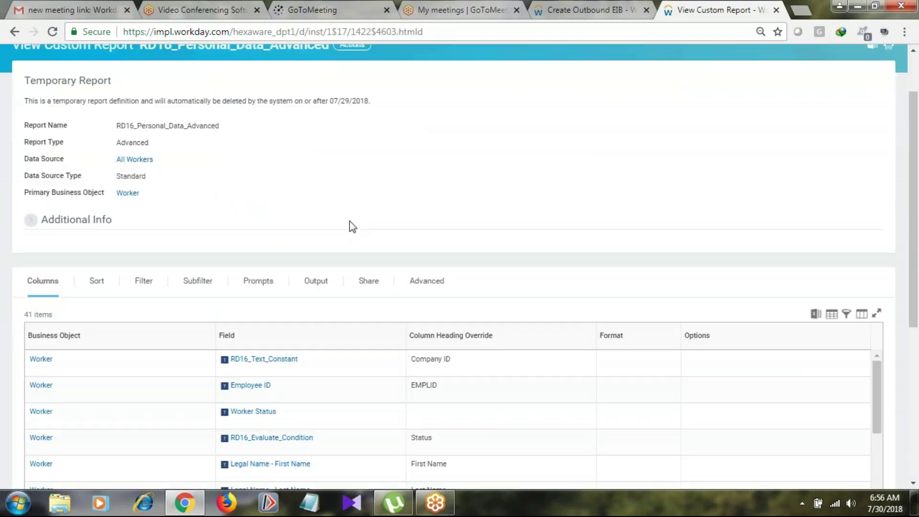
# Examine the report's advanced options, including the web services settings and the temporary report's deletion date.
pyautogui.click(428, 348)
pyautogui.scroll(-4, 425, 365)
pyautogui.scroll(4, 421, 366)
pyautogui.scroll(-5, 400, 381)
pyautogui.scroll(5, 389, 383)
pyautogui.scroll(-5, 393, 383)
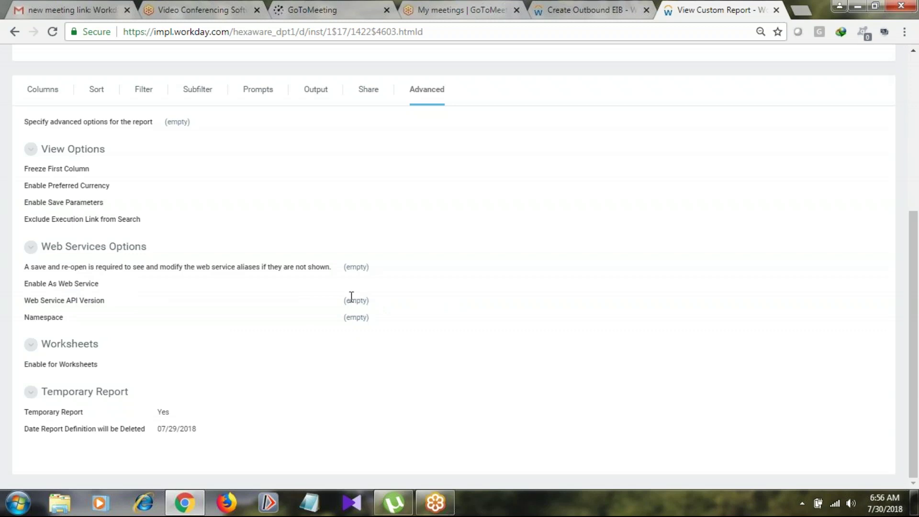
pyautogui.scroll(5, 295, 217)
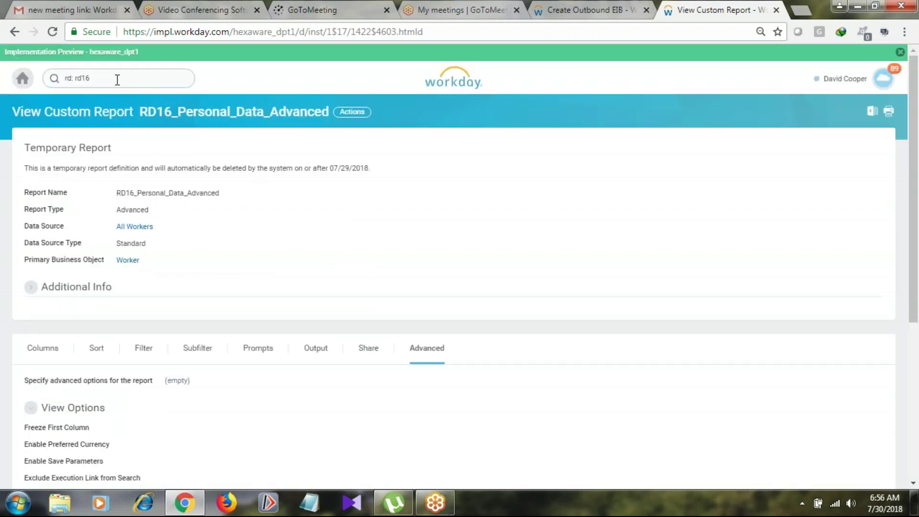
pyautogui.click(355, 114)
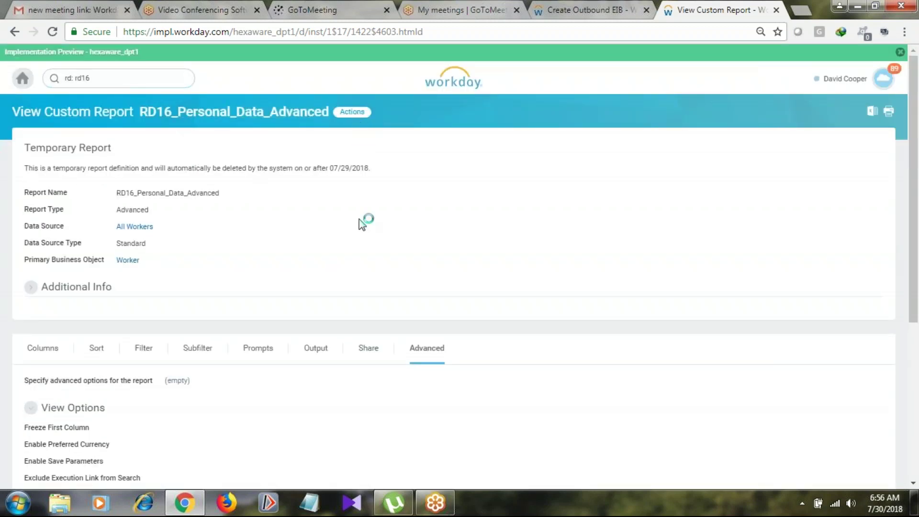
pyautogui.scroll(-5, 360, 224)
pyautogui.moveTo(157, 429); pyautogui.dragTo(200, 430)
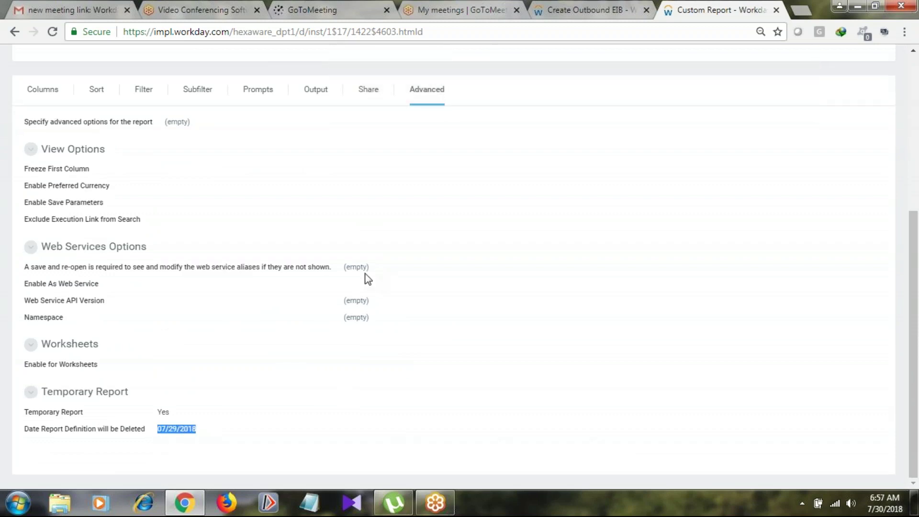
pyautogui.scroll(5, 365, 277)
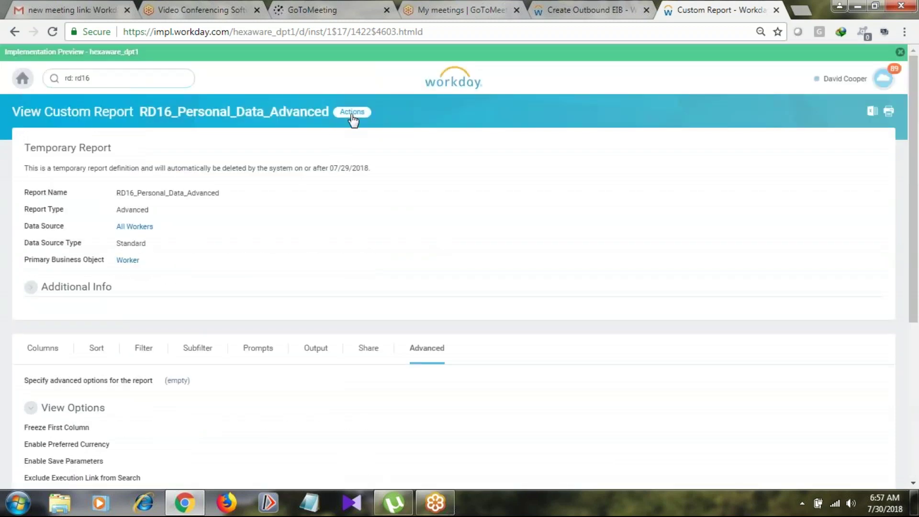
# Copy the custom report under the name RD16_Personal_Data_Advanced_Copy.
pyautogui.click(353, 115)
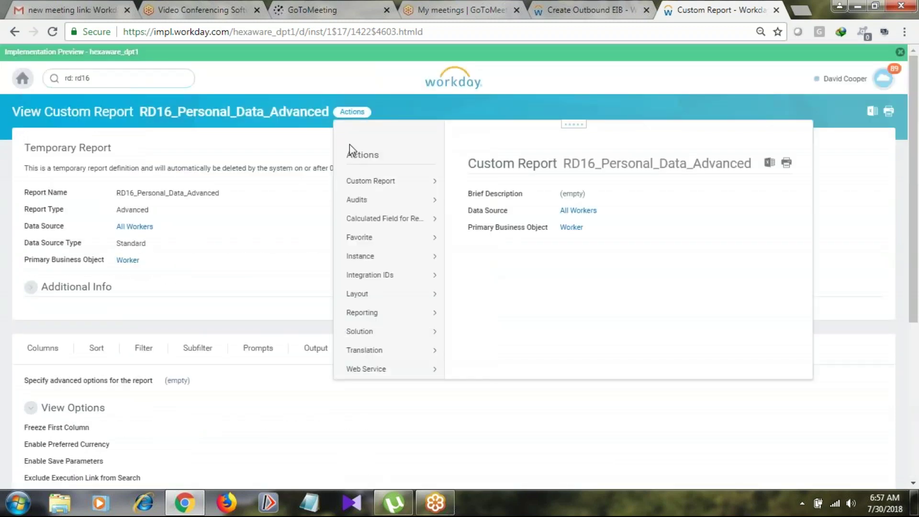
pyautogui.moveTo(362, 182)
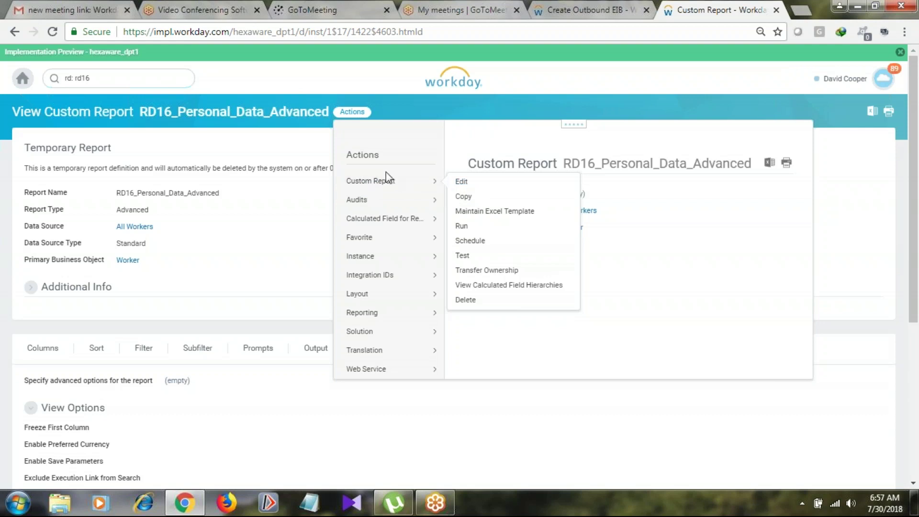
pyautogui.click(471, 196)
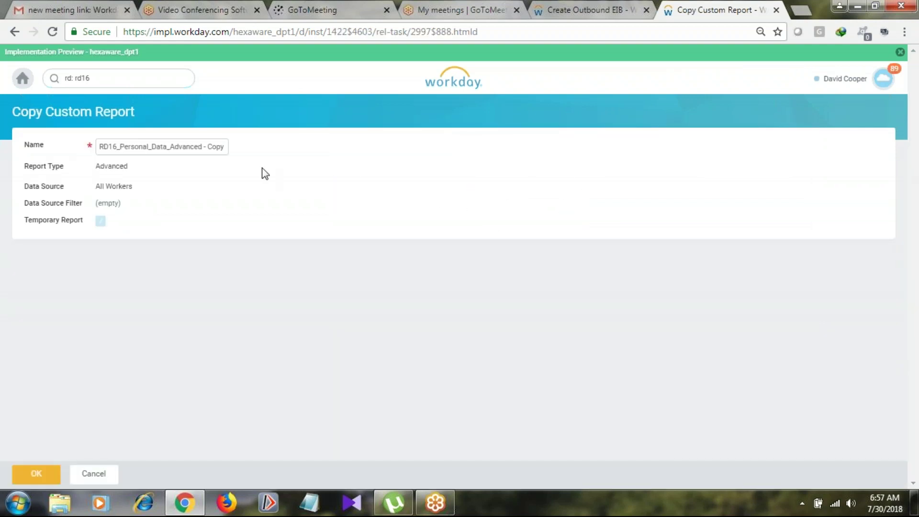
pyautogui.moveTo(205, 146); pyautogui.dragTo(261, 158)
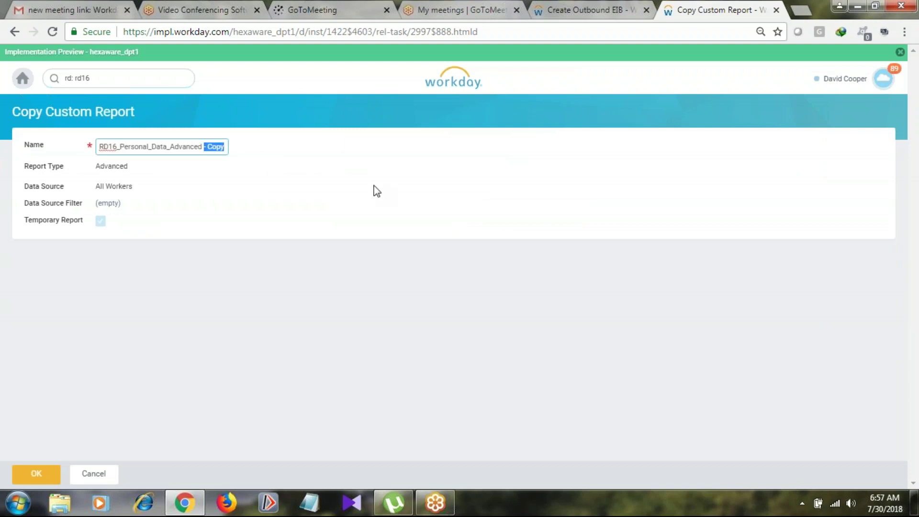
pyautogui.press('BackSpace')
pyautogui.click(48, 471)
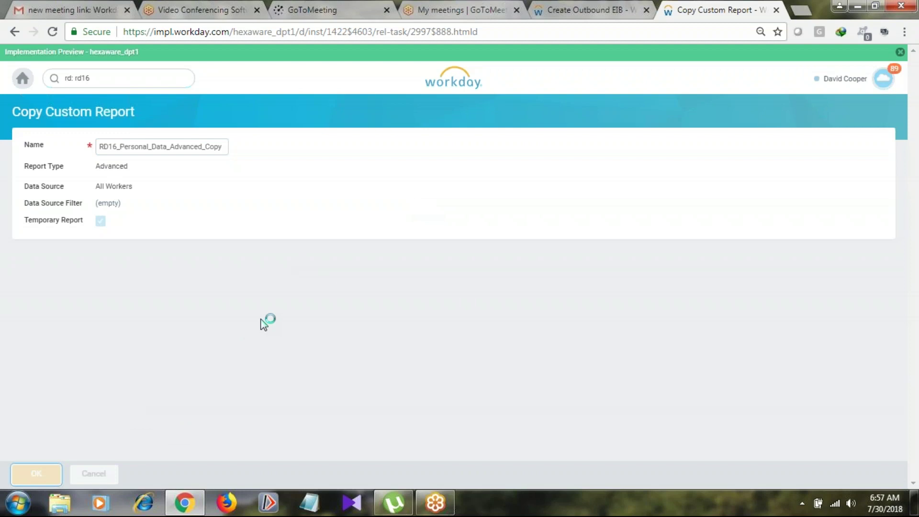
# Enable the copied report as a web service in its advanced options, with API version v31.0.
pyautogui.scroll(-7, 369, 296)
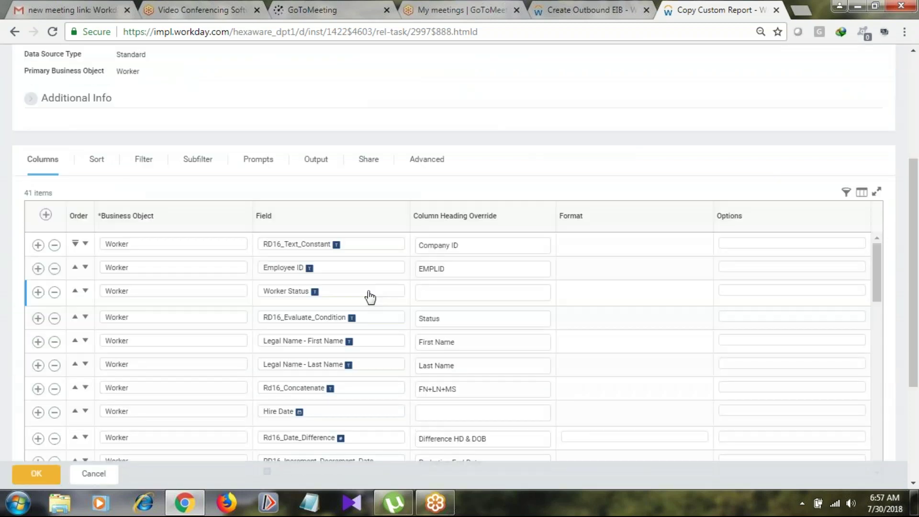
pyautogui.scroll(-3, 390, 225)
pyautogui.scroll(5, 412, 216)
pyautogui.click(427, 159)
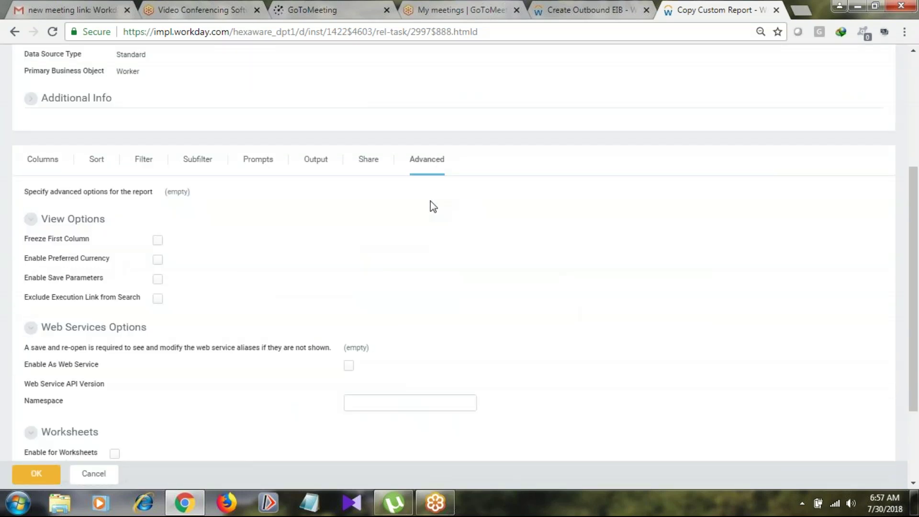
pyautogui.scroll(-2, 420, 245)
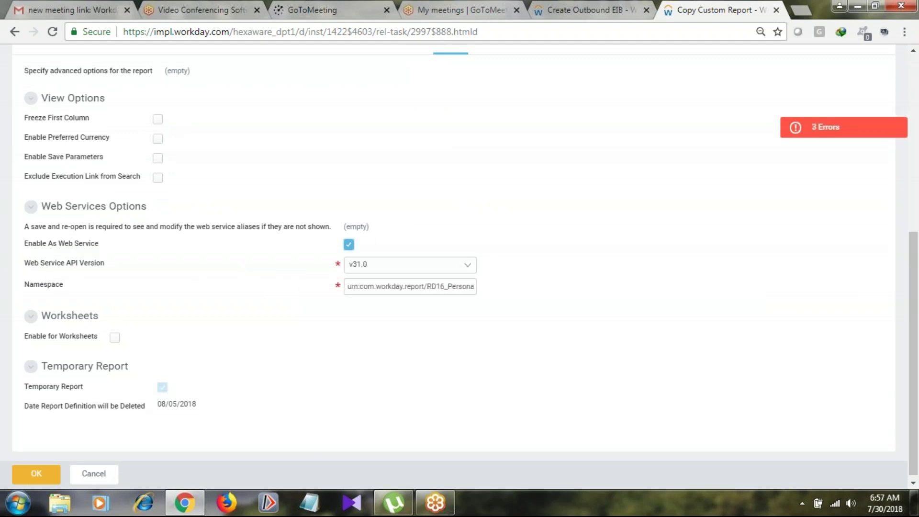
# Remove "_Copy" from the web service namespace so it ends in RD16_Personal_Data_Advanced, and submit the report.
pyautogui.moveTo(372, 291); pyautogui.dragTo(557, 300)
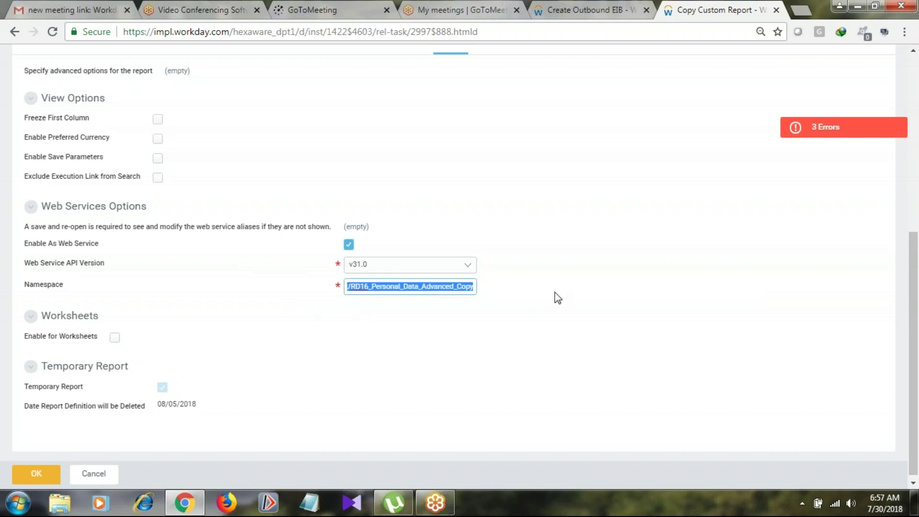
pyautogui.click(455, 290)
pyautogui.press('BackSpace')
pyautogui.press('BackSpace')
pyautogui.press('BackSpace')
pyautogui.press('BackSpace')
pyautogui.press('BackSpace')
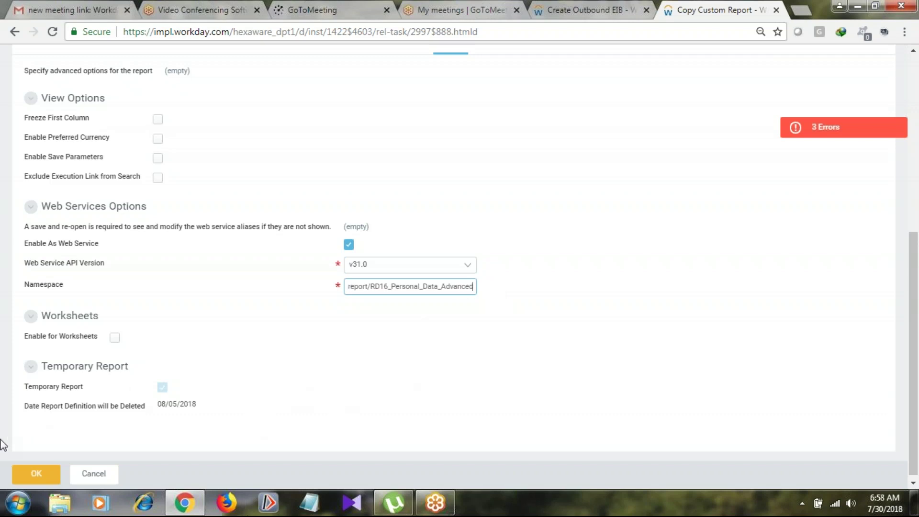
pyautogui.click(27, 482)
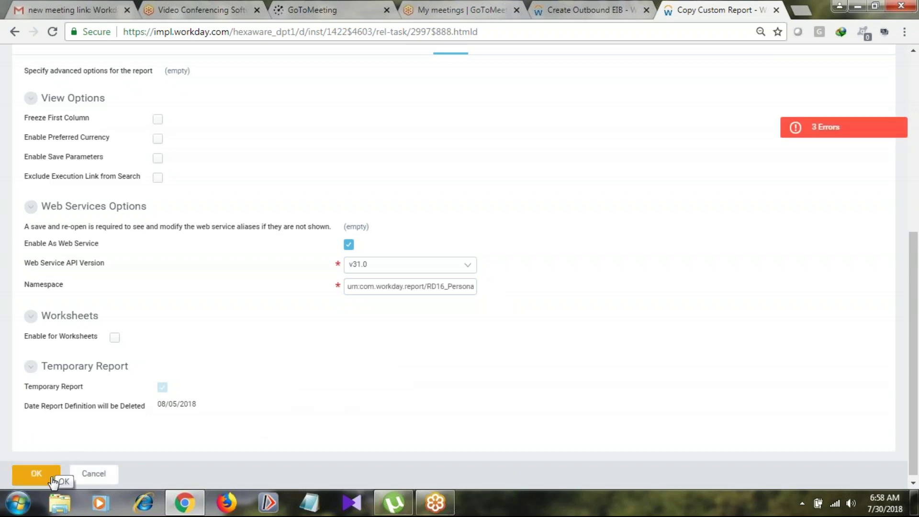
pyautogui.click(52, 480)
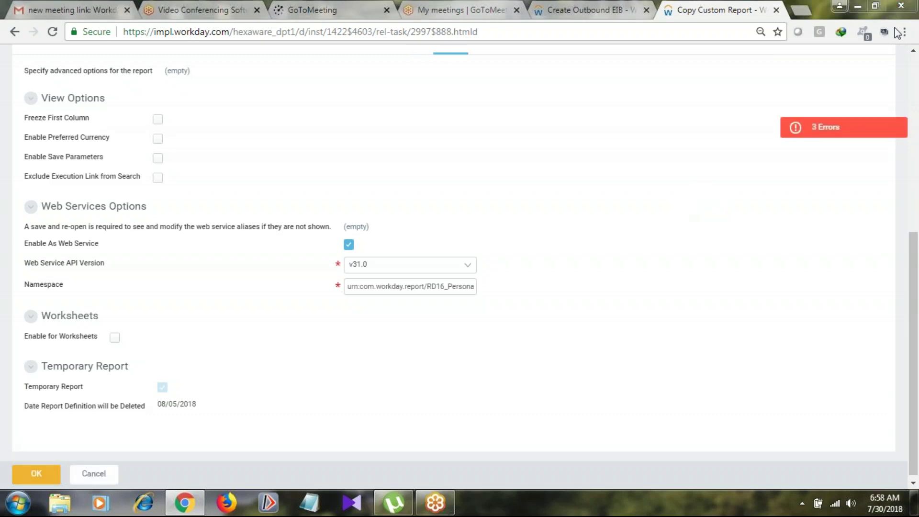
# Review the copied report's validation errors and close the error list.
pyautogui.click(853, 131)
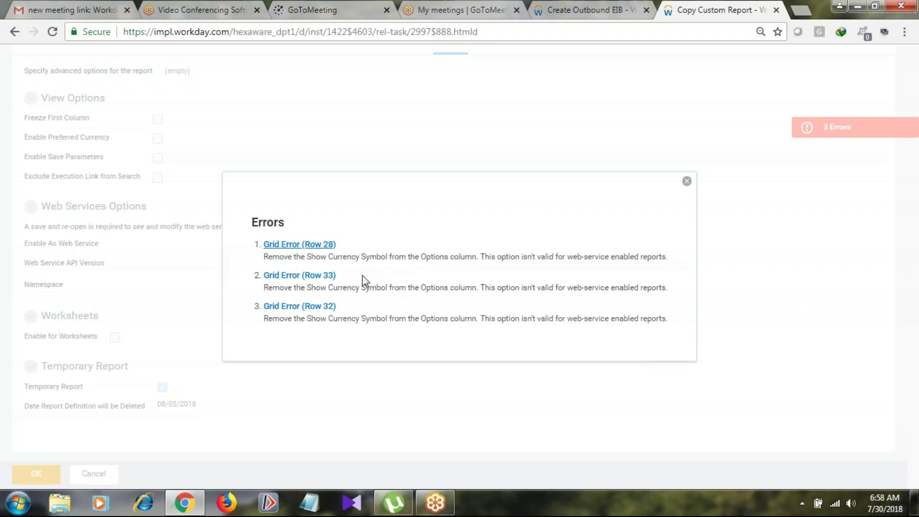
pyautogui.moveTo(298, 289); pyautogui.dragTo(420, 291)
pyautogui.click(687, 181)
# Remove the Show Currency Symbol option from the report's Total Base Pay Annualized - Amount column.
pyautogui.scroll(3, 222, 91)
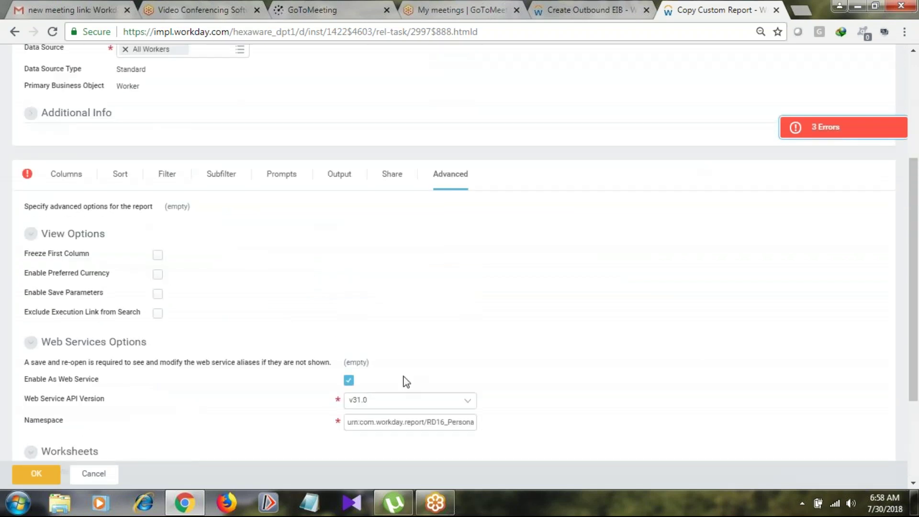
pyautogui.scroll(4, 455, 331)
pyautogui.click(67, 364)
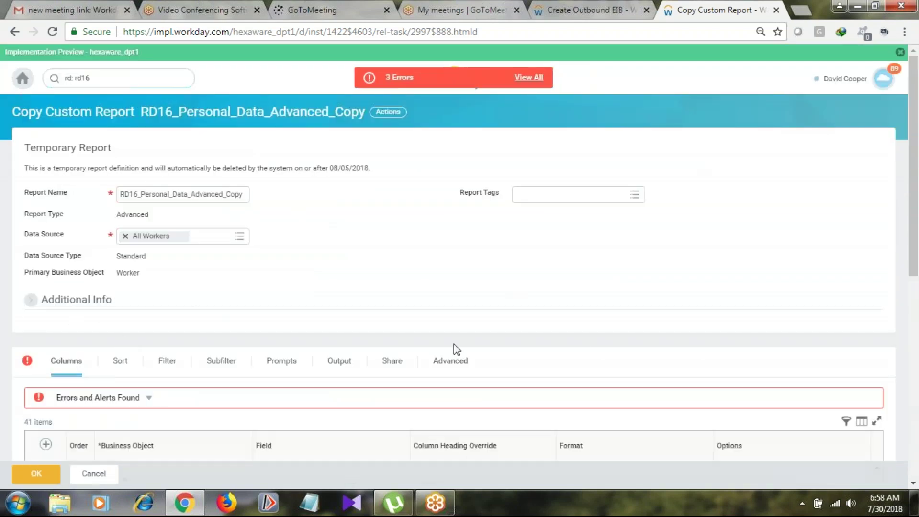
pyautogui.scroll(-5, 454, 349)
pyautogui.scroll(-4, 663, 310)
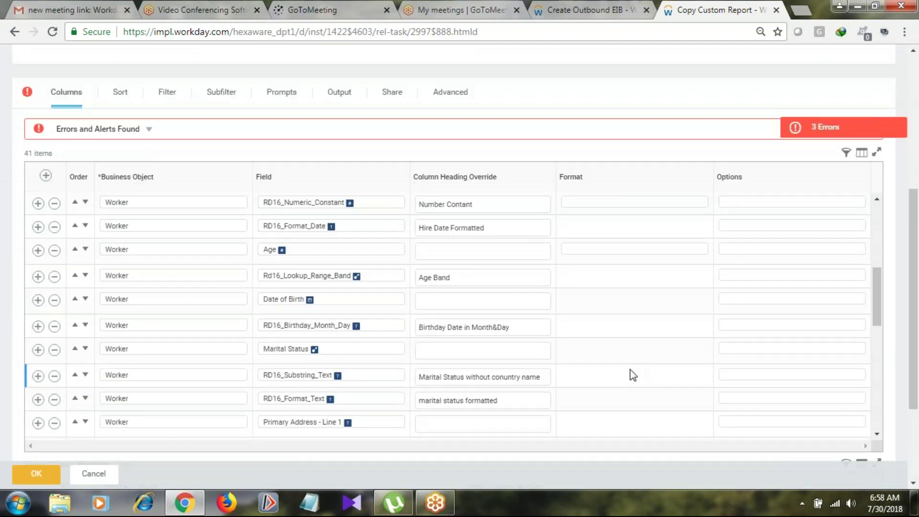
pyautogui.scroll(-5, 632, 371)
pyautogui.scroll(-3, 643, 378)
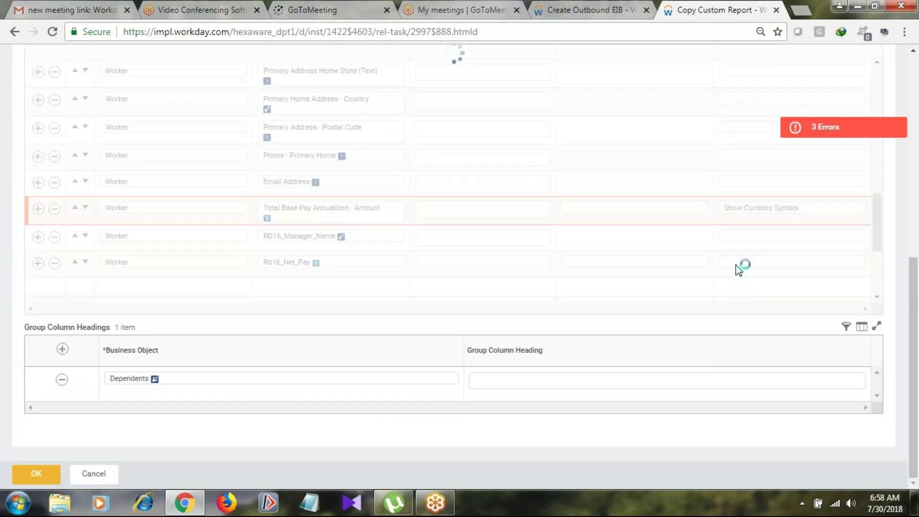
pyautogui.click(820, 214)
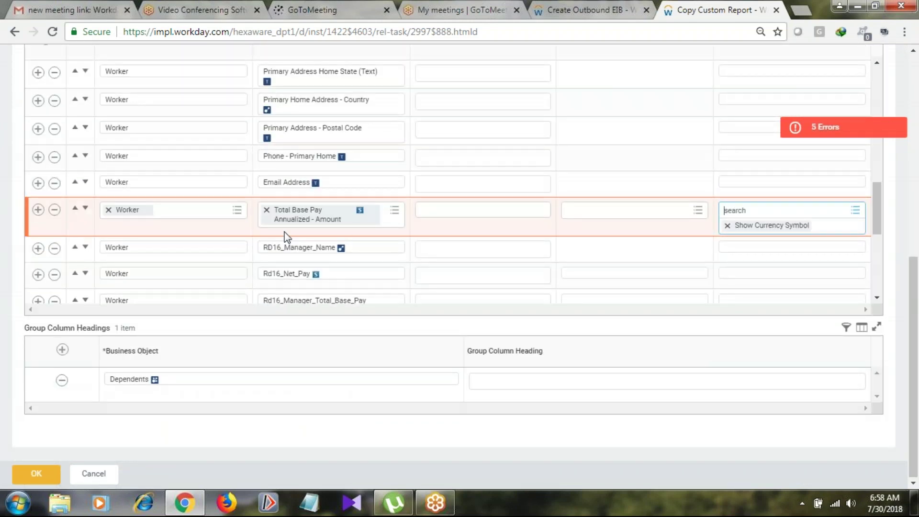
pyautogui.click(727, 226)
# Remove Show Currency Symbol from the RD16_Lookup_value_AsofDate and RD16_Currency_convert columns and save the copied report.
pyautogui.scroll(-3, 766, 230)
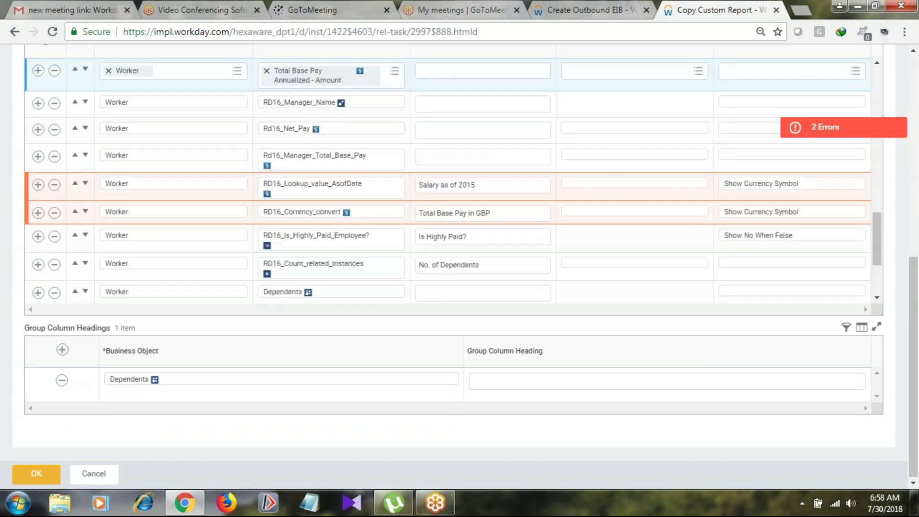
pyautogui.scroll(2, 735, 236)
pyautogui.click(842, 250)
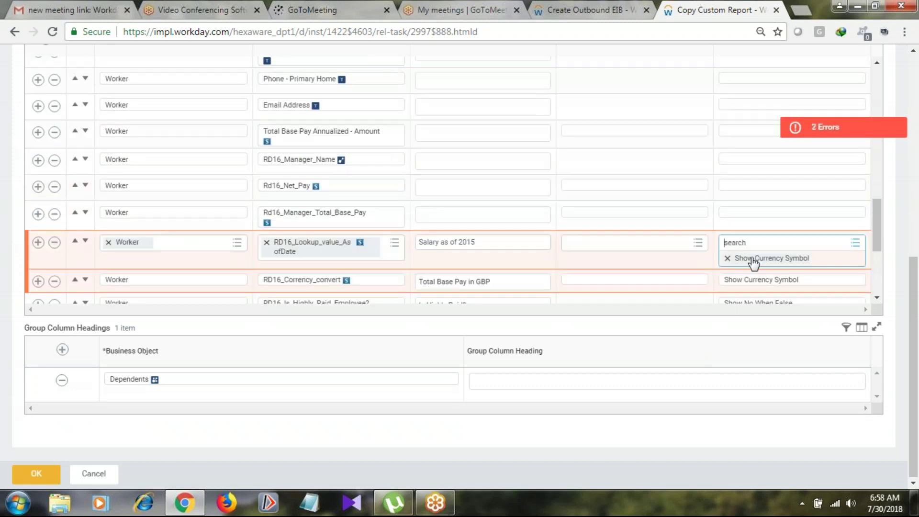
pyautogui.click(728, 259)
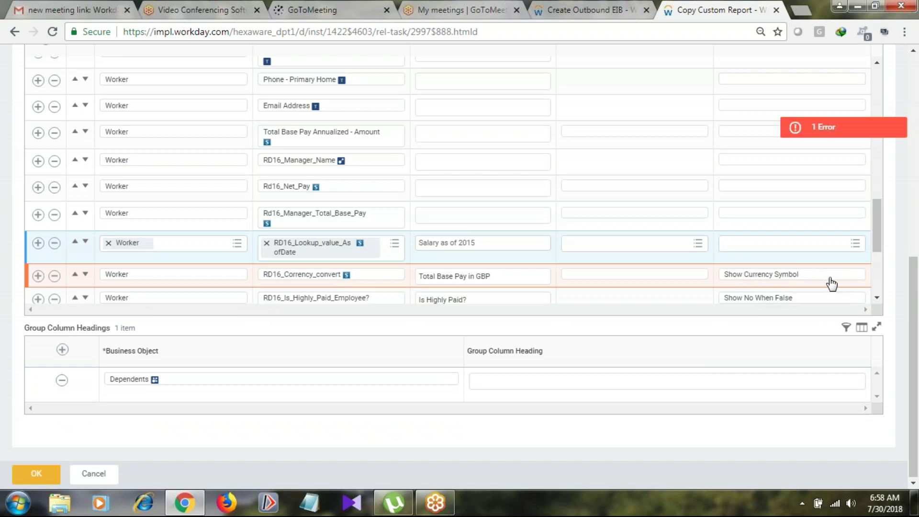
pyautogui.click(776, 278)
pyautogui.click(730, 289)
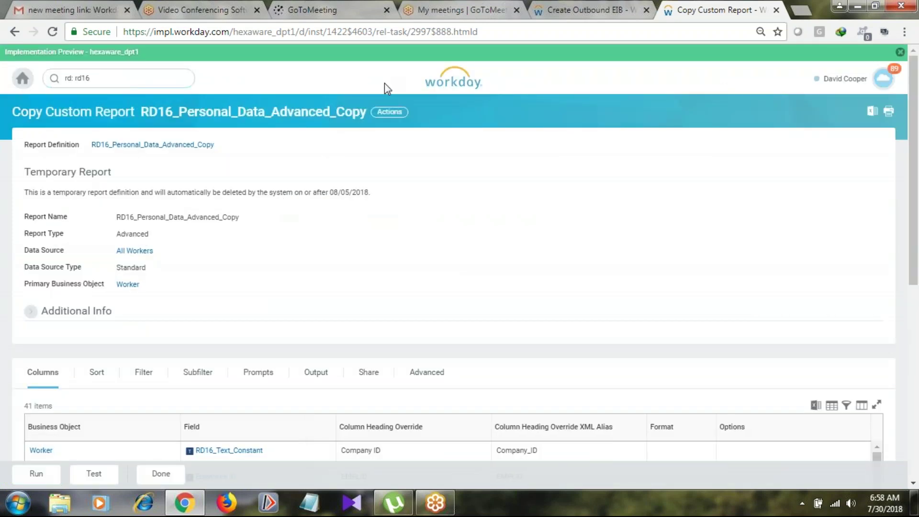
# Search again for report definitions with "rd: rd16" and look through the results.
pyautogui.click(125, 77)
pyautogui.press('Return')
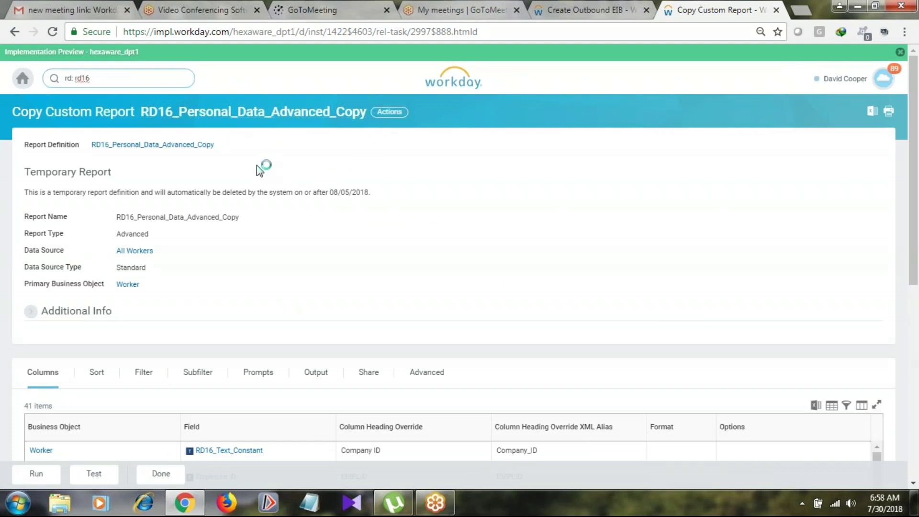
pyautogui.scroll(-5, 286, 239)
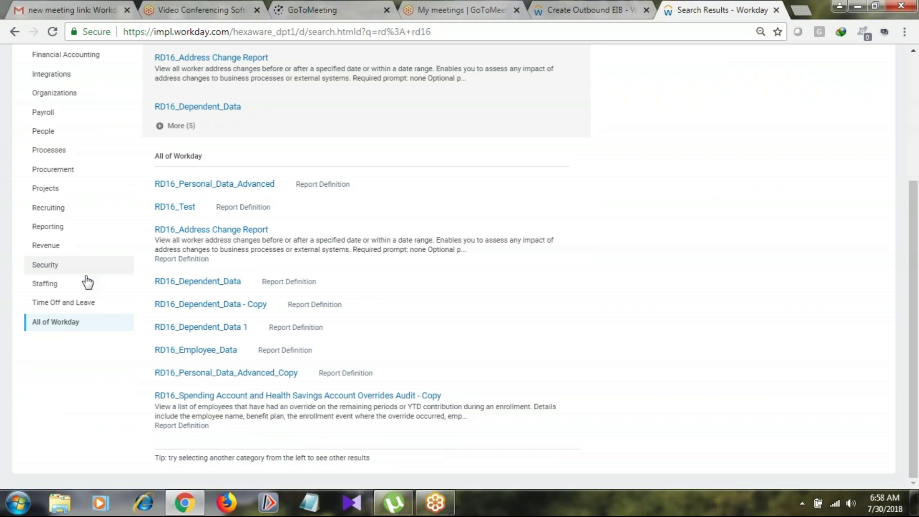
# Delete the RD16_Dependent_Data custom report and return to the search results.
pyautogui.moveTo(197, 284); pyautogui.dragTo(247, 309)
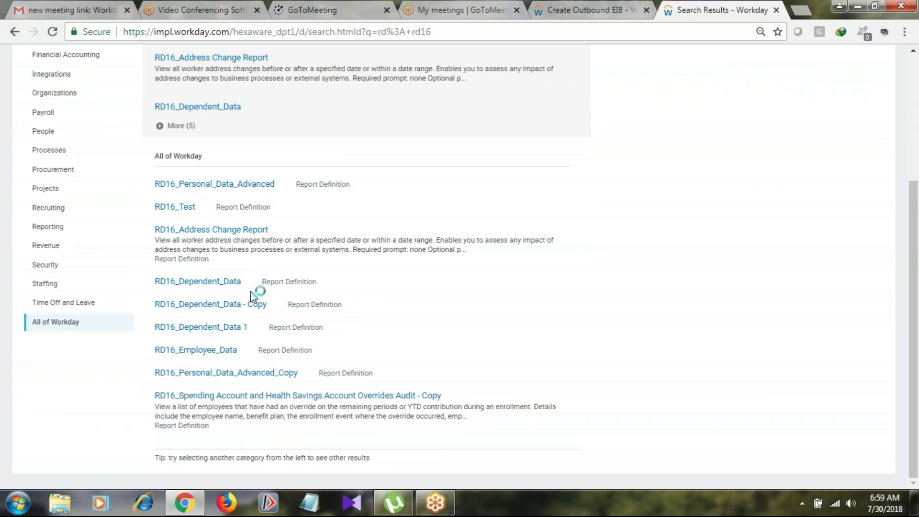
pyautogui.click(250, 284)
pyautogui.moveTo(314, 124)
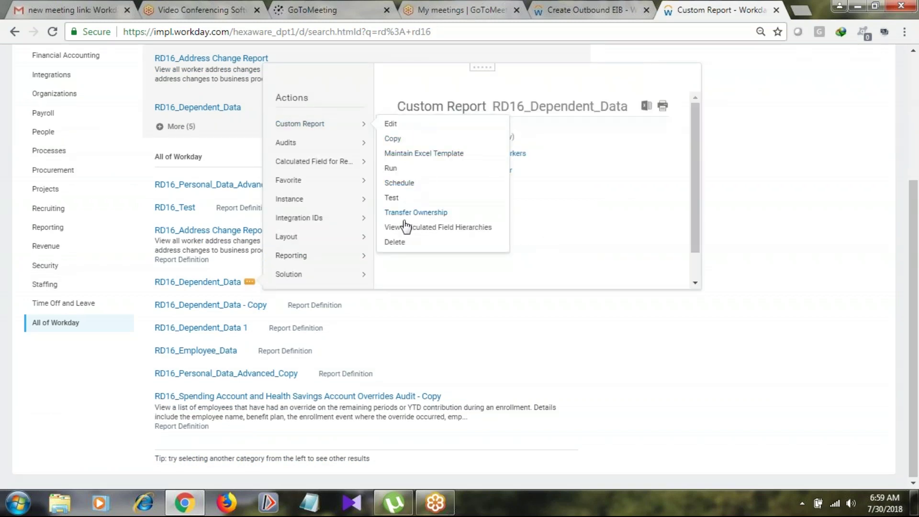
pyautogui.click(392, 244)
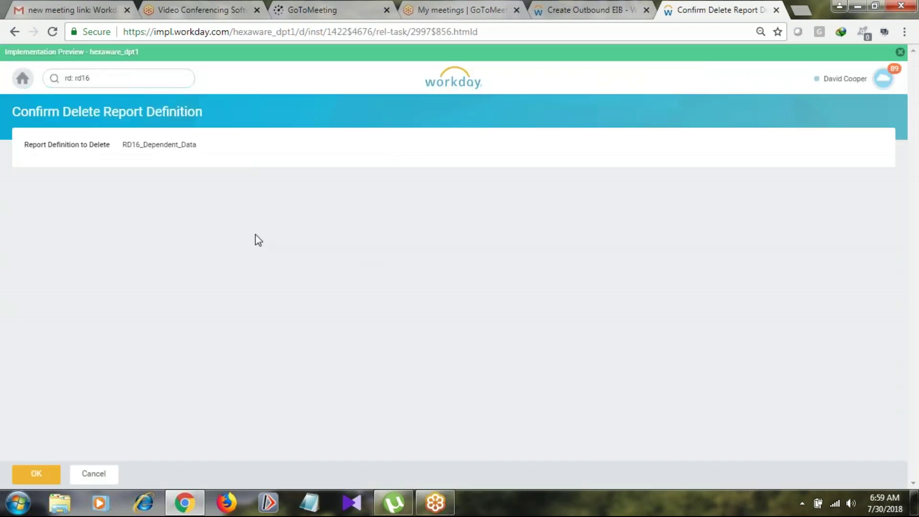
pyautogui.click(54, 478)
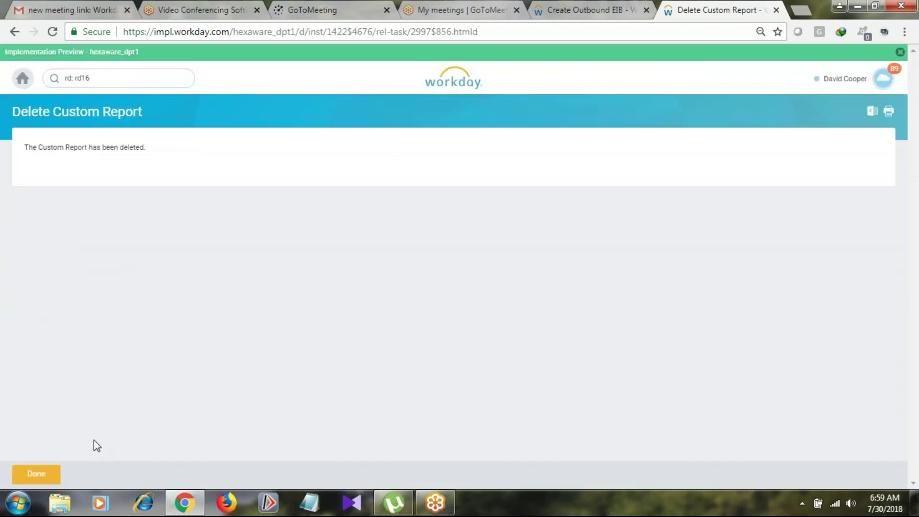
pyautogui.click(31, 475)
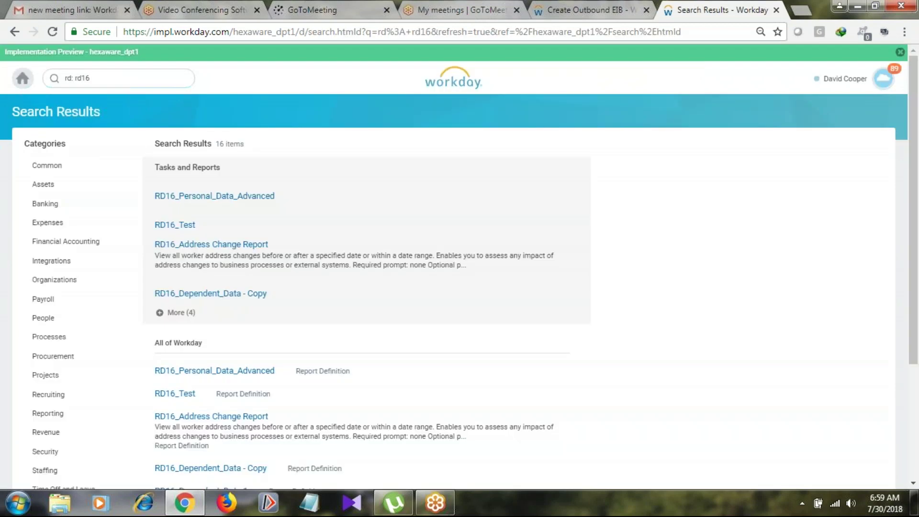
# Delete the original RD16_Personal_Data_Advanced custom report and return to the search results.
pyautogui.scroll(-3, 278, 362)
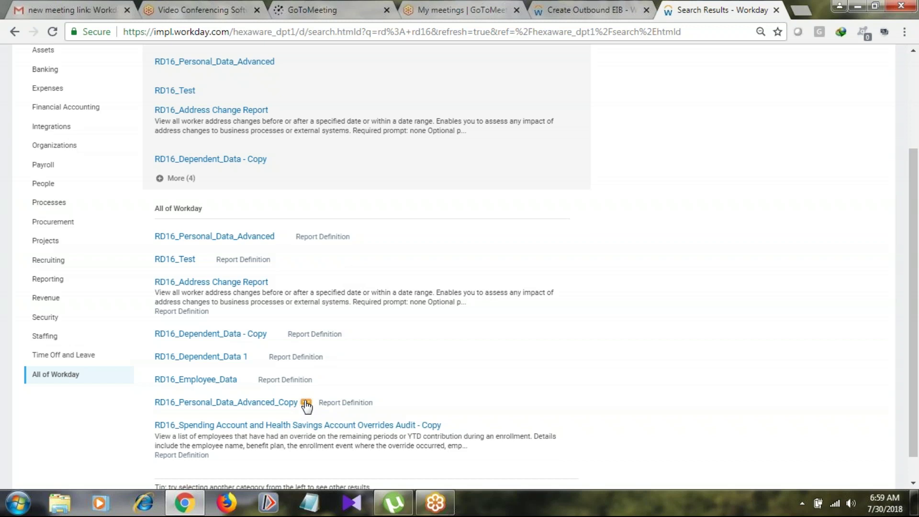
pyautogui.click(306, 405)
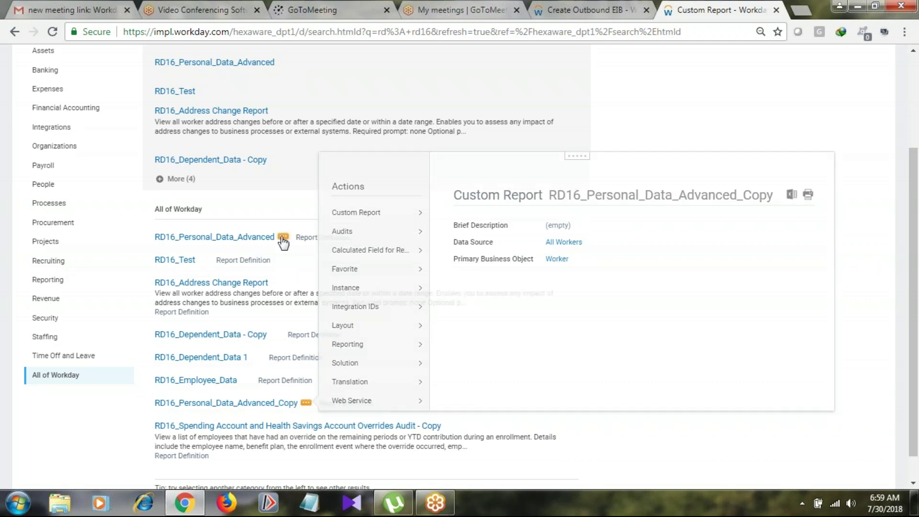
pyautogui.click(283, 241)
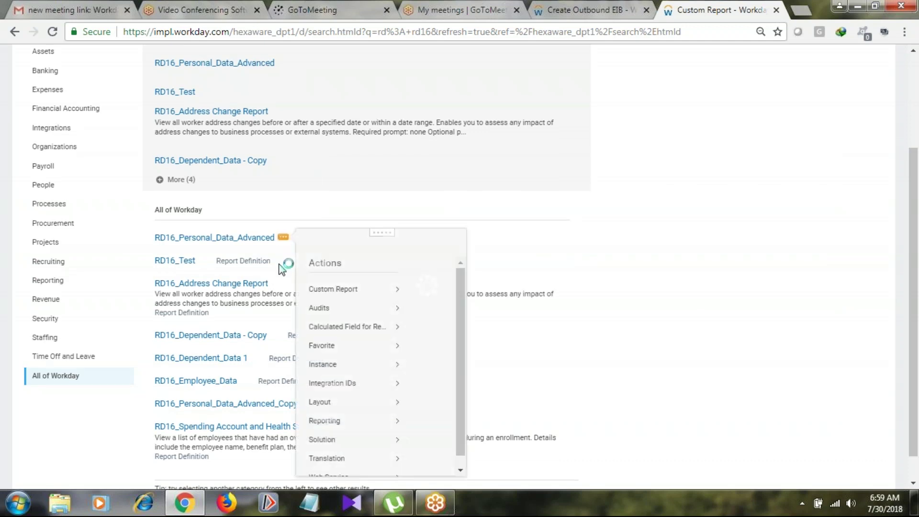
pyautogui.moveTo(375, 290)
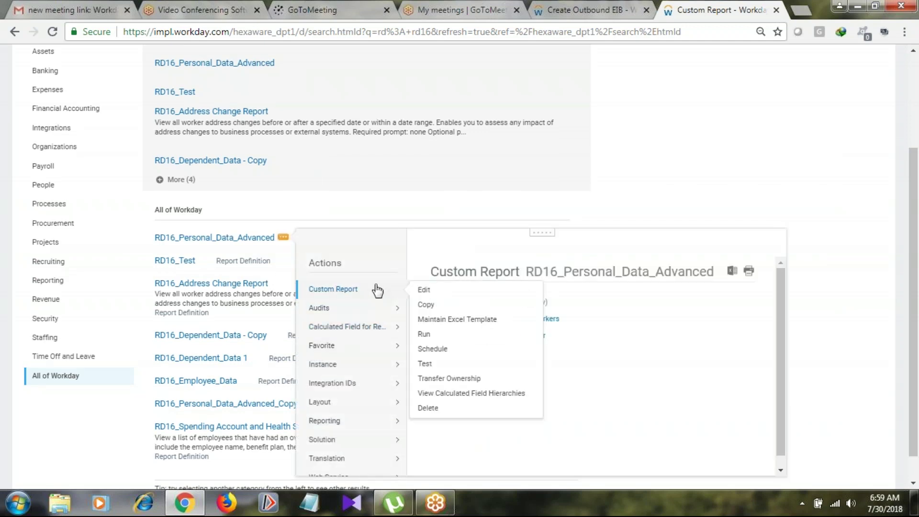
pyautogui.click(435, 407)
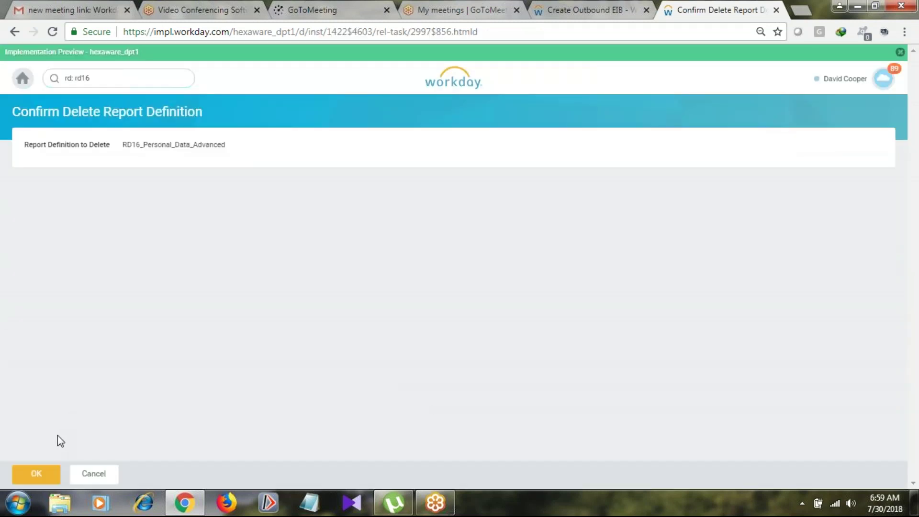
pyautogui.click(50, 480)
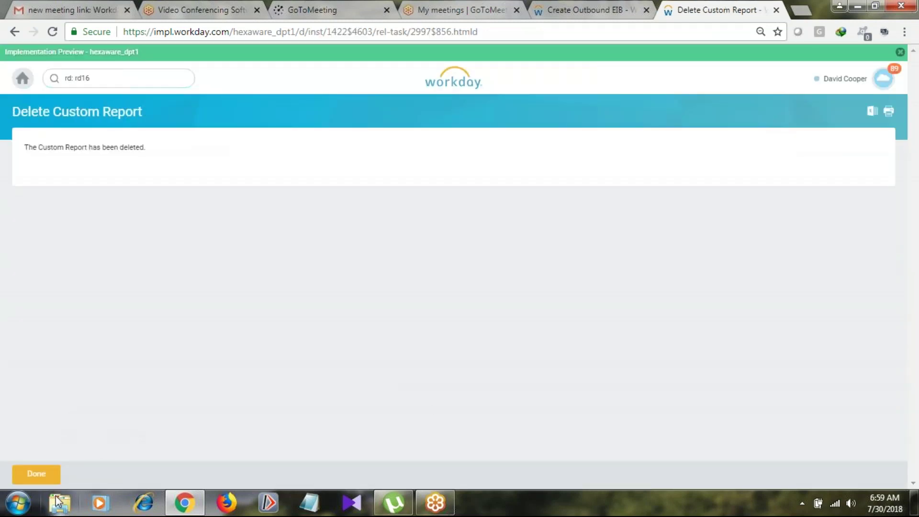
pyautogui.press('Return')
# Edit the RD16_Personal_Data_Advanced_Copy report and rename it RD16_Personal_Data_Advanced.
pyautogui.scroll(-3, 307, 380)
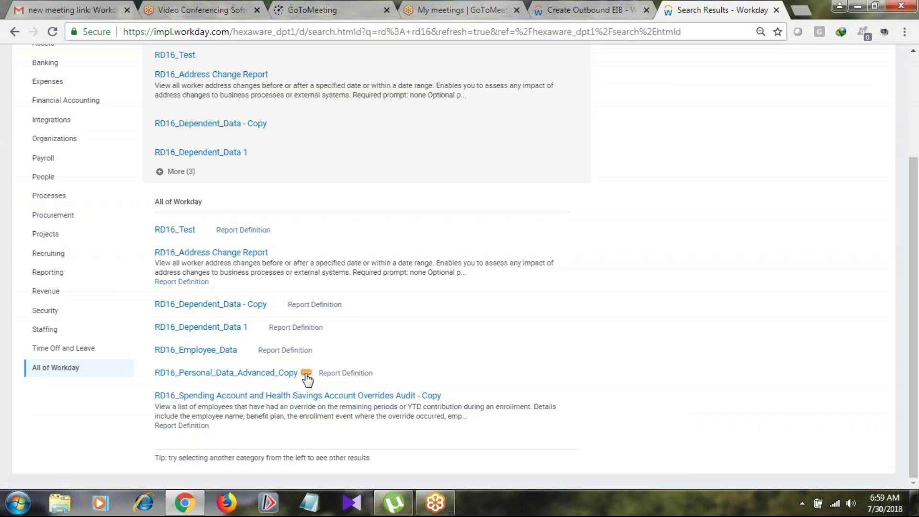
pyautogui.click(306, 374)
pyautogui.moveTo(376, 183)
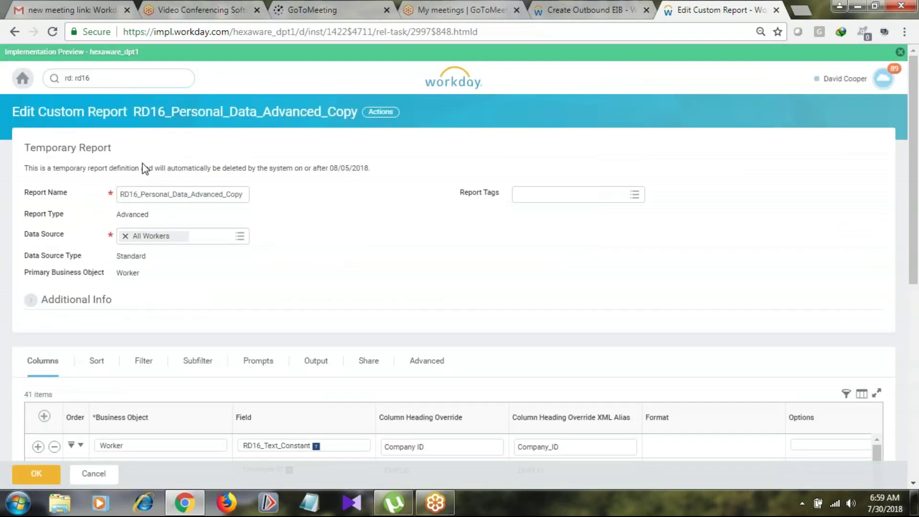
pyautogui.moveTo(223, 194); pyautogui.dragTo(243, 194)
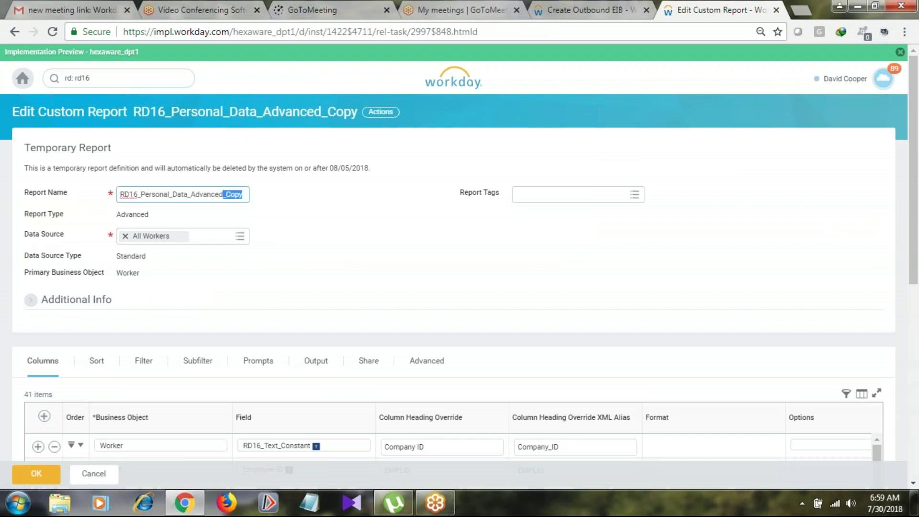
pyautogui.press('BackSpace')
# Examine the report's advanced options, especially the web service settings, the Temporary Report flag and the scheduled deletion date.
pyautogui.scroll(-4, 216, 323)
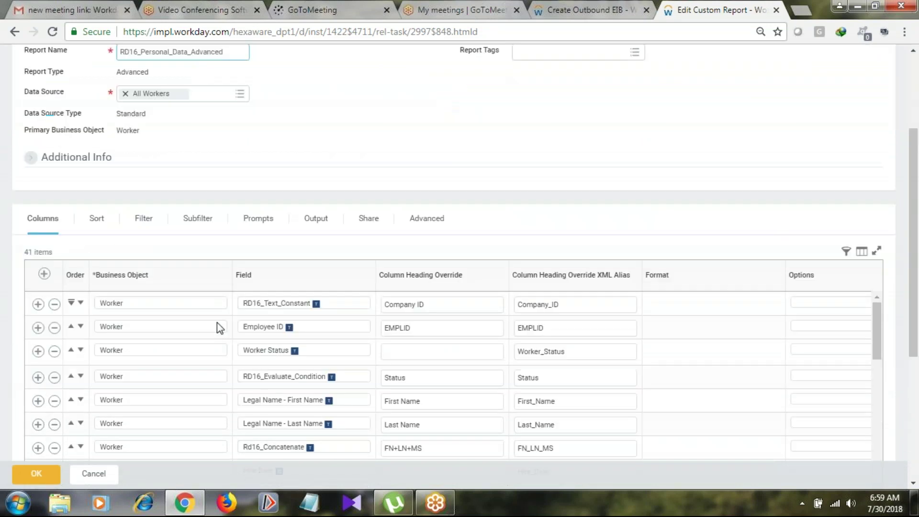
pyautogui.click(437, 170)
pyautogui.scroll(-3, 340, 320)
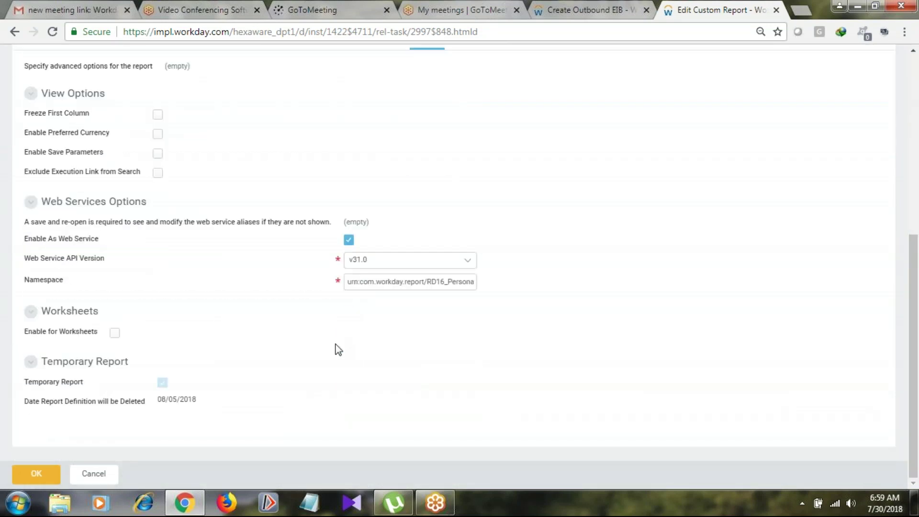
pyautogui.moveTo(158, 402); pyautogui.dragTo(197, 401)
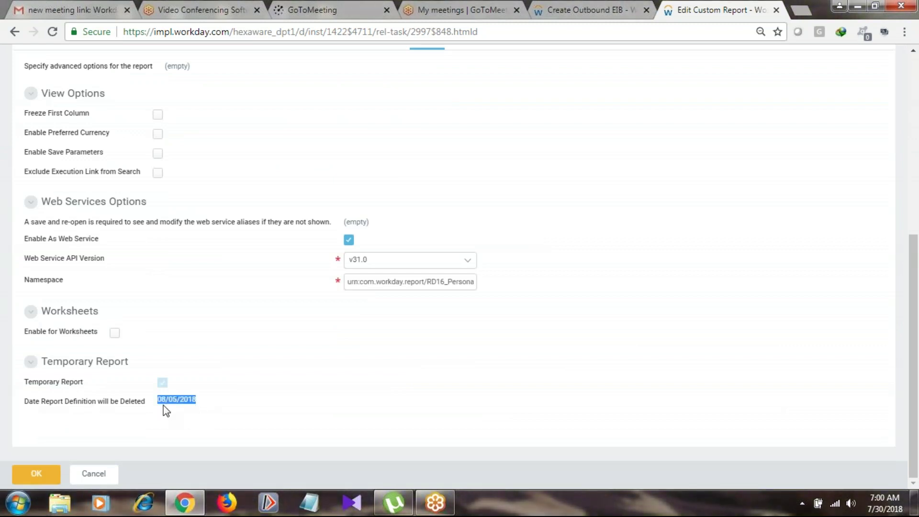
pyautogui.scroll(4, 81, 410)
pyautogui.scroll(-4, 95, 424)
pyautogui.moveTo(24, 381); pyautogui.dragTo(104, 379)
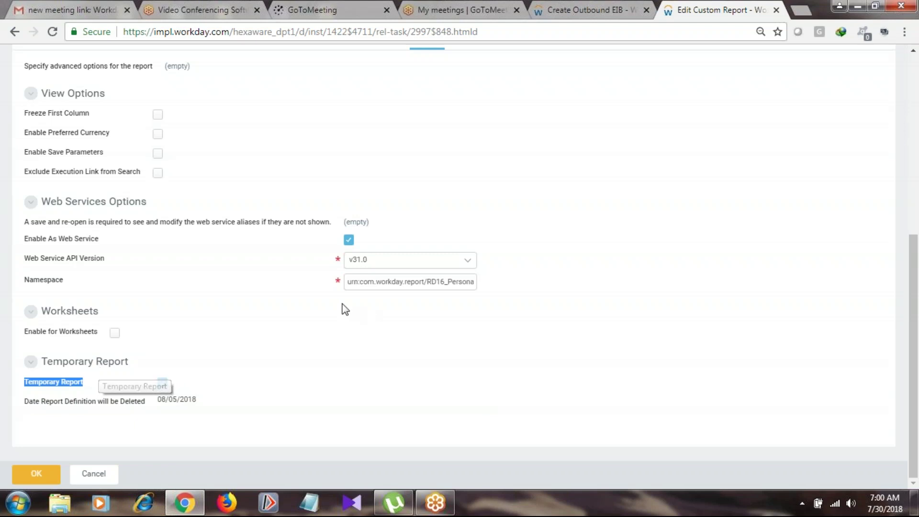
pyautogui.scroll(7, 391, 314)
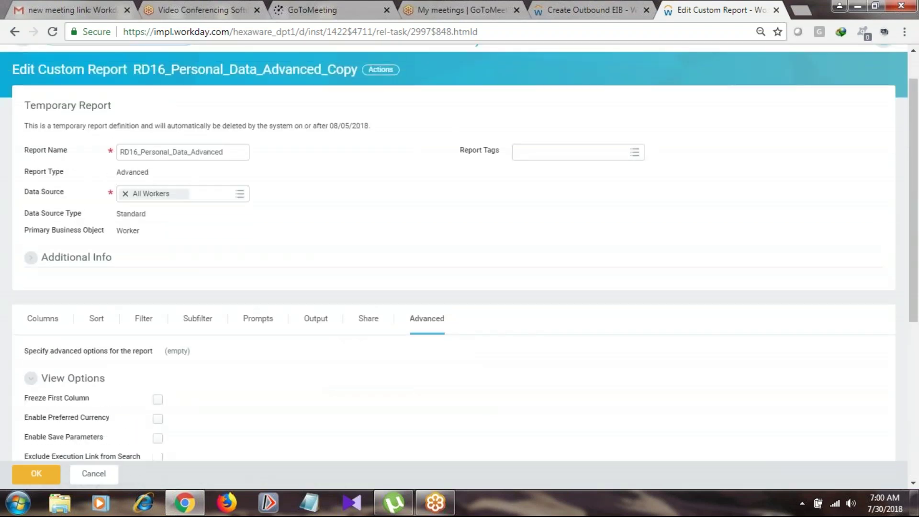
pyautogui.scroll(-7, 365, 363)
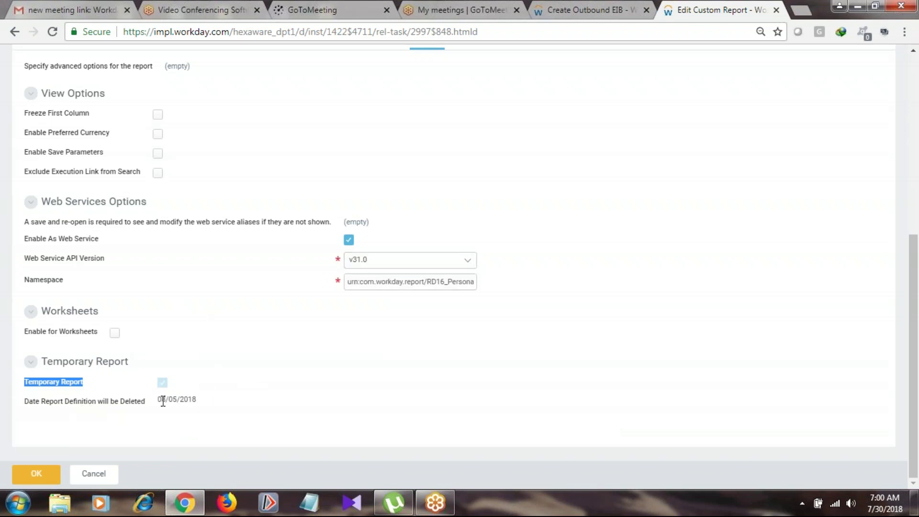
pyautogui.moveTo(159, 400); pyautogui.dragTo(181, 400)
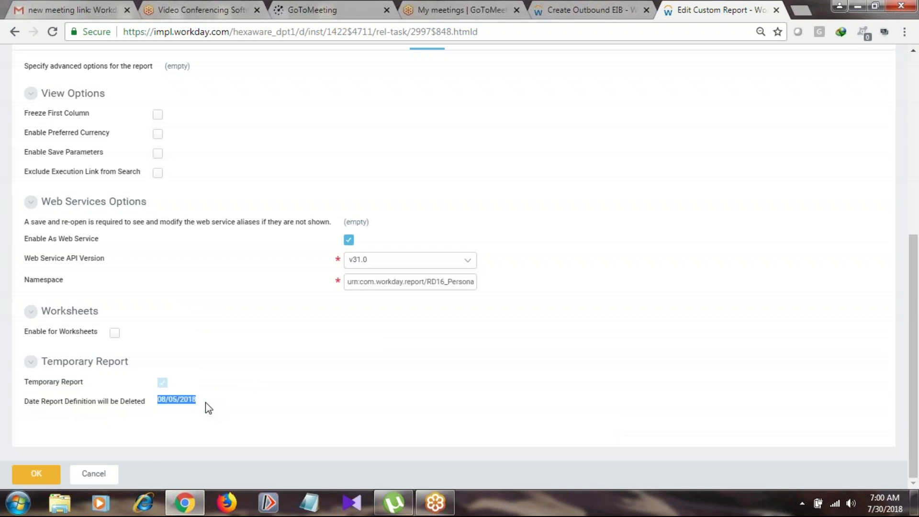
pyautogui.scroll(3, 206, 405)
pyautogui.scroll(-3, 213, 414)
# Save the renamed report and review the web service API version and namespace in its advanced options.
pyautogui.click(44, 477)
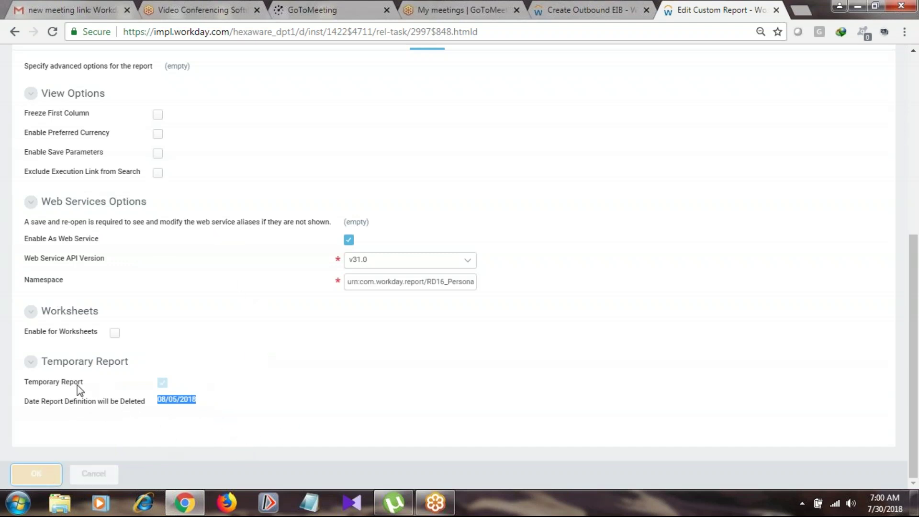
pyautogui.moveTo(104, 390)
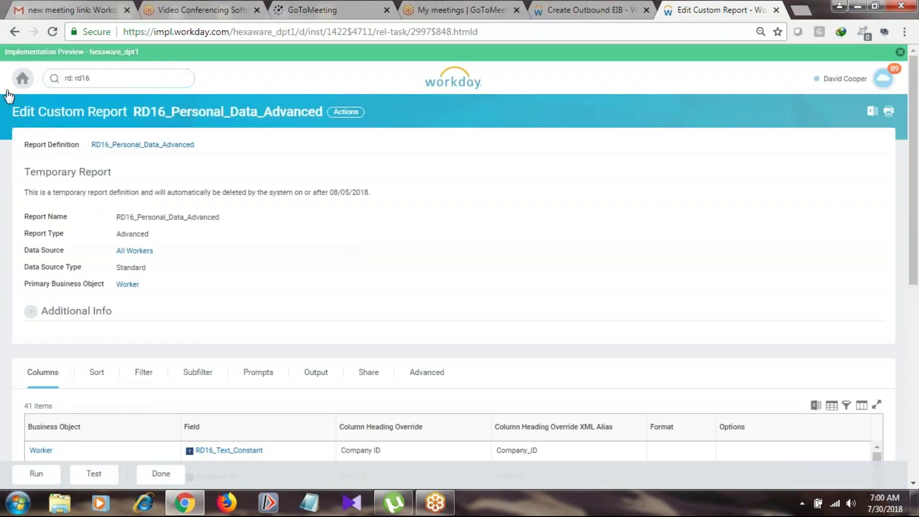
pyautogui.click(418, 379)
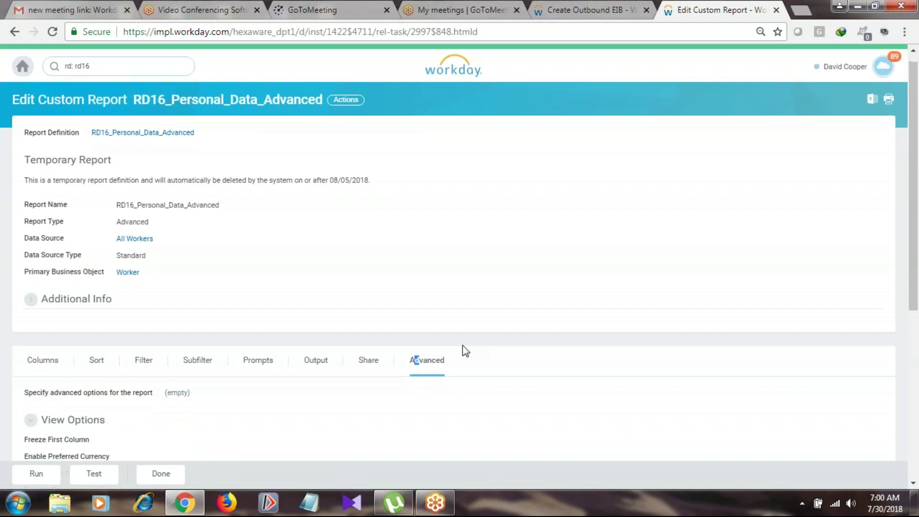
pyautogui.scroll(-5, 462, 346)
pyautogui.moveTo(340, 300); pyautogui.dragTo(406, 318)
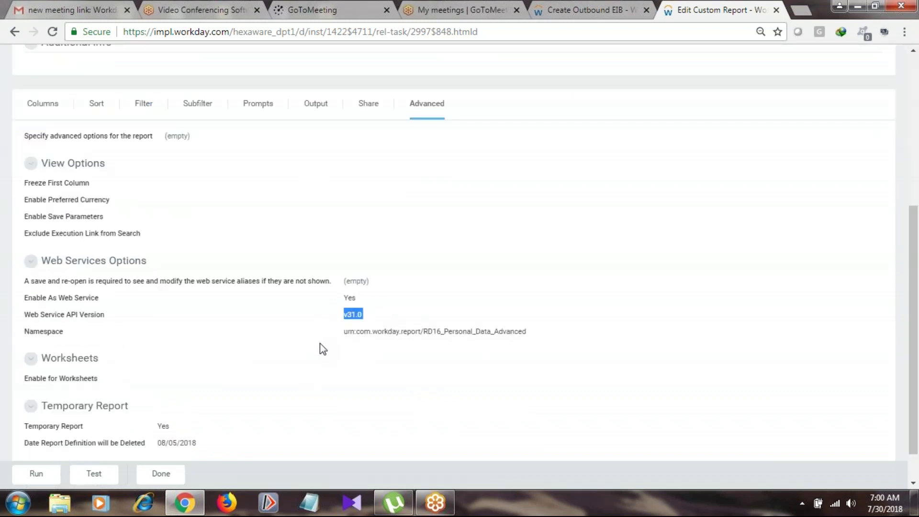
pyautogui.moveTo(344, 332); pyautogui.dragTo(555, 345)
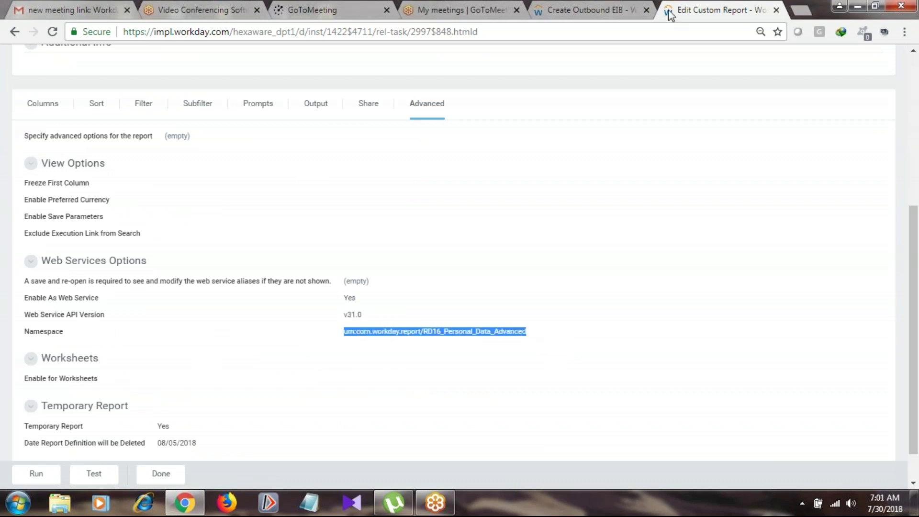
pyautogui.click(699, 15)
# Return to the RD16_Simple EIB data source settings and choose RD16_Personal_Data_Advanced as the custom report.
pyautogui.click(602, 8)
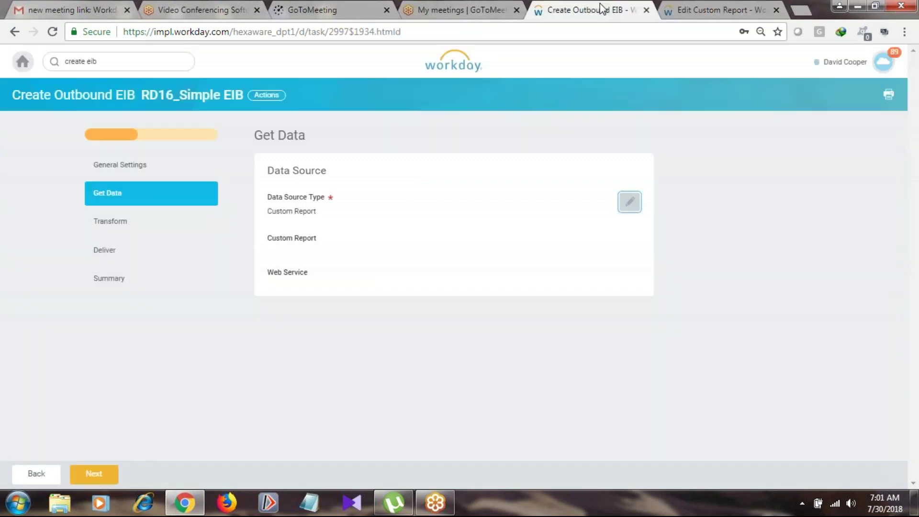
pyautogui.click(381, 215)
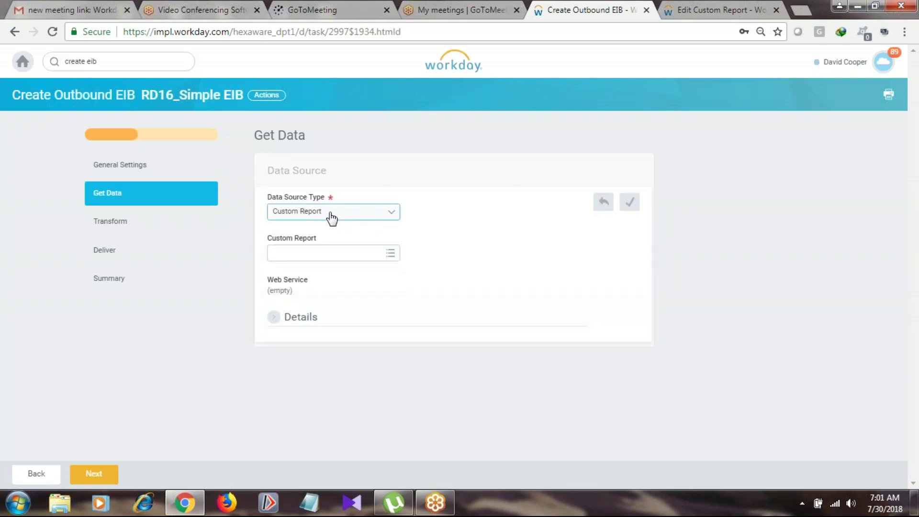
pyautogui.click(343, 253)
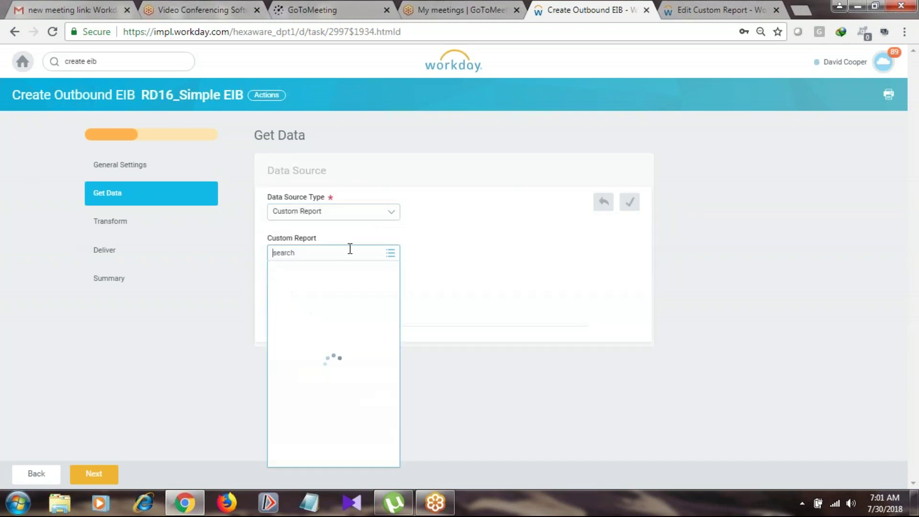
pyautogui.write('rd1')
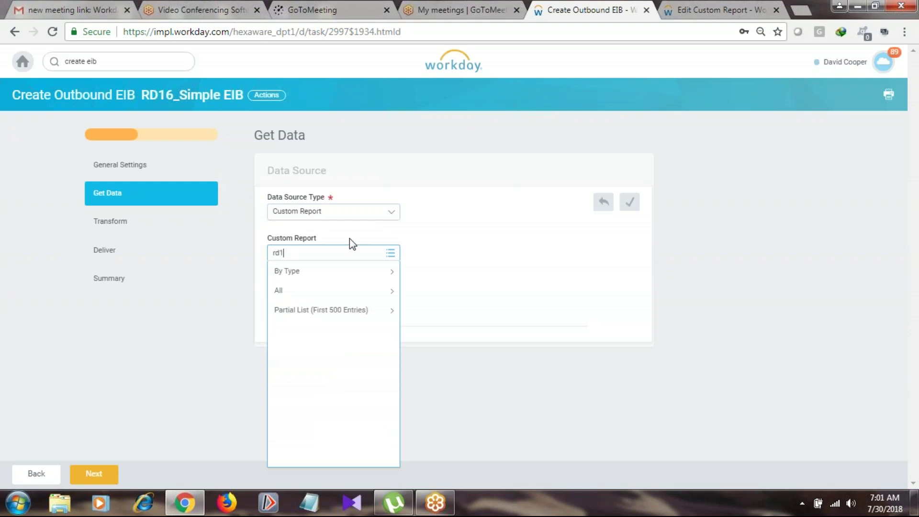
pyautogui.write('6_Personal_Data_Advanced')
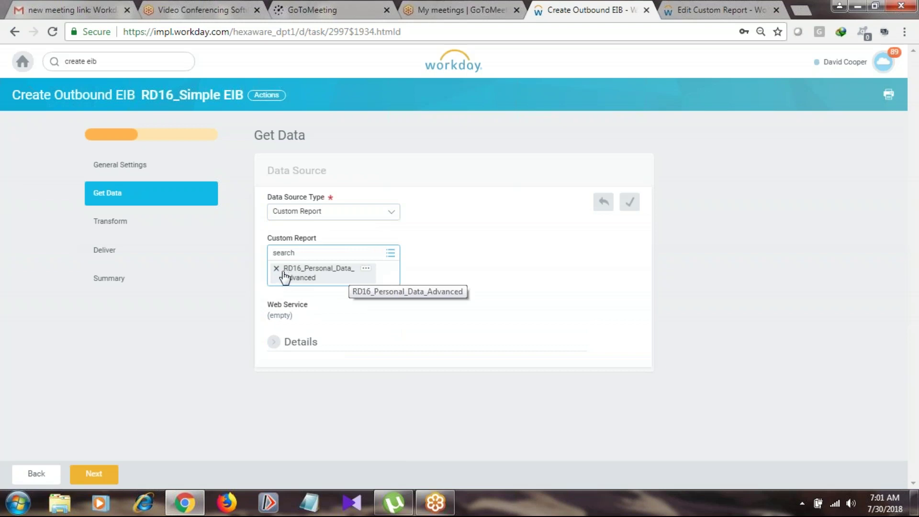
pyautogui.click(486, 271)
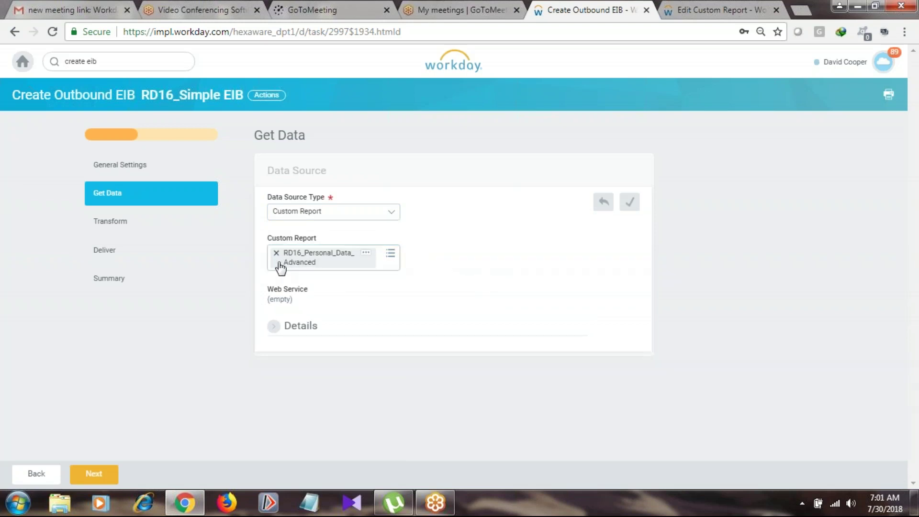
# Check the Enable As Web Service setting in the report definition, then go back to the outbound EIB.
pyautogui.click(697, 6)
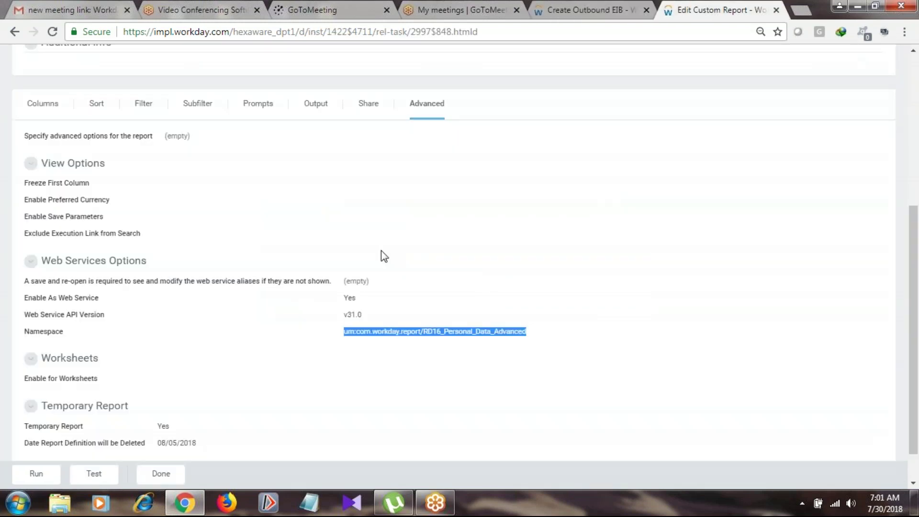
pyautogui.moveTo(341, 298); pyautogui.dragTo(362, 300)
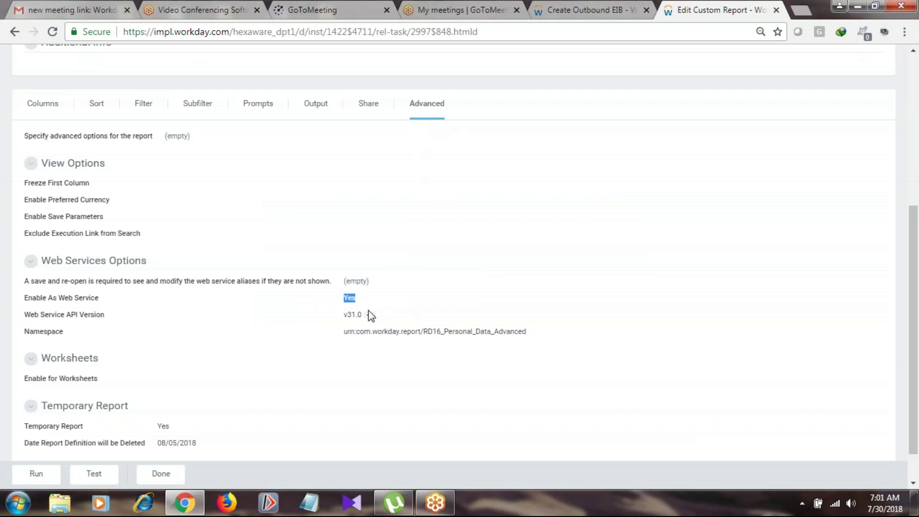
pyautogui.click(575, 10)
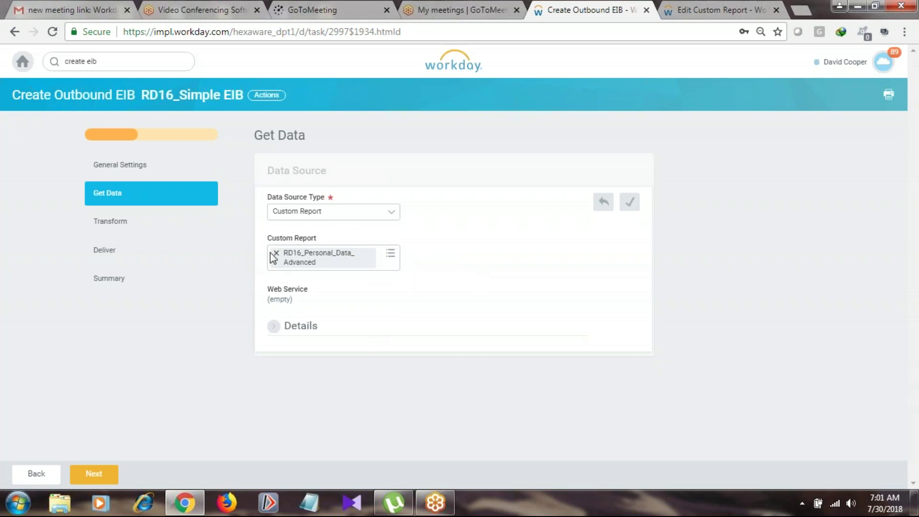
# Expand the data source details and review the available alternate output formats for the custom report.
pyautogui.click(282, 331)
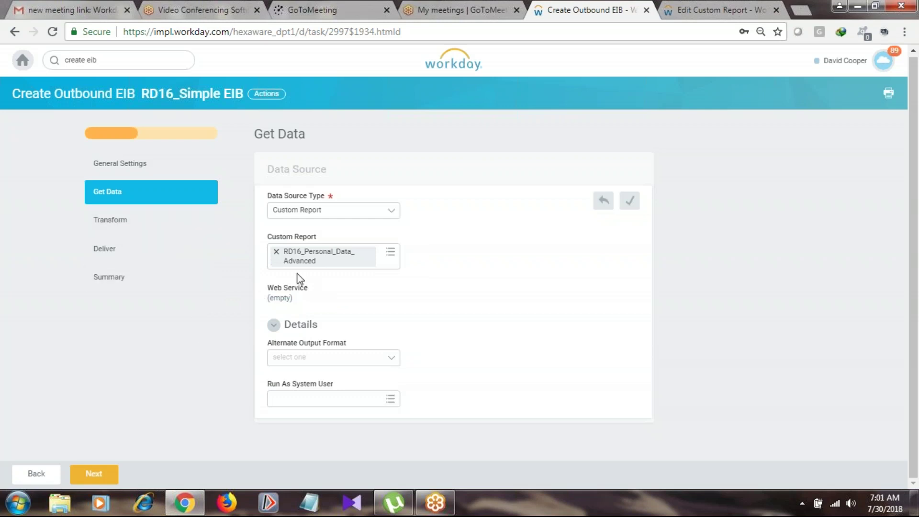
pyautogui.click(400, 361)
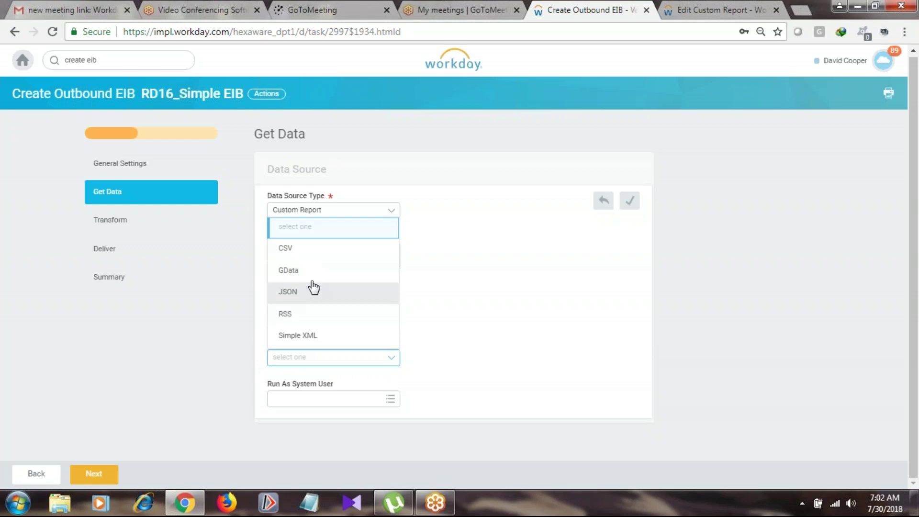
pyautogui.click(498, 311)
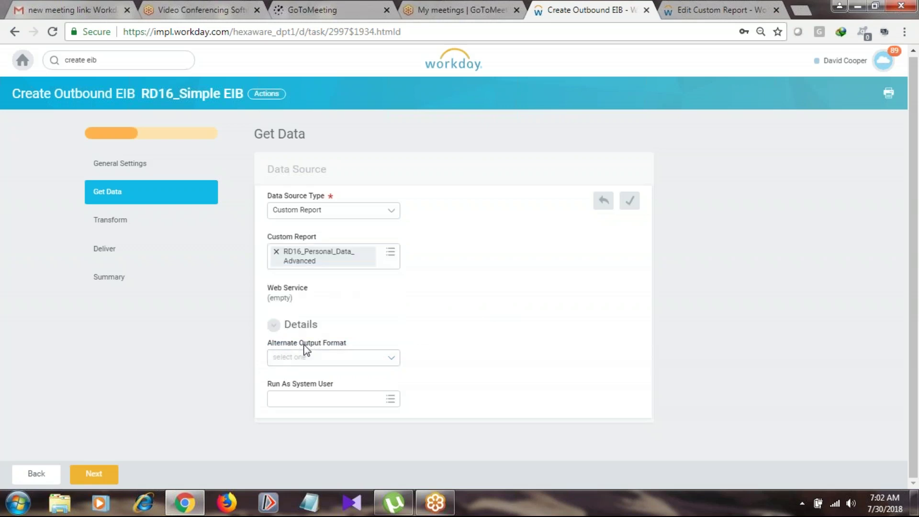
pyautogui.click(390, 361)
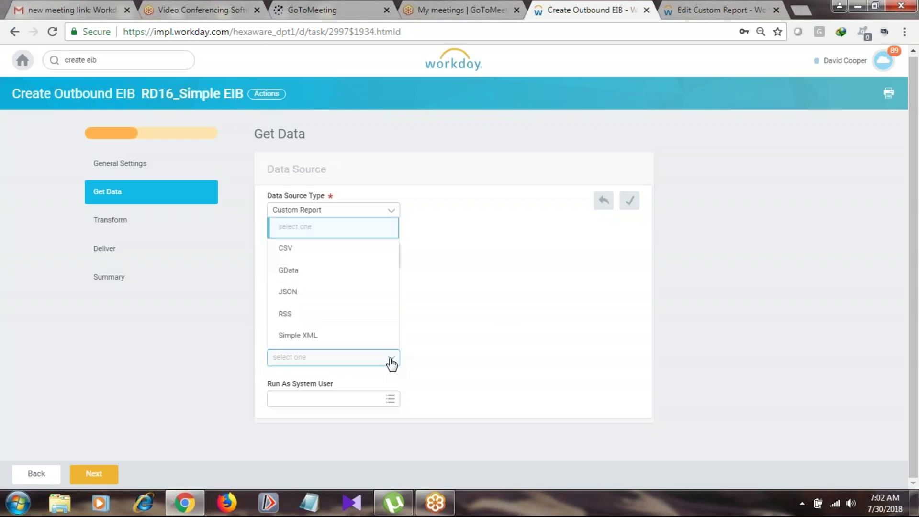
pyautogui.click(491, 316)
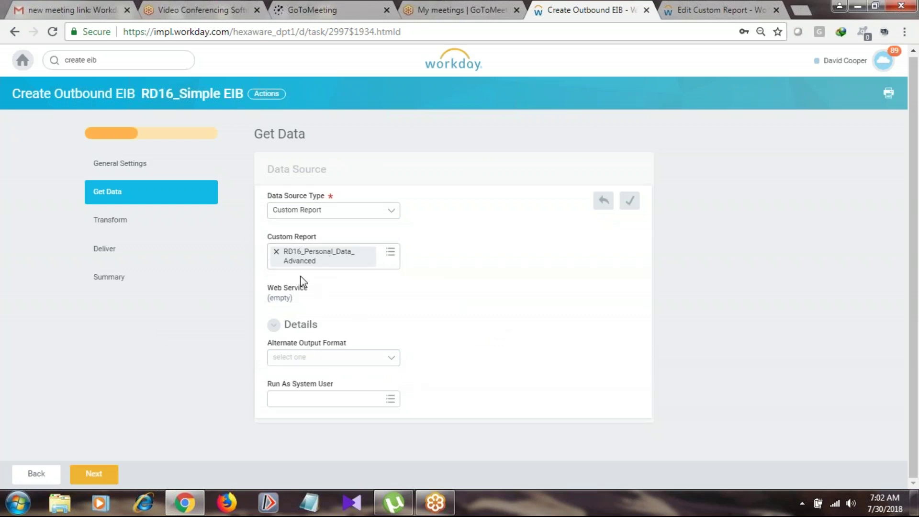
pyautogui.click(396, 361)
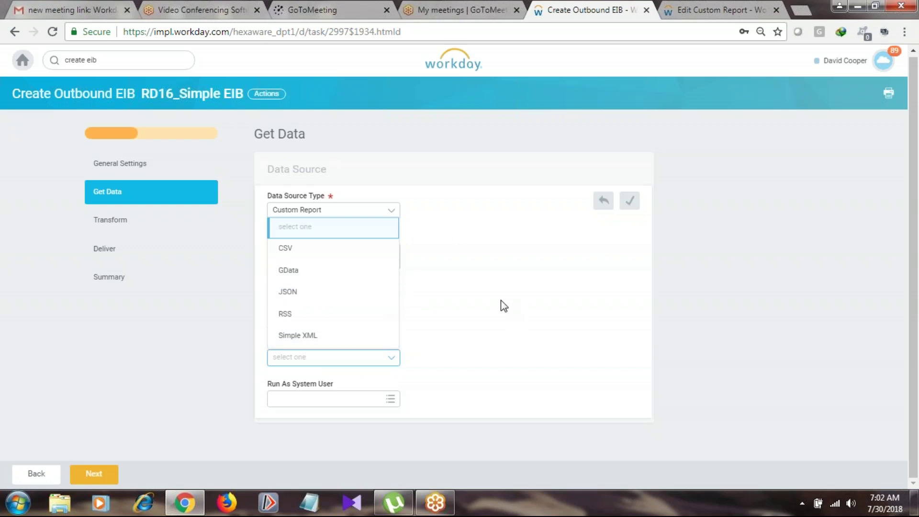
pyautogui.click(500, 304)
# Try JSON and CSV as the alternate output format, then clear the format selection.
pyautogui.click(392, 358)
pyautogui.click(327, 293)
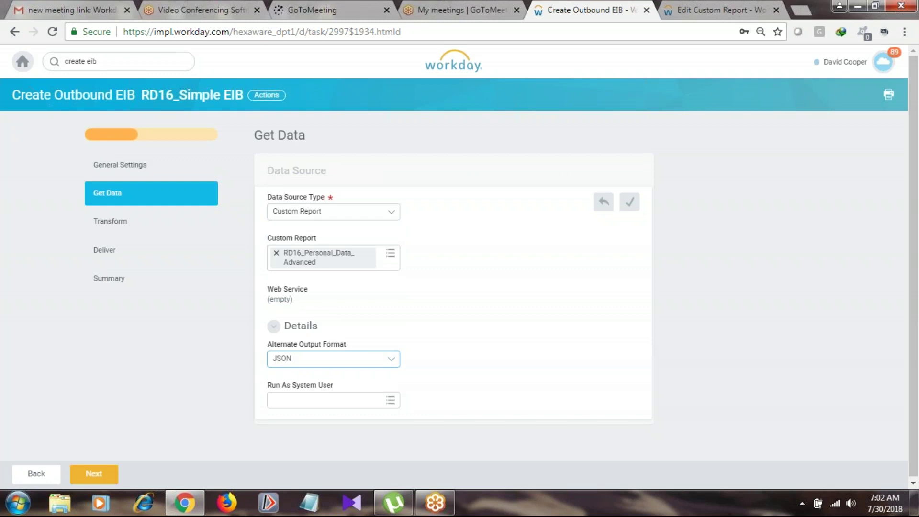
pyautogui.click(389, 360)
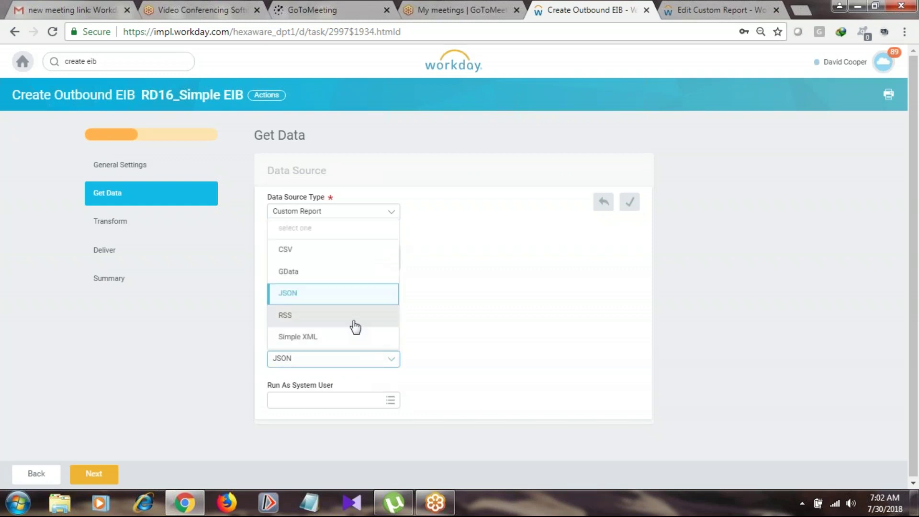
pyautogui.click(355, 253)
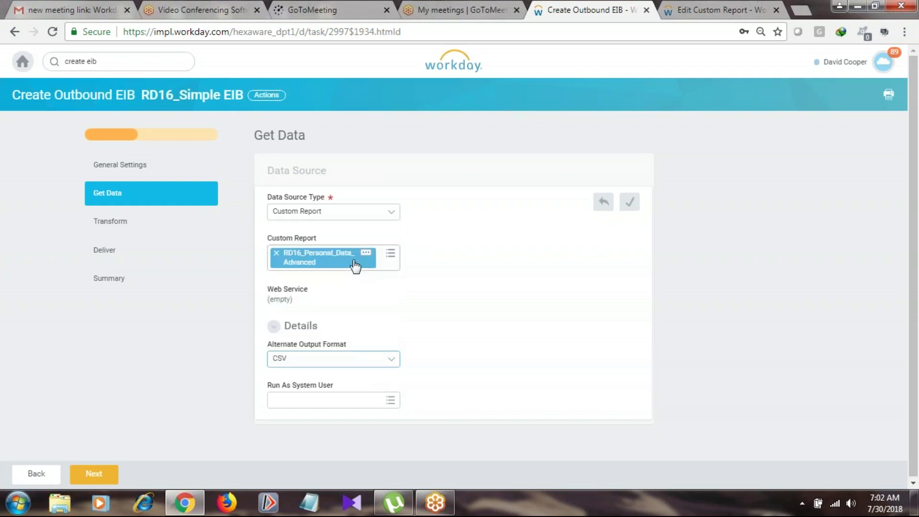
pyautogui.click(386, 359)
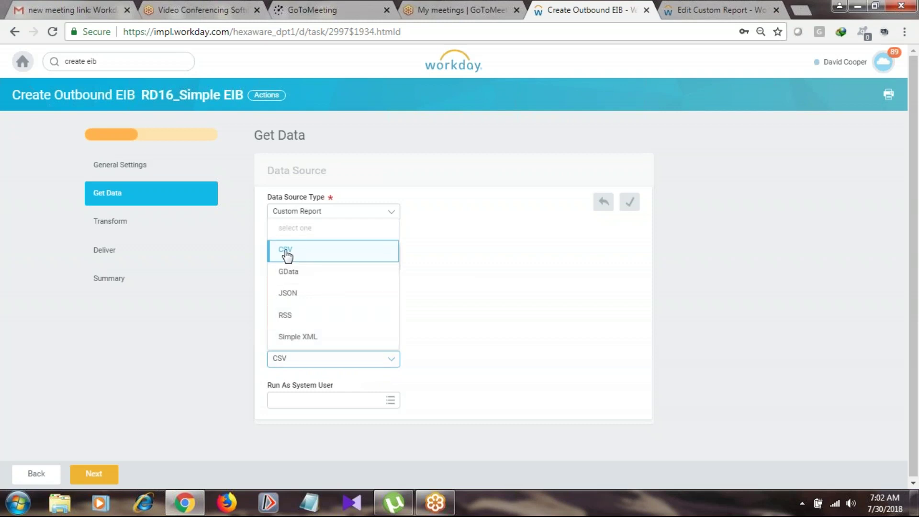
pyautogui.click(514, 376)
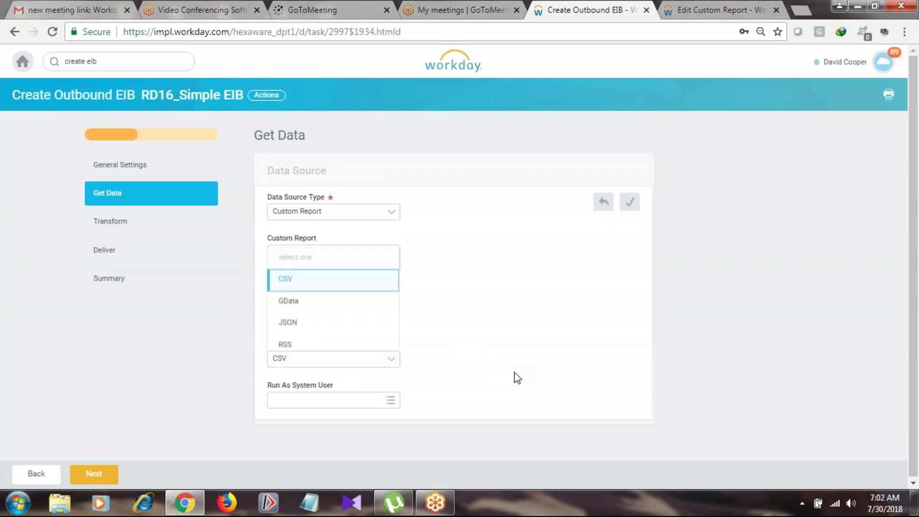
pyautogui.click(392, 362)
pyautogui.click(319, 232)
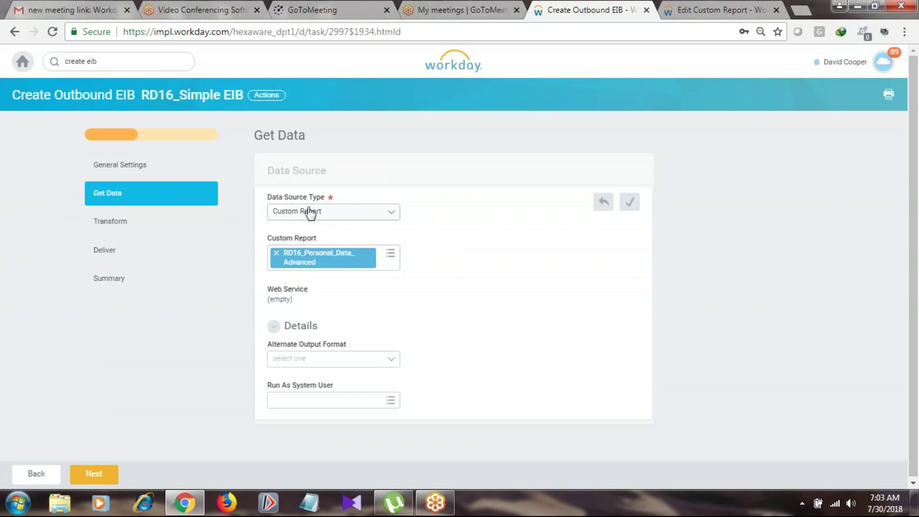
# Advance to the Transform stage of the EIB and review the available transformation types.
pyautogui.click(94, 475)
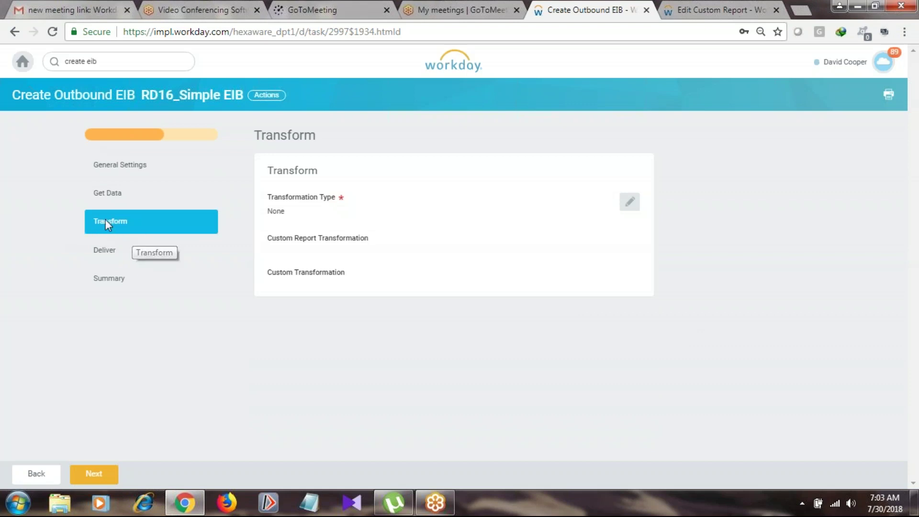
pyautogui.click(628, 203)
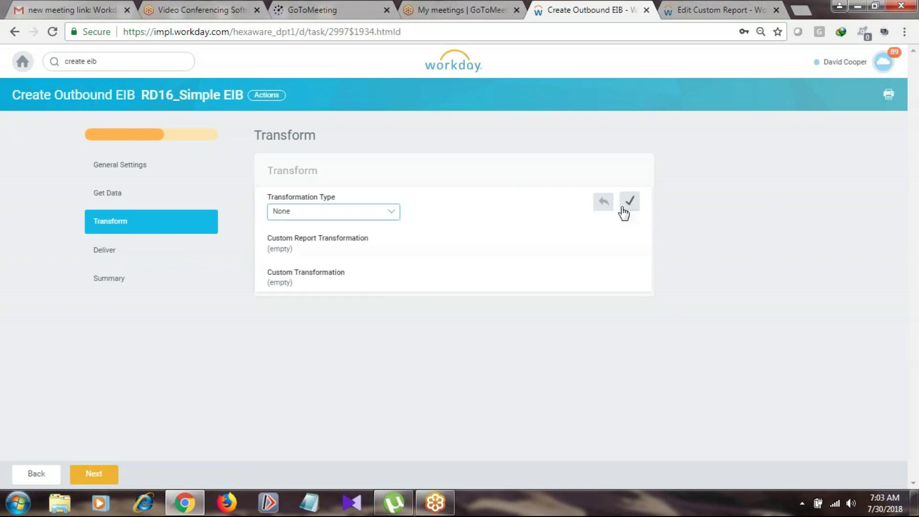
pyautogui.click(392, 217)
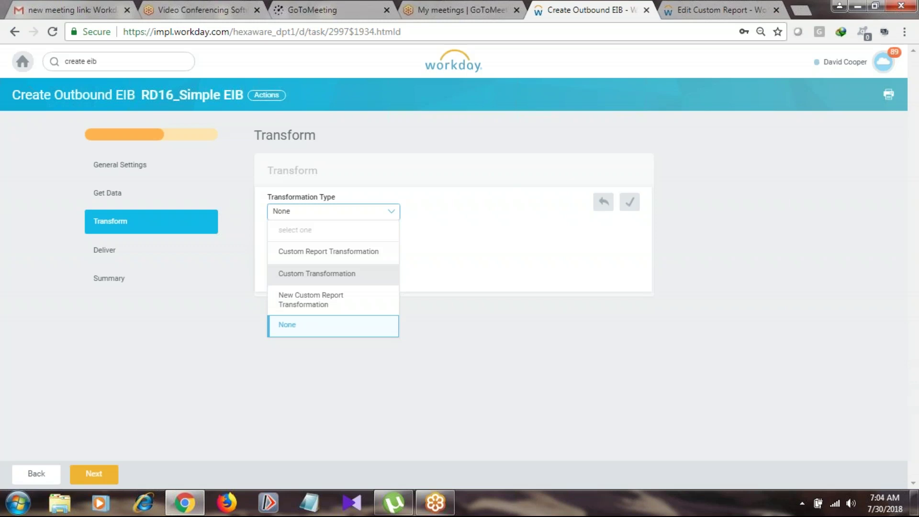
pyautogui.click(139, 194)
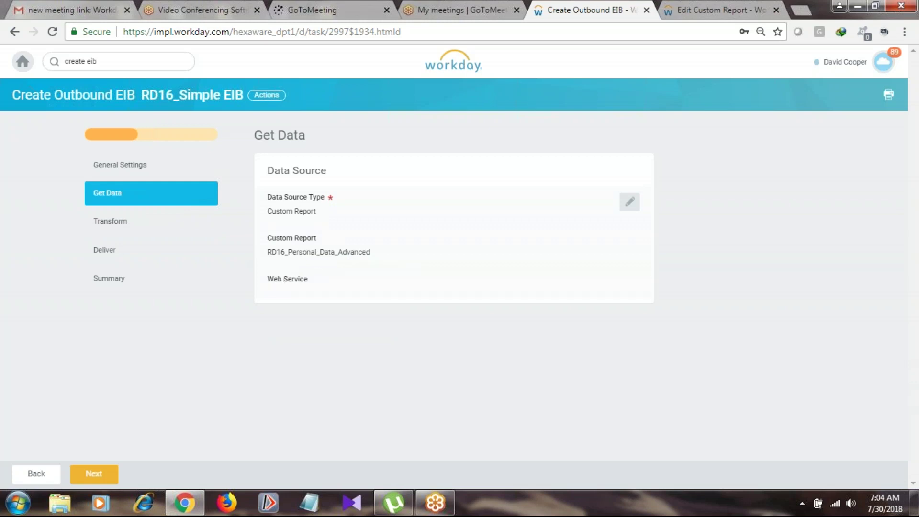
pyautogui.click(120, 230)
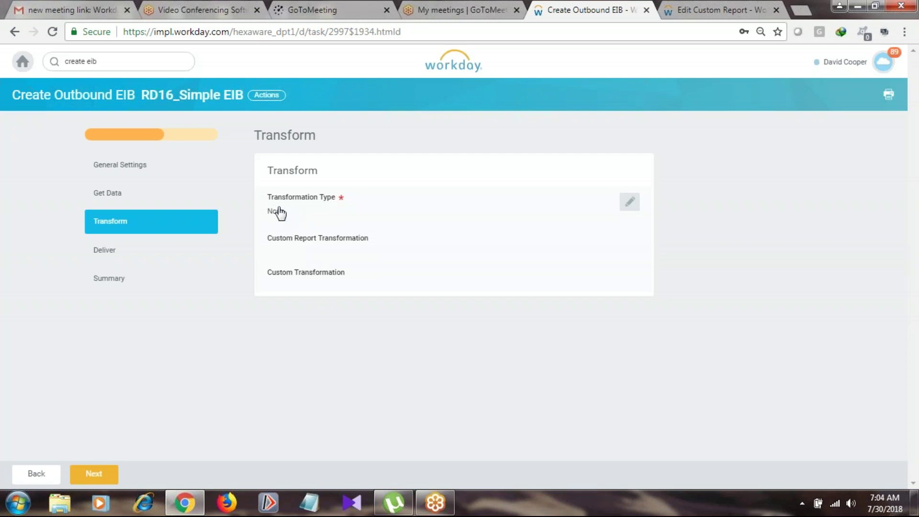
pyautogui.click(629, 202)
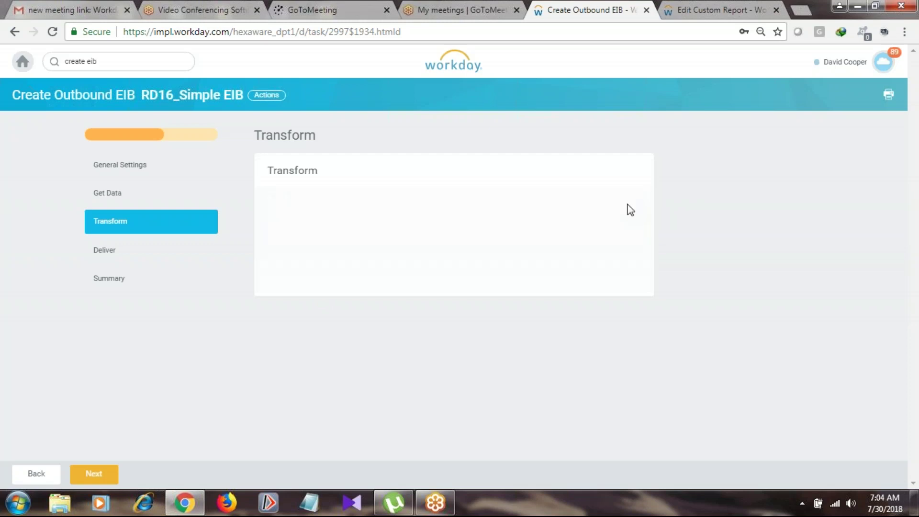
pyautogui.click(390, 211)
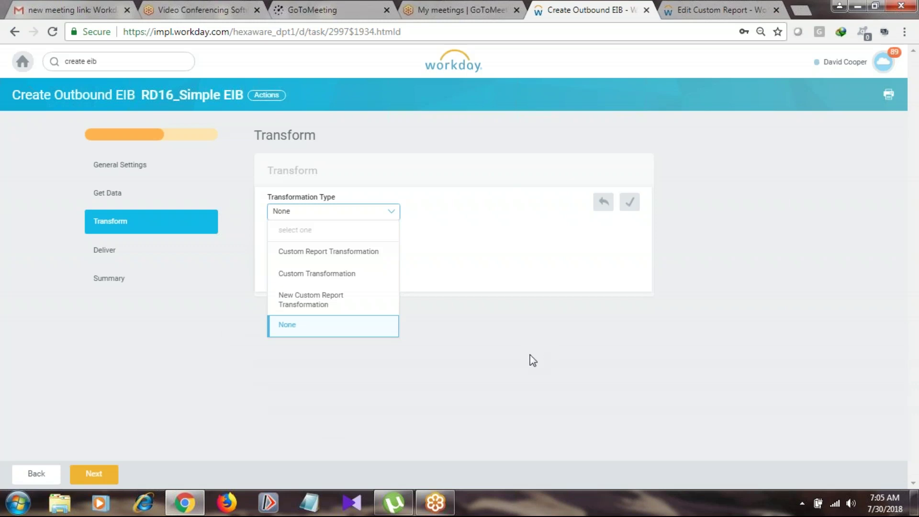
pyautogui.click(509, 344)
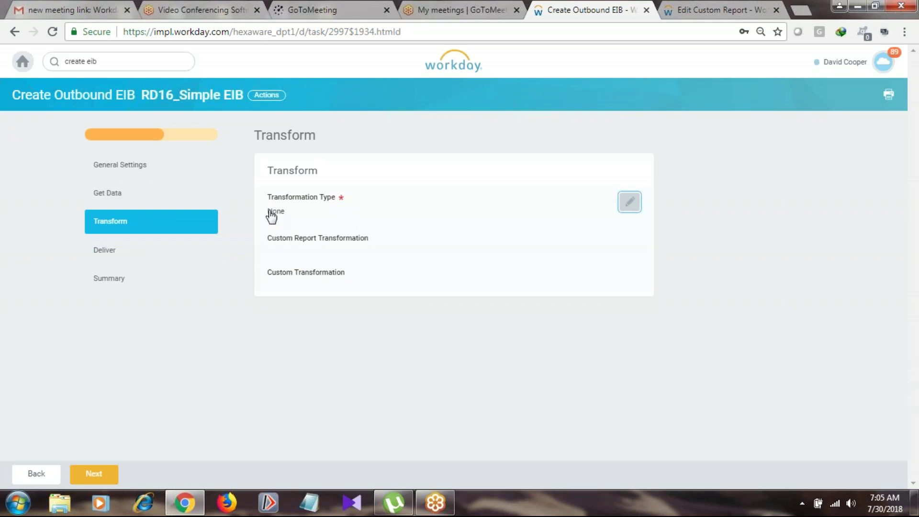
# Advance to the Deliver stage and choose SFTP as the delivery method.
pyautogui.click(99, 477)
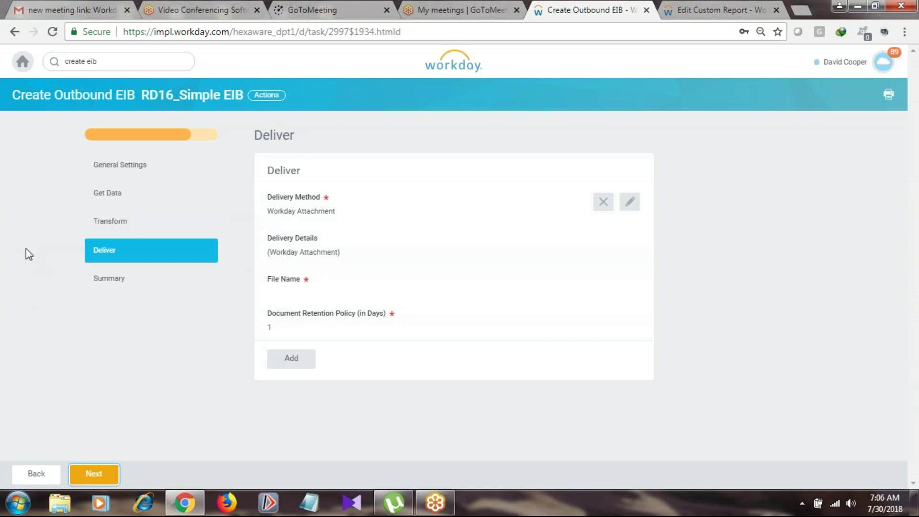
pyautogui.click(447, 248)
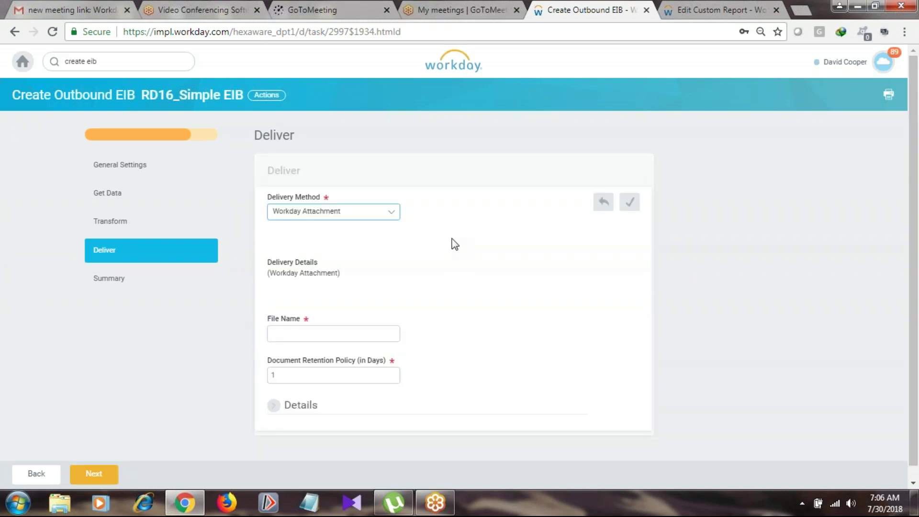
pyautogui.click(391, 212)
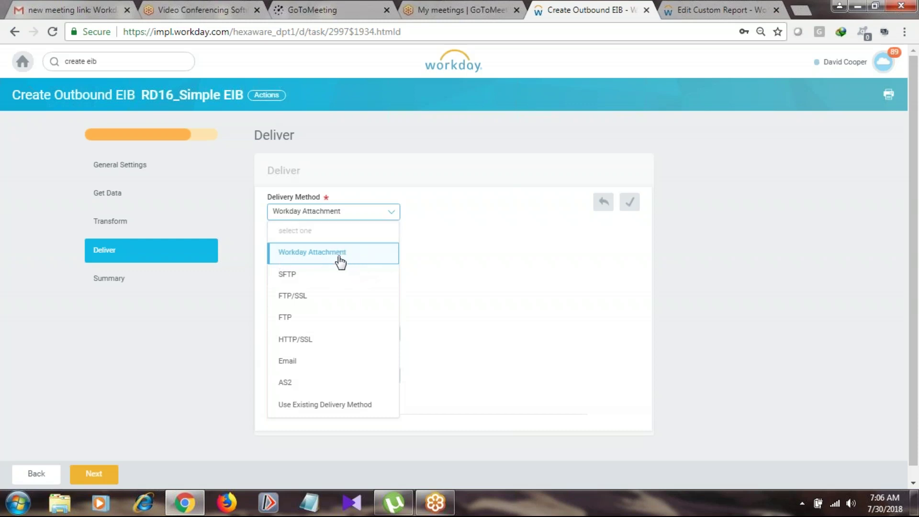
pyautogui.scroll(-1, 287, 378)
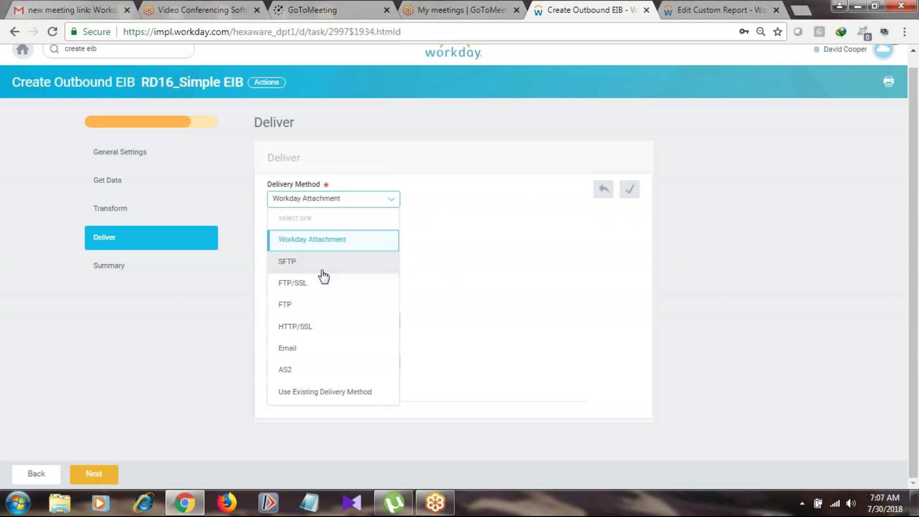
pyautogui.click(355, 267)
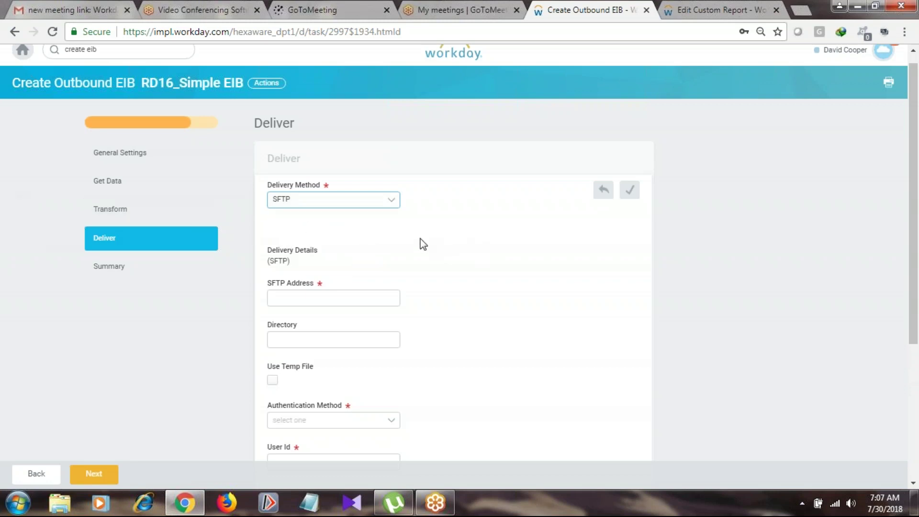
pyautogui.click(388, 203)
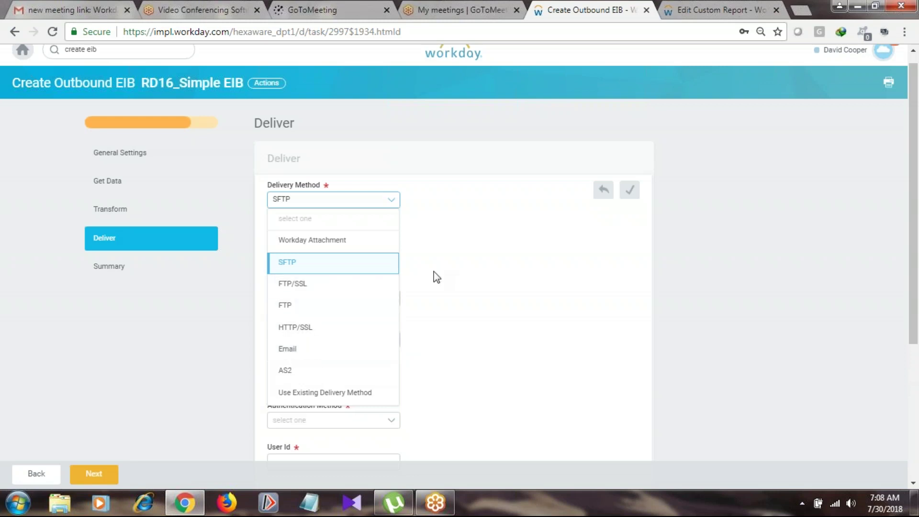
pyautogui.click(296, 267)
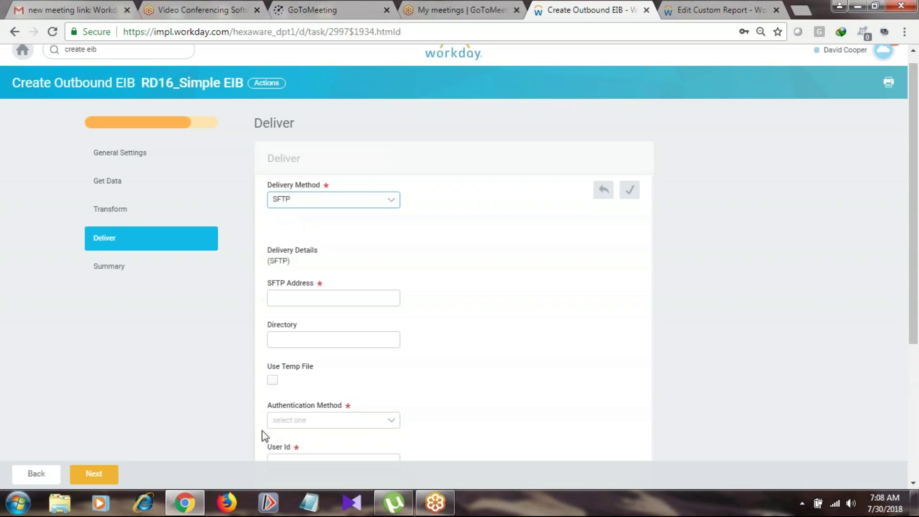
# Enter sftp://123.23.11.15 as the SFTP address in the delivery details.
pyautogui.moveTo(283, 340)
pyautogui.click(290, 297)
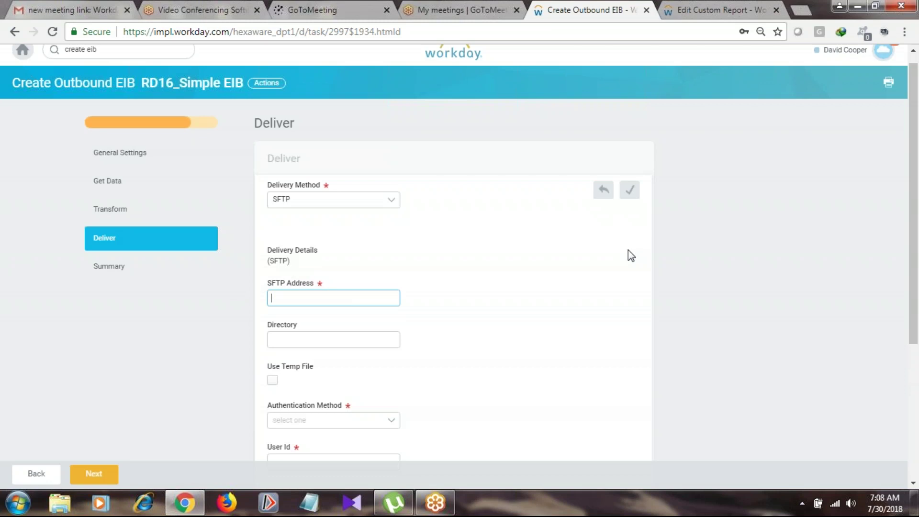
pyautogui.write('sftp:')
pyautogui.write('//12323.11.15')
pyautogui.moveTo(354, 300); pyautogui.dragTo(261, 306)
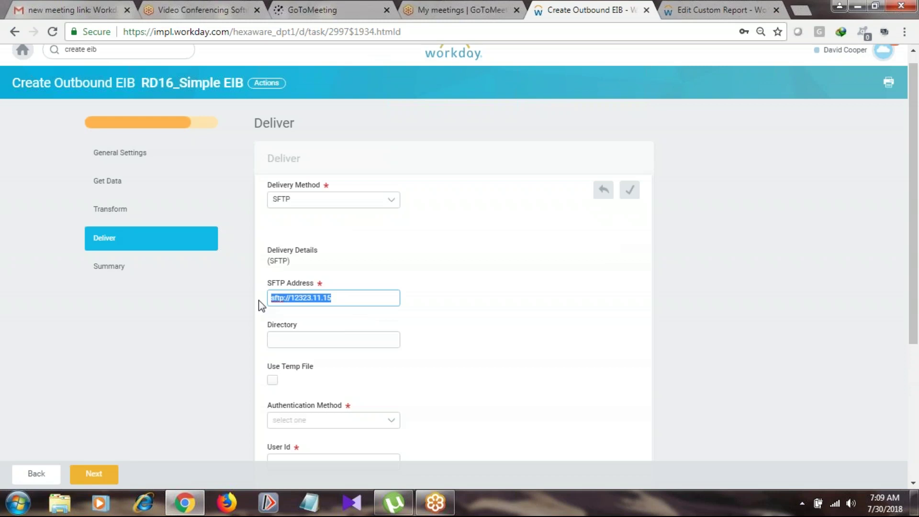
pyautogui.click(302, 299)
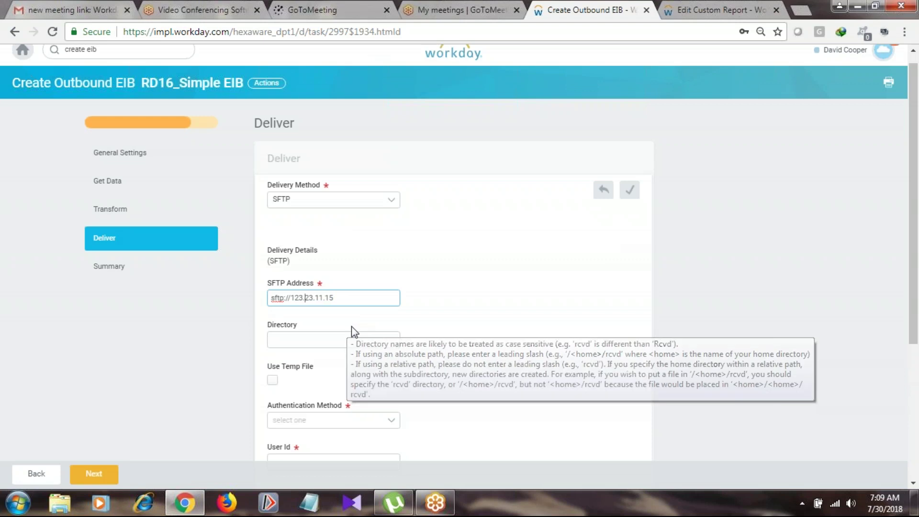
pyautogui.write('.')
pyautogui.click(317, 340)
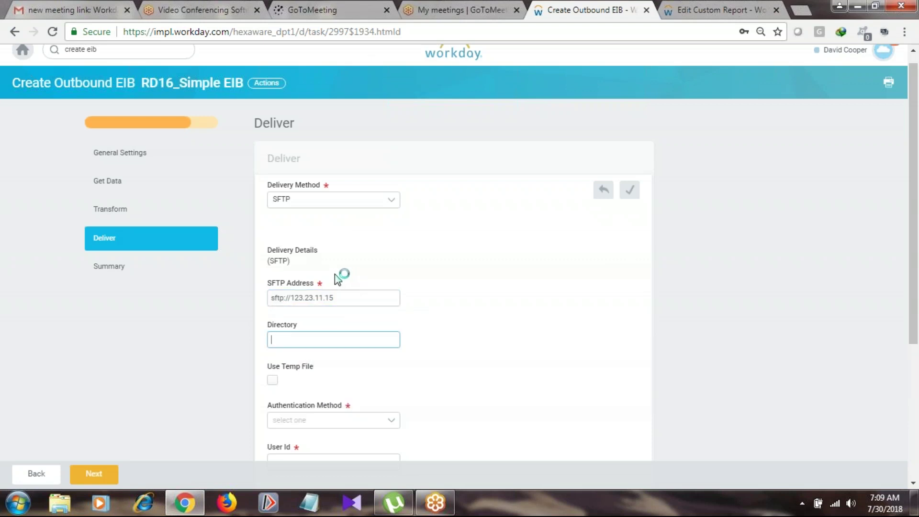
# Examine the SFTP address together with the Directory field and the remaining SFTP delivery settings.
pyautogui.moveTo(354, 297); pyautogui.dragTo(252, 301)
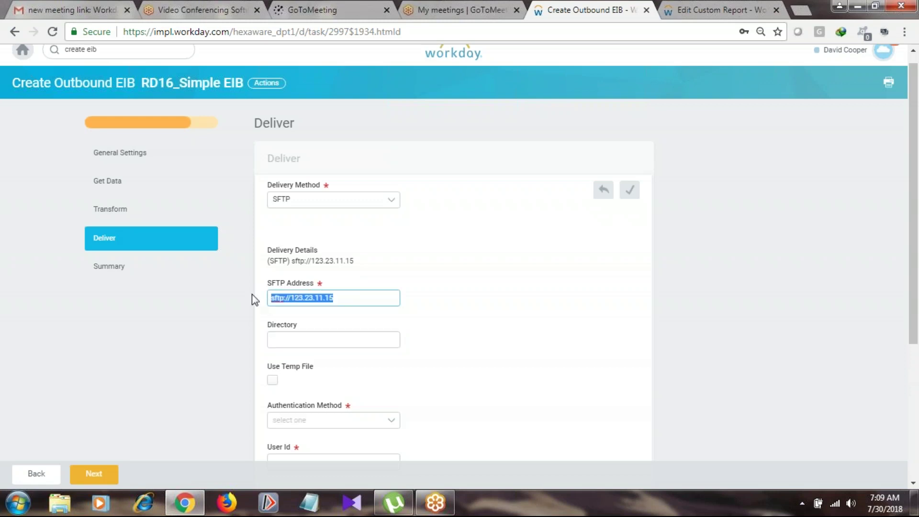
pyautogui.click(361, 299)
pyautogui.moveTo(358, 298); pyautogui.dragTo(271, 297)
pyautogui.click(278, 340)
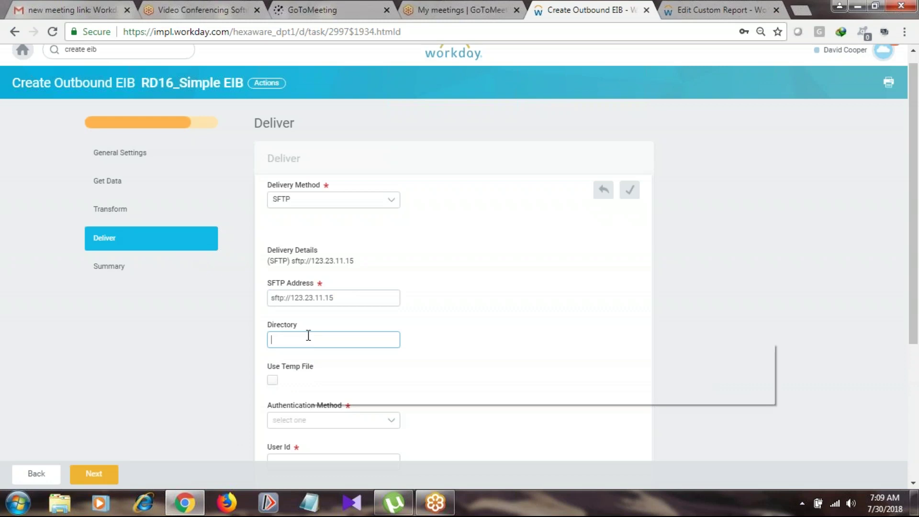
pyautogui.scroll(-2, 308, 335)
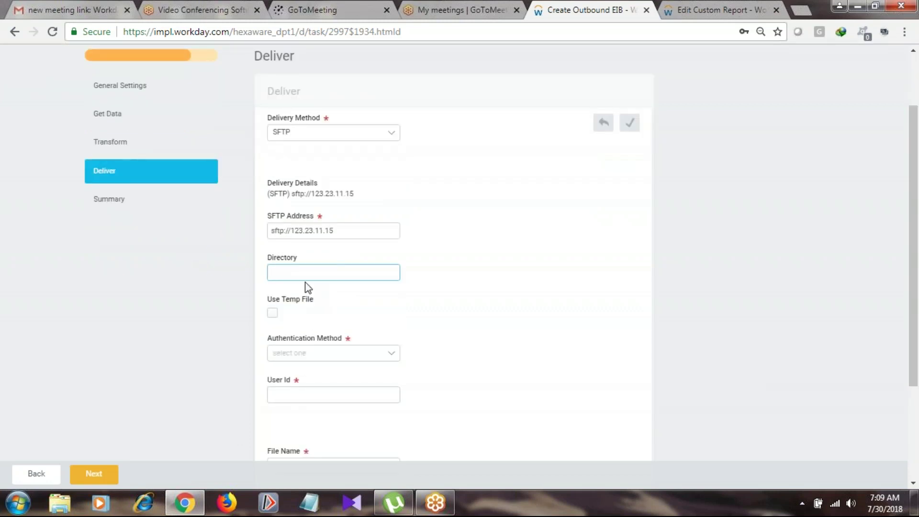
pyautogui.moveTo(293, 280)
pyautogui.moveTo(343, 231); pyautogui.dragTo(252, 233)
pyautogui.click(286, 271)
pyautogui.moveTo(345, 229); pyautogui.dragTo(243, 219)
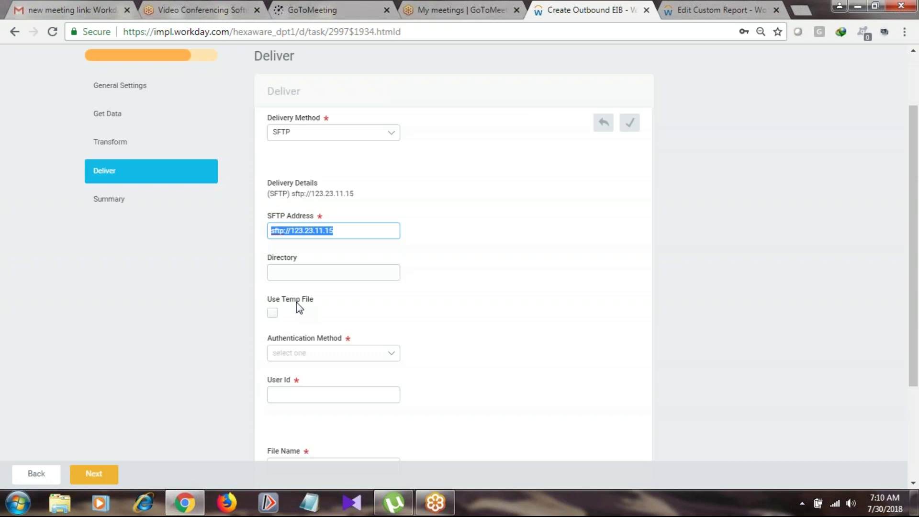
# Enter WorkdayFiles/Inbound as the directory in the SFTP delivery details.
pyautogui.click(304, 273)
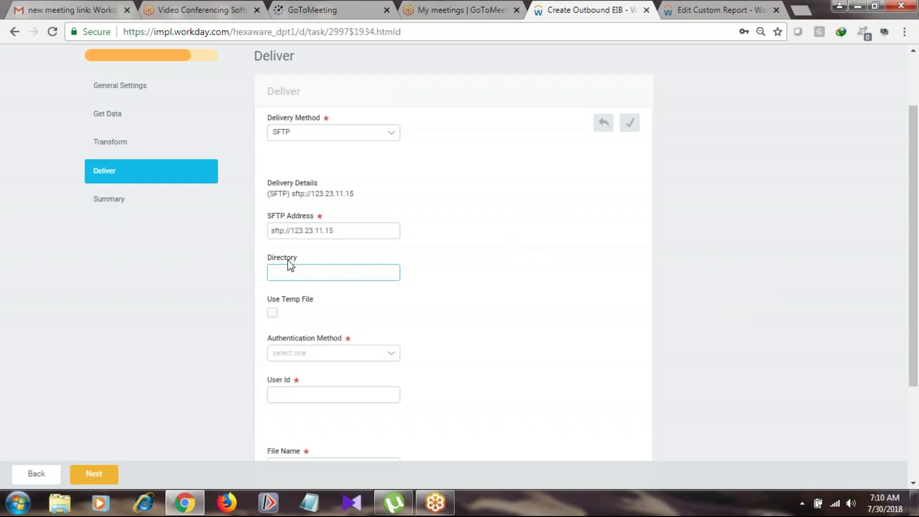
pyautogui.moveTo(283, 272)
pyautogui.write('Wor')
pyautogui.click(281, 273)
pyautogui.write('kday')
pyautogui.write('Files')
pyautogui.write('/')
pyautogui.write('Im')
pyautogui.write('bo')
pyautogui.moveTo(357, 274)
pyautogui.moveTo(357, 273); pyautogui.dragTo(163, 267)
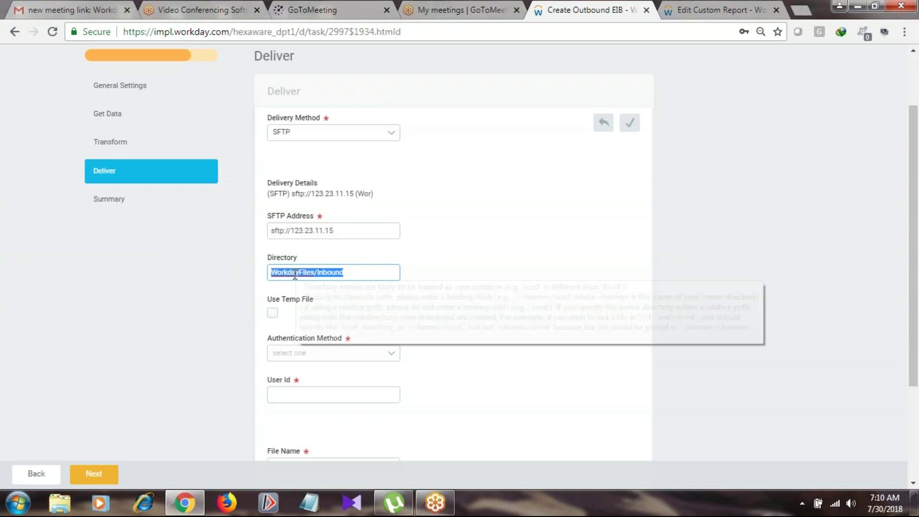
# Examine the WorkdayFiles folder and Inbound subfolder in the directory path together with the SFTP address.
pyautogui.click(320, 270)
pyautogui.moveTo(312, 273); pyautogui.dragTo(263, 271)
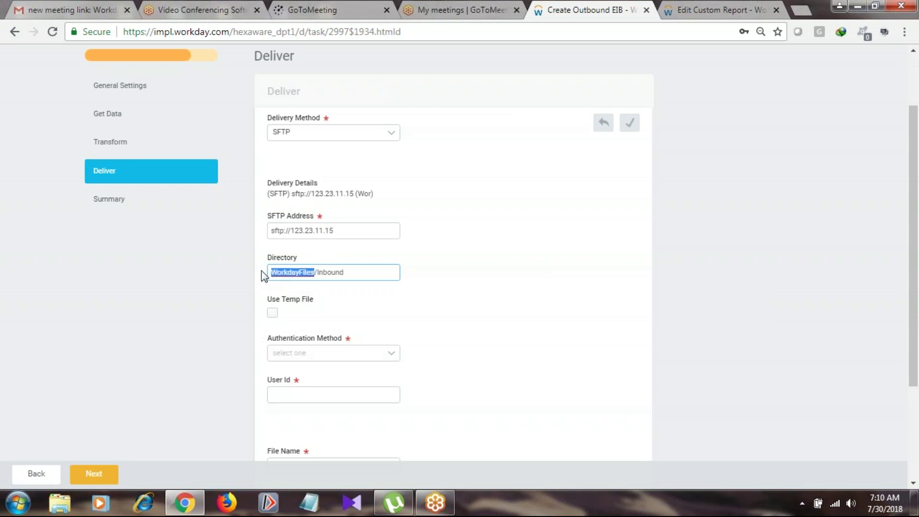
pyautogui.click(351, 275)
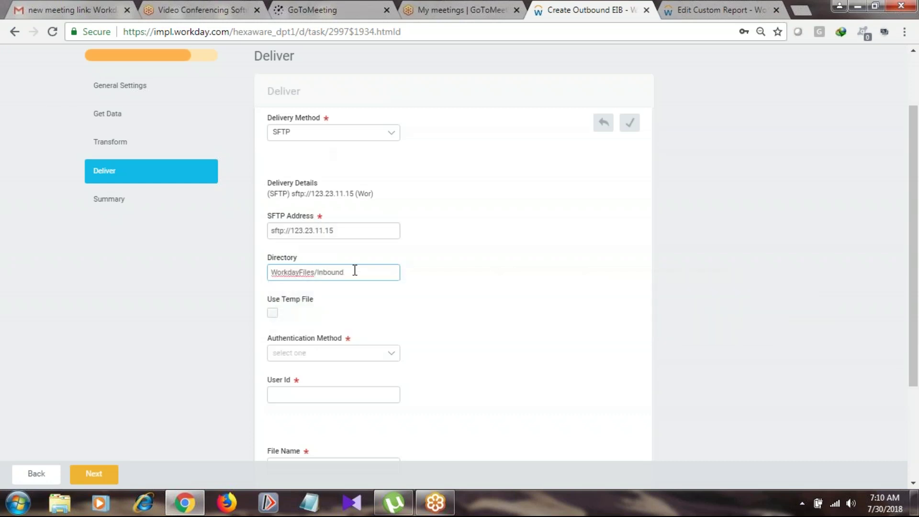
pyautogui.moveTo(353, 271); pyautogui.dragTo(318, 271)
pyautogui.moveTo(342, 230); pyautogui.dragTo(264, 232)
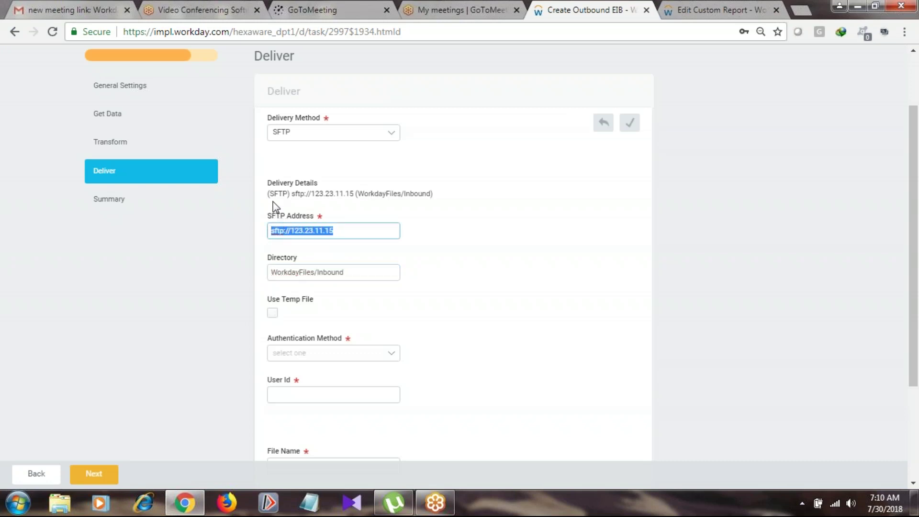
pyautogui.moveTo(271, 272); pyautogui.dragTo(359, 269)
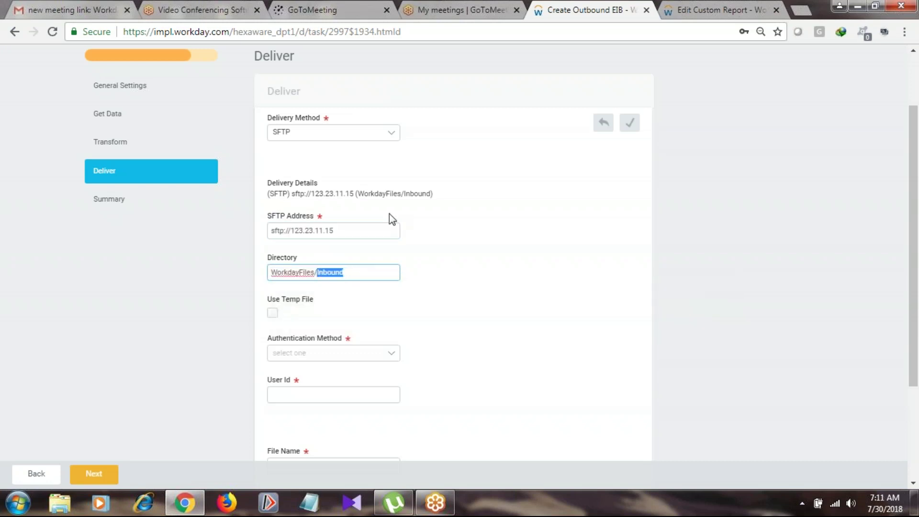
pyautogui.click(361, 277)
pyautogui.scroll(-2, 370, 310)
pyautogui.scroll(1, 297, 139)
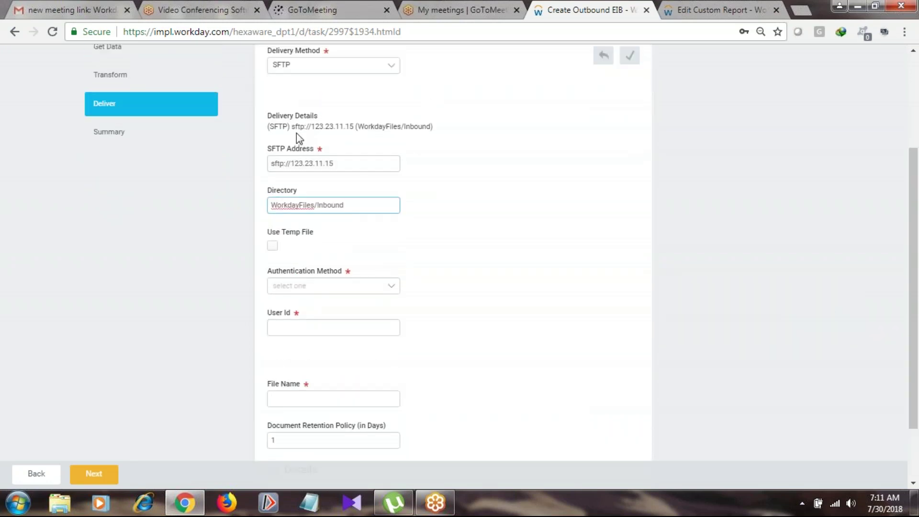
# Review the available SFTP authentication methods and choose User Name / Password.
pyautogui.moveTo(353, 203)
pyautogui.click(390, 285)
pyautogui.click(526, 367)
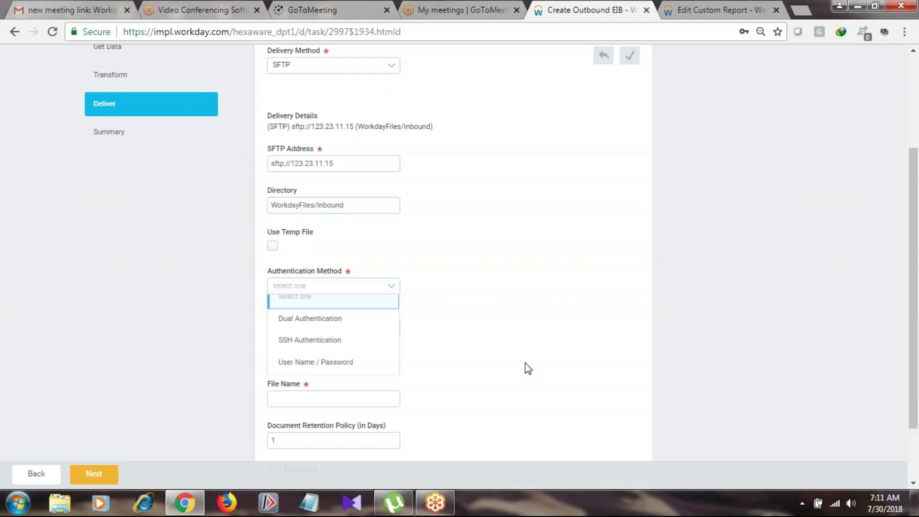
pyautogui.click(386, 289)
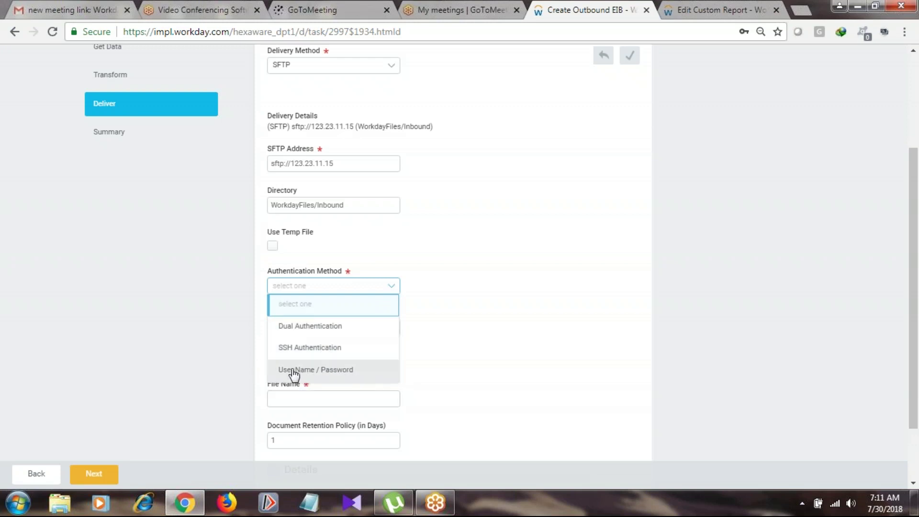
pyautogui.click(337, 376)
# Review the SFTP address and directory, and enter RD16_SFTP as the SFTP user ID.
pyautogui.click(310, 330)
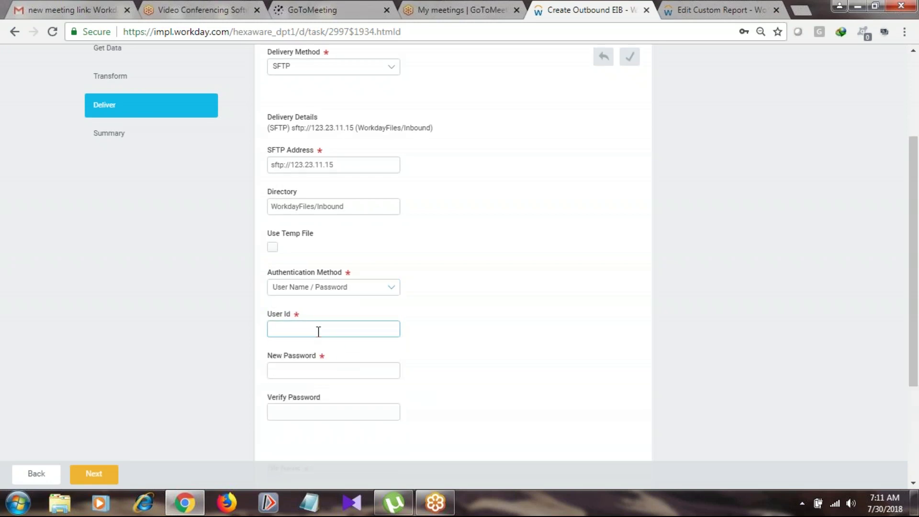
pyautogui.moveTo(344, 168); pyautogui.dragTo(258, 153)
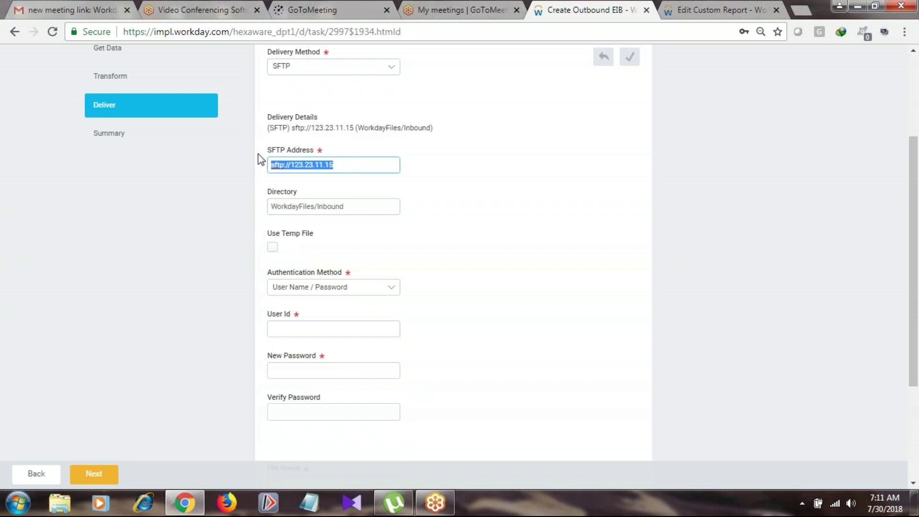
pyautogui.click(357, 166)
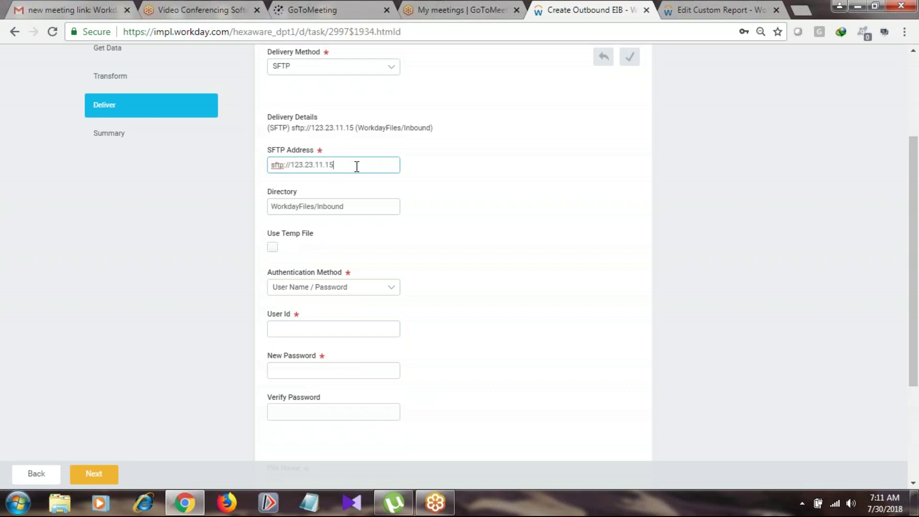
pyautogui.moveTo(335, 166); pyautogui.dragTo(263, 170)
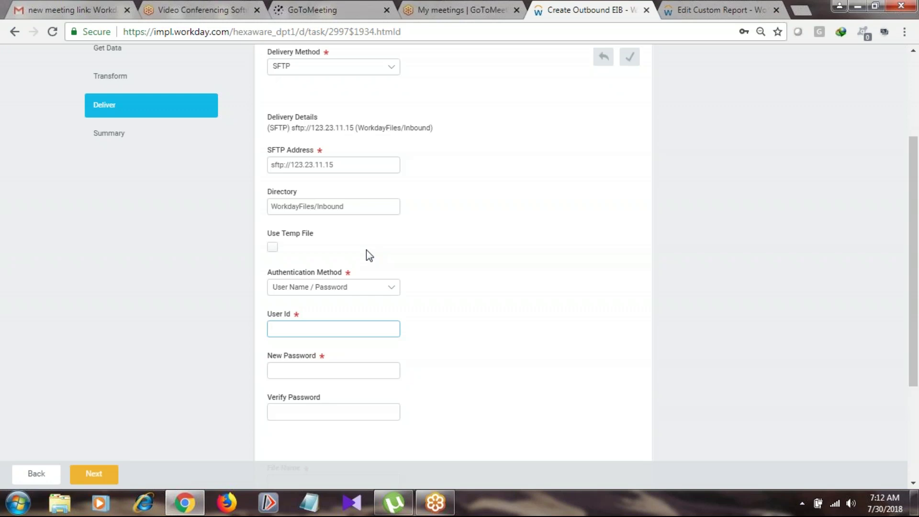
pyautogui.moveTo(344, 206); pyautogui.dragTo(246, 206)
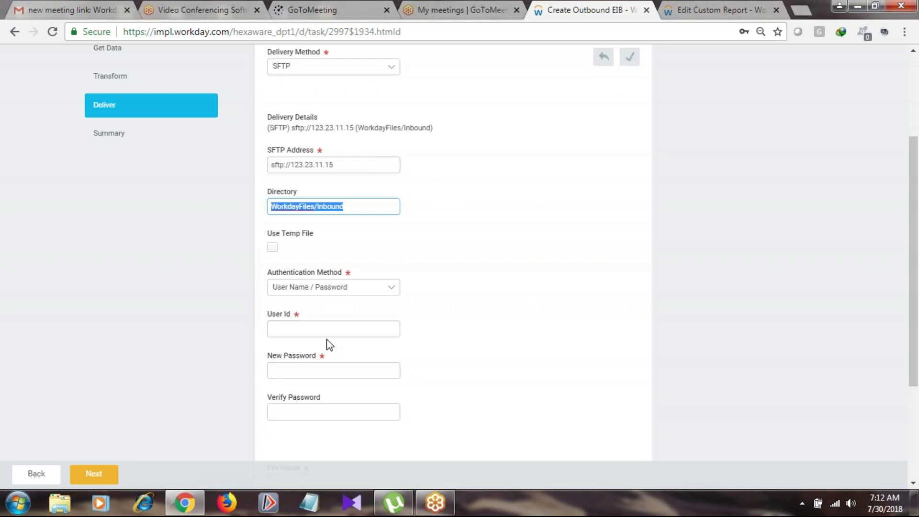
pyautogui.click(287, 330)
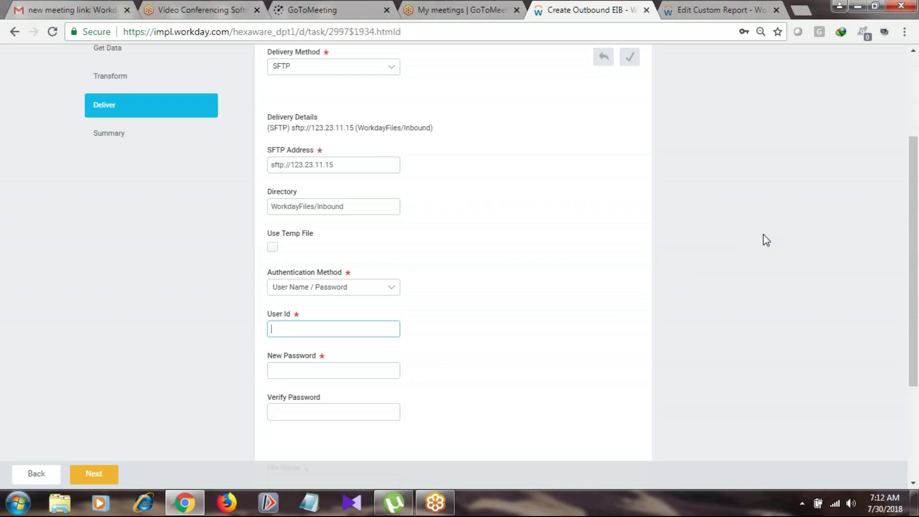
pyautogui.write('RD16')
pyautogui.press('Tab')
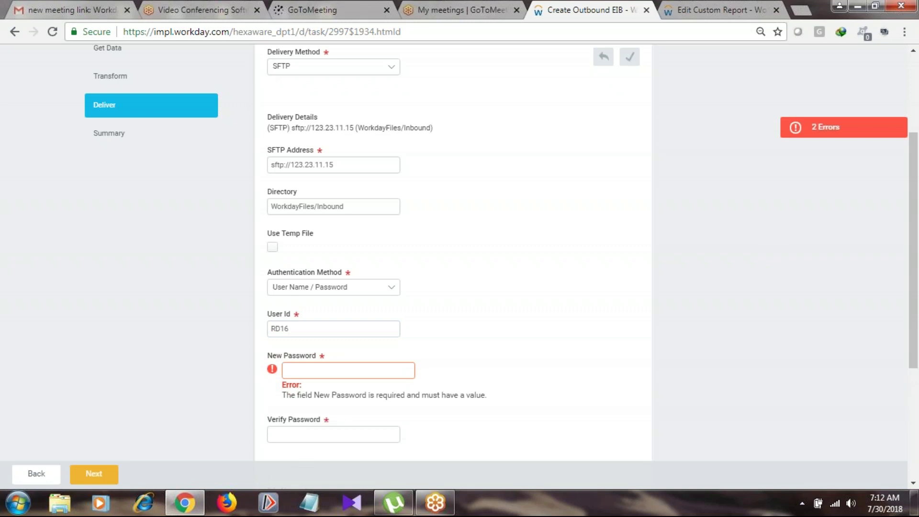
pyautogui.click(325, 330)
pyautogui.write('_SF')
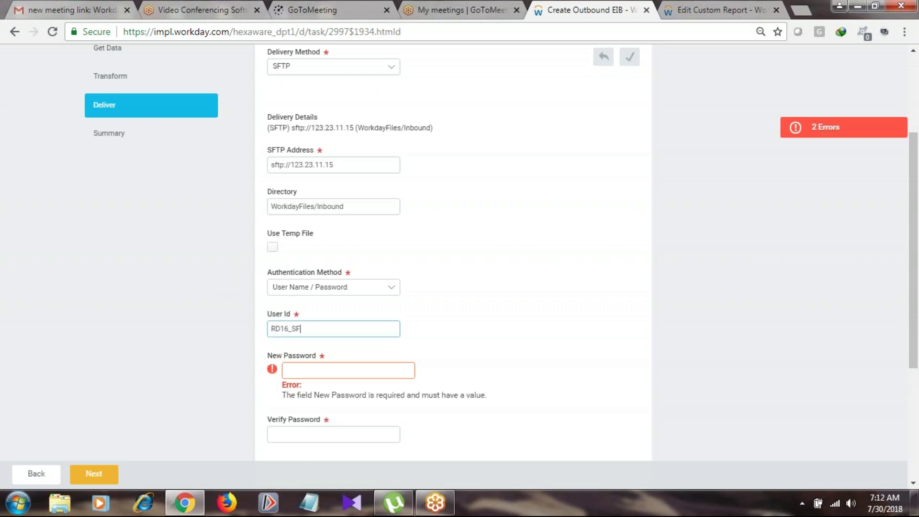
pyautogui.write('TP')
pyautogui.press('Tab')
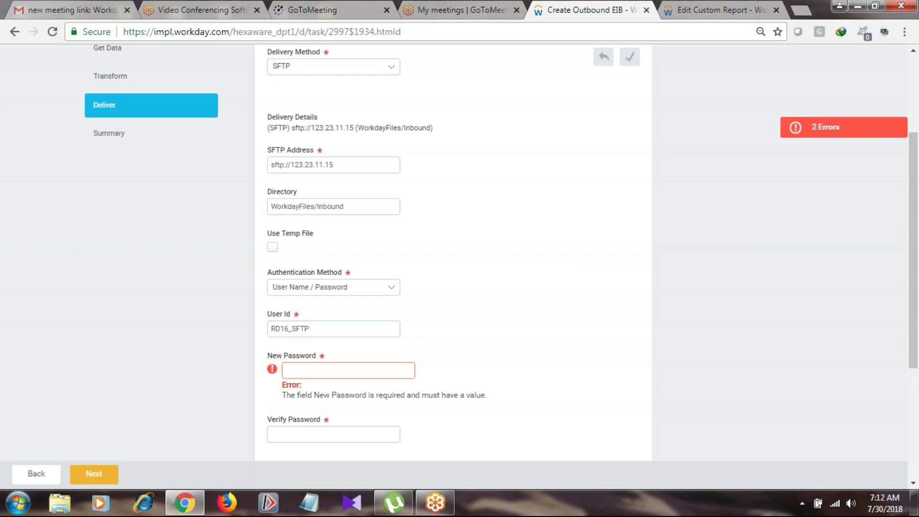
# Enter the SFTP account password as the new password and repeat it for verification.
pyautogui.click(319, 433)
pyautogui.scroll(-1, 334, 345)
pyautogui.click(330, 304)
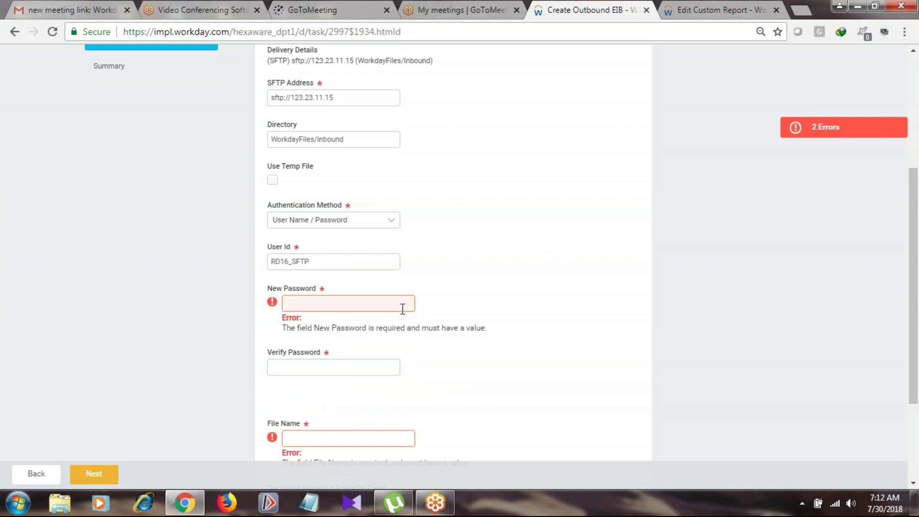
pyautogui.write('••••••••••')
pyautogui.press('Tab')
pyautogui.write('••••••••••')
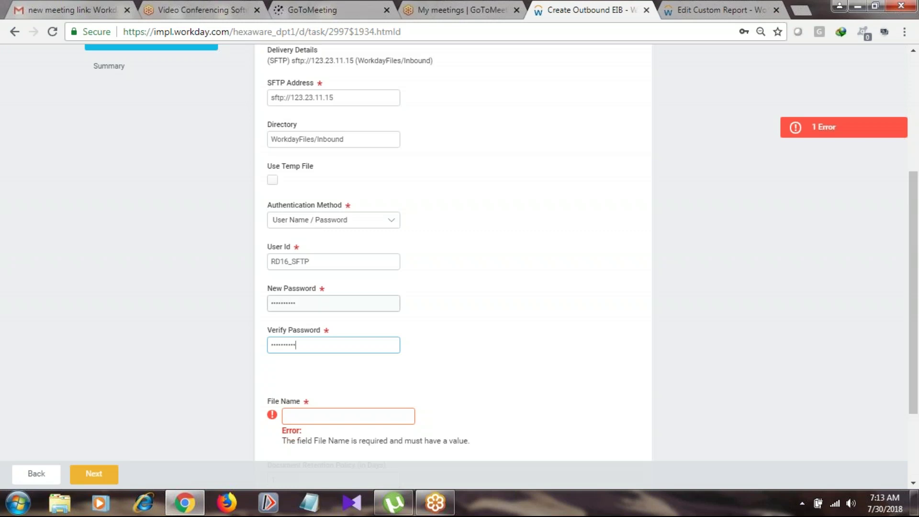
# Copy the EIB name RD16_Simple EIB from the page header into the delivery file name.
pyautogui.scroll(-3, 400, 324)
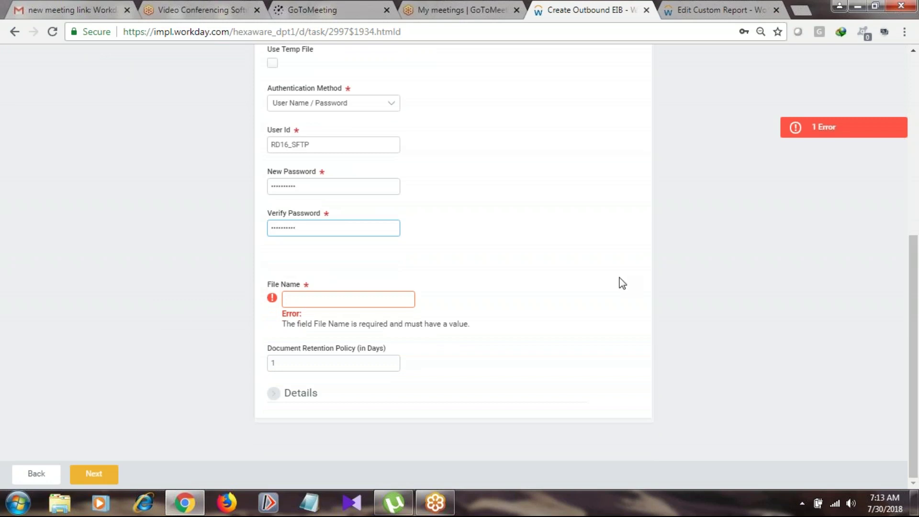
pyautogui.scroll(6, 617, 274)
pyautogui.scroll(1, 618, 276)
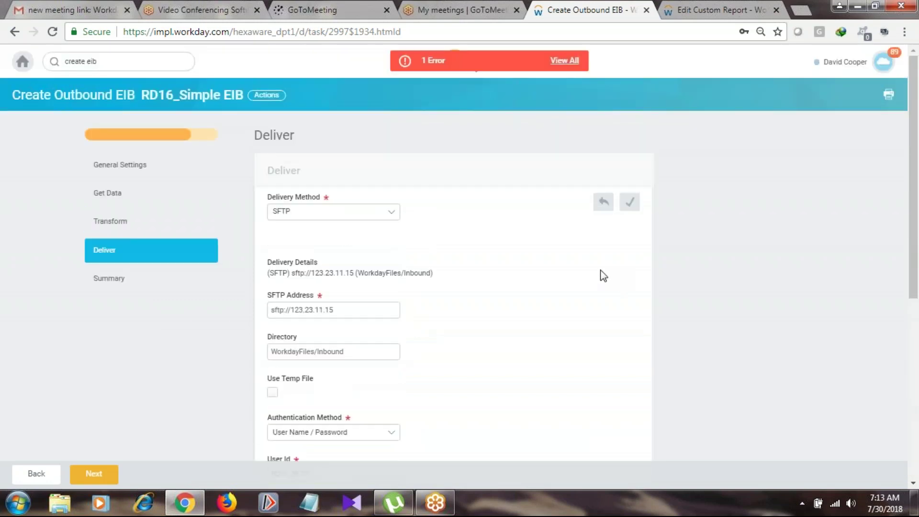
pyautogui.rightClick(194, 101)
pyautogui.click(207, 140)
pyautogui.scroll(-7, 339, 423)
pyautogui.click(311, 301)
pyautogui.write('RD16_SimpleEIB')
# Replace the space in the file name with an underscore and append the extension to get RD16_Simple_EIB.xml.
pyautogui.press('Left')
pyautogui.press('Left')
pyautogui.press('Left')
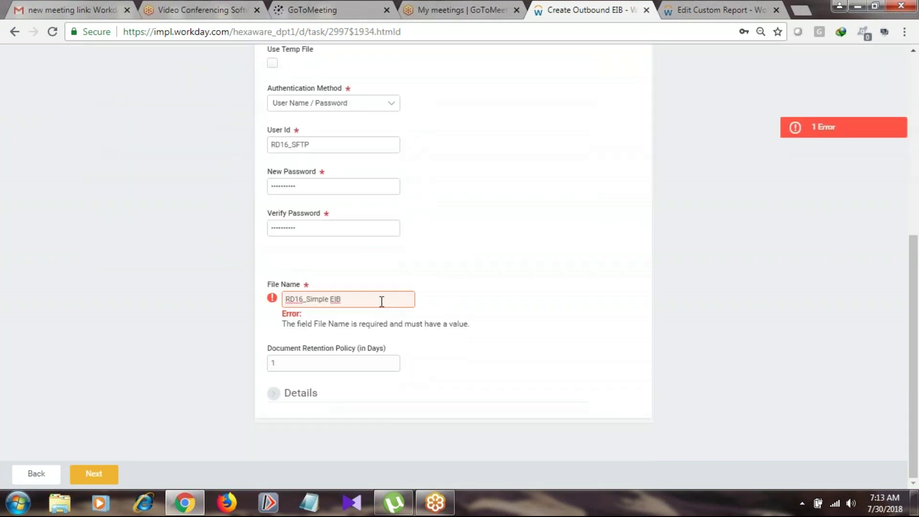
pyautogui.press('BackSpace')
pyautogui.write('_')
pyautogui.hotkey('ctrl', 'a')
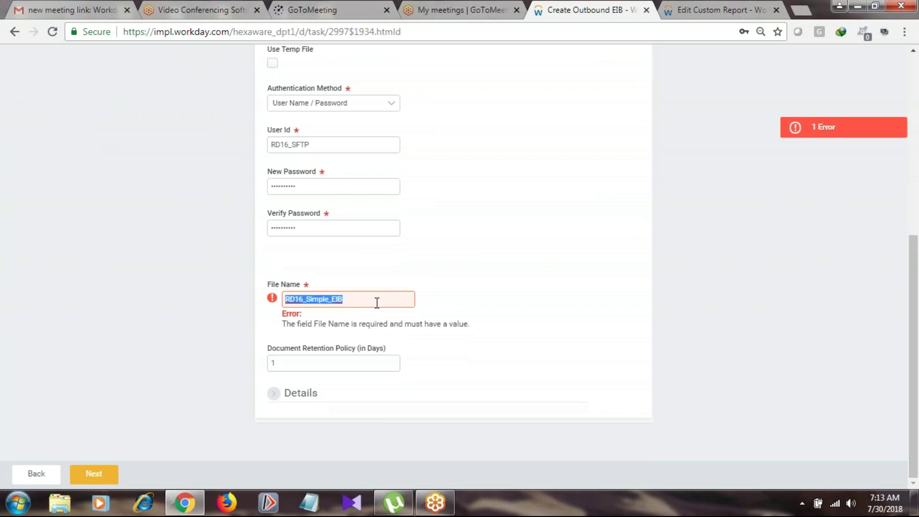
pyautogui.click(343, 302)
pyautogui.write('.xml')
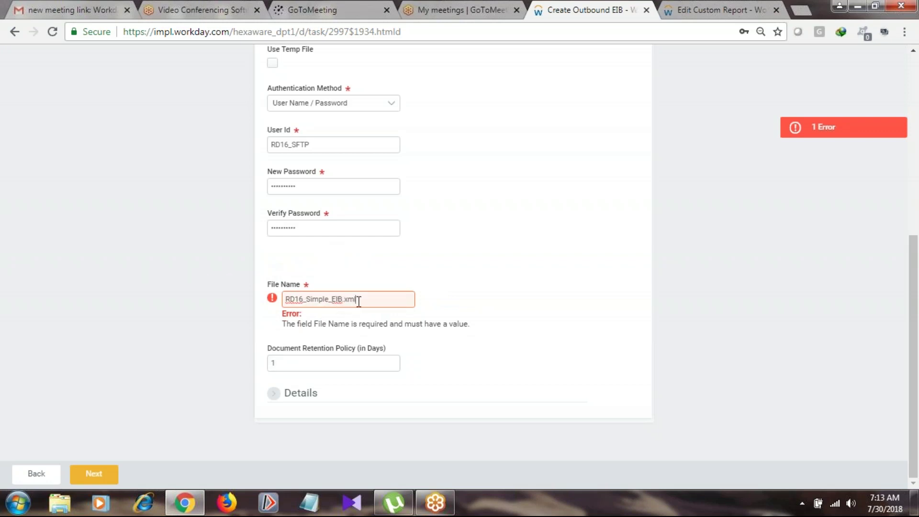
# Review the file name, SFTP address and directory to check where the output file is delivered.
pyautogui.scroll(3, 352, 346)
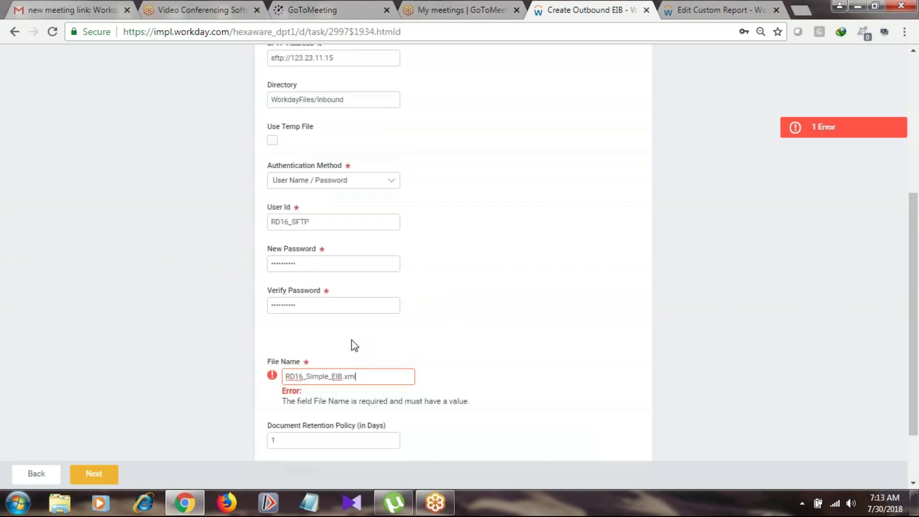
pyautogui.scroll(-1, 364, 364)
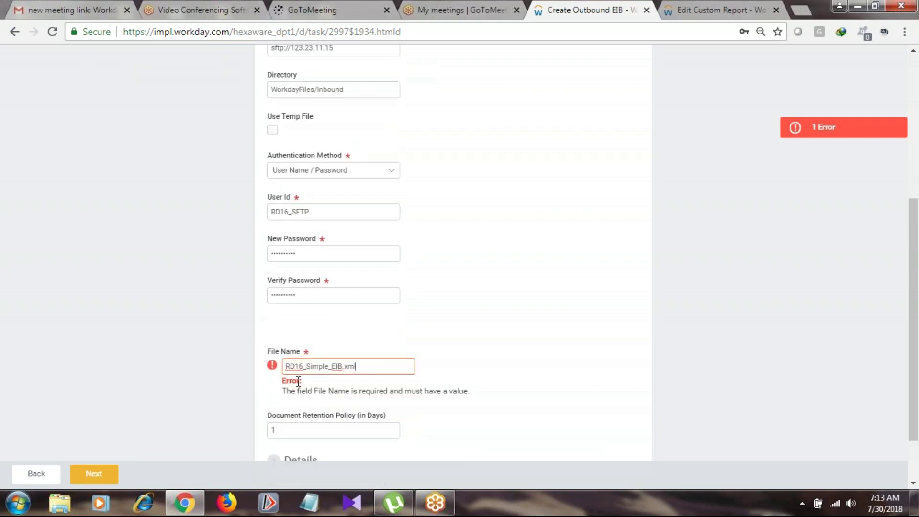
pyautogui.tripleClick(364, 366)
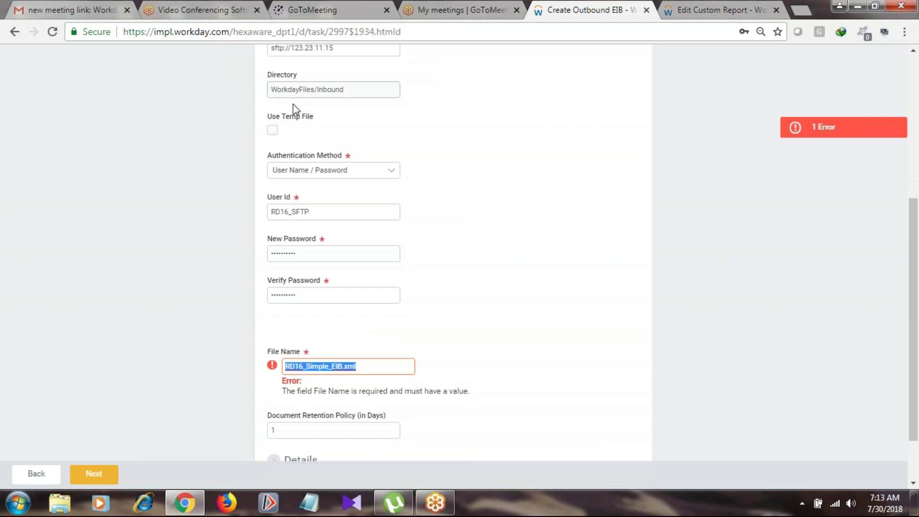
pyautogui.scroll(1, 293, 105)
pyautogui.click(287, 115)
pyautogui.moveTo(276, 115); pyautogui.dragTo(361, 115)
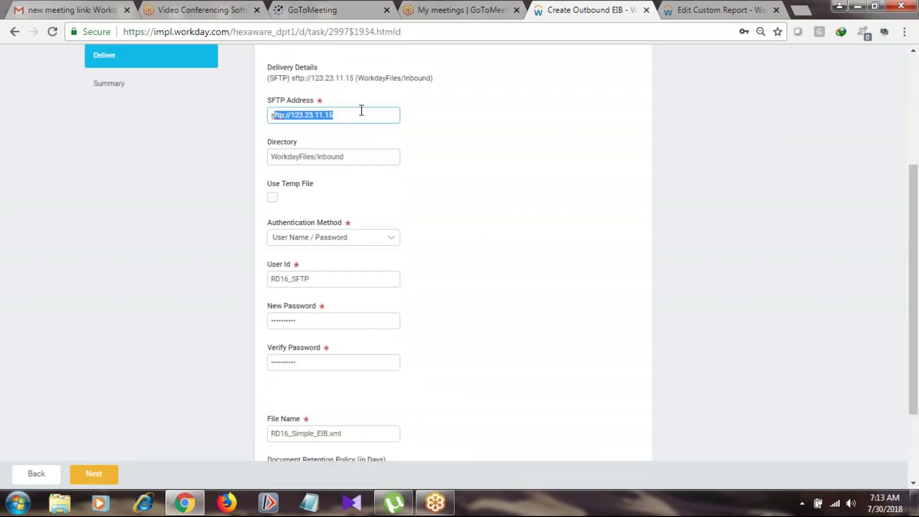
pyautogui.click(343, 156)
pyautogui.moveTo(343, 156); pyautogui.dragTo(259, 158)
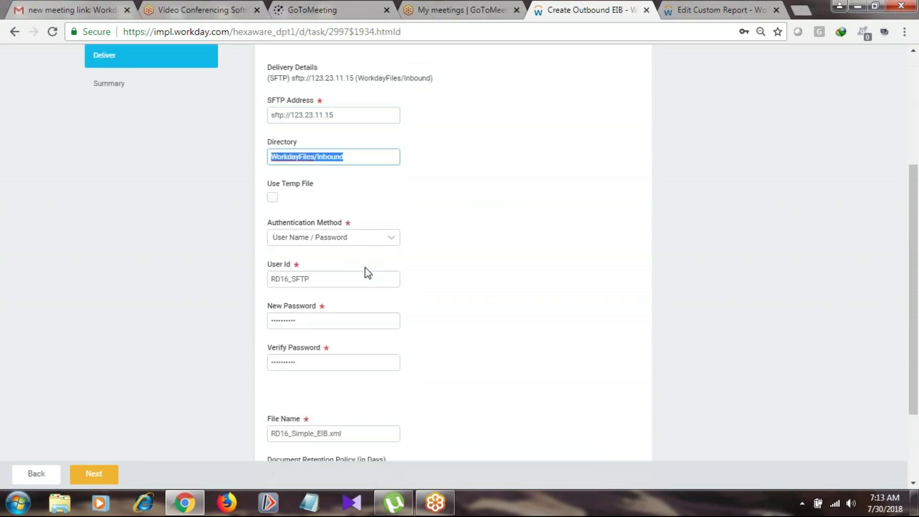
pyautogui.scroll(-3, 365, 269)
# Set the document retention policy to 180 days and check it against the file name.
pyautogui.moveTo(325, 363)
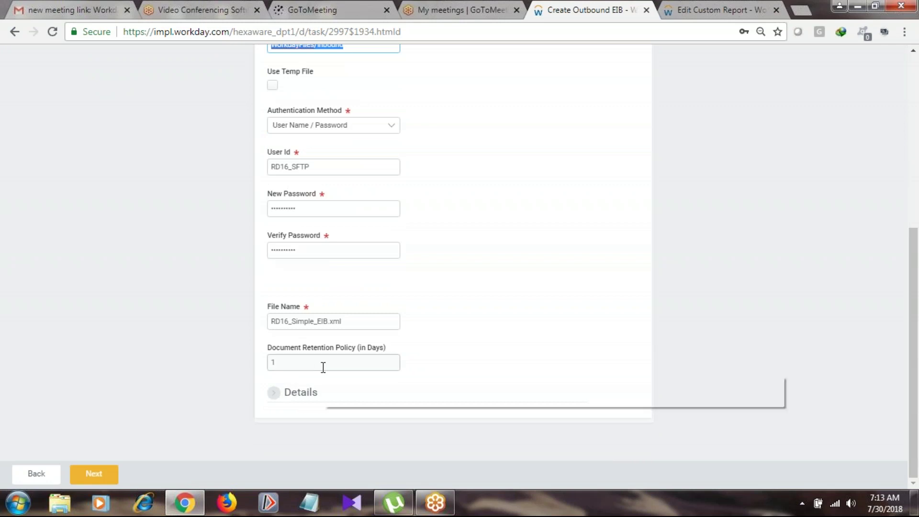
pyautogui.moveTo(326, 363); pyautogui.dragTo(254, 362)
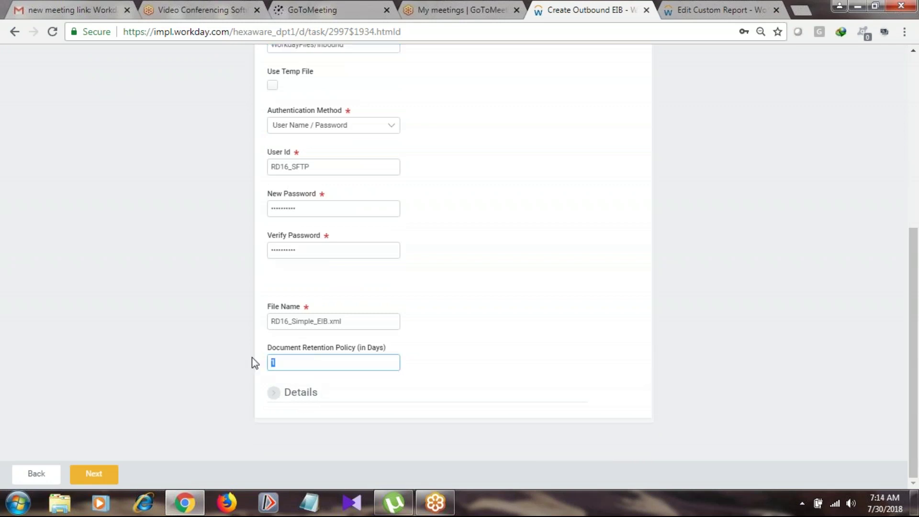
pyautogui.moveTo(381, 369)
pyautogui.click(282, 357)
pyautogui.write('80')
pyautogui.moveTo(354, 320); pyautogui.dragTo(268, 321)
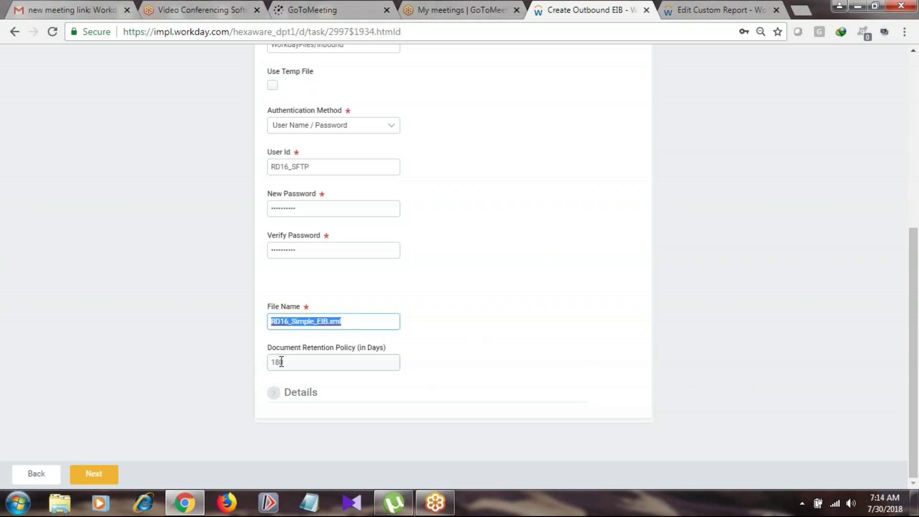
pyautogui.moveTo(286, 363); pyautogui.dragTo(264, 366)
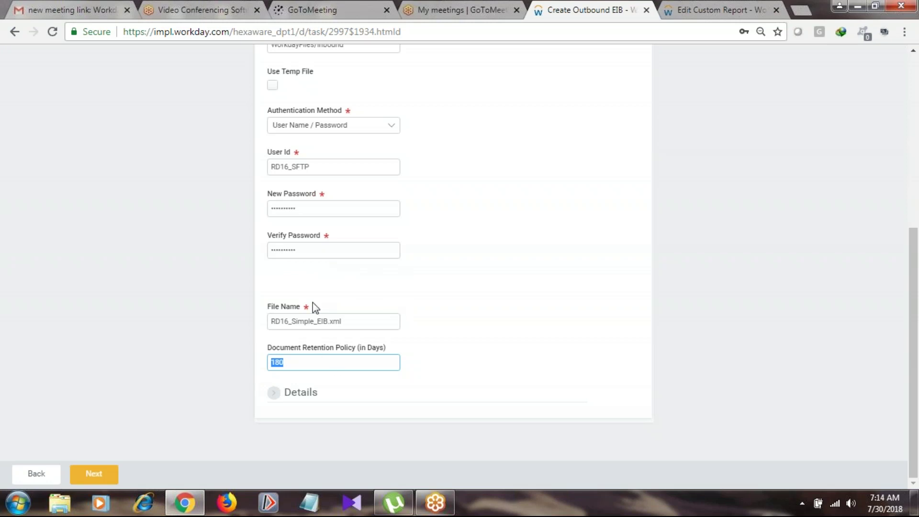
# Change the document retention policy to 90 days.
pyautogui.click(307, 363)
pyautogui.doubleClick(278, 362)
pyautogui.click(305, 361)
pyautogui.moveTo(282, 363); pyautogui.dragTo(155, 362)
pyautogui.press('BackSpace')
pyautogui.write('90')
# Change the document retention policy to 30 days.
pyautogui.moveTo(317, 365); pyautogui.dragTo(173, 366)
pyautogui.write('30')
pyautogui.scroll(6, 219, 148)
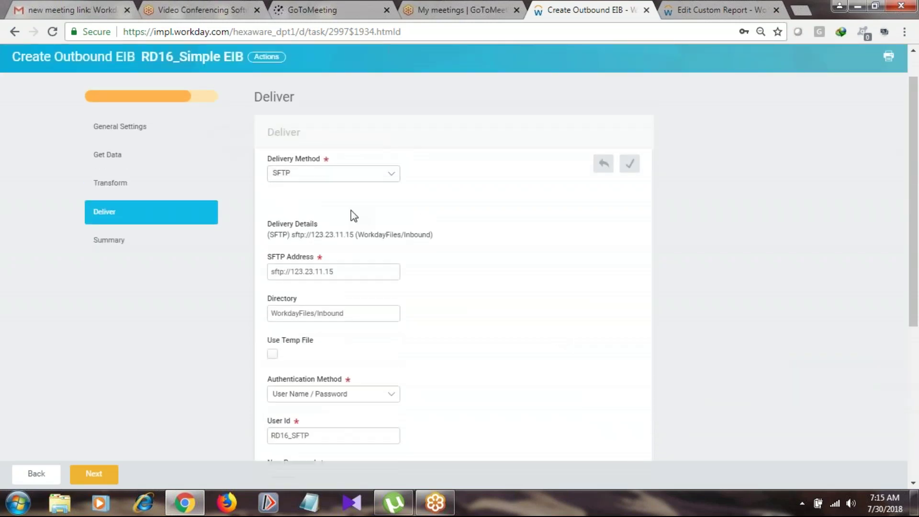
# Check the file name and document retention policy, and expand the additional delivery details beneath them.
pyautogui.scroll(-3, 365, 250)
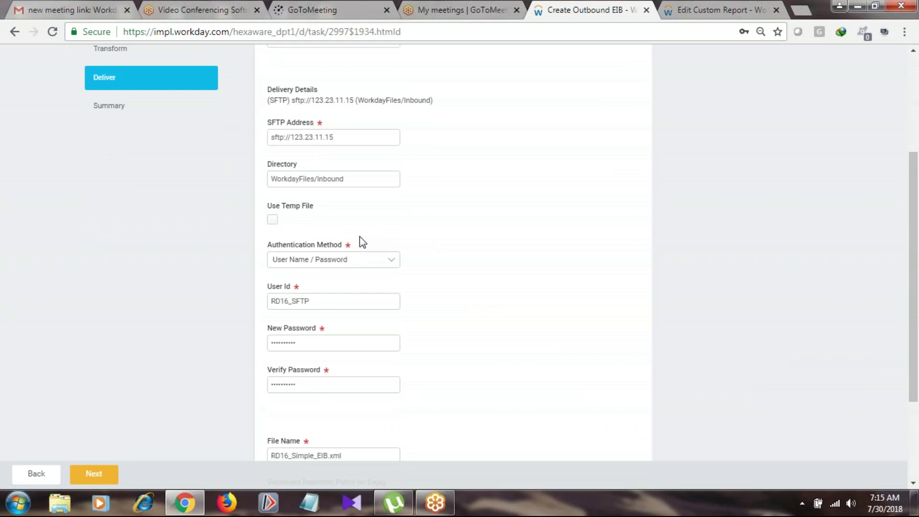
pyautogui.scroll(-3, 287, 240)
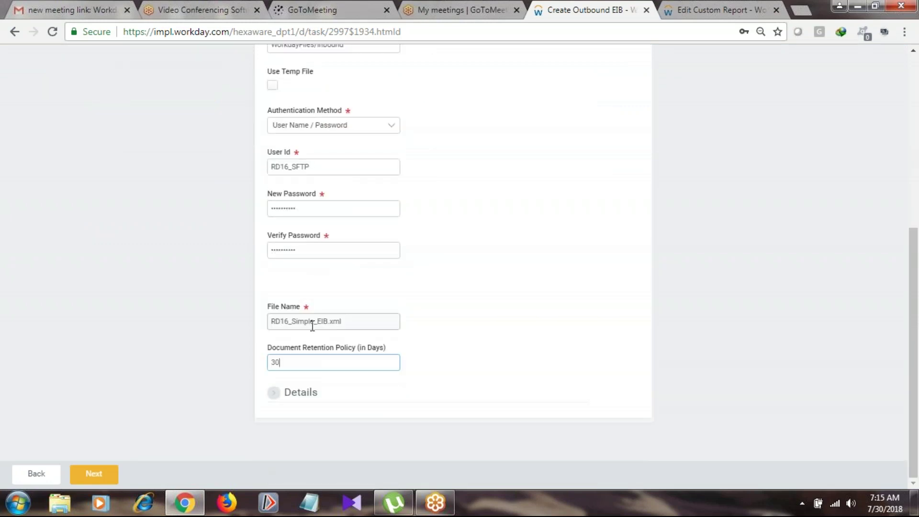
pyautogui.click(286, 364)
pyautogui.moveTo(285, 366); pyautogui.dragTo(269, 364)
pyautogui.click(274, 393)
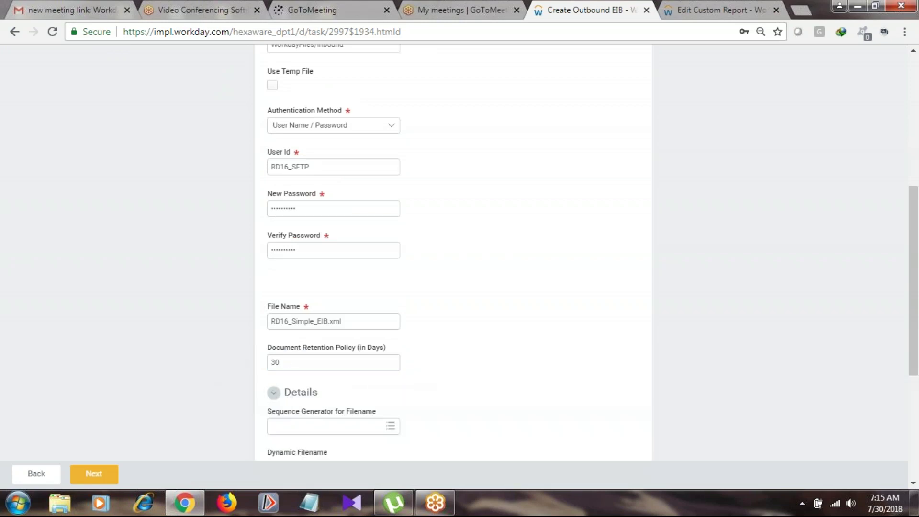
pyautogui.scroll(-4, 410, 378)
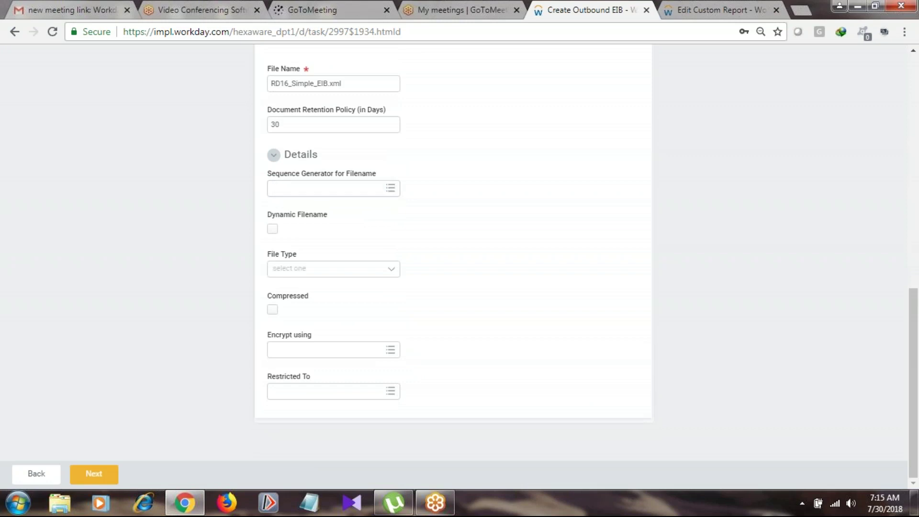
# Examine the file type options for the output file and leave the selection empty.
pyautogui.click(391, 270)
pyautogui.scroll(4, 386, 243)
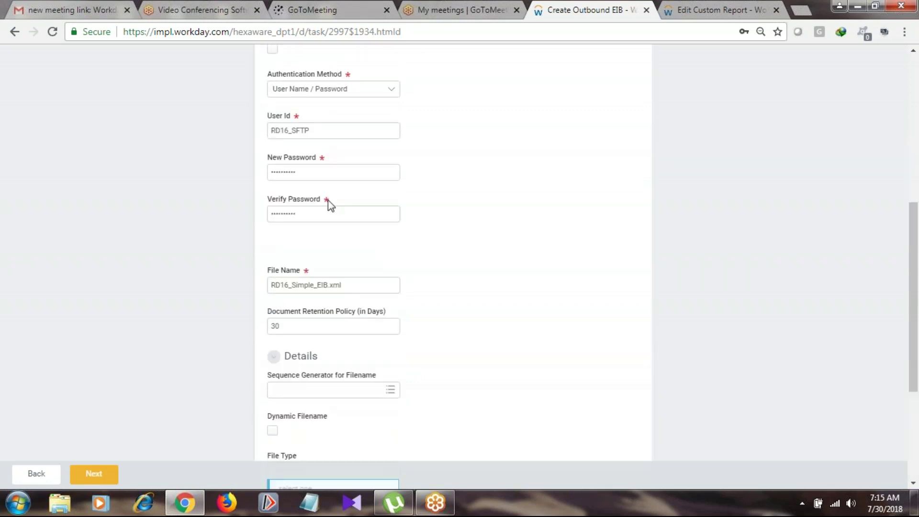
pyautogui.scroll(-4, 344, 285)
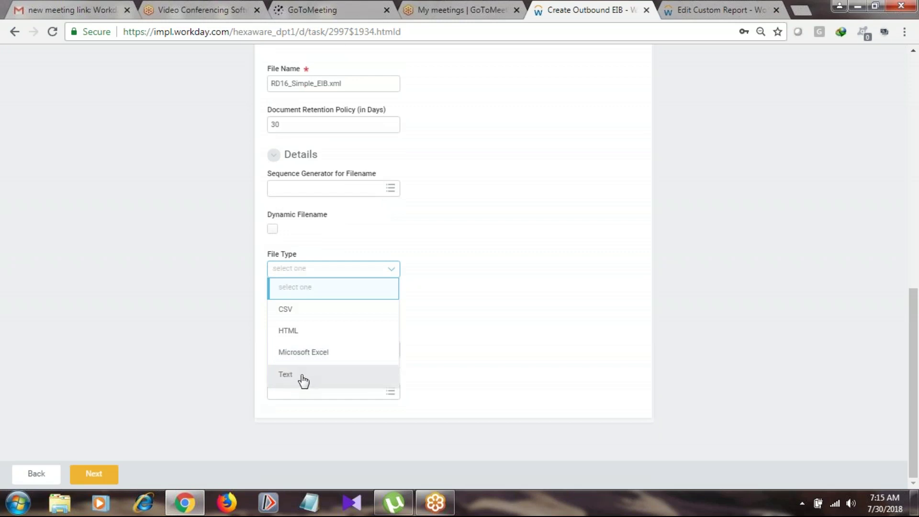
pyautogui.click(503, 248)
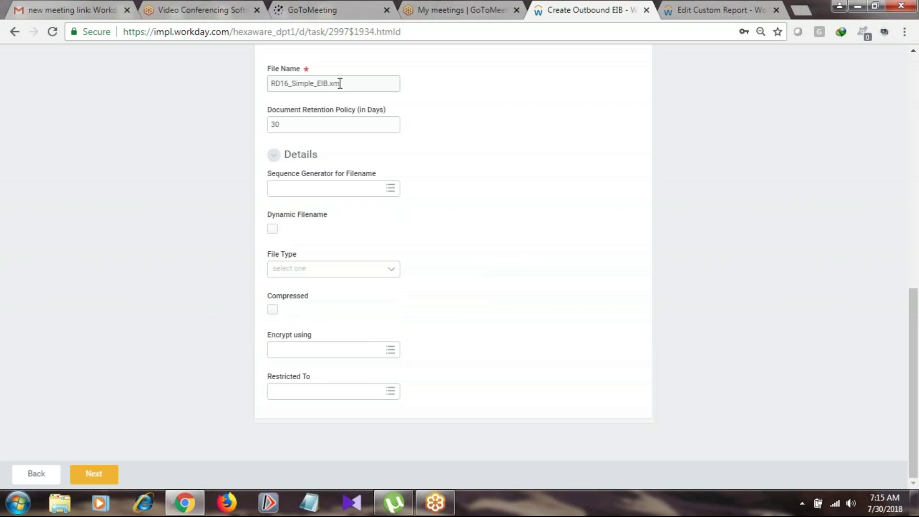
# Try the Compressed option and PGP Certificate encryption for the output file, and clear both.
pyautogui.click(273, 311)
pyautogui.click(272, 311)
pyautogui.click(391, 350)
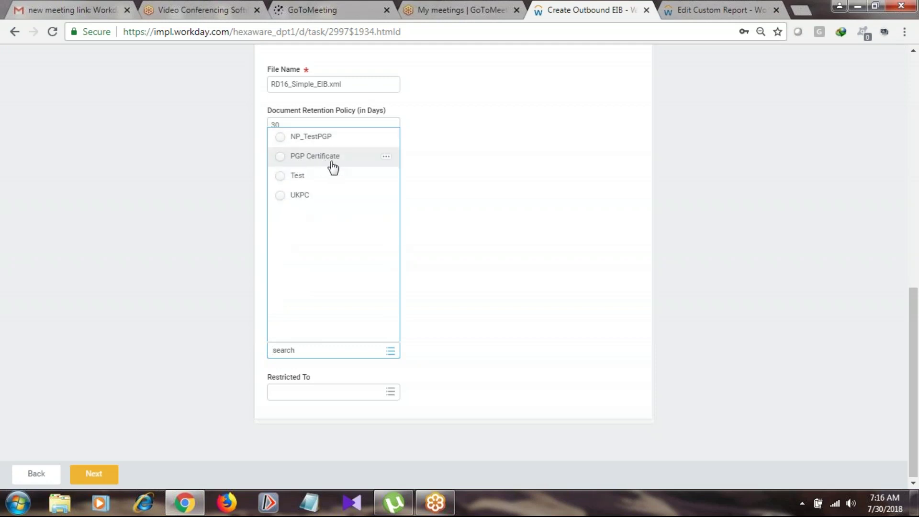
pyautogui.click(301, 162)
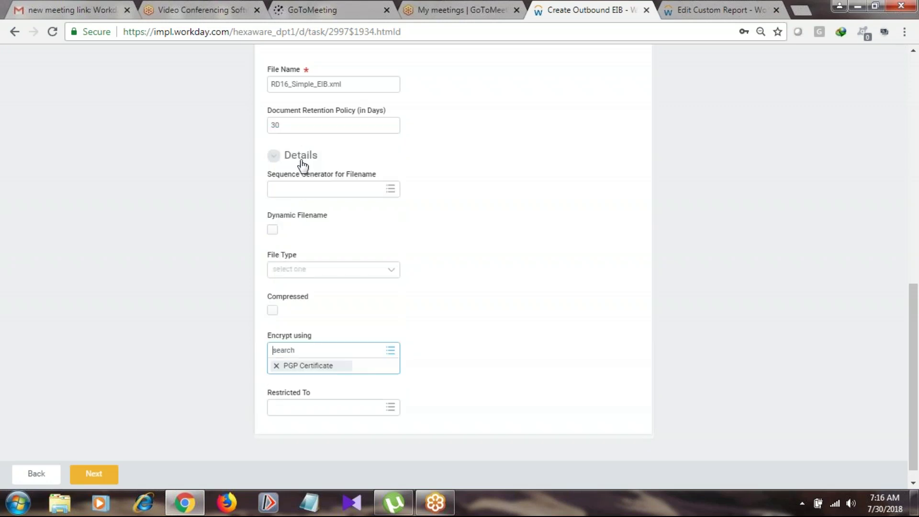
pyautogui.click(471, 260)
pyautogui.scroll(-4, 470, 260)
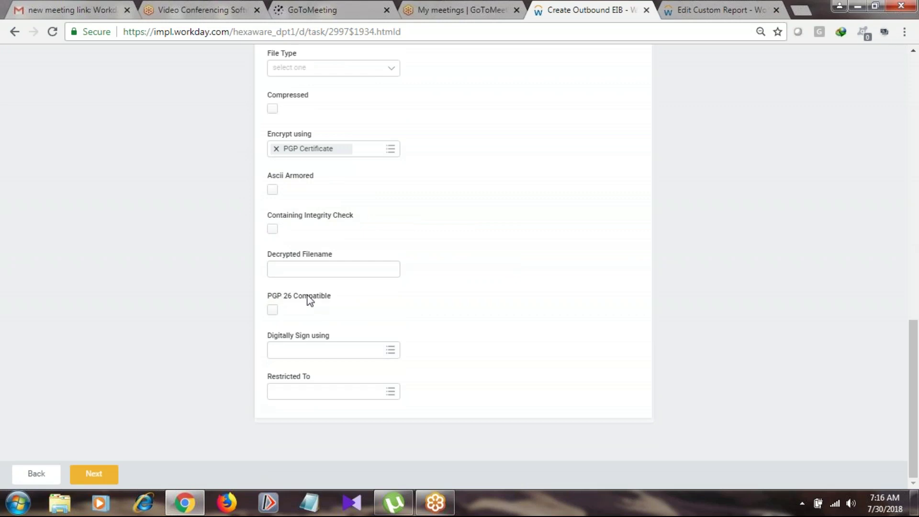
pyautogui.scroll(3, 281, 231)
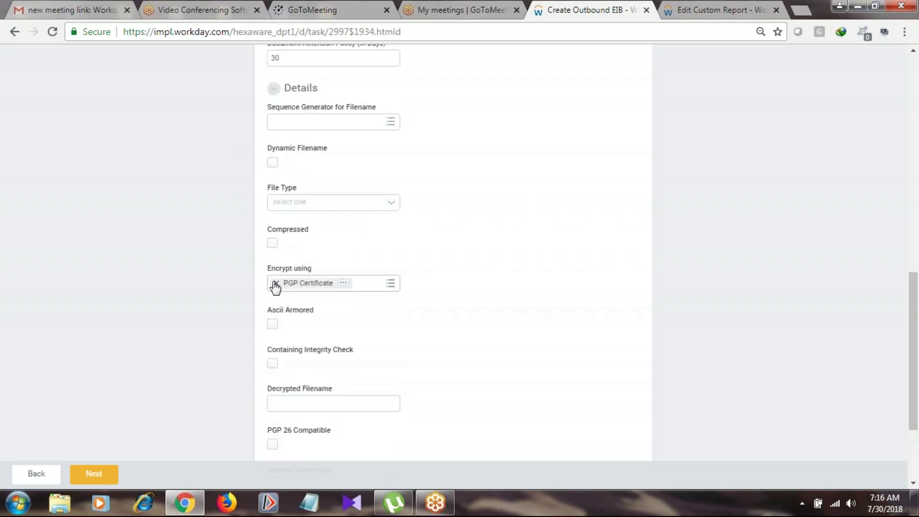
pyautogui.click(276, 286)
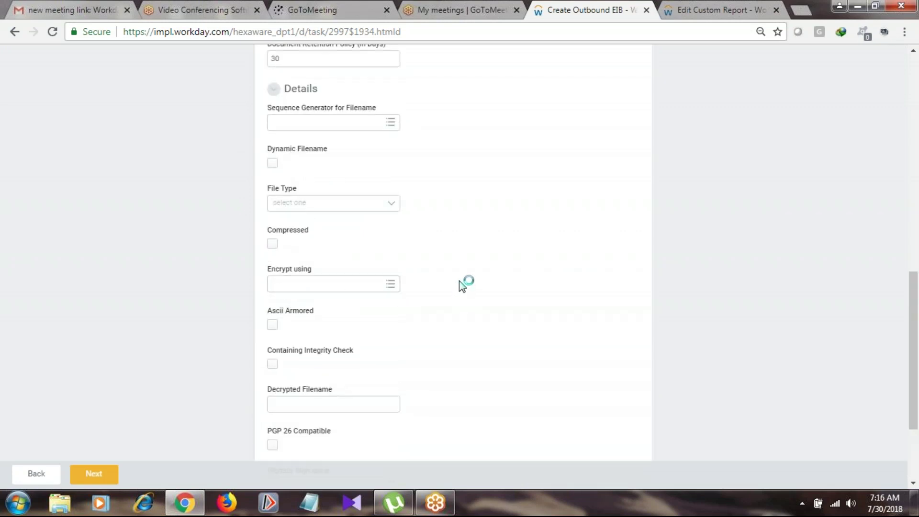
# Try a .pgp extension on the output file name and restore the name to RD16_Simple_EIB.xml.
pyautogui.moveTo(343, 83); pyautogui.dragTo(254, 91)
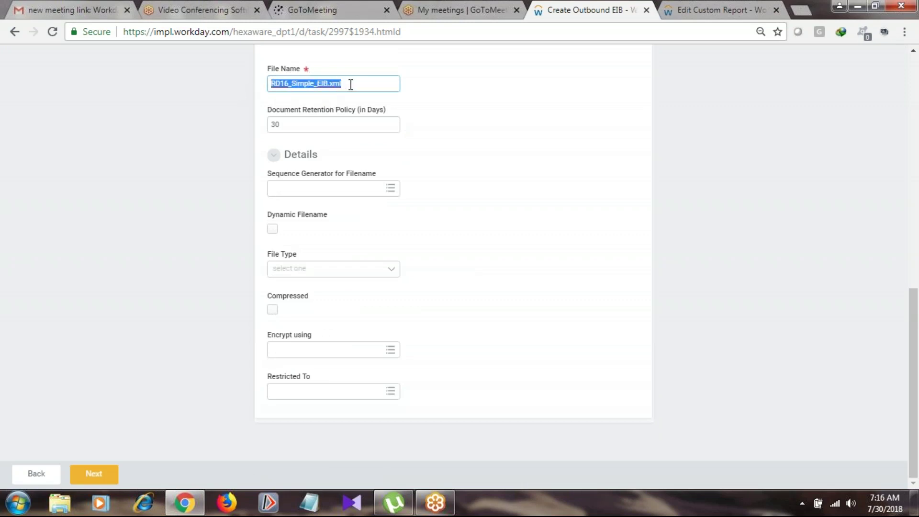
pyautogui.click(386, 82)
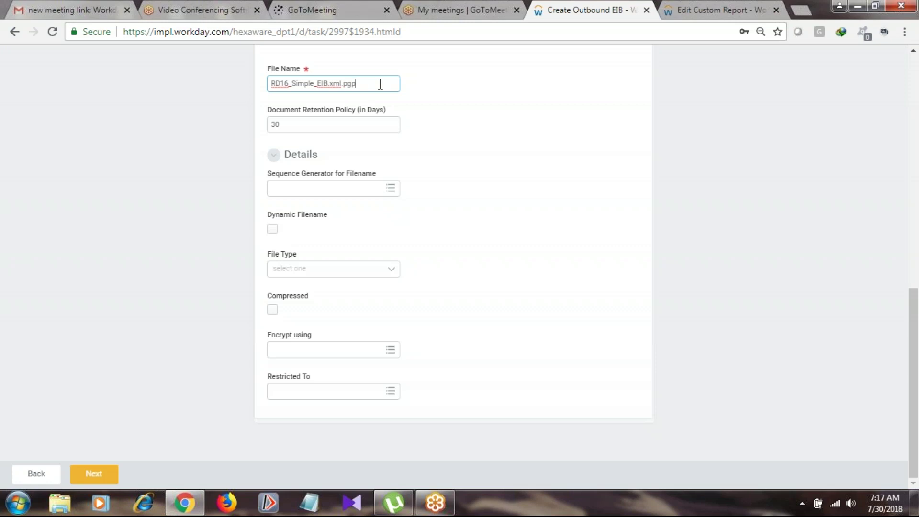
pyautogui.press('BackSpace')
# Restrict the delivery to the Implementation, Production and Sandbox environments.
pyautogui.click(397, 394)
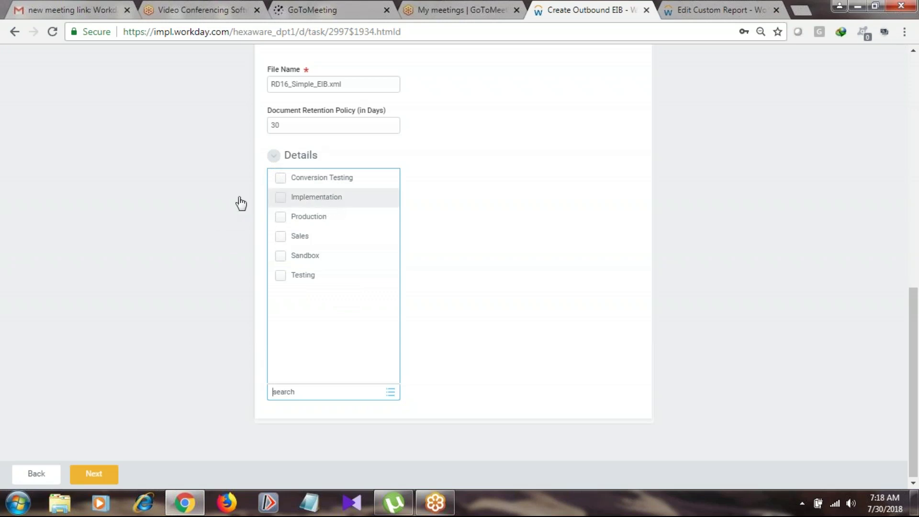
pyautogui.click(281, 200)
pyautogui.click(281, 220)
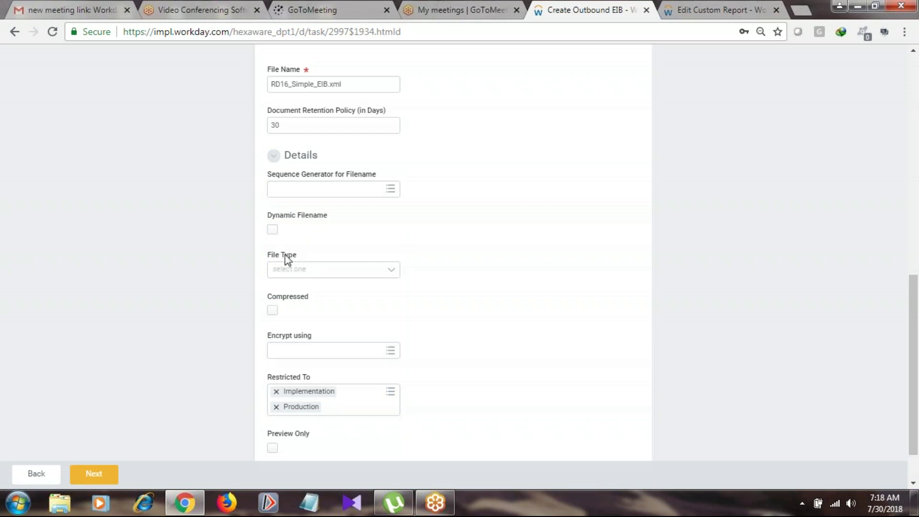
pyautogui.click(396, 394)
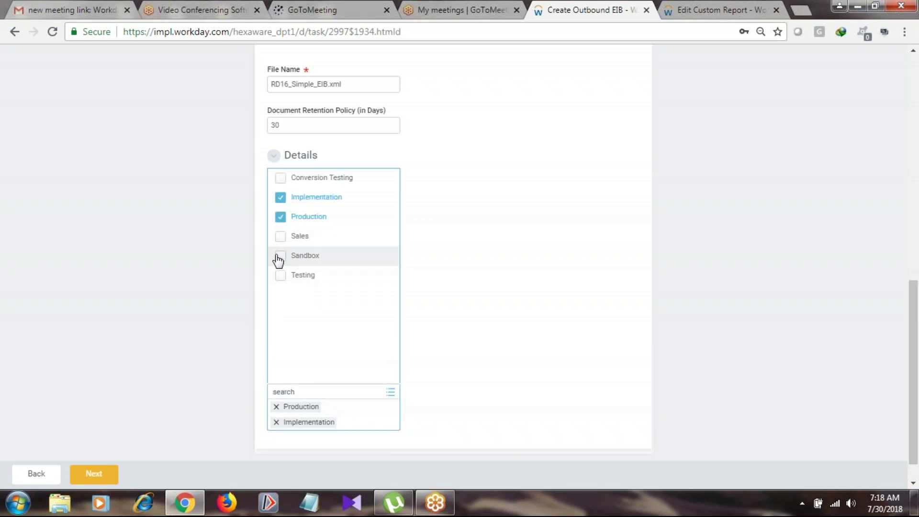
pyautogui.click(279, 257)
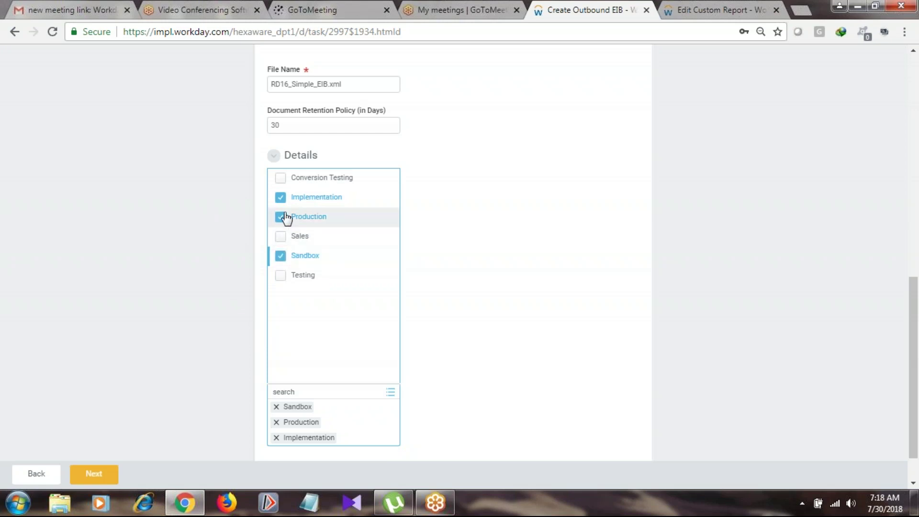
# Remove Implementation and Sandbox from the environment restriction so only Production is selected, and save the delivery settings.
pyautogui.click(282, 198)
pyautogui.click(281, 257)
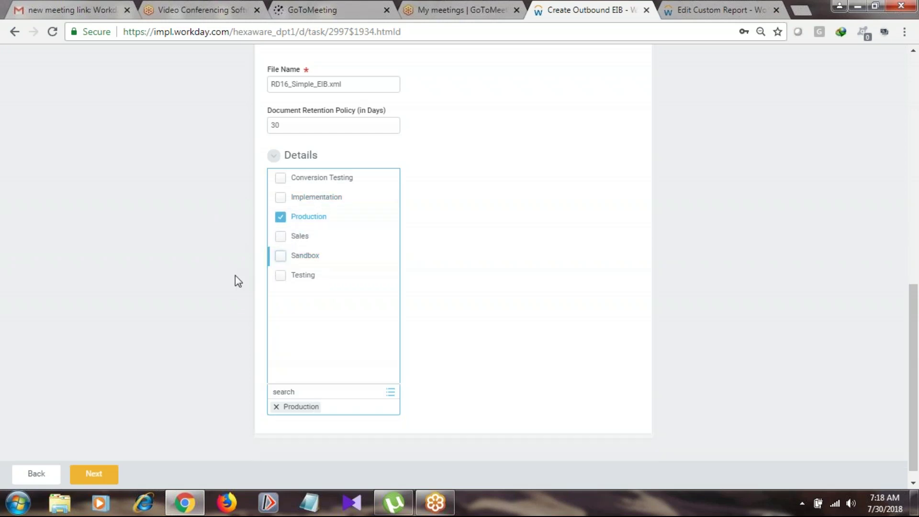
pyautogui.click(235, 276)
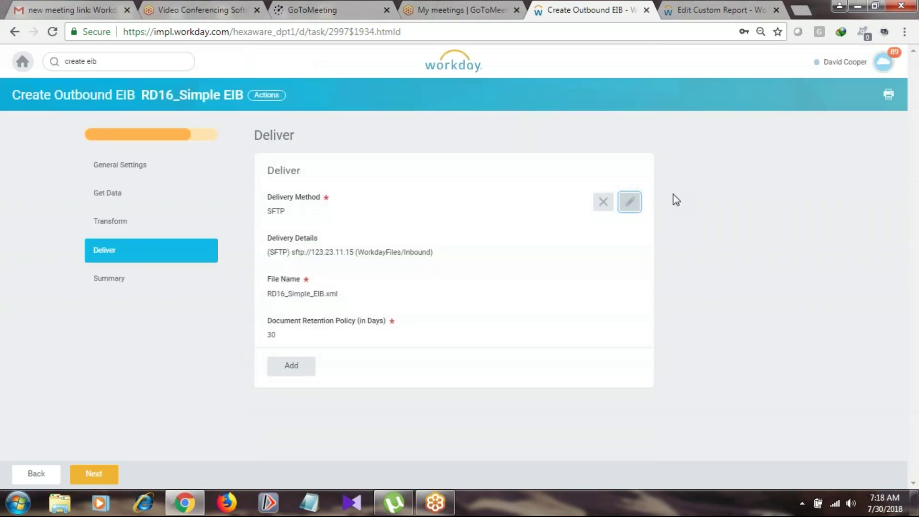
# Reopen the SFTP delivery for editing and expand its details to check the environment restriction.
pyautogui.click(629, 203)
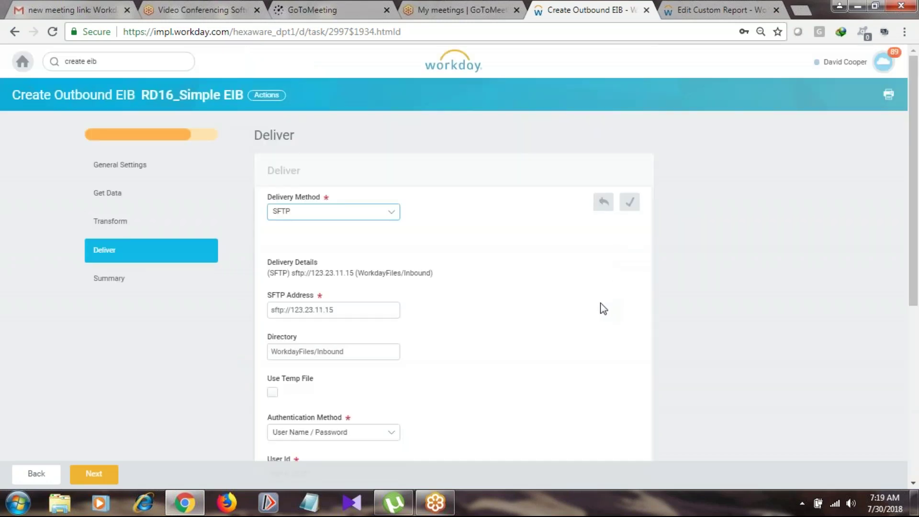
pyautogui.scroll(-6, 287, 239)
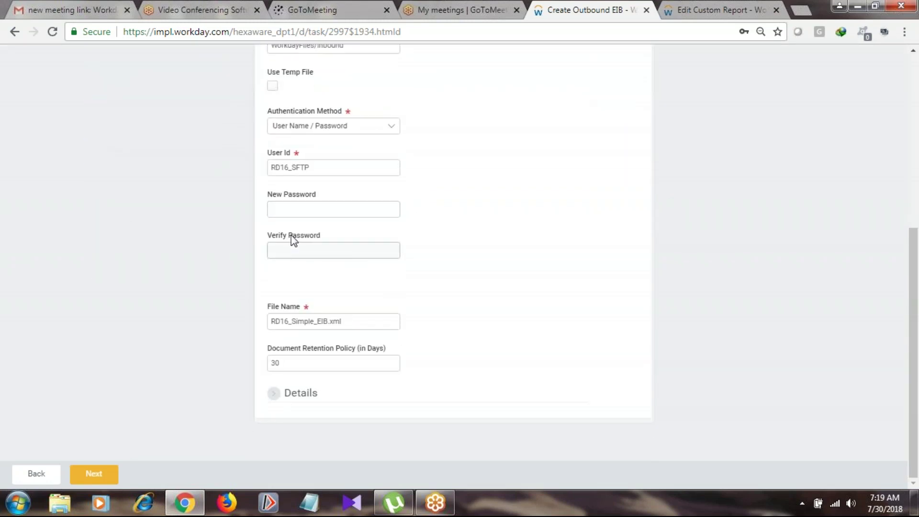
pyautogui.click(273, 393)
pyautogui.scroll(-5, 339, 379)
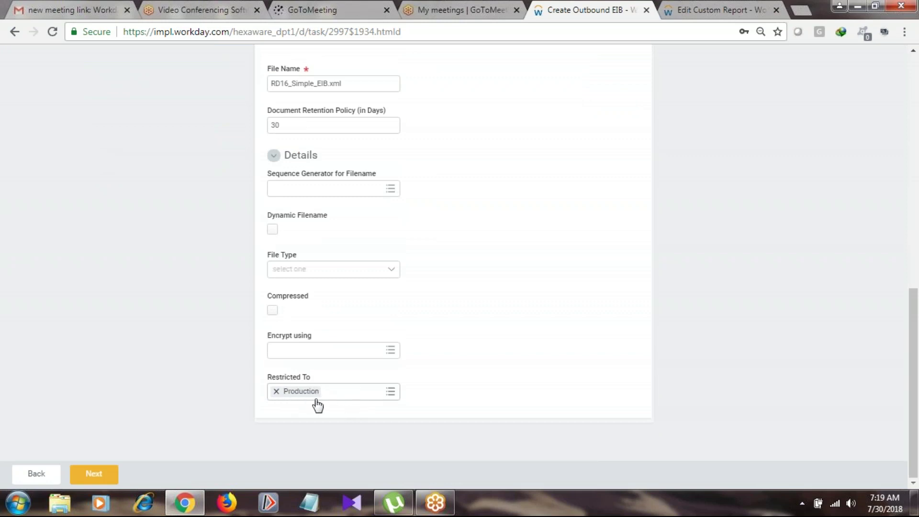
# Review the delivery form from the SFTP address and authentication fields through to the environment restriction.
pyautogui.scroll(5, 335, 402)
pyautogui.scroll(5, 350, 388)
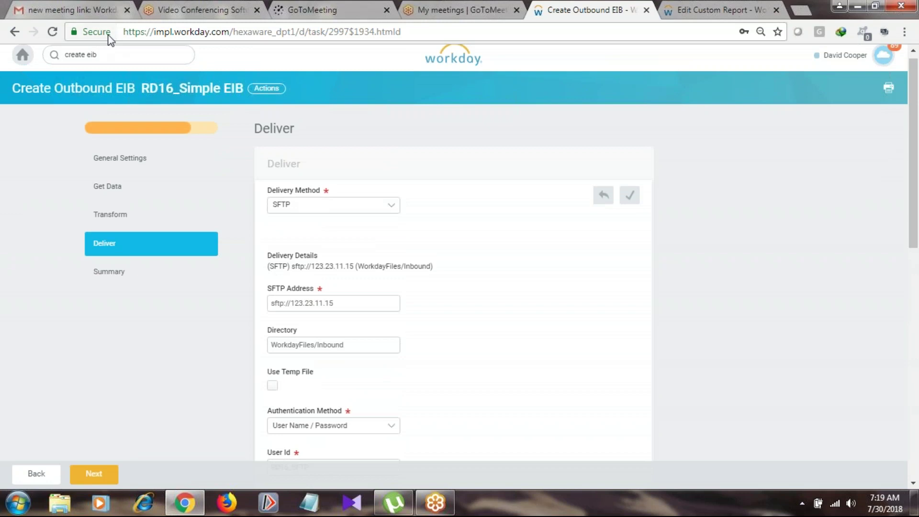
pyautogui.scroll(-10, 374, 407)
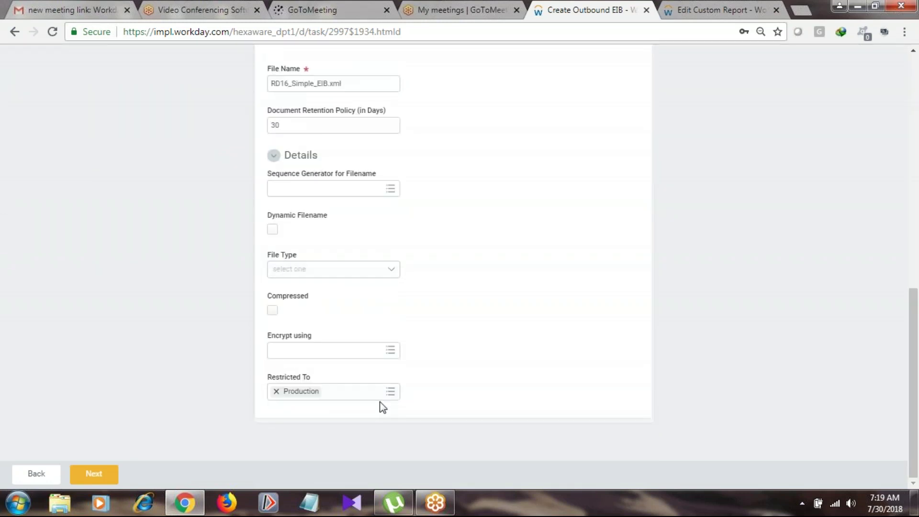
pyautogui.scroll(8, 383, 408)
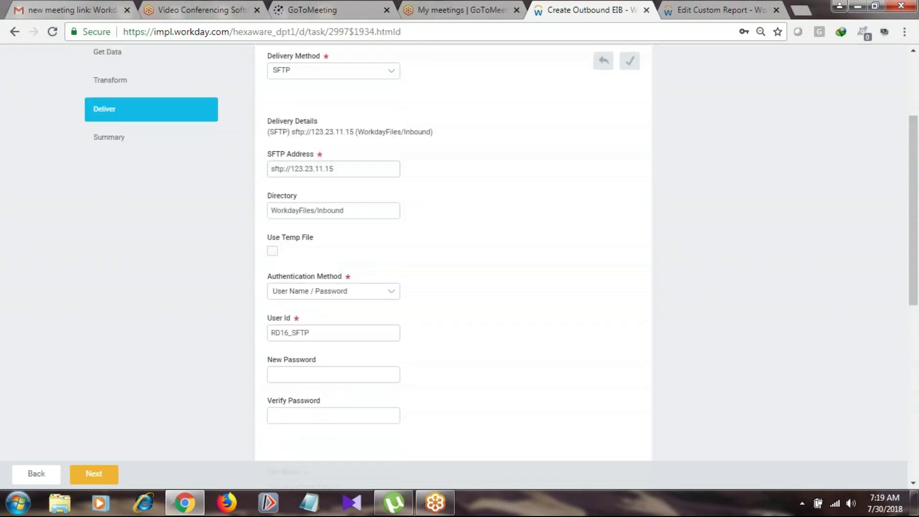
pyautogui.scroll(3, 368, 188)
pyautogui.scroll(-10, 341, 422)
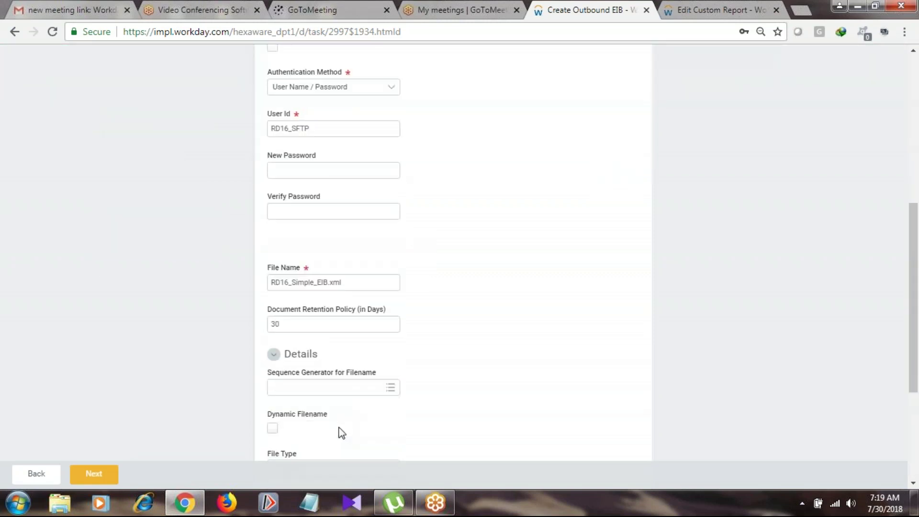
pyautogui.scroll(5, 268, 192)
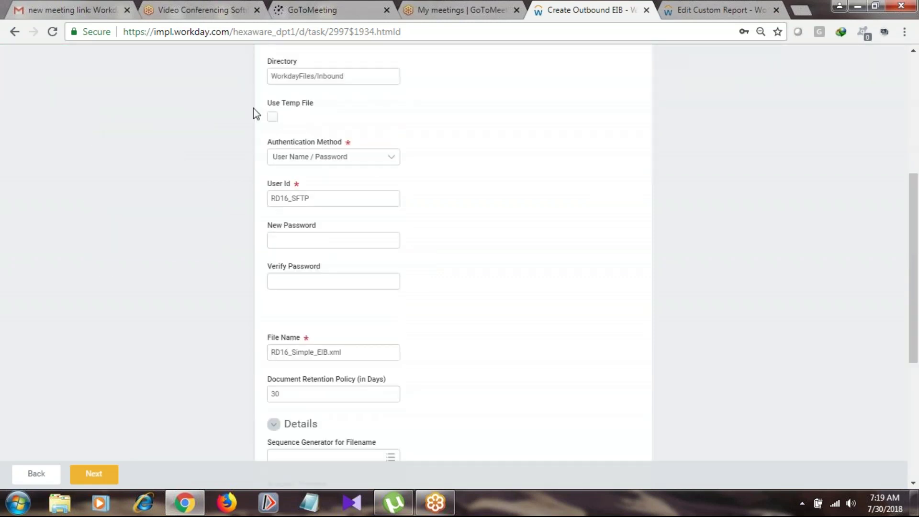
pyautogui.scroll(4, 350, 151)
pyautogui.scroll(-10, 361, 320)
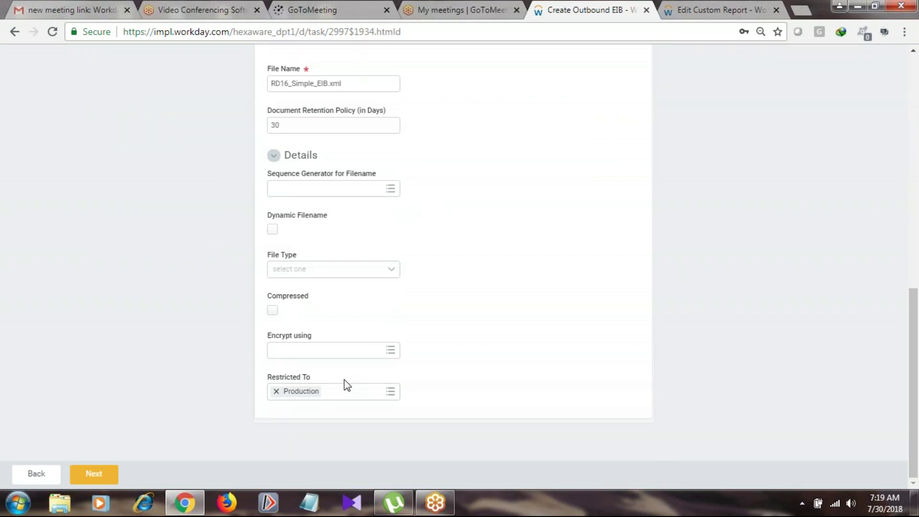
pyautogui.scroll(7, 344, 380)
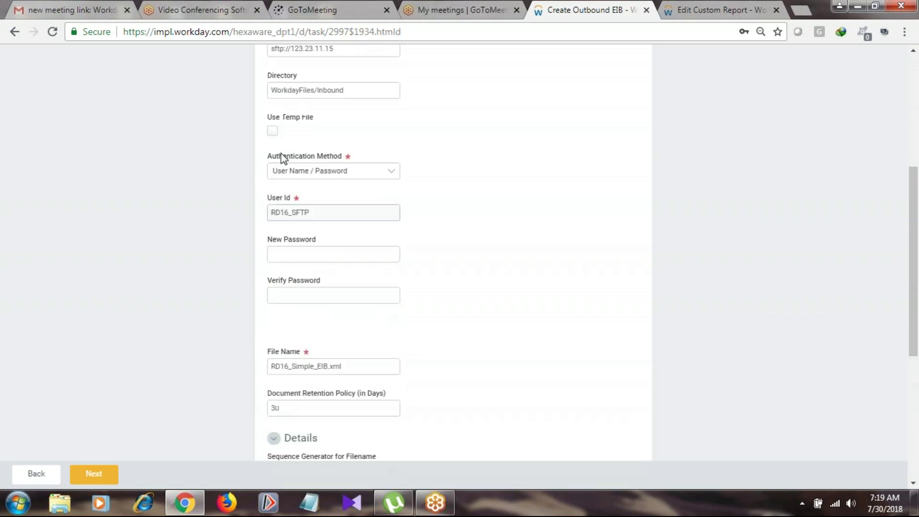
# Check the SFTP address against the environment selected in Restricted To.
pyautogui.moveTo(359, 102); pyautogui.dragTo(211, 94)
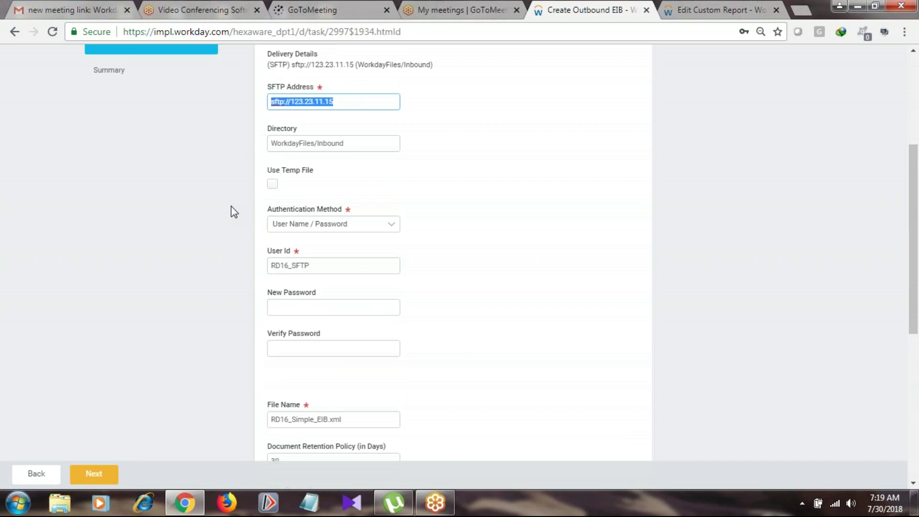
pyautogui.scroll(-7, 224, 207)
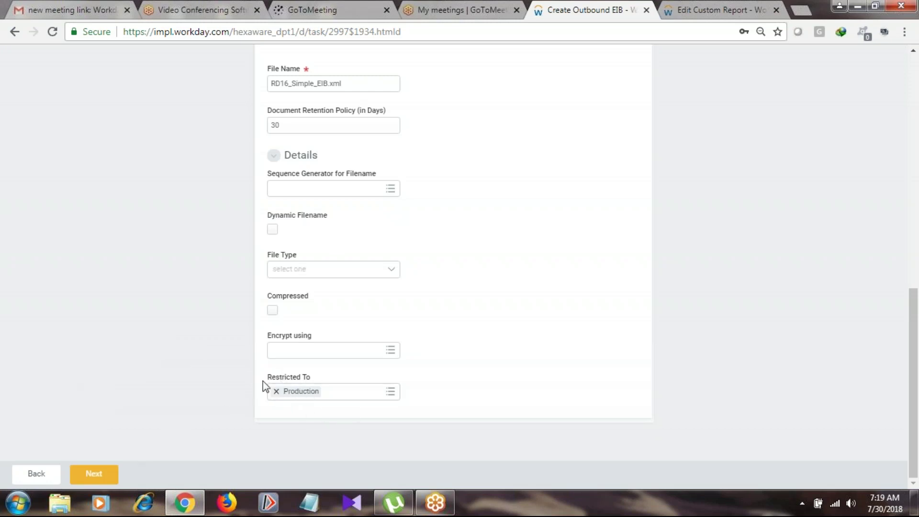
pyautogui.scroll(10, 259, 384)
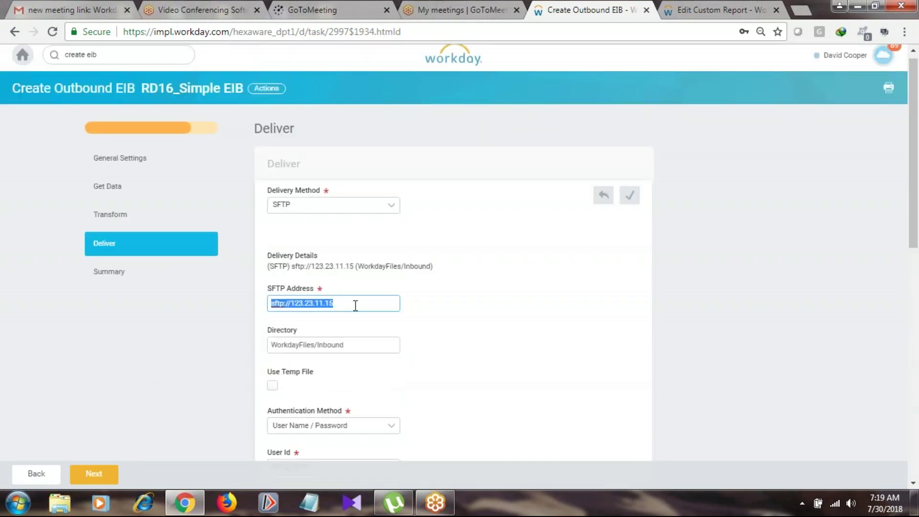
pyautogui.moveTo(356, 306); pyautogui.dragTo(260, 292)
pyautogui.scroll(-4, 273, 407)
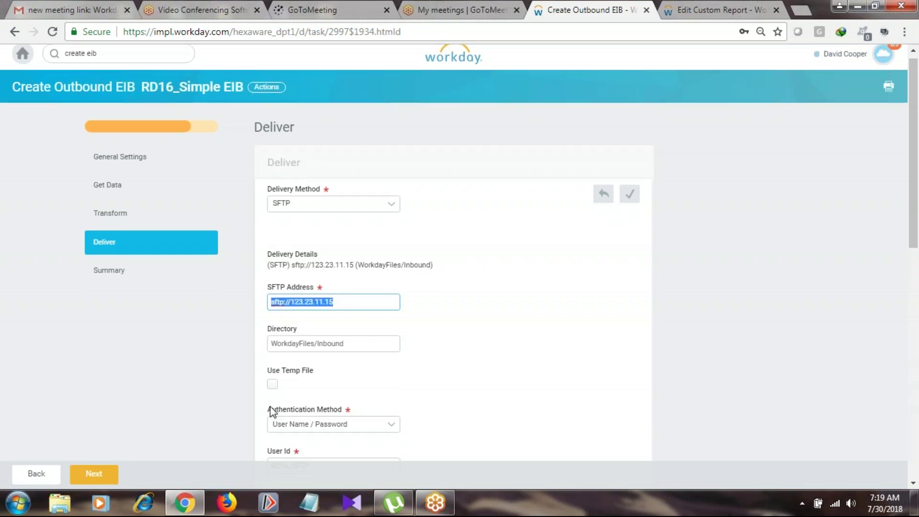
pyautogui.scroll(-6, 273, 413)
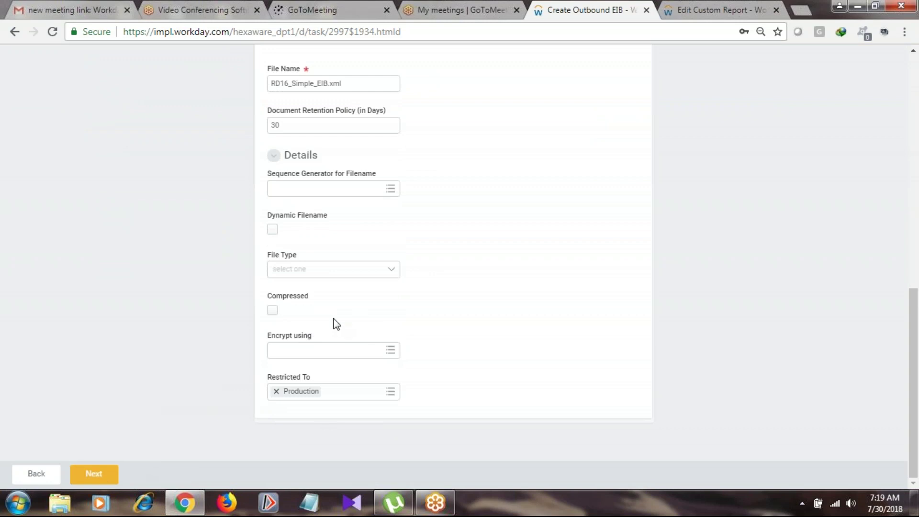
# Save the SFTP delivery and add a second delivery with Workday Attachment as its delivery method.
pyautogui.scroll(10, 304, 359)
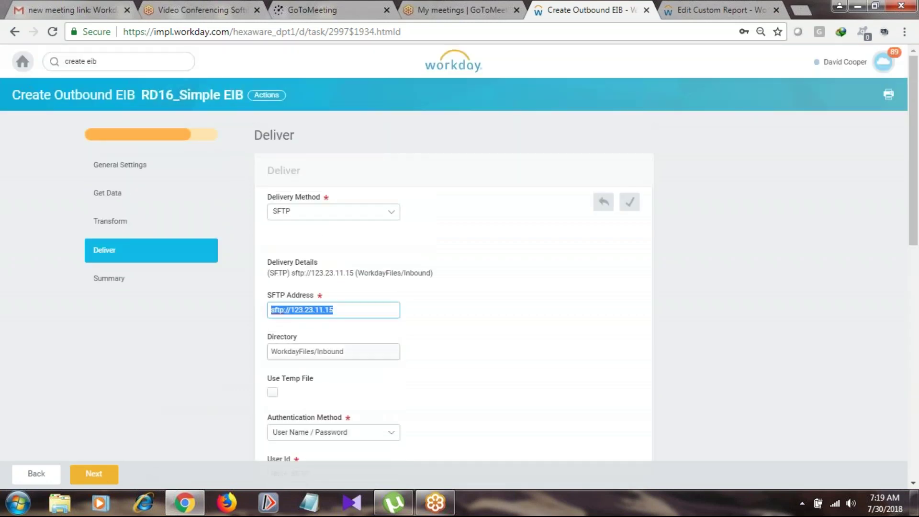
pyautogui.click(630, 201)
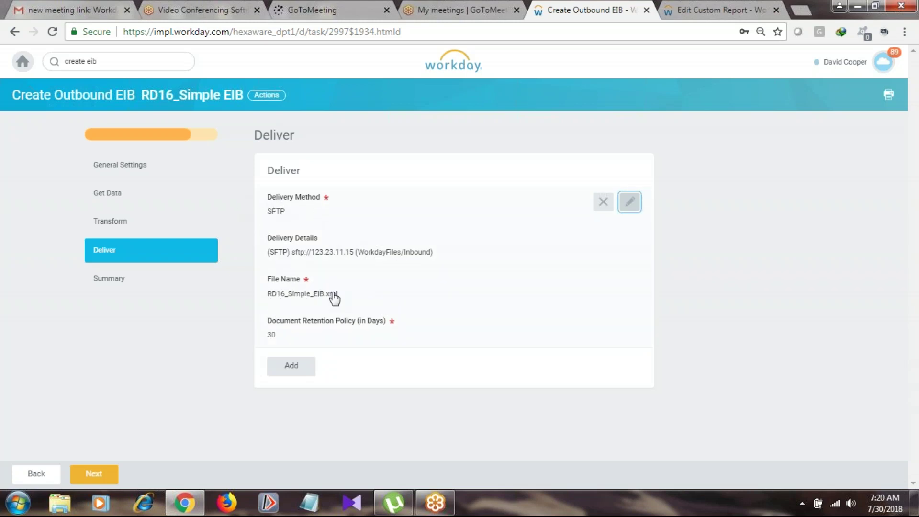
pyautogui.click(290, 370)
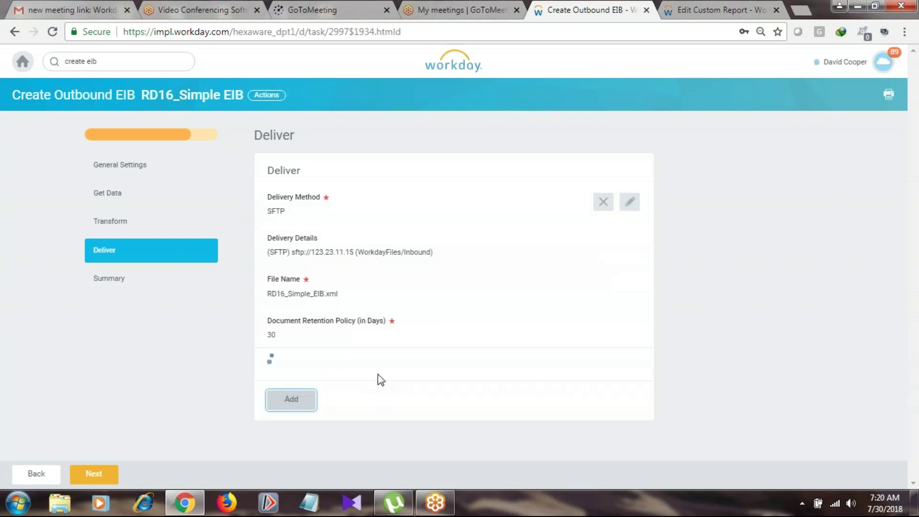
pyautogui.scroll(-3, 435, 310)
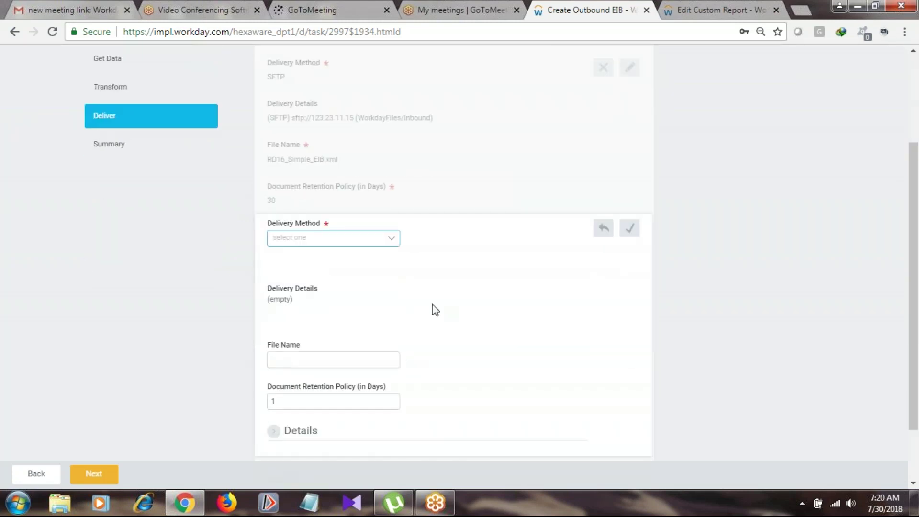
pyautogui.click(354, 238)
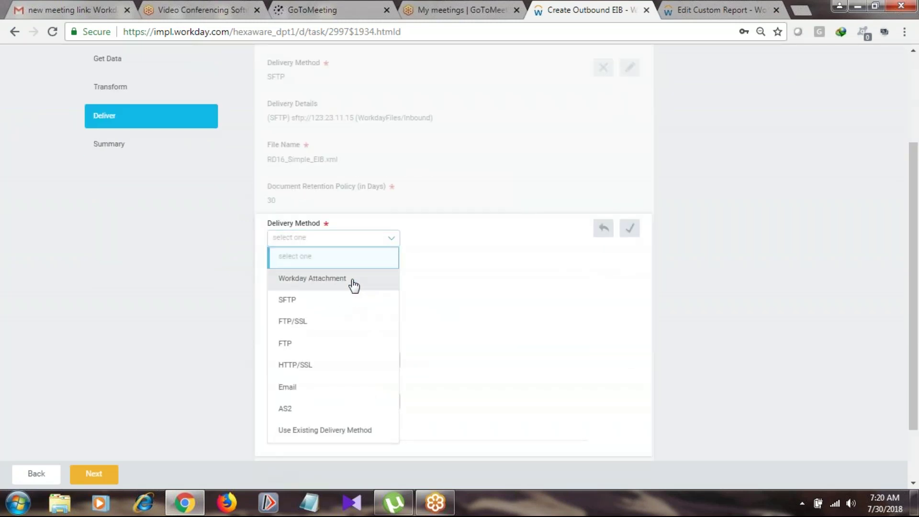
pyautogui.click(353, 286)
pyautogui.scroll(-2, 450, 303)
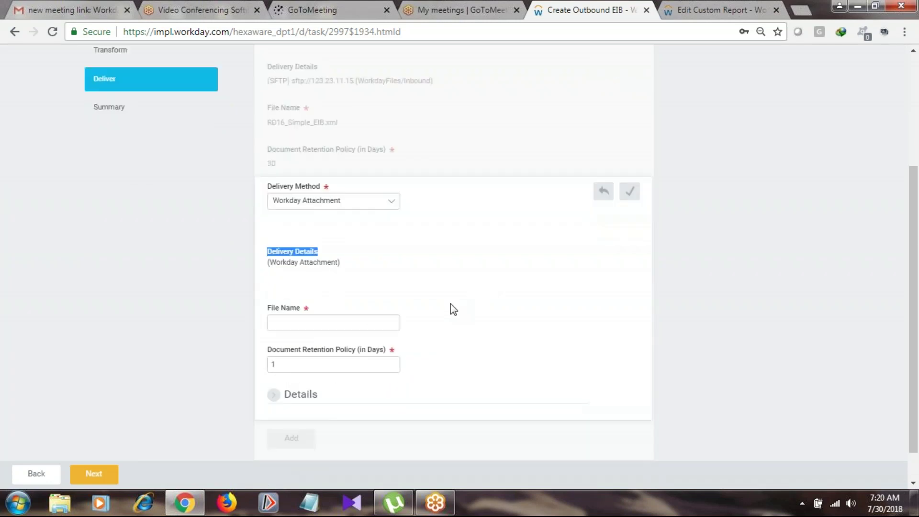
# Set the attachment delivery's file name to RD16_Simple_EIB.xml and its document retention policy to 30 days.
pyautogui.click(316, 284)
pyautogui.write('RD16_Simple EIB')
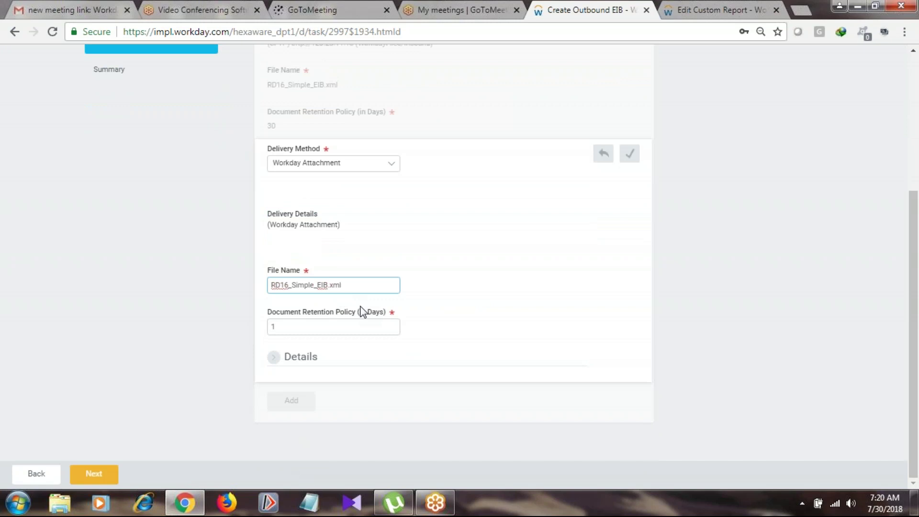
pyautogui.press('Tab')
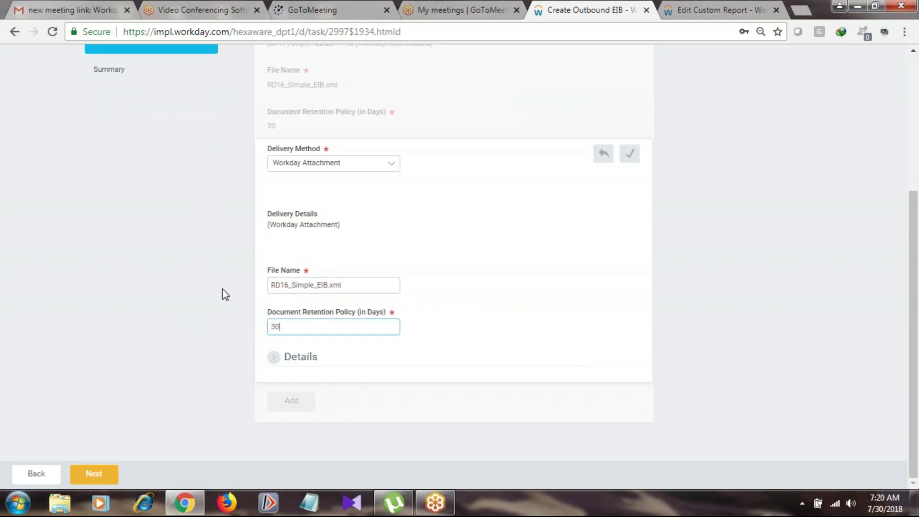
# Restrict the Workday Attachment delivery to the Sandbox and Implementation environments and save it.
pyautogui.click(275, 358)
pyautogui.scroll(-5, 320, 328)
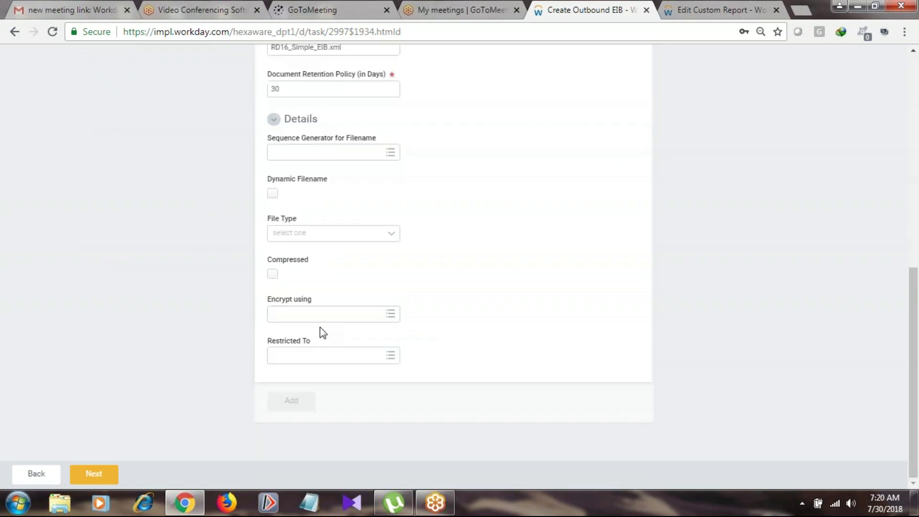
pyautogui.click(391, 355)
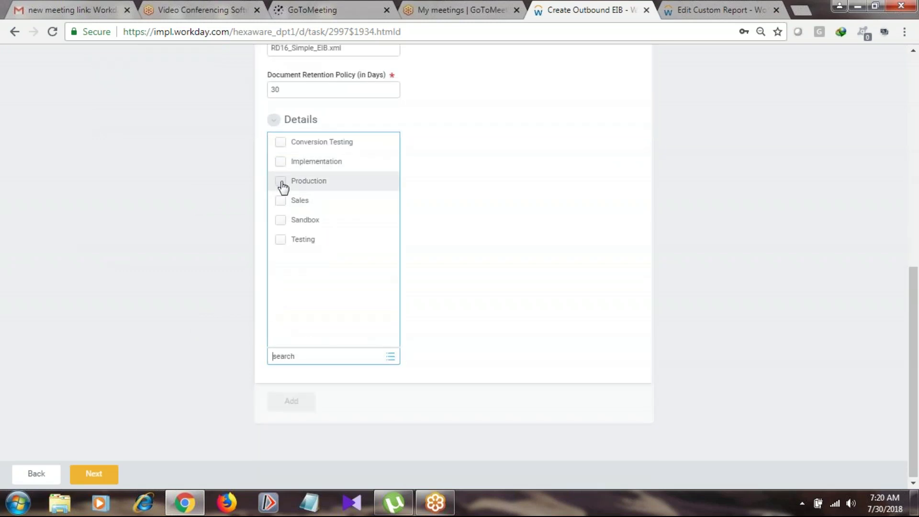
pyautogui.click(283, 221)
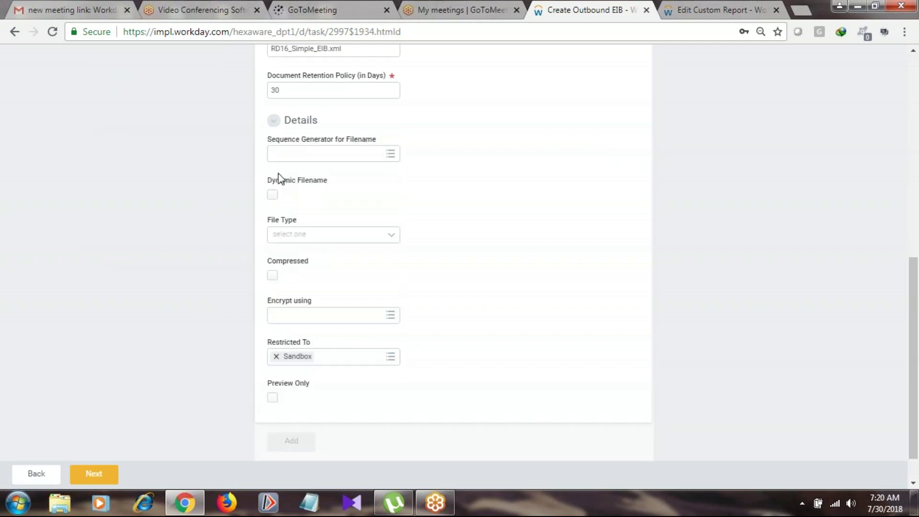
pyautogui.click(391, 357)
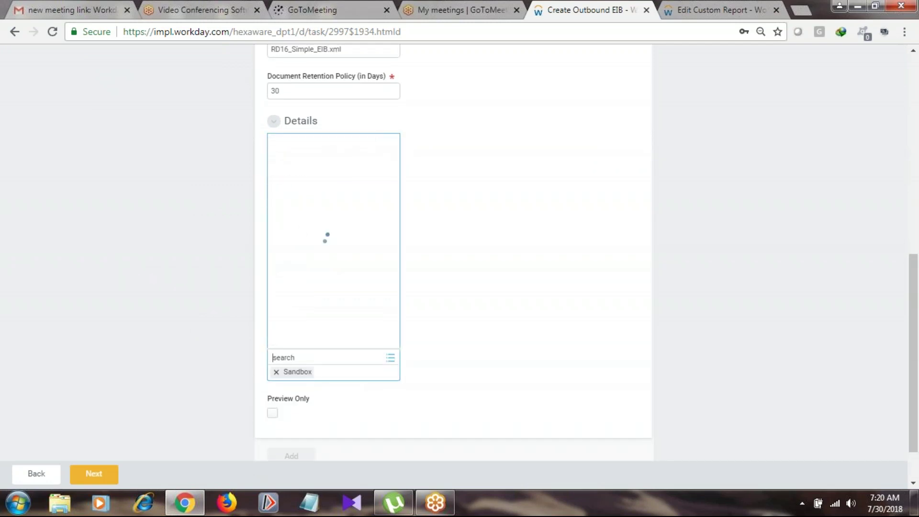
pyautogui.click(331, 163)
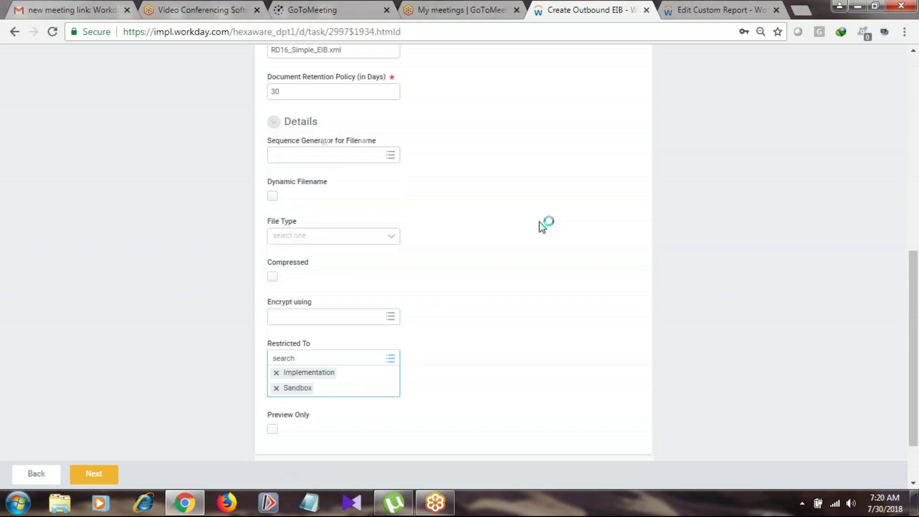
pyautogui.scroll(10, 446, 304)
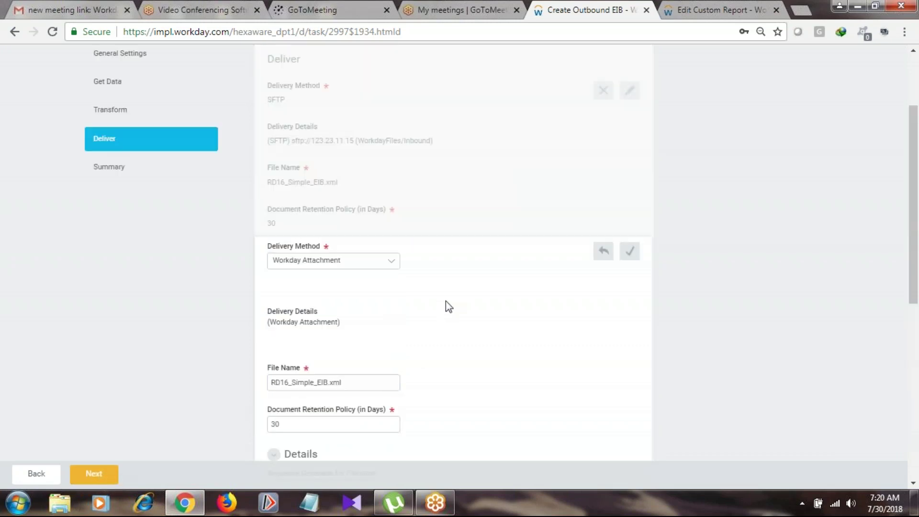
pyautogui.click(630, 322)
# Review the SFTP and Workday Attachment entries on the Deliver page, comparing their delivery details, file names and retention.
pyautogui.scroll(-2, 546, 318)
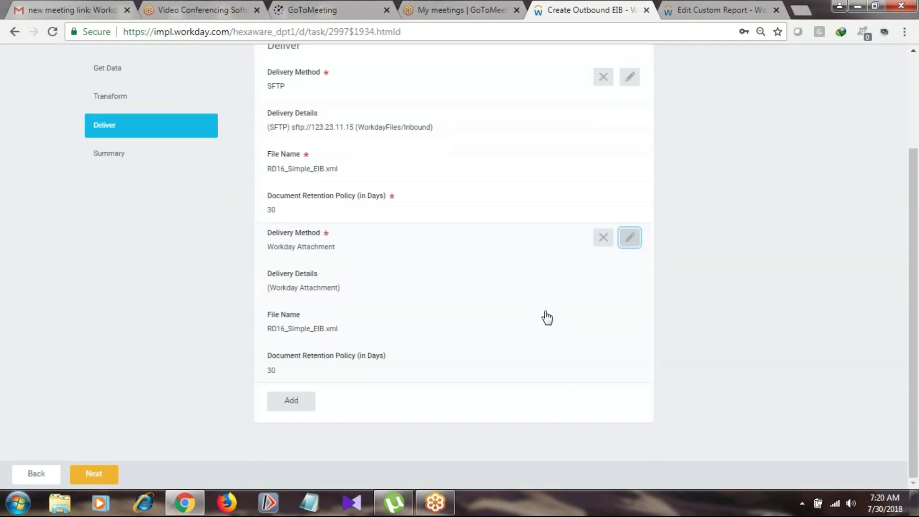
pyautogui.scroll(3, 546, 318)
pyautogui.scroll(-3, 312, 181)
pyautogui.scroll(3, 267, 184)
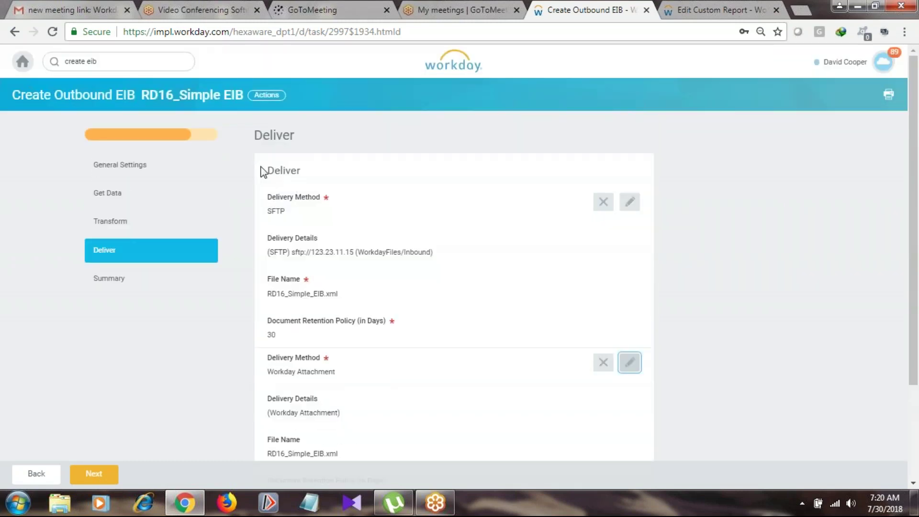
pyautogui.scroll(-3, 353, 236)
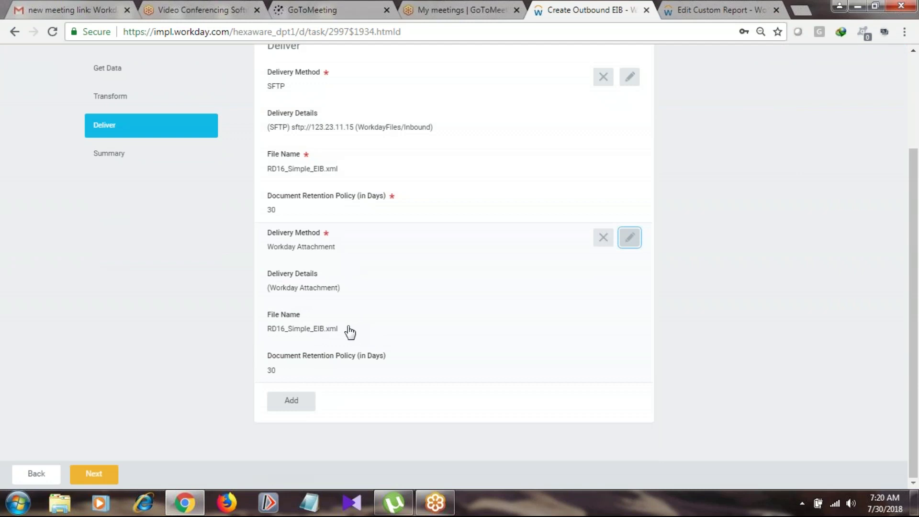
pyautogui.scroll(3, 349, 332)
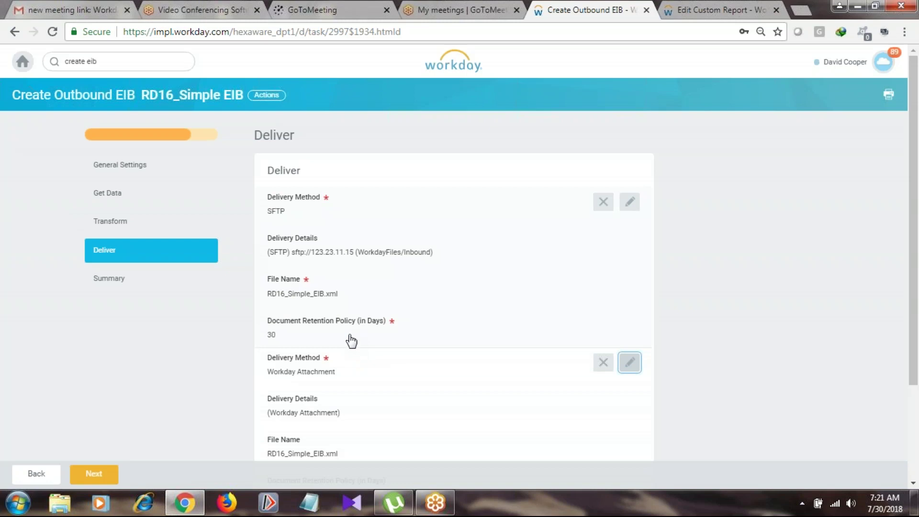
pyautogui.scroll(-3, 523, 290)
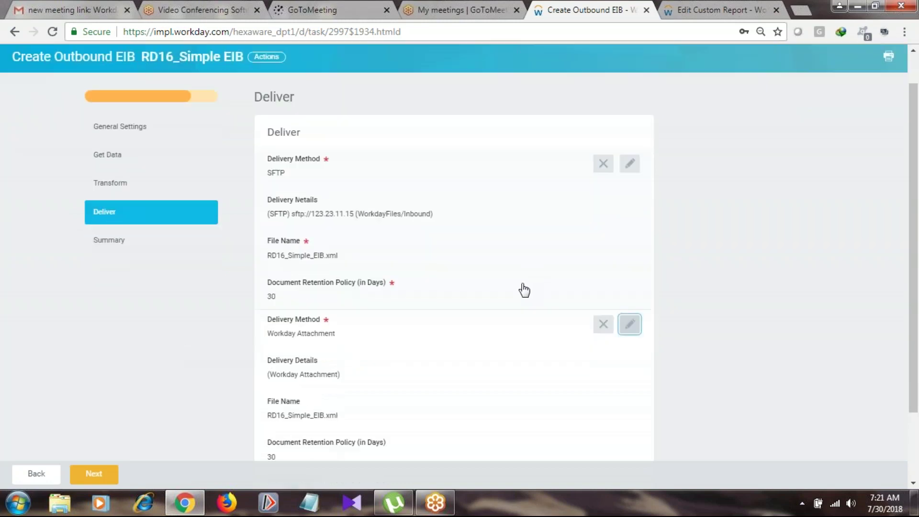
pyautogui.scroll(3, 504, 269)
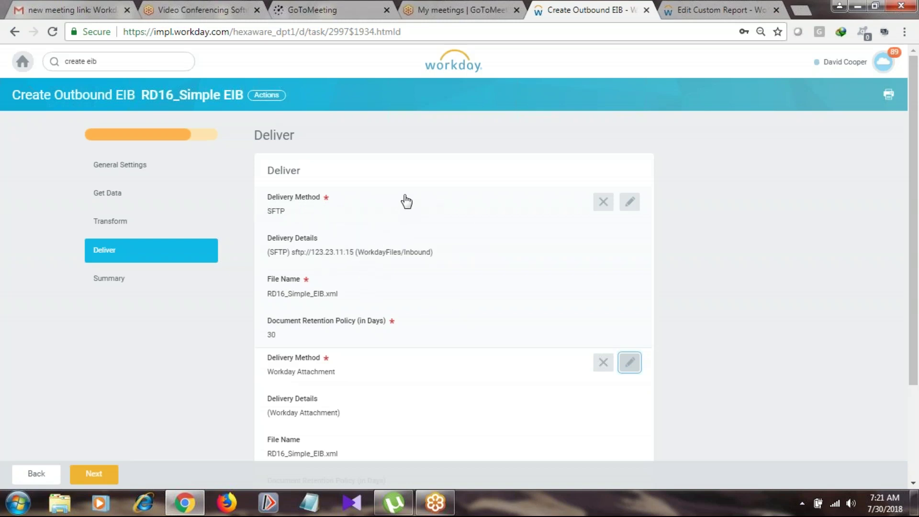
# Reopen the SFTP delivery, expand its details to check the environment restriction, and close it unchanged.
pyautogui.click(630, 201)
pyautogui.scroll(-6, 410, 257)
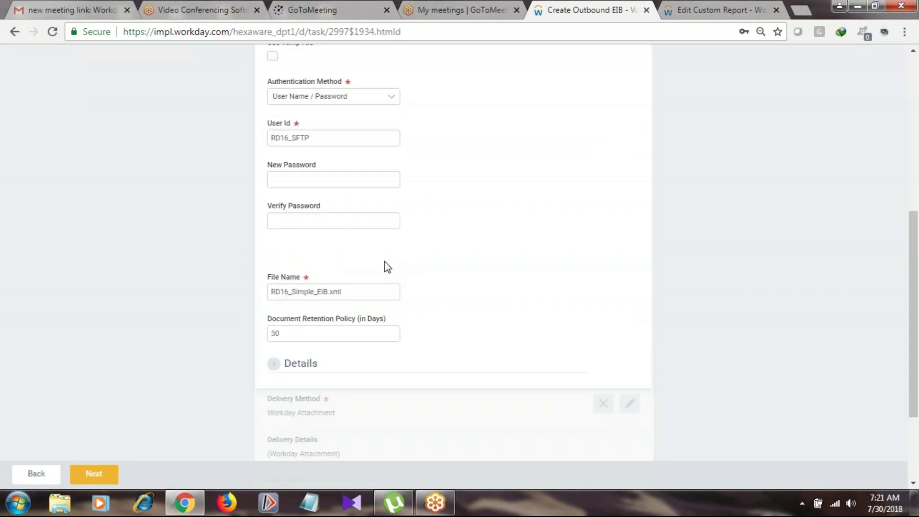
pyautogui.scroll(-3, 384, 261)
pyautogui.click(276, 233)
pyautogui.scroll(-4, 335, 379)
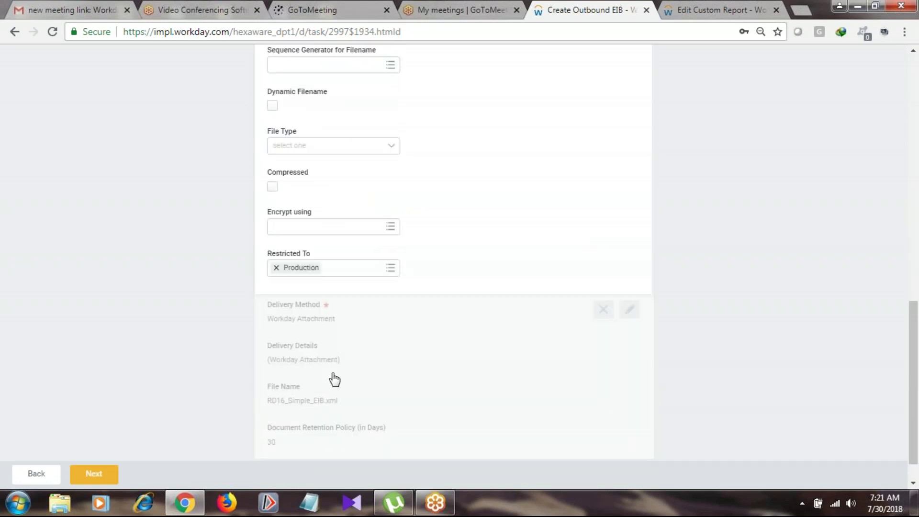
pyautogui.scroll(10, 341, 154)
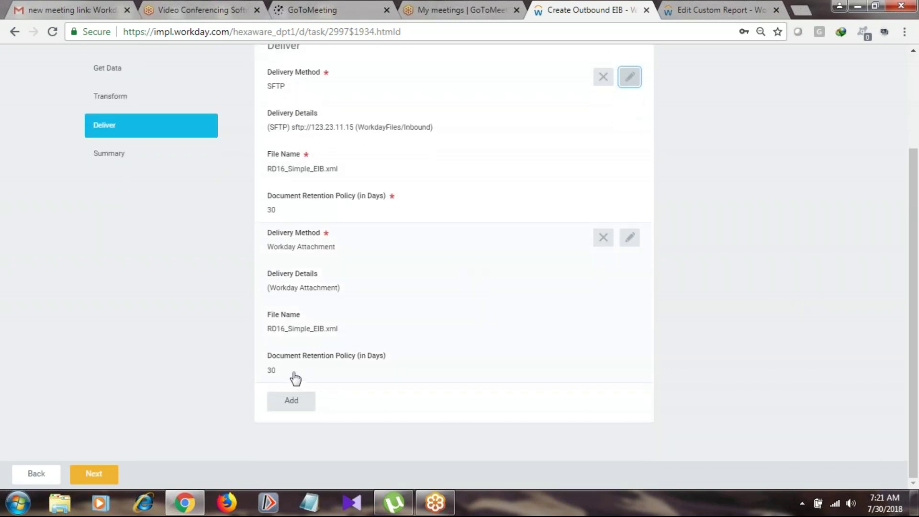
# Reopen the Workday Attachment delivery, expand its details to check the Restricted To environments, and close it unchanged.
pyautogui.click(637, 238)
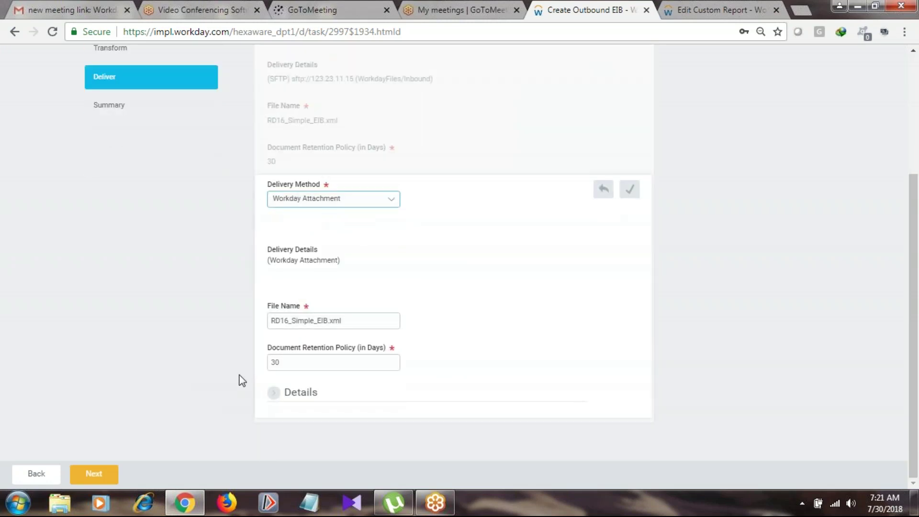
pyautogui.scroll(4, 411, 291)
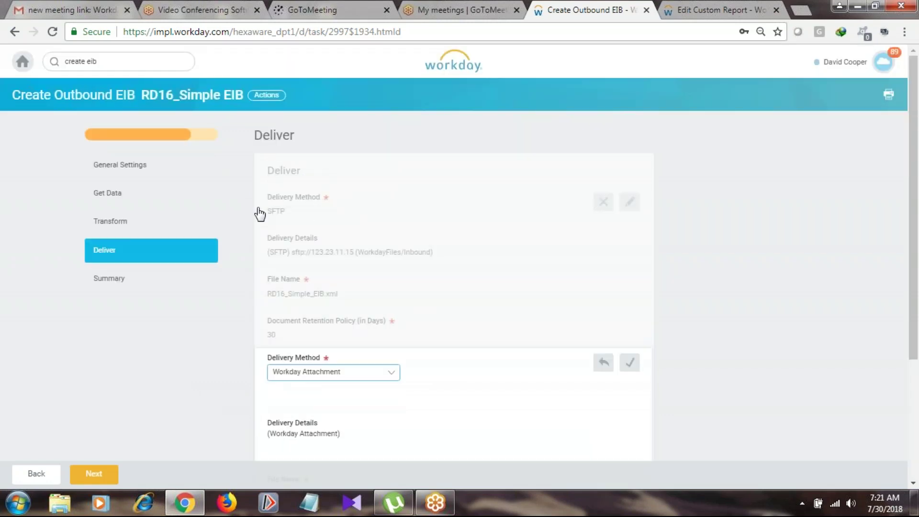
pyautogui.scroll(-4, 298, 335)
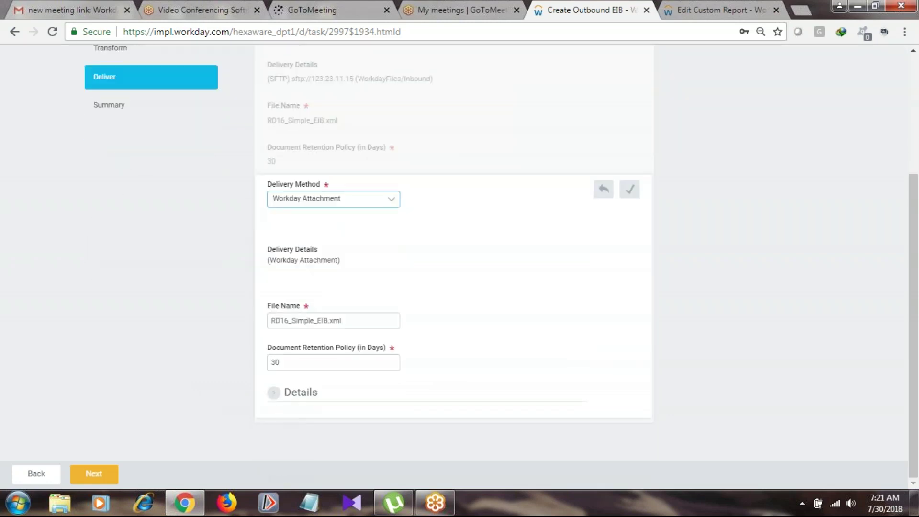
pyautogui.click(316, 399)
pyautogui.scroll(-5, 287, 371)
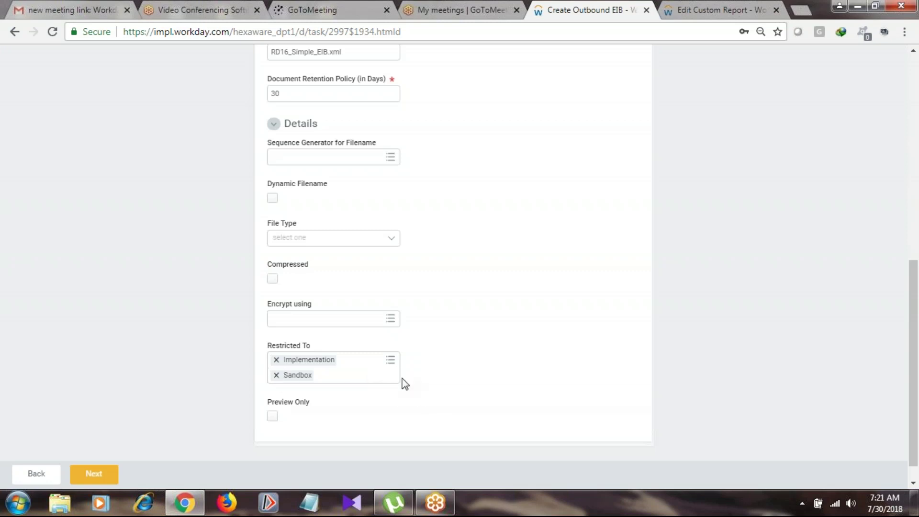
pyautogui.scroll(5, 405, 383)
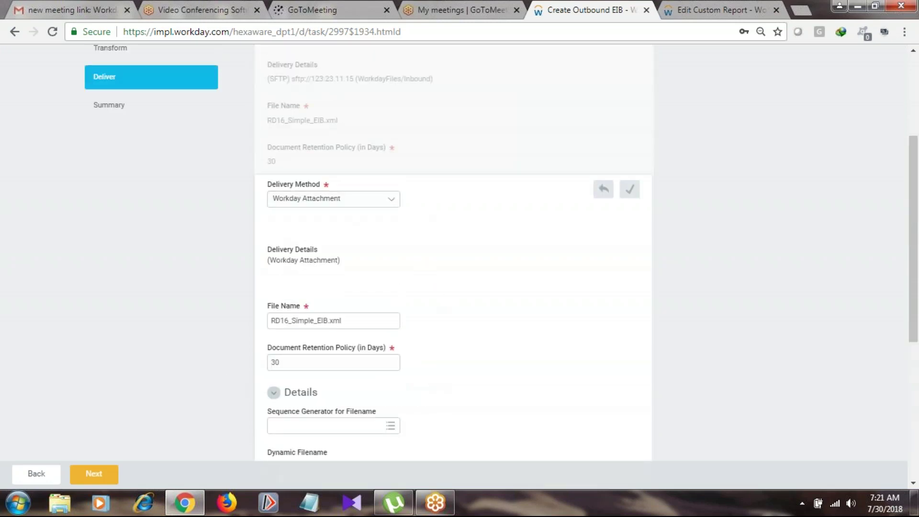
pyautogui.scroll(4, 353, 262)
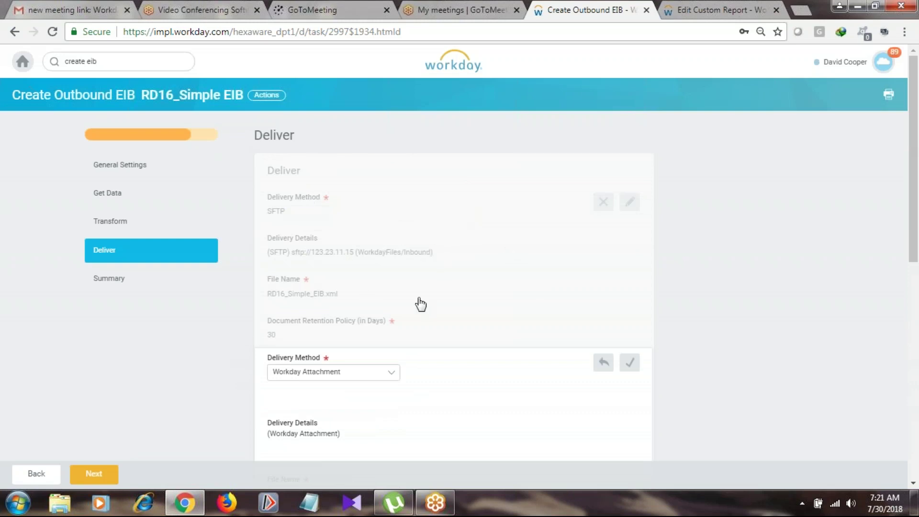
pyautogui.click(784, 331)
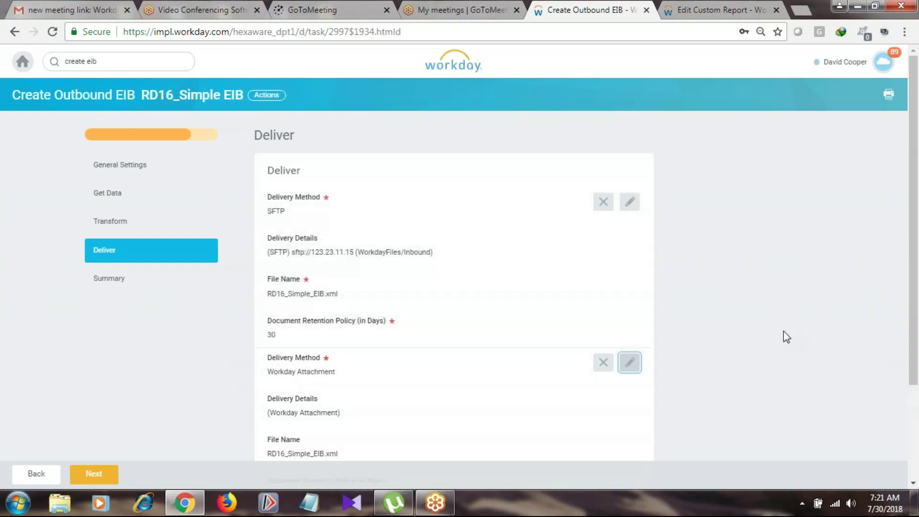
# Go over both configured deliveries once more, examining the Workday Attachment entry and the SFTP entry.
pyautogui.scroll(-3, 785, 331)
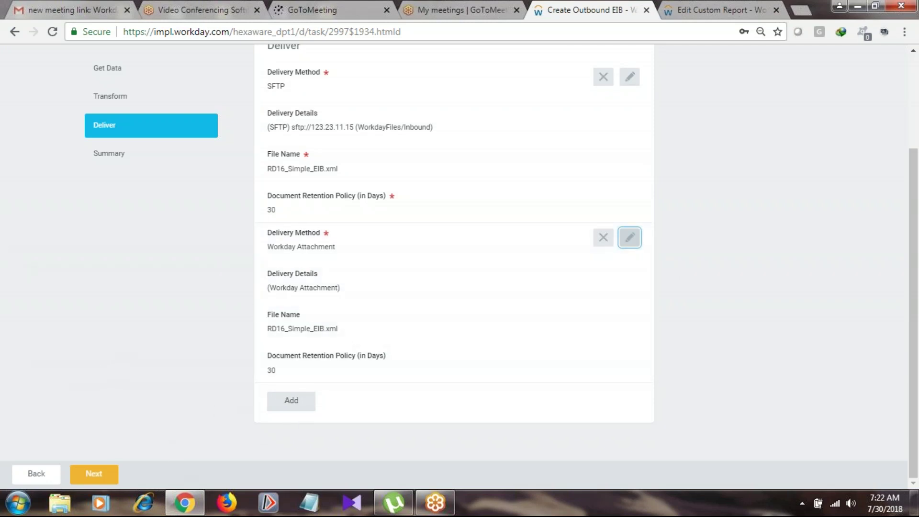
pyautogui.scroll(3, 428, 229)
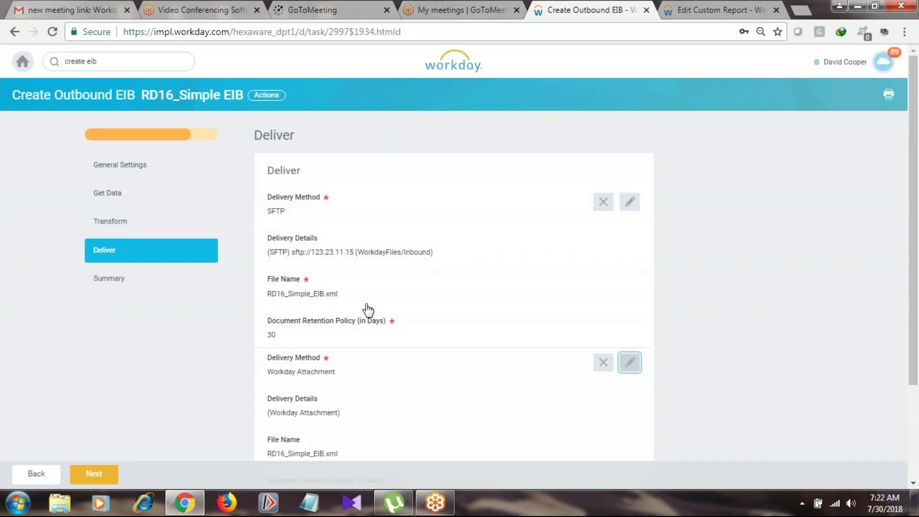
pyautogui.scroll(-3, 369, 309)
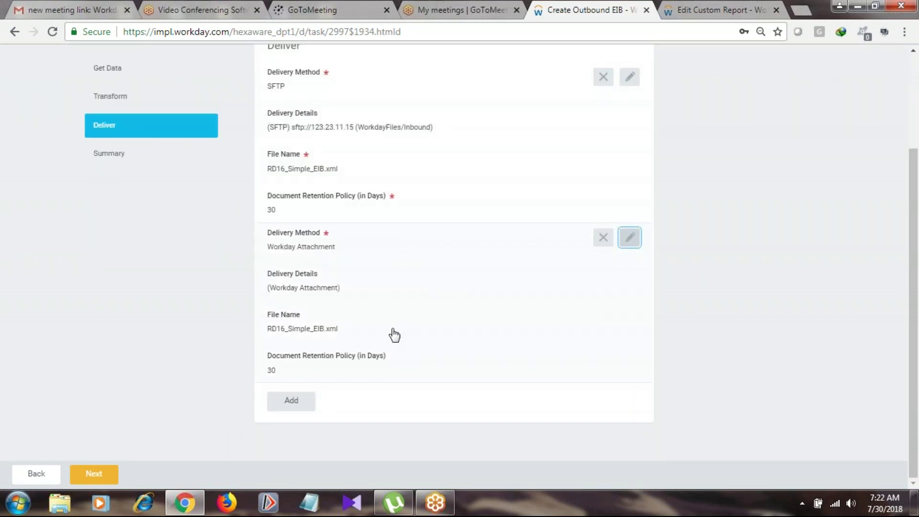
pyautogui.moveTo(268, 232); pyautogui.dragTo(384, 372)
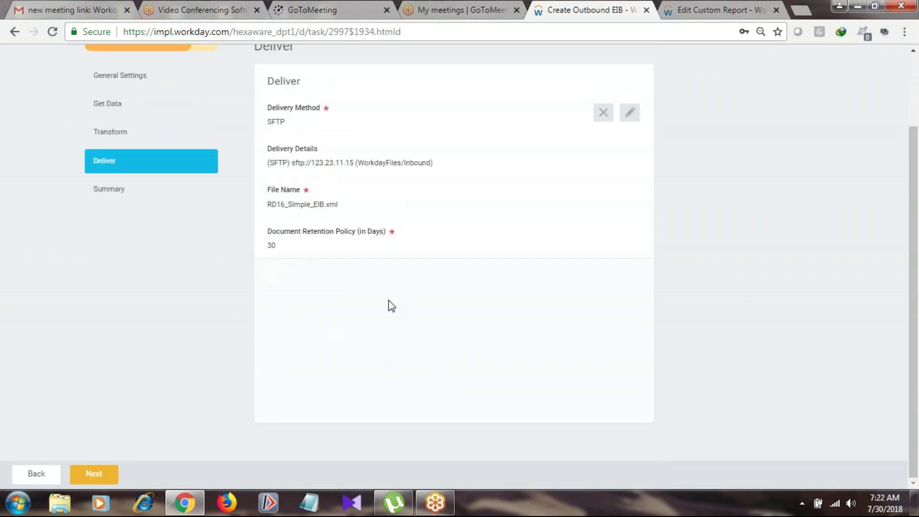
pyautogui.scroll(3, 395, 292)
pyautogui.moveTo(265, 199); pyautogui.dragTo(407, 347)
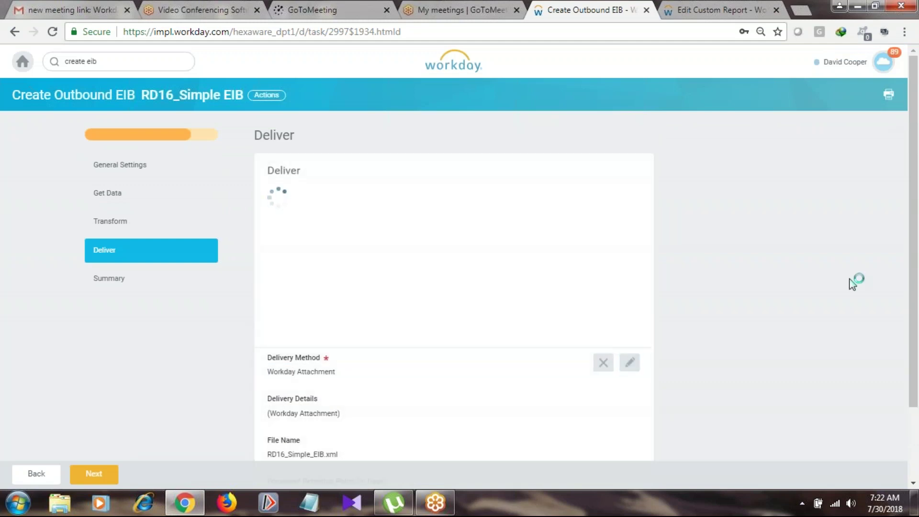
# Save the SFTP delivery row on the Deliver step and advance to the EIB summary.
pyautogui.scroll(-2, 850, 290)
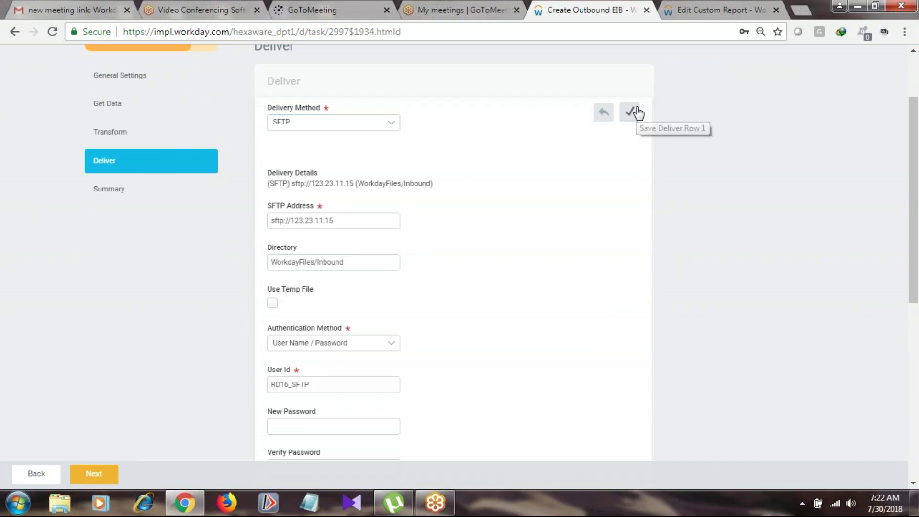
pyautogui.click(637, 112)
pyautogui.scroll(-1, 617, 268)
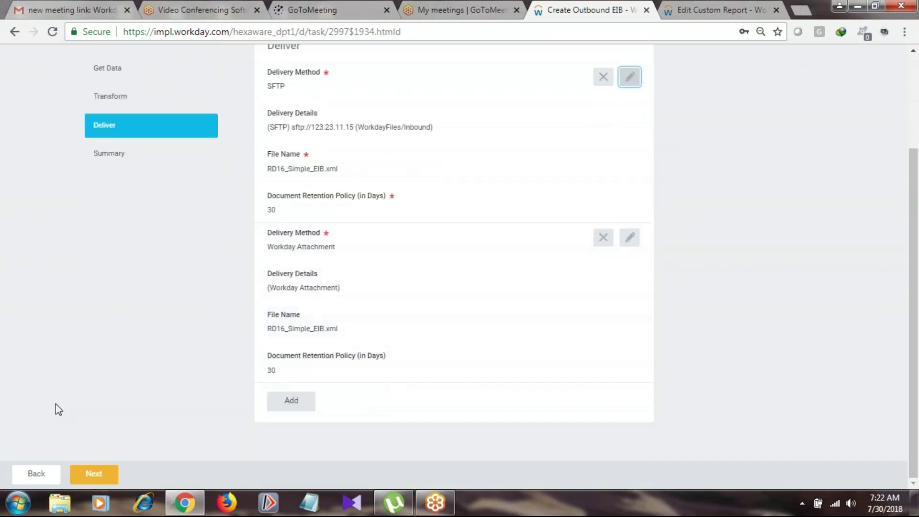
pyautogui.scroll(2, 158, 182)
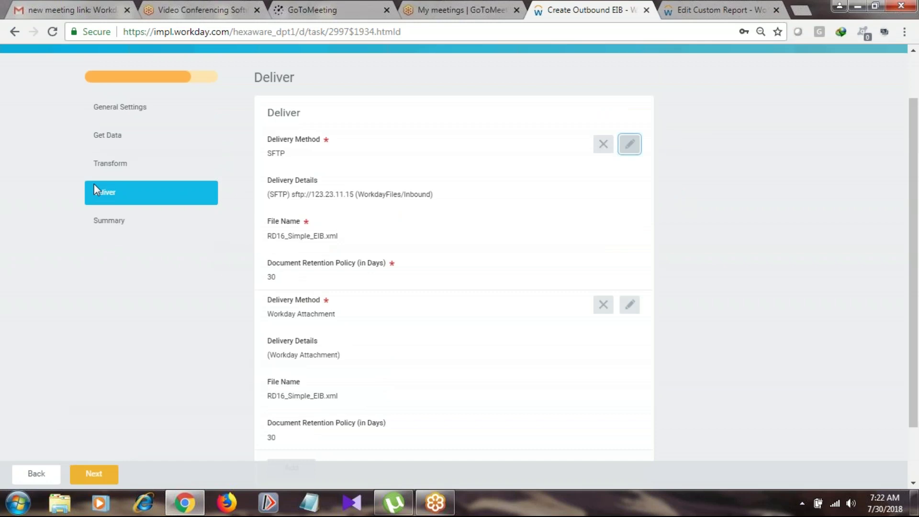
pyautogui.scroll(-2, 179, 187)
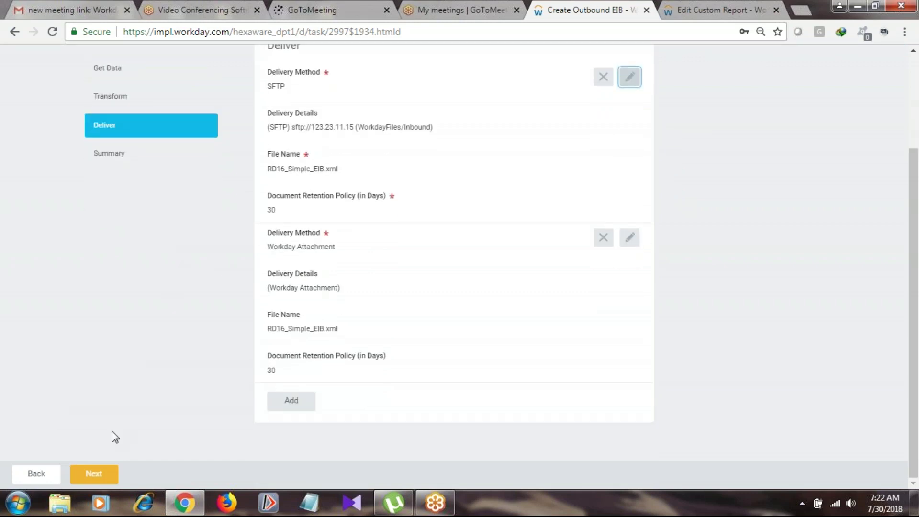
pyautogui.click(94, 476)
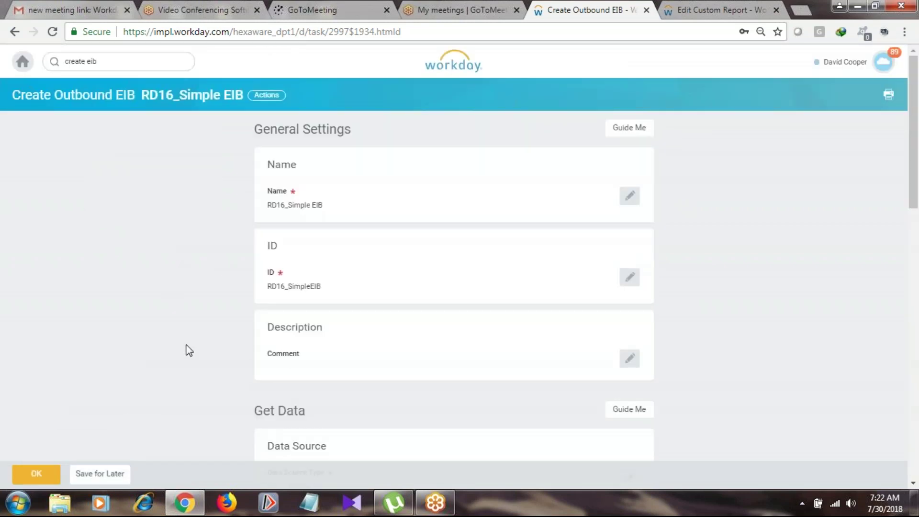
# Review the EIB summary from General Settings through Get Data, Transform and the two delivery methods.
pyautogui.scroll(-2, 197, 338)
pyautogui.scroll(2, 213, 450)
pyautogui.scroll(-4, 316, 191)
pyautogui.scroll(4, 323, 191)
pyautogui.scroll(-4, 300, 300)
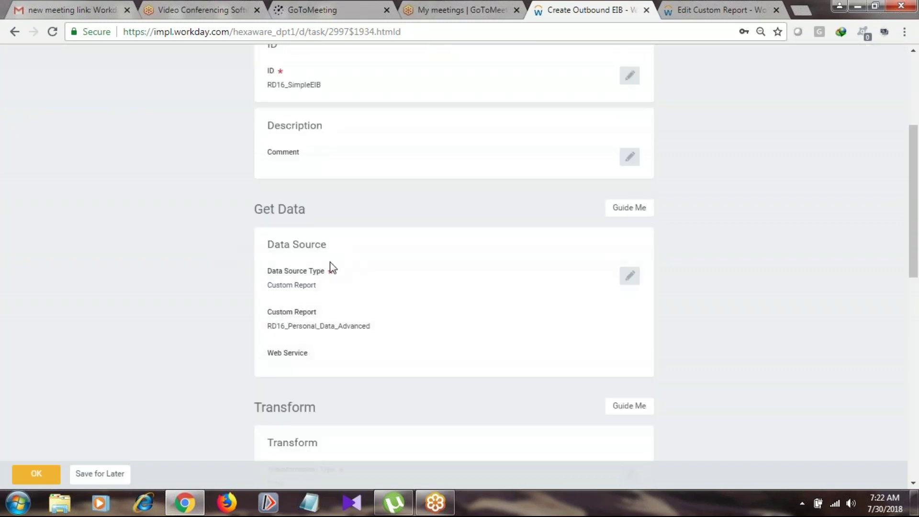
pyautogui.scroll(-4, 331, 267)
pyautogui.scroll(-7, 331, 248)
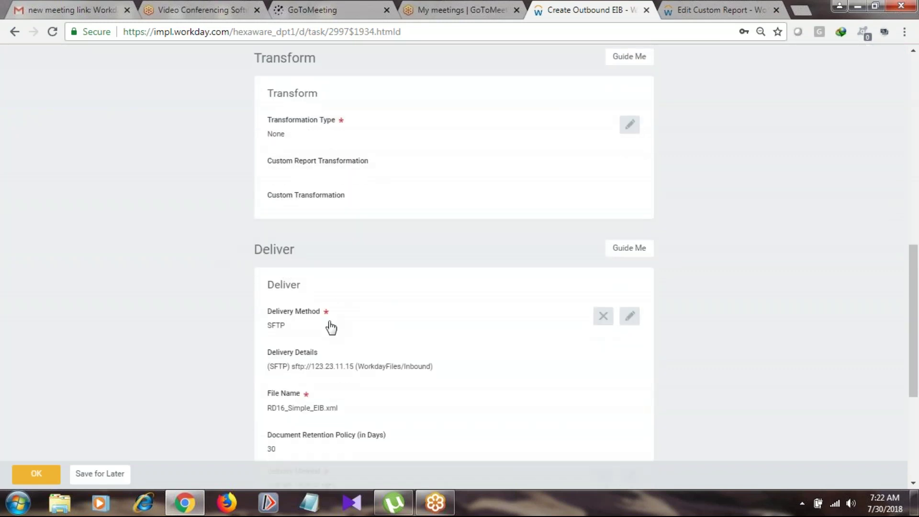
pyautogui.scroll(9, 492, 211)
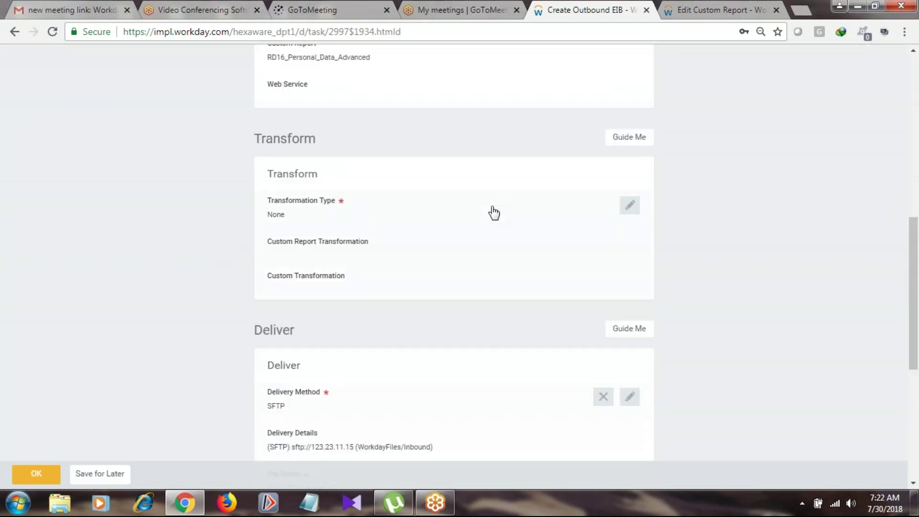
pyautogui.scroll(5, 358, 184)
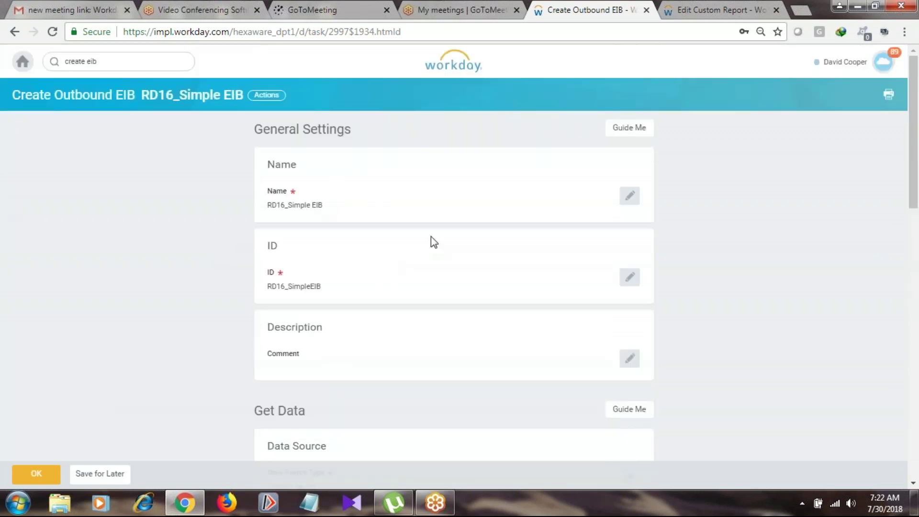
pyautogui.scroll(-3, 343, 222)
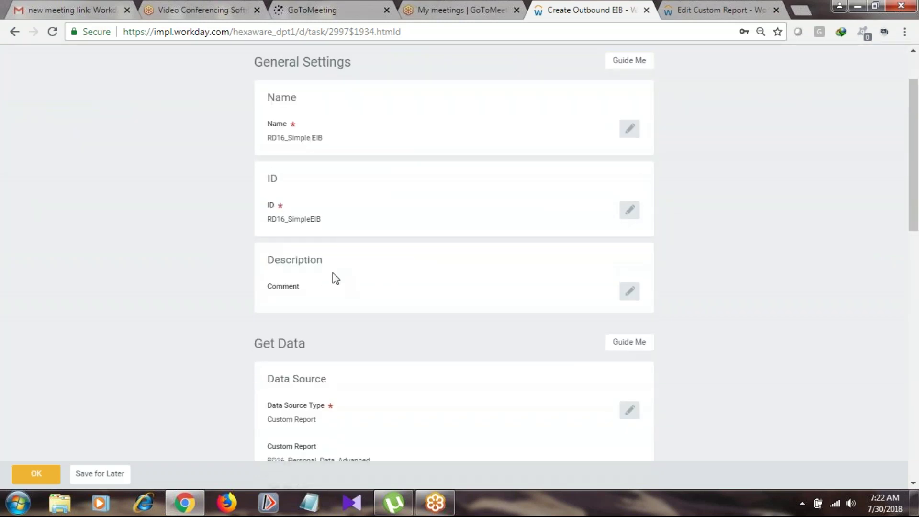
pyautogui.scroll(-4, 417, 264)
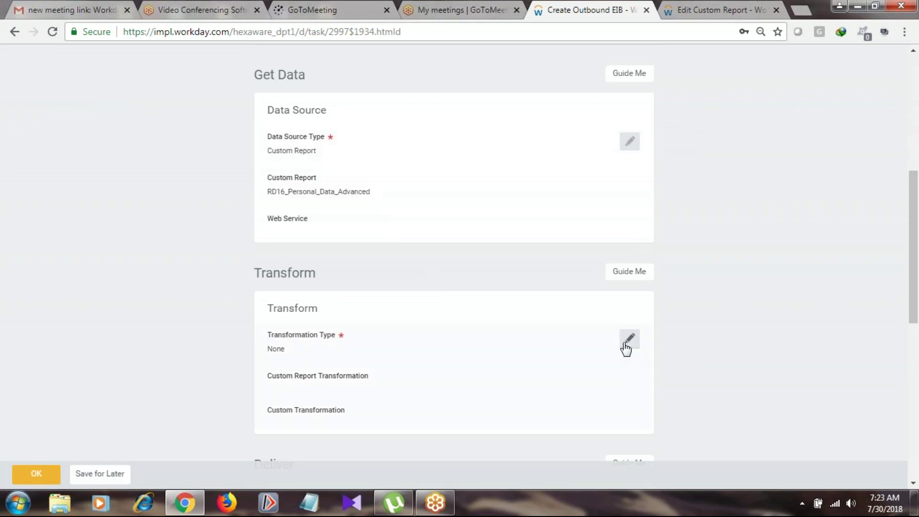
pyautogui.scroll(-4, 632, 354)
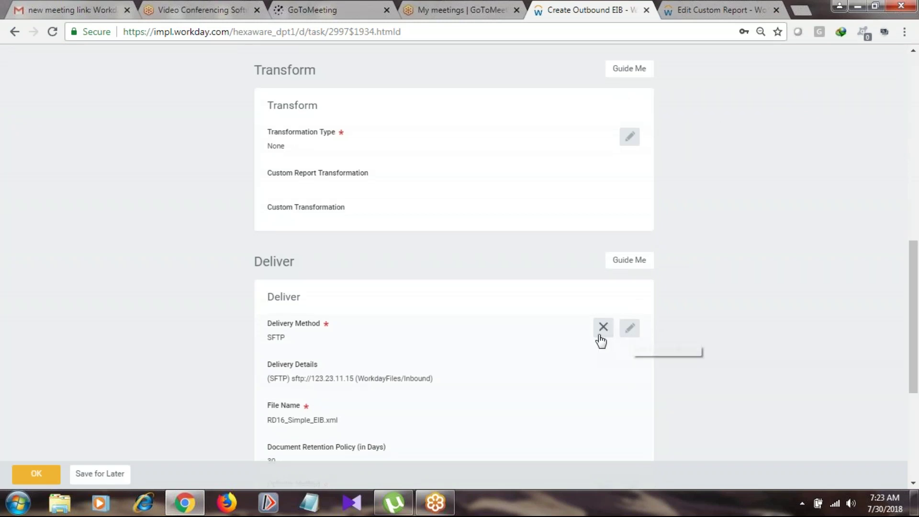
pyautogui.scroll(-5, 601, 338)
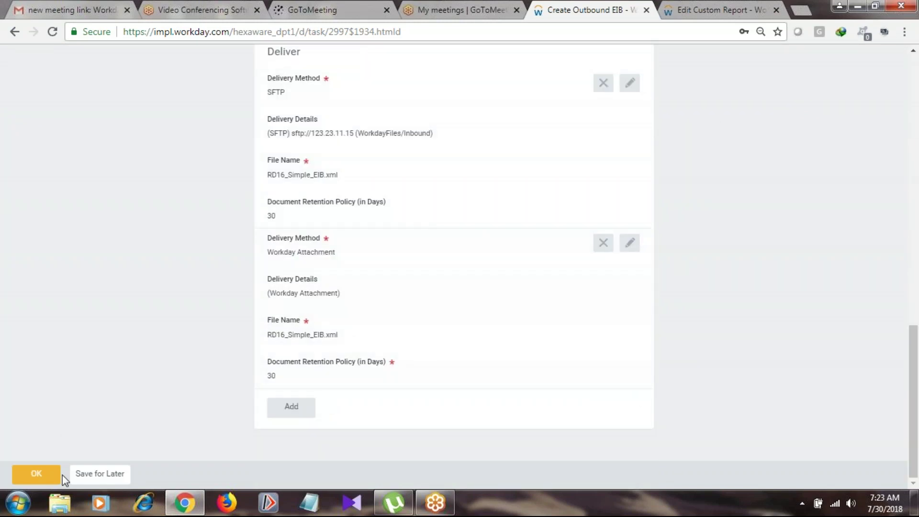
# Confirm creation of the RD16_Simple EIB outbound integration and look over its configuration page.
pyautogui.click(45, 471)
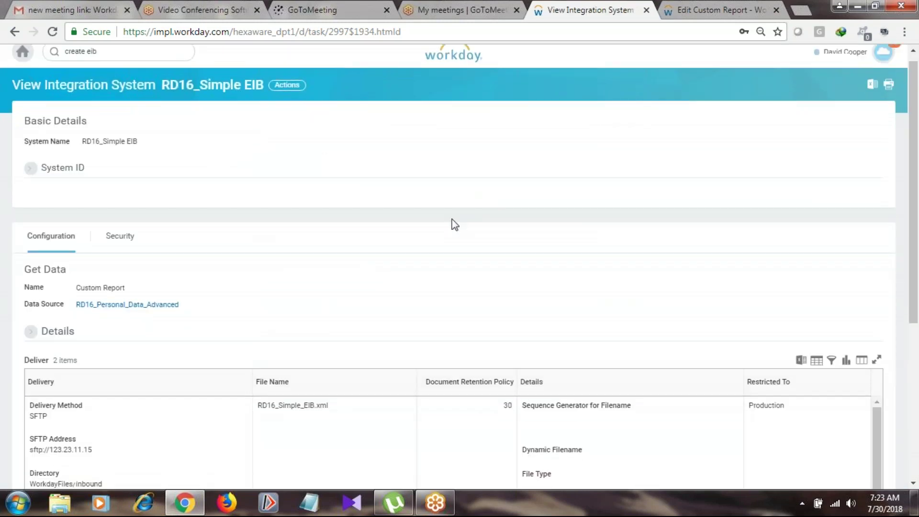
pyautogui.scroll(-5, 448, 230)
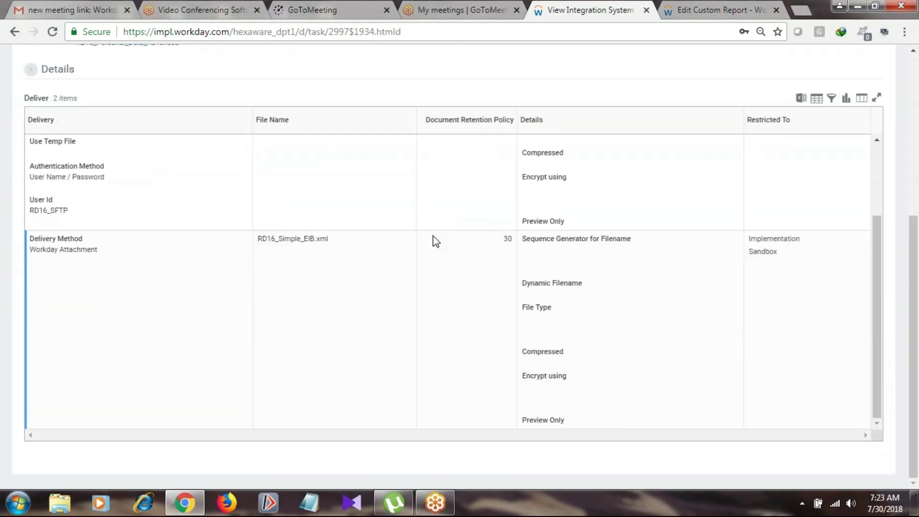
pyautogui.scroll(3, 436, 241)
pyautogui.scroll(5, 431, 248)
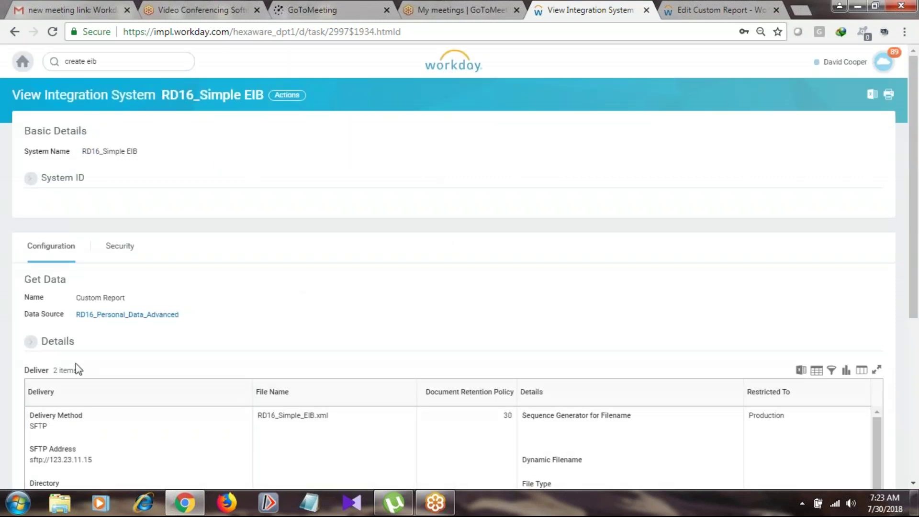
# Open the RD16_Personal_Data_Advanced data source report in a separate browser tab and return to the integration system page.
pyautogui.moveTo(76, 298); pyautogui.dragTo(124, 298)
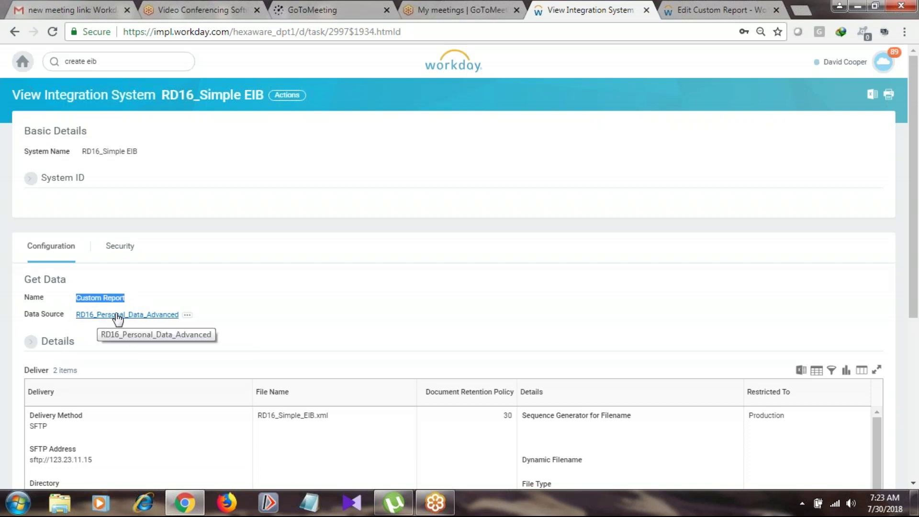
pyautogui.click(162, 274)
pyautogui.rightClick(140, 318)
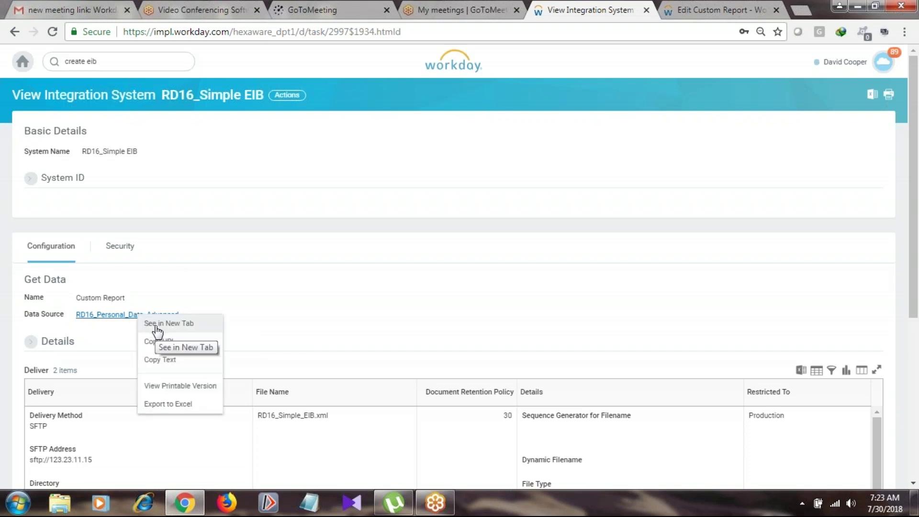
pyautogui.click(157, 325)
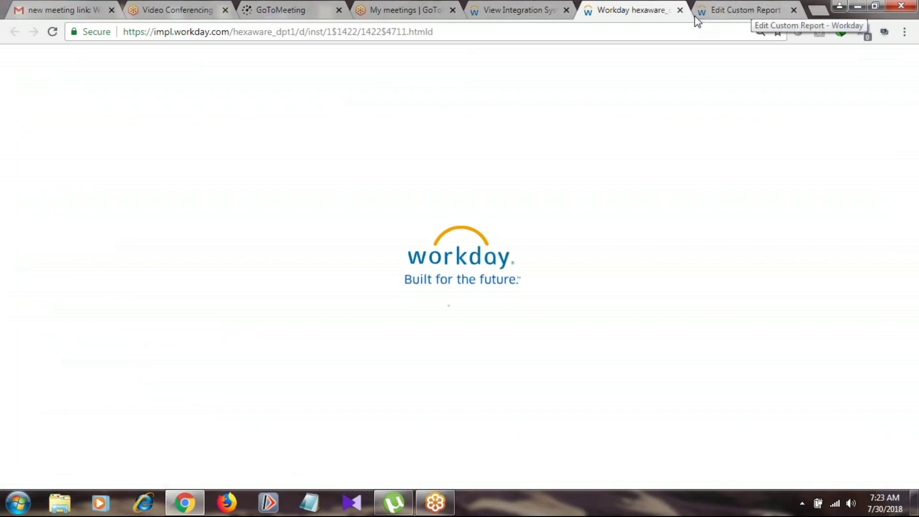
pyautogui.click(555, 9)
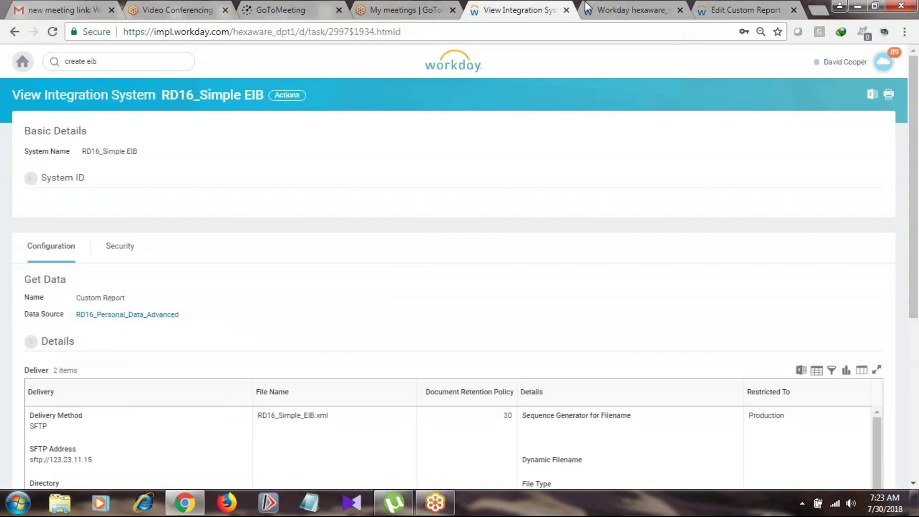
# Look at the web service options of the report already open for editing and return to the integration system page.
pyautogui.click(737, 9)
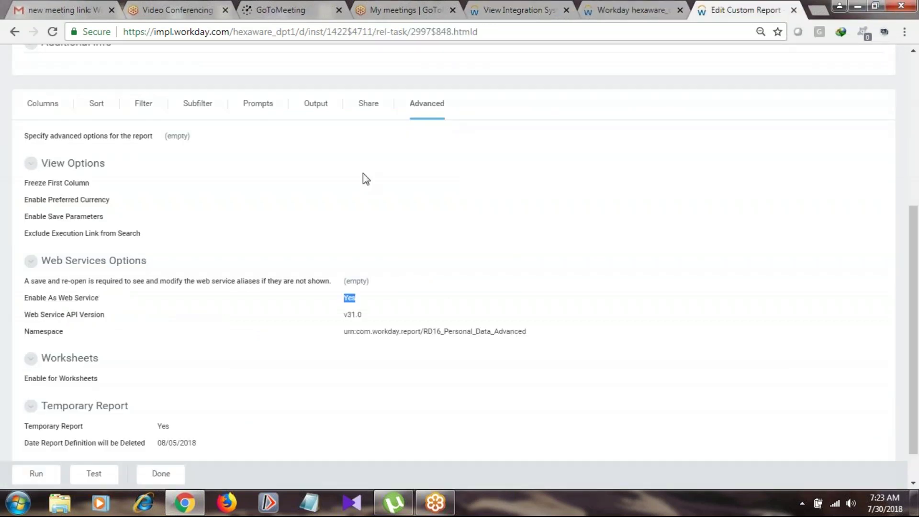
pyautogui.scroll(-1, 382, 227)
pyautogui.scroll(5, 381, 227)
pyautogui.click(500, 9)
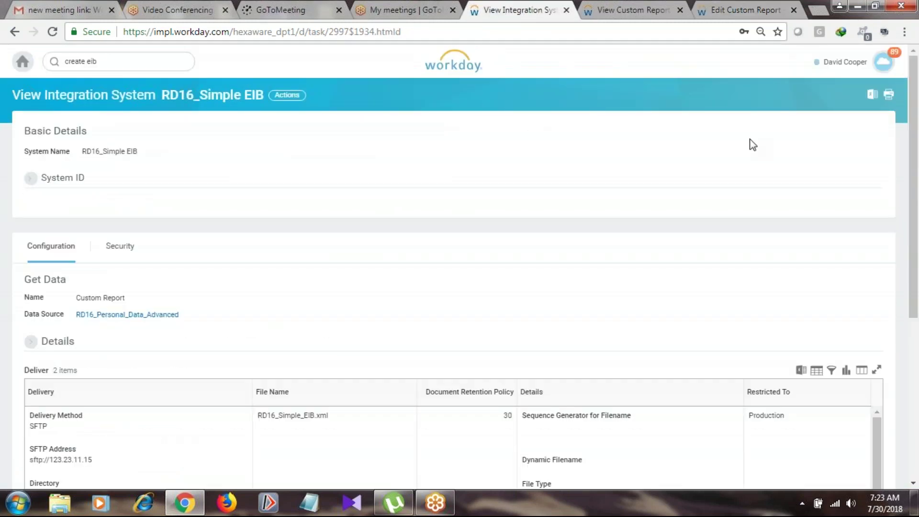
# Examine the SFTP delivery in the Deliver table, including its address, directory, file name and environment restriction.
pyautogui.scroll(-3, 222, 329)
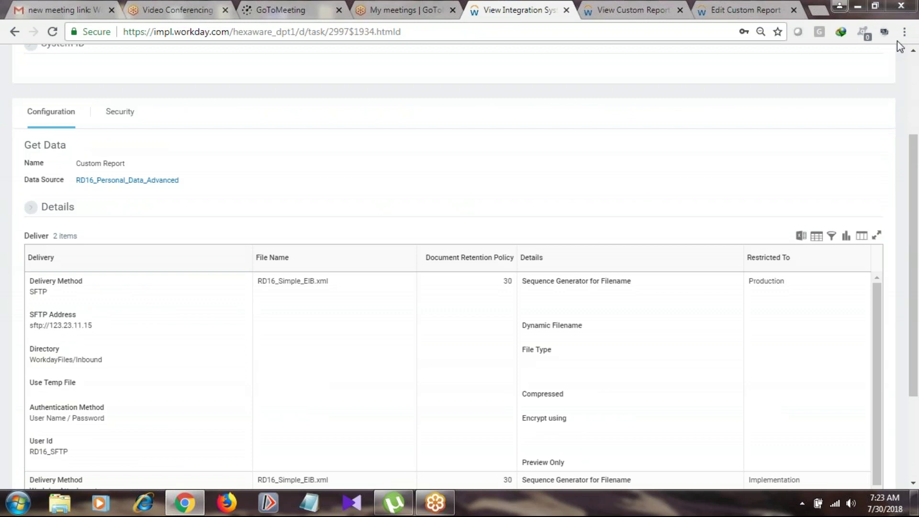
pyautogui.scroll(-6, 61, 261)
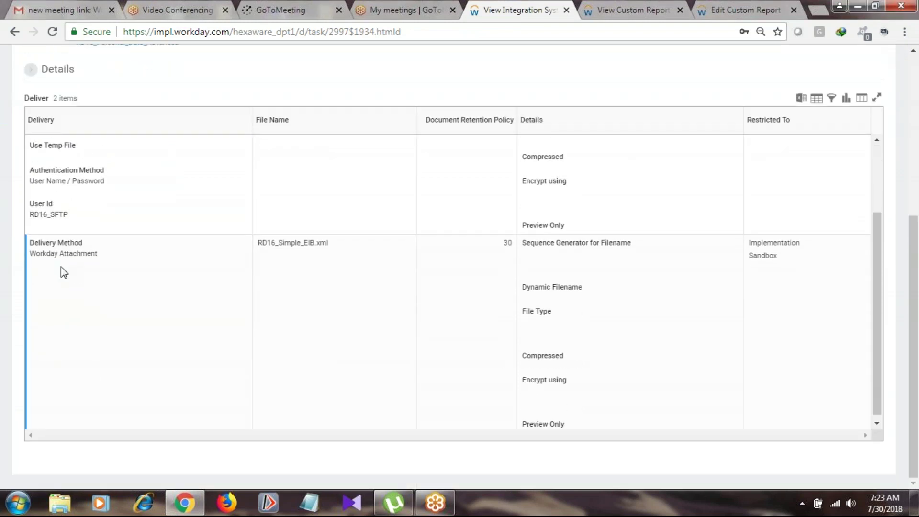
pyautogui.scroll(5, 62, 272)
pyautogui.scroll(2, 68, 232)
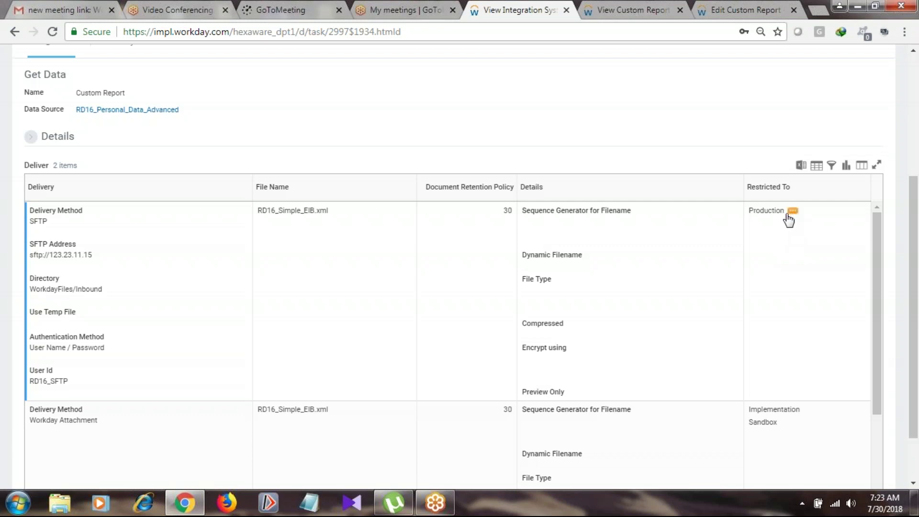
pyautogui.moveTo(64, 383); pyautogui.dragTo(48, 189)
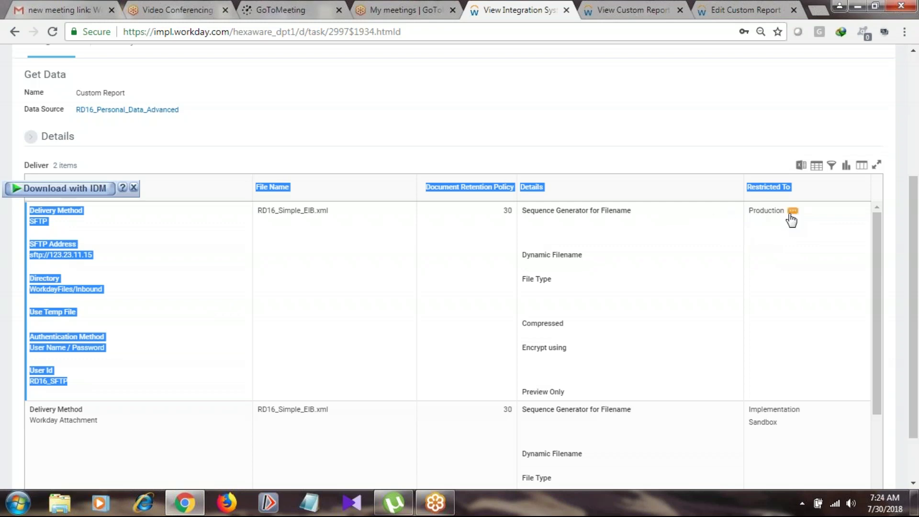
pyautogui.click(144, 237)
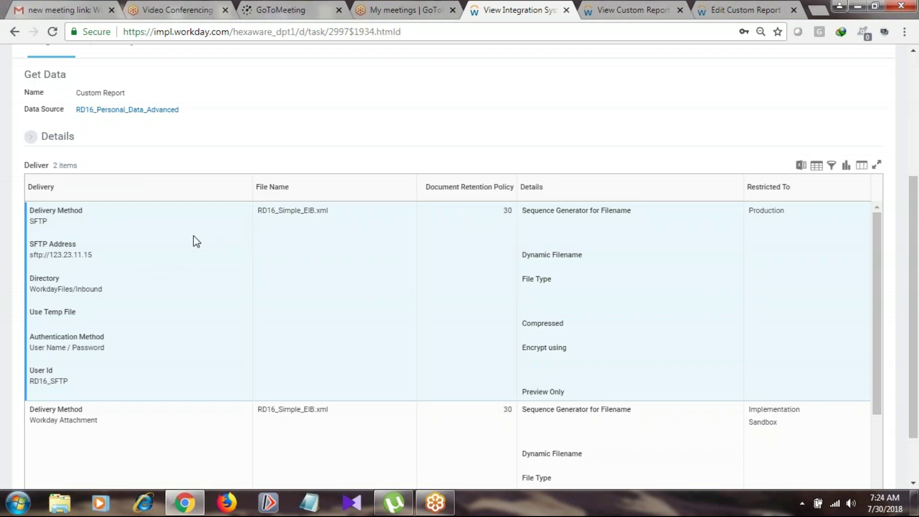
pyautogui.moveTo(354, 227); pyautogui.dragTo(249, 209)
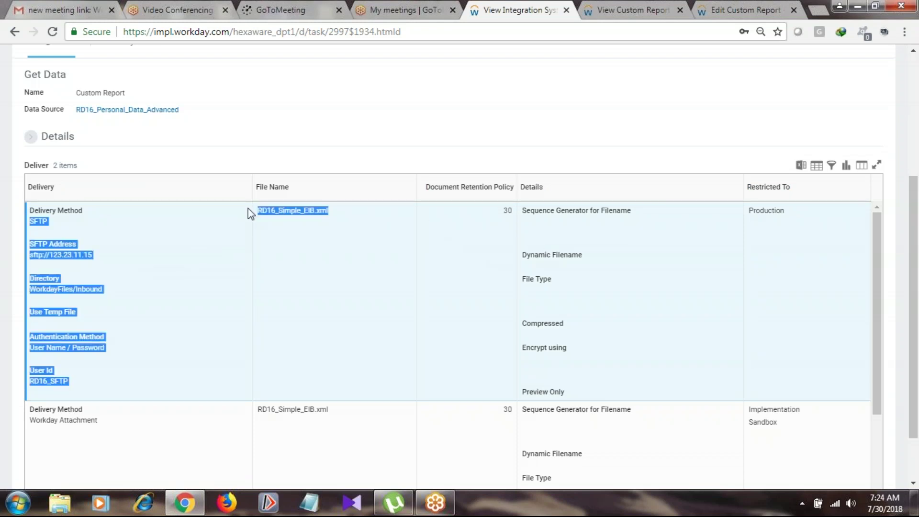
pyautogui.moveTo(104, 255); pyautogui.dragTo(41, 254)
pyautogui.moveTo(103, 289); pyautogui.dragTo(32, 294)
# Examine the Workday Attachment delivery's method, file name and environment restrictions in the Deliver table.
pyautogui.scroll(-3, 60, 305)
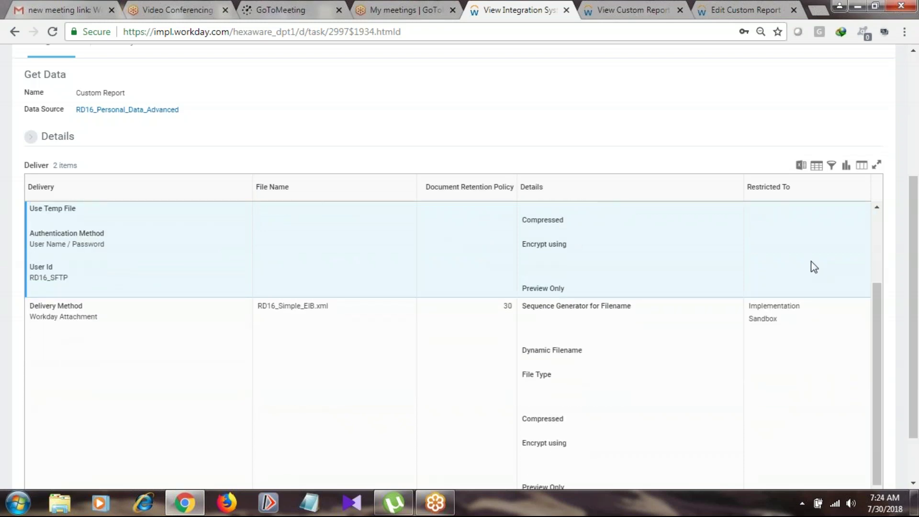
pyautogui.scroll(3, 795, 244)
pyautogui.scroll(-2, 722, 279)
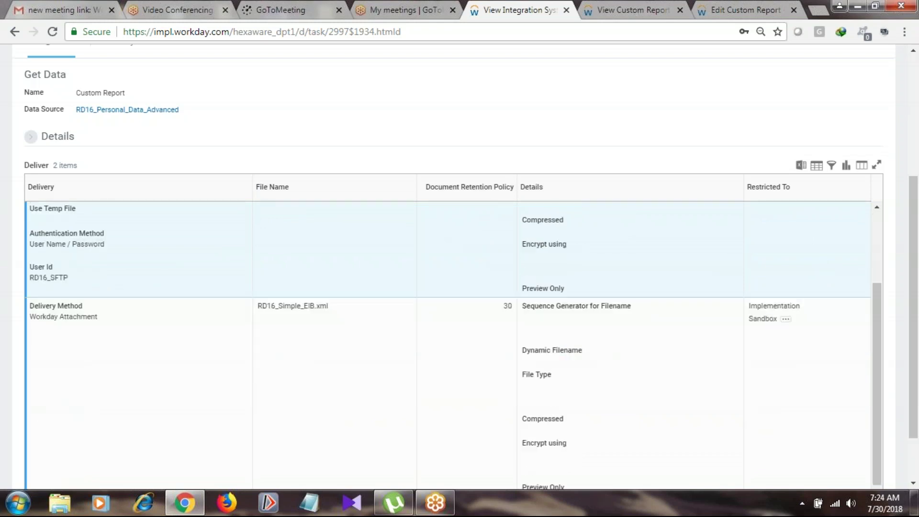
pyautogui.scroll(-2, 691, 331)
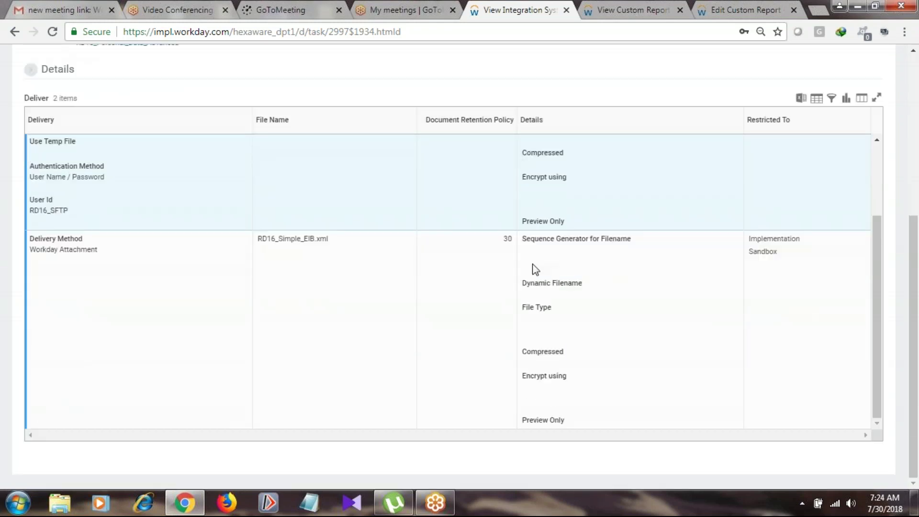
pyautogui.doubleClick(323, 242)
pyautogui.click(121, 258)
pyautogui.moveTo(118, 253); pyautogui.dragTo(43, 247)
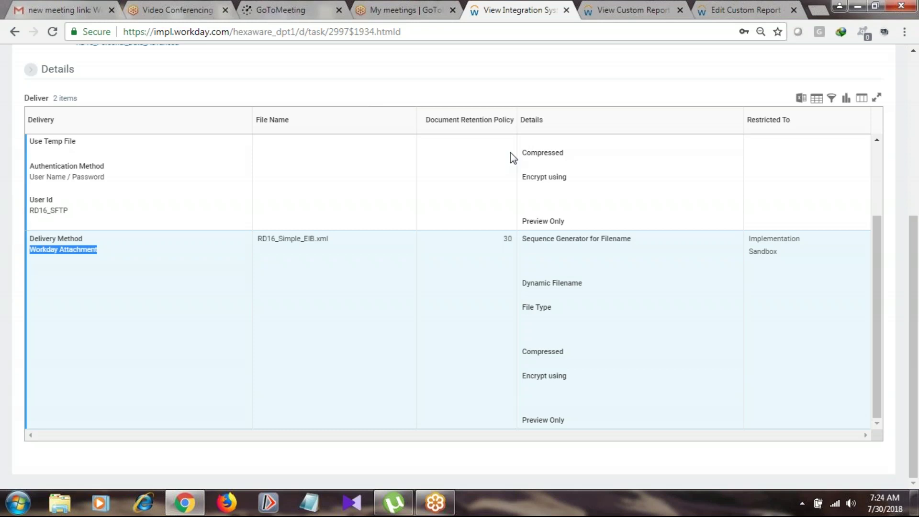
# Check the document retention policy of both the Workday Attachment and SFTP deliveries.
pyautogui.click(488, 253)
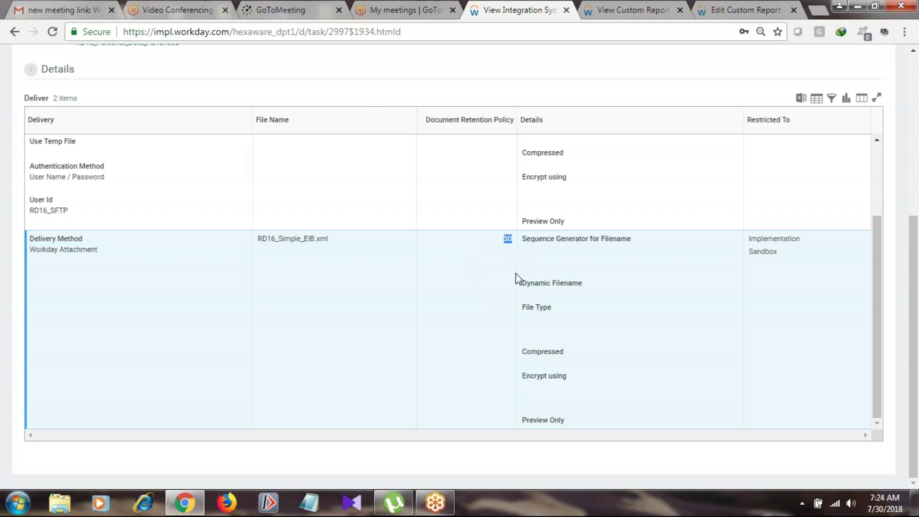
pyautogui.scroll(6, 515, 277)
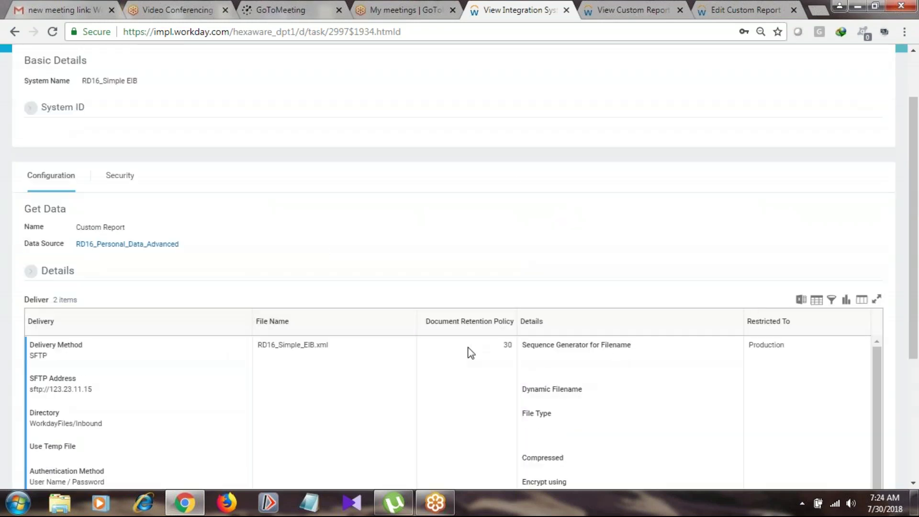
pyautogui.moveTo(494, 344); pyautogui.dragTo(517, 346)
pyautogui.scroll(-3, 532, 357)
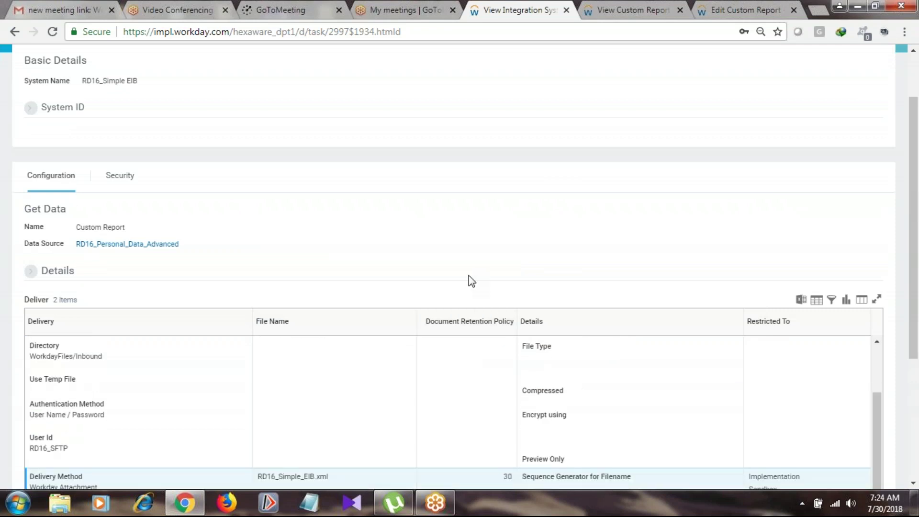
# Re-examine the SFTP and Workday Attachment rows of the Deliver table, focusing on the attachment delivery's file name and environment restrictions.
pyautogui.scroll(-5, 494, 344)
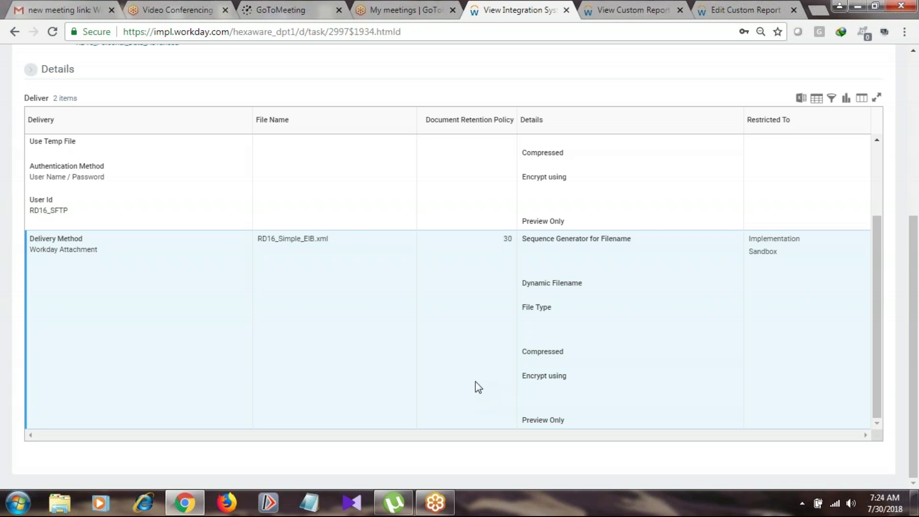
pyautogui.scroll(2, 488, 407)
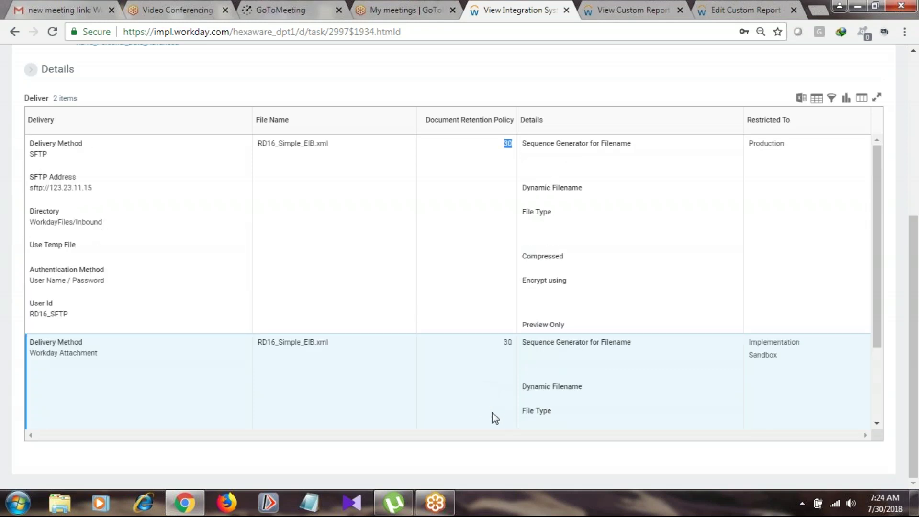
pyautogui.scroll(6, 494, 416)
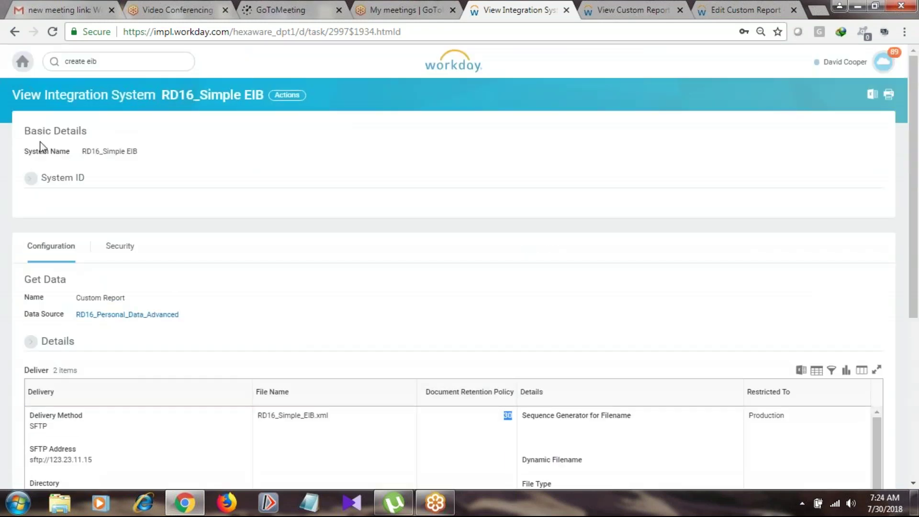
pyautogui.click(285, 95)
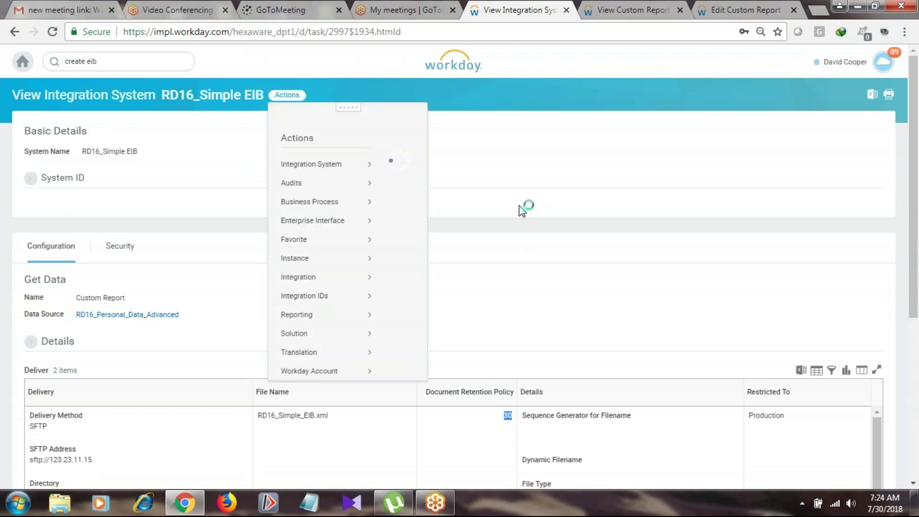
pyautogui.scroll(-3, 479, 239)
pyautogui.scroll(-2, 807, 323)
pyautogui.scroll(2, 800, 324)
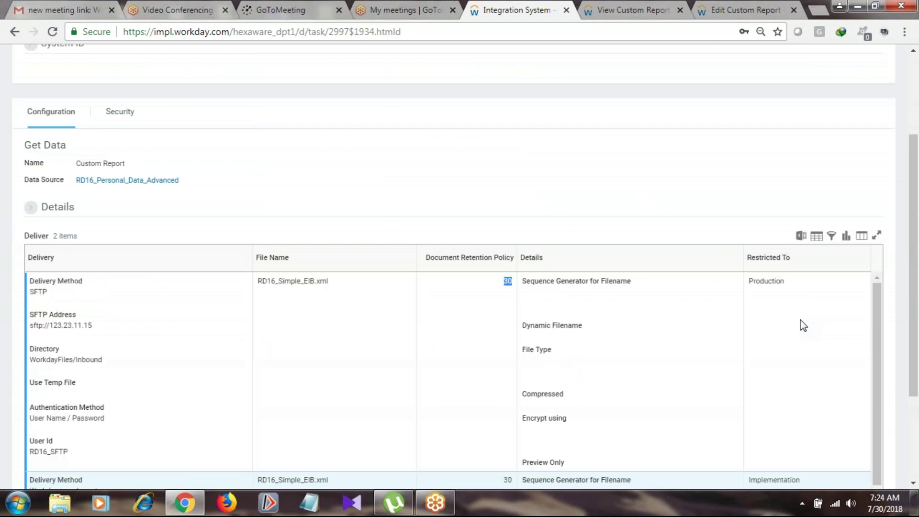
pyautogui.scroll(-5, 785, 338)
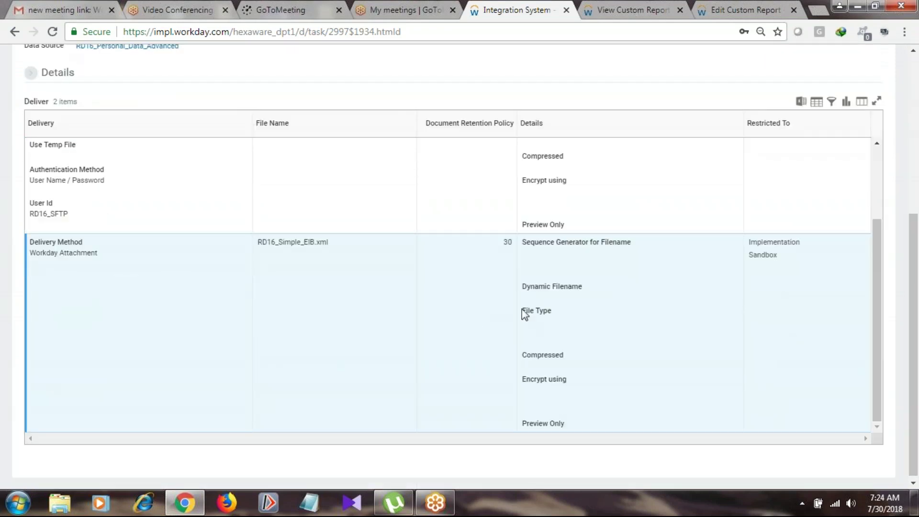
pyautogui.moveTo(790, 405); pyautogui.dragTo(33, 248)
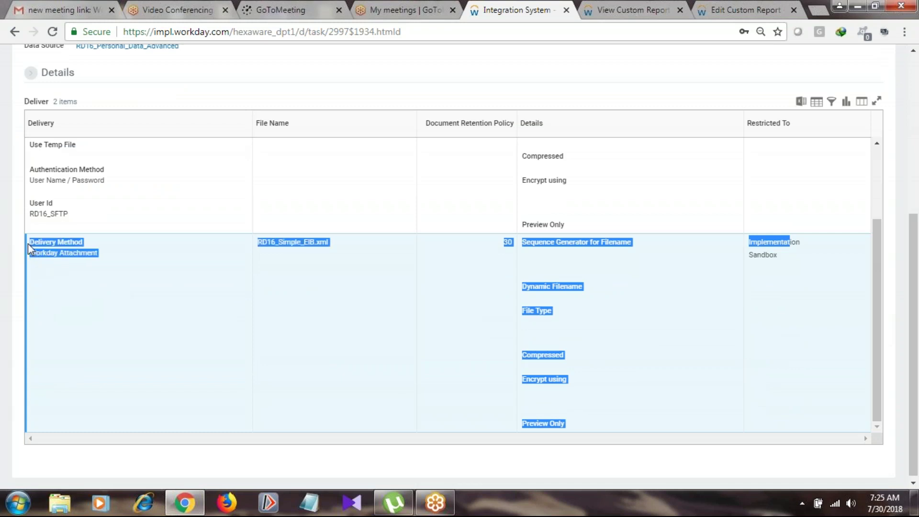
pyautogui.moveTo(822, 421); pyautogui.dragTo(214, 333)
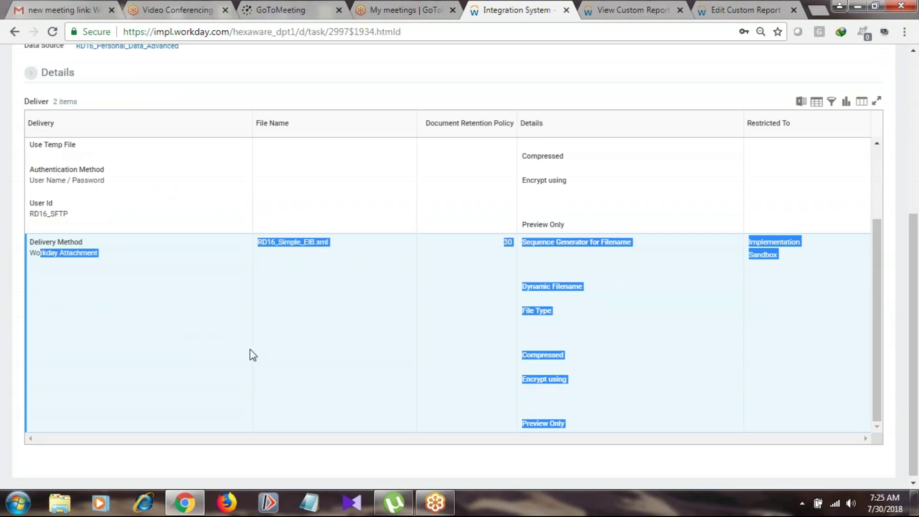
# Open the Launch / Schedule task for the RD16_Simple EIB integration system.
pyautogui.scroll(10, 870, 291)
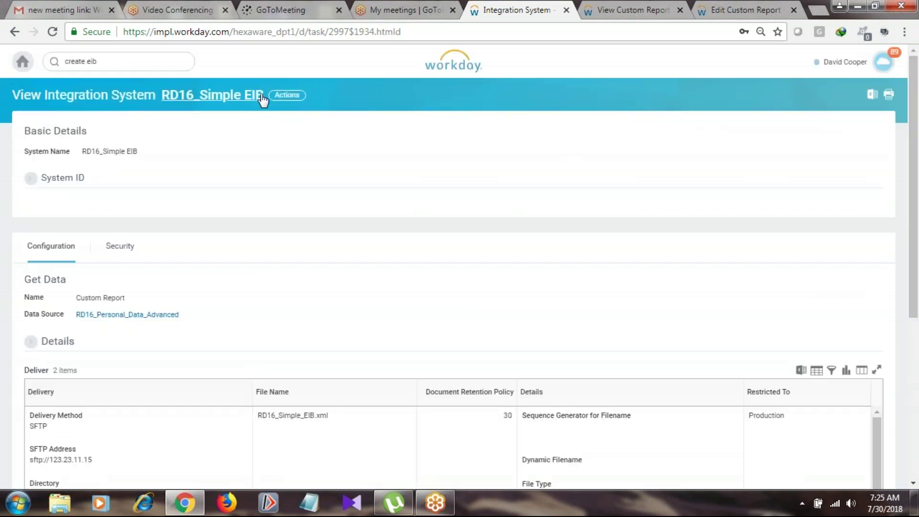
pyautogui.click(283, 101)
pyautogui.moveTo(328, 212)
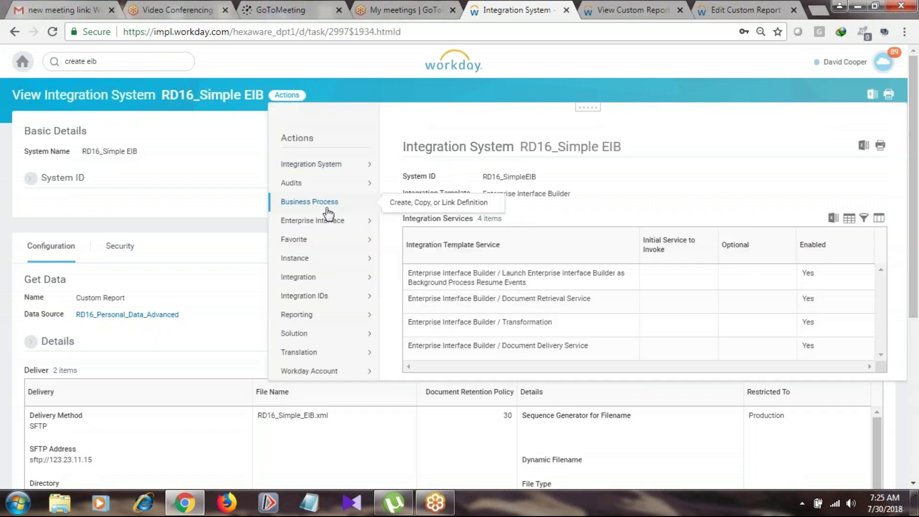
pyautogui.moveTo(341, 284)
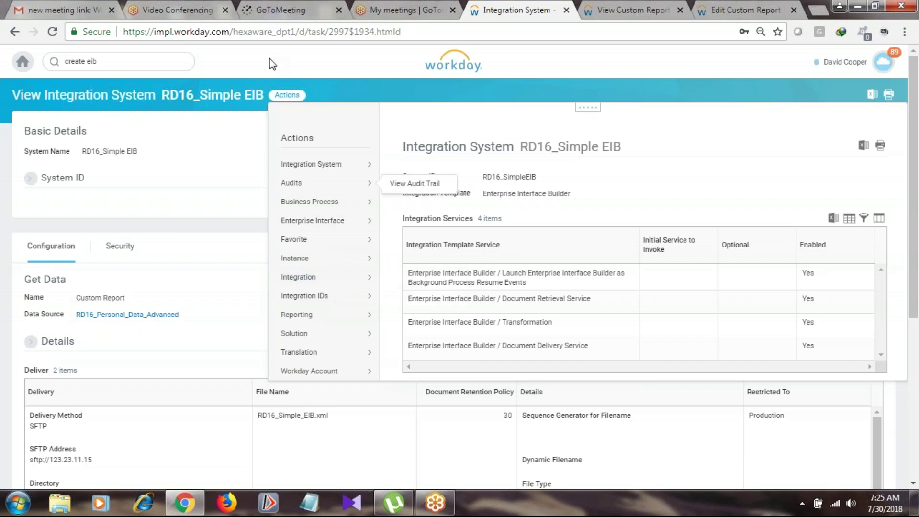
pyautogui.moveTo(297, 276)
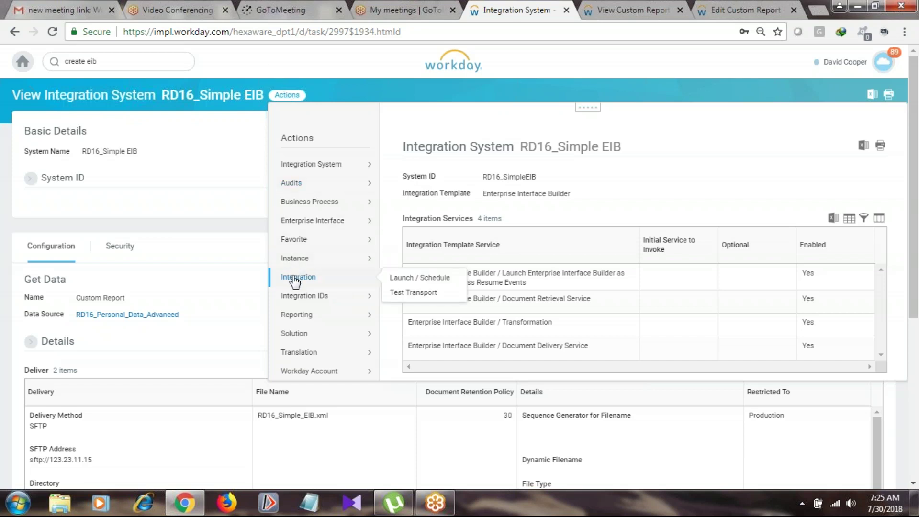
pyautogui.click(417, 280)
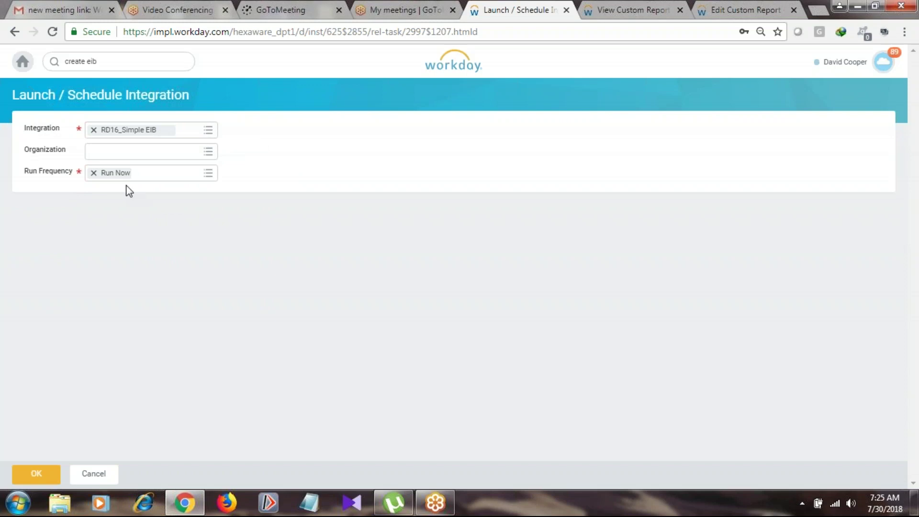
# Review the run frequency options, keep Run Now, and proceed to the integration criteria.
pyautogui.click(208, 174)
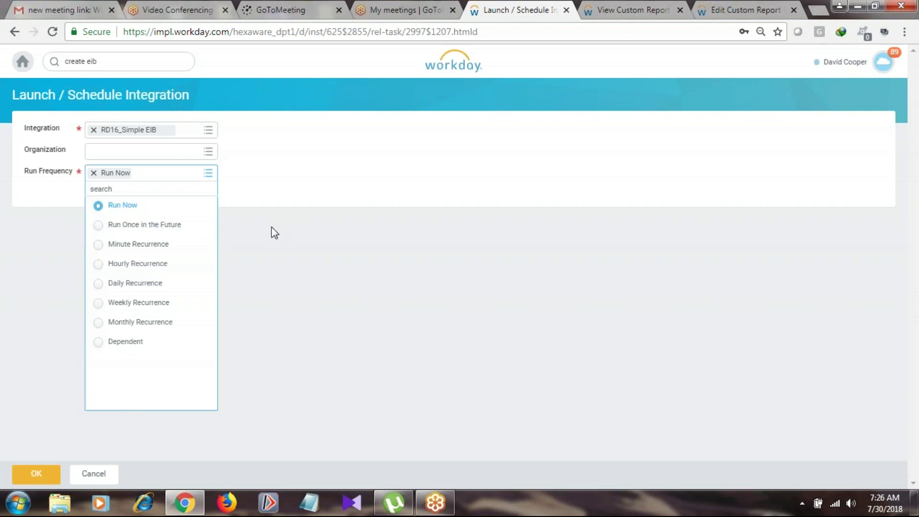
pyautogui.click(392, 250)
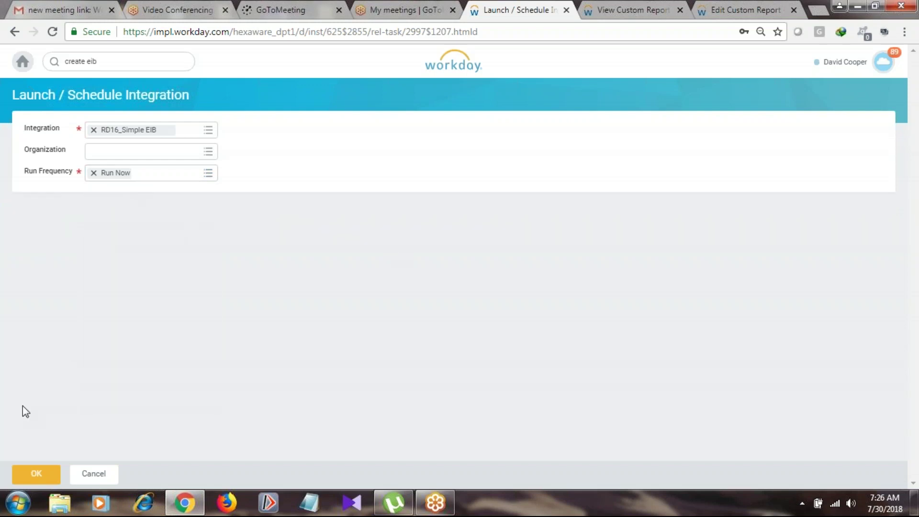
pyautogui.click(40, 472)
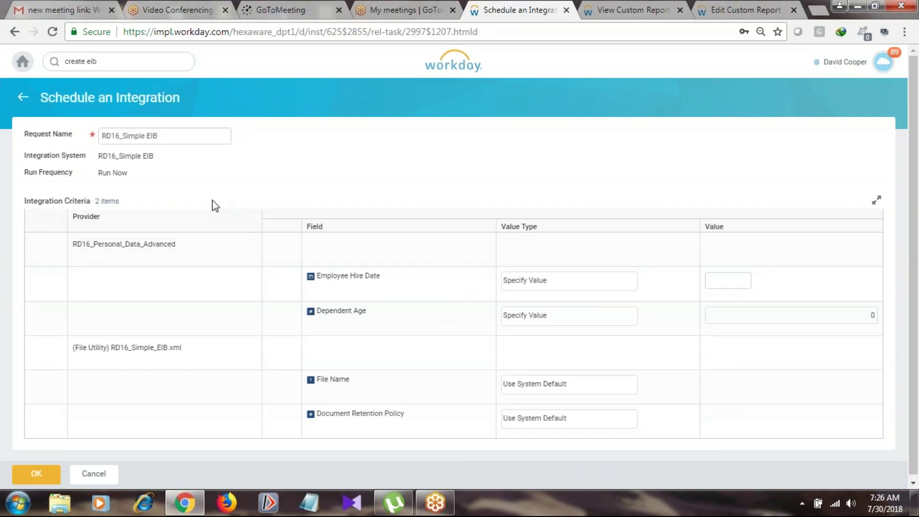
# Set the Employee Hire Date criterion of the RD16_Personal_Data_Advanced provider to 01/01/2015.
pyautogui.scroll(-1, 151, 207)
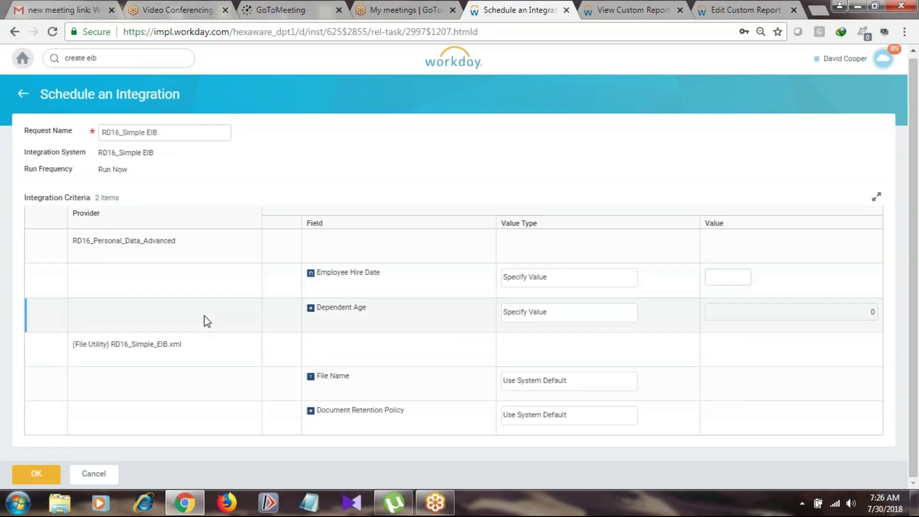
pyautogui.scroll(1, 204, 316)
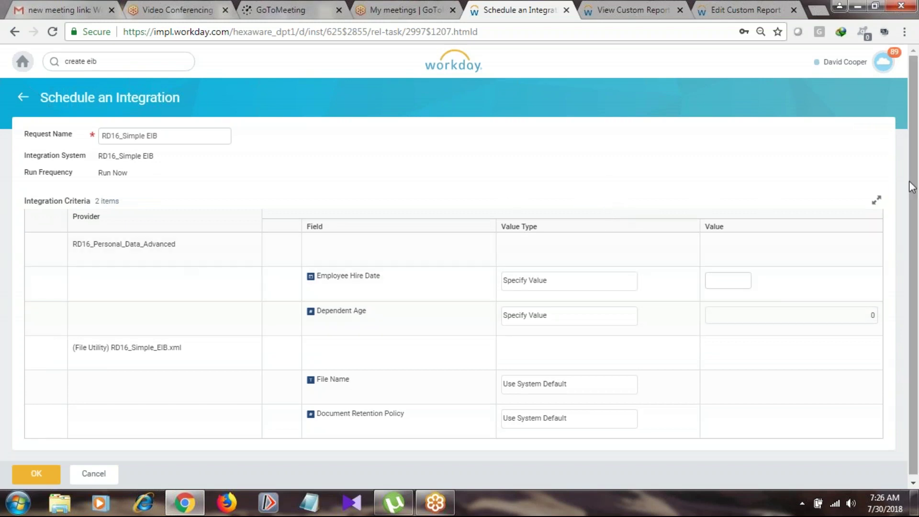
pyautogui.moveTo(75, 245); pyautogui.dragTo(181, 242)
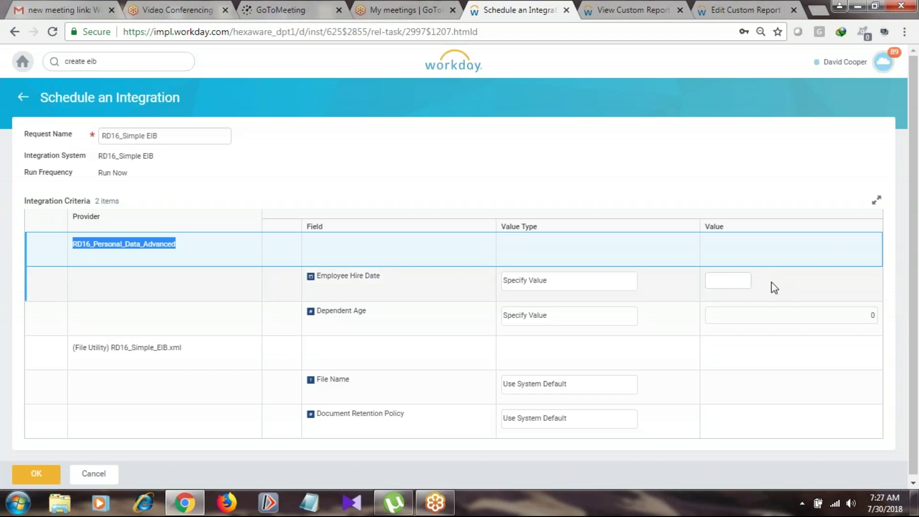
pyautogui.click(740, 283)
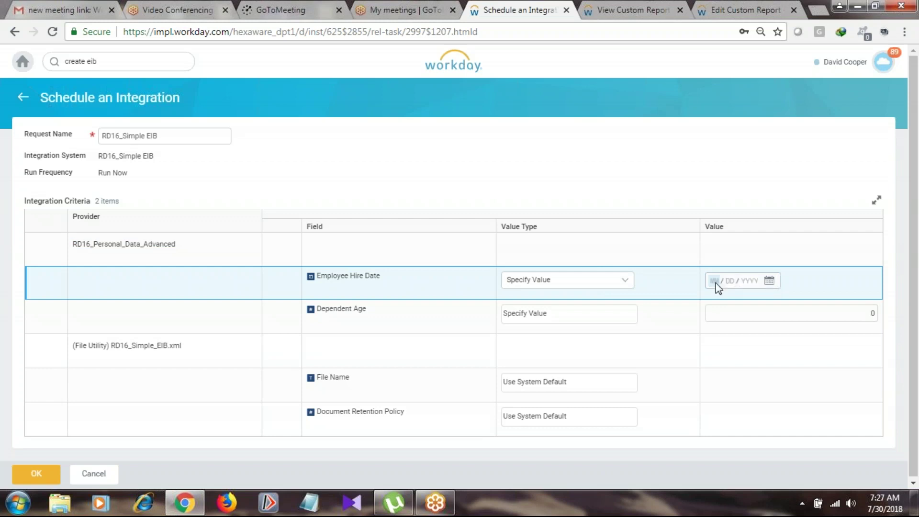
pyautogui.write('01 / 01 / 2015')
# Set the Dependent Age criterion of the RD16_Personal_Data_Advanced provider to 30.
pyautogui.moveTo(198, 259); pyautogui.dragTo(72, 251)
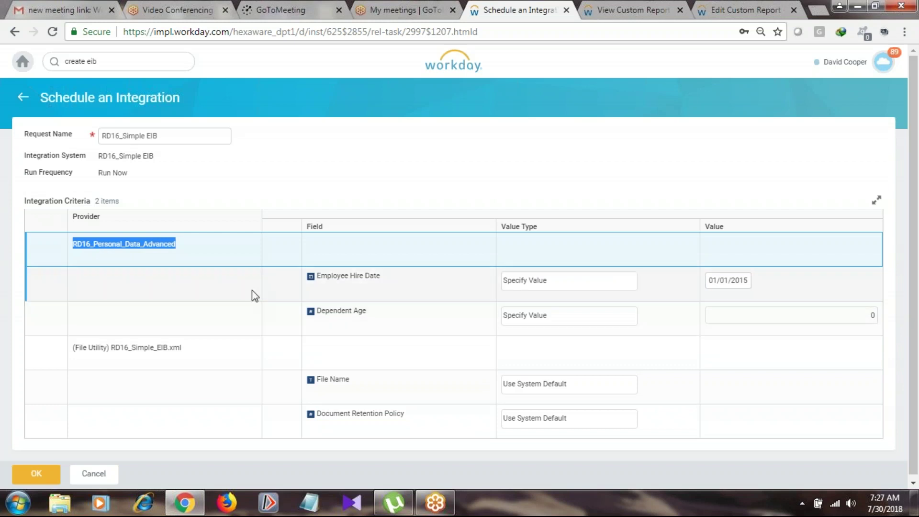
pyautogui.click(857, 321)
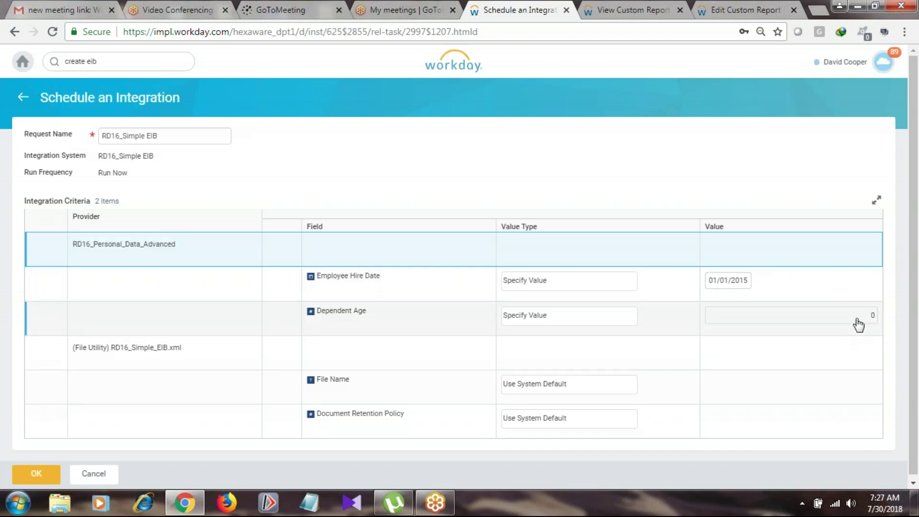
pyautogui.write('30')
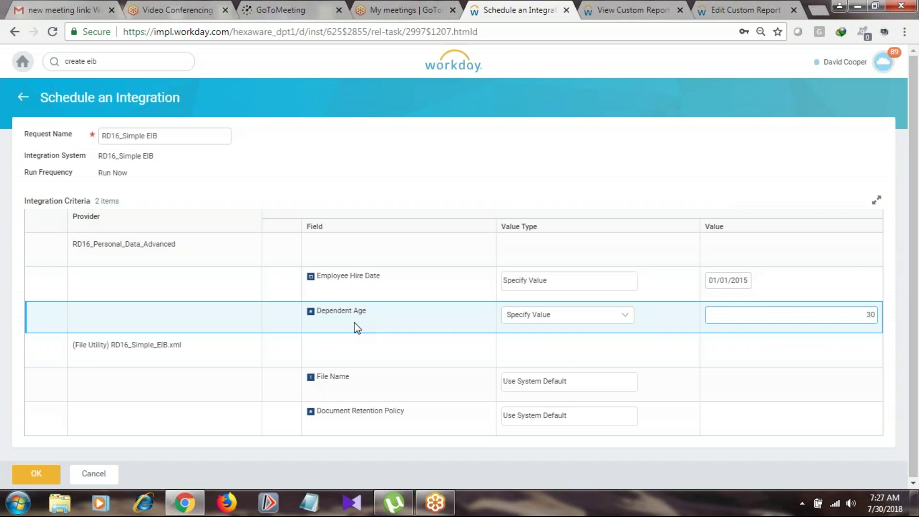
# Examine the Employee Hire Date and Dependent Age criteria listed under the RD16_Personal_Data_Advanced report.
pyautogui.moveTo(779, 280); pyautogui.dragTo(450, 247)
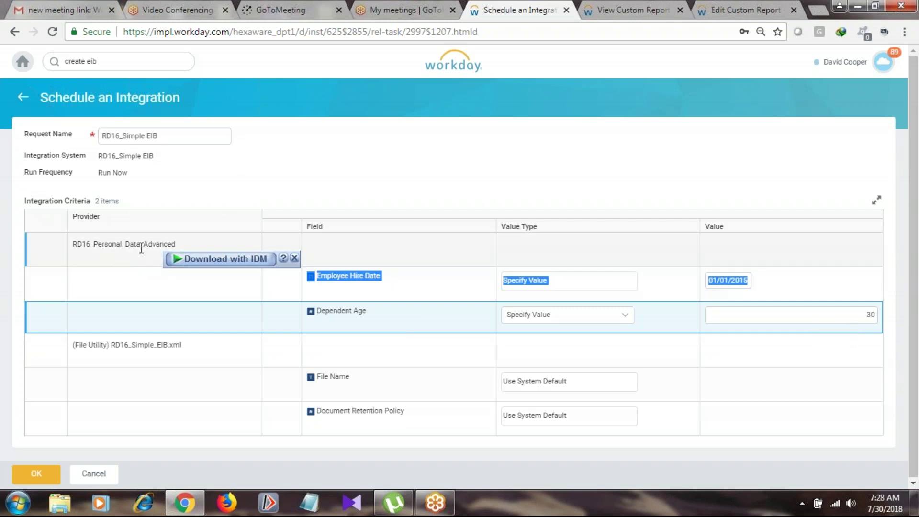
pyautogui.click(639, 187)
pyautogui.moveTo(796, 282); pyautogui.dragTo(311, 277)
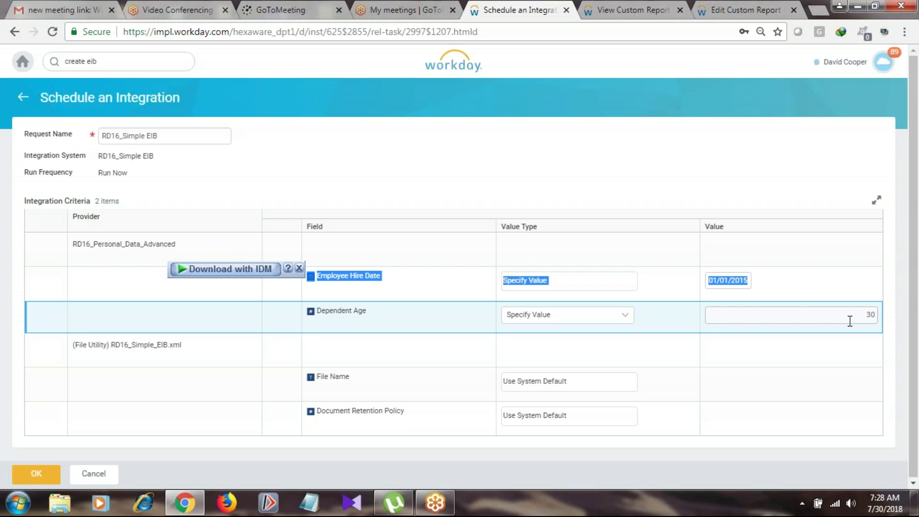
pyautogui.click(745, 161)
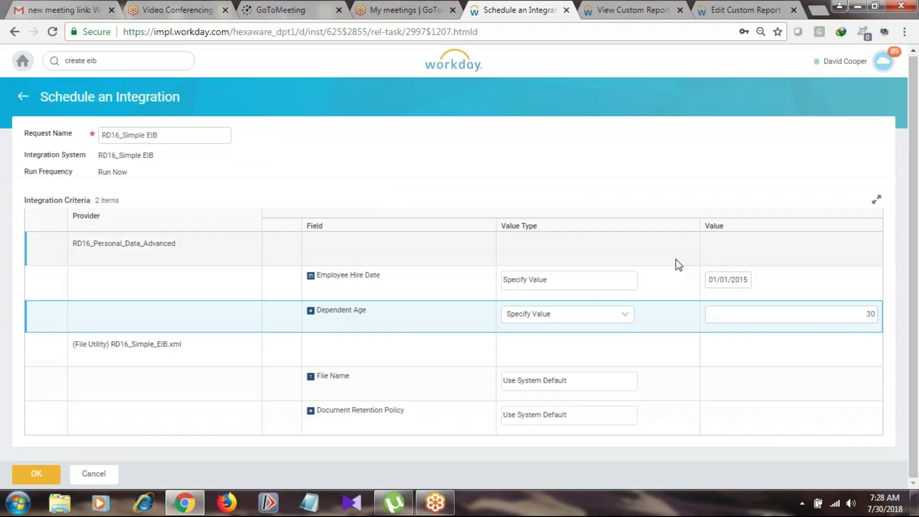
pyautogui.moveTo(189, 252); pyautogui.dragTo(29, 237)
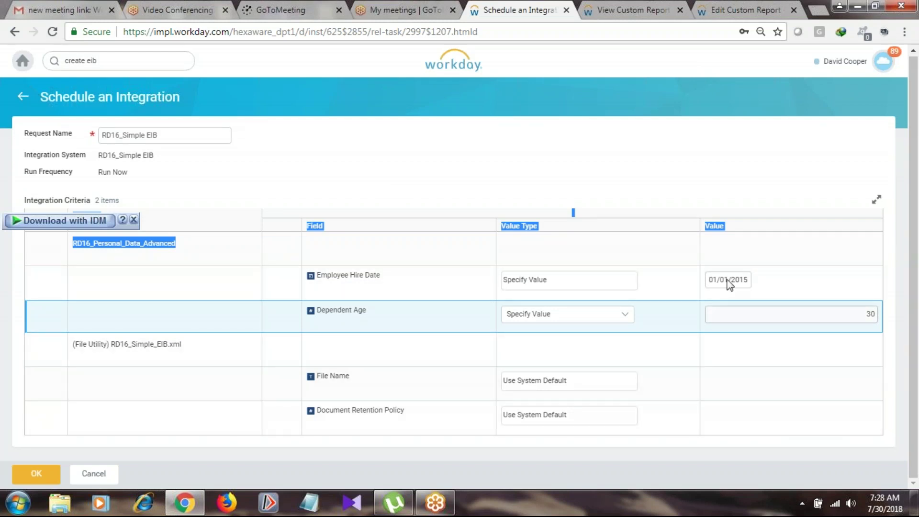
pyautogui.click(201, 272)
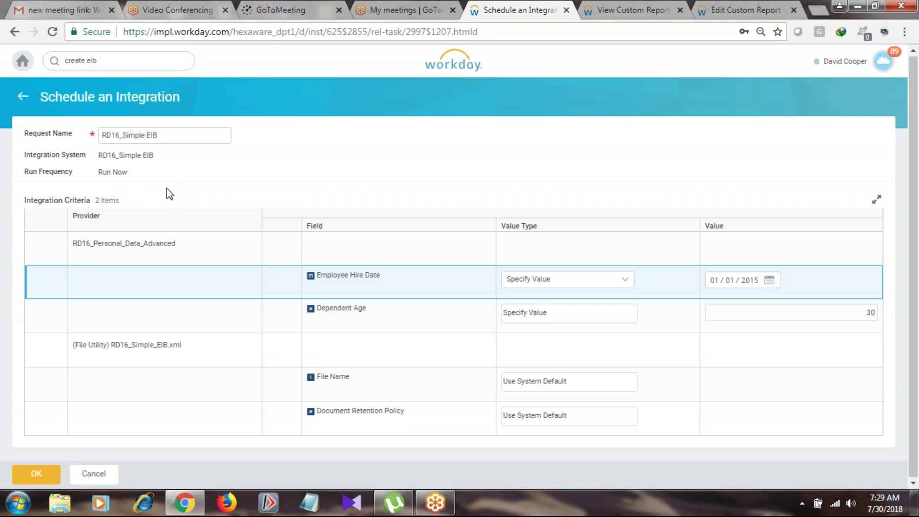
# Change the File Name criterion's value type to Specify Value and enter RD16_Simple EIB_Test as the file name.
pyautogui.click(622, 387)
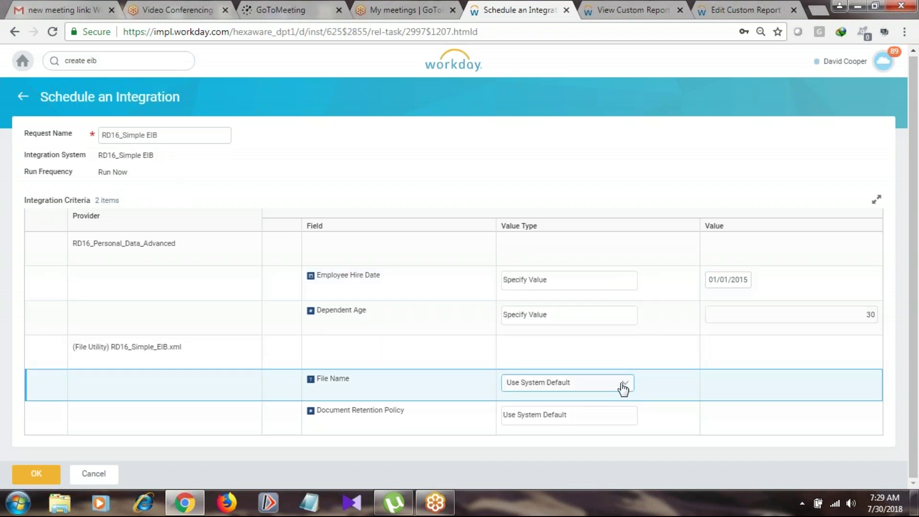
pyautogui.click(622, 385)
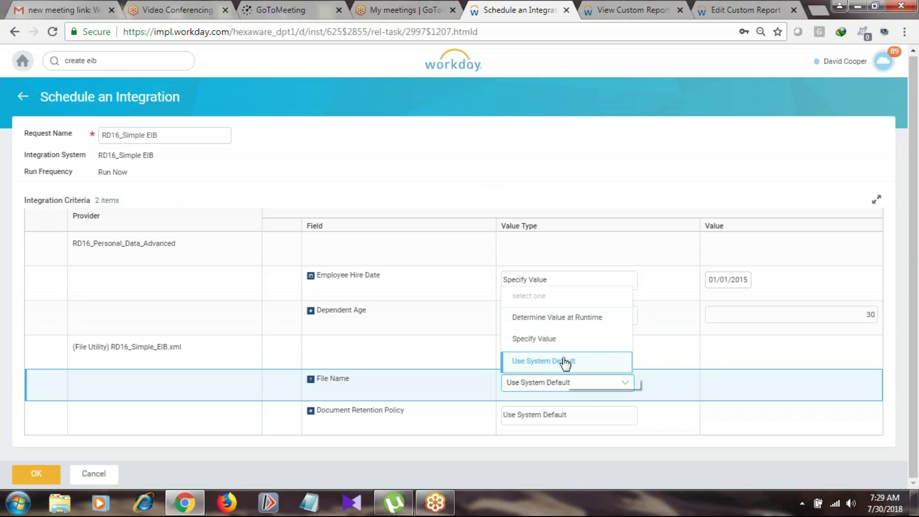
pyautogui.click(557, 341)
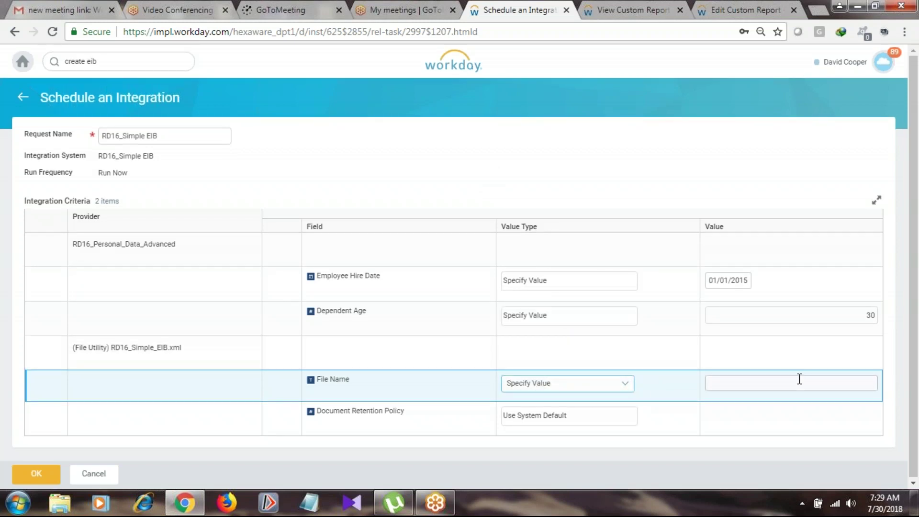
pyautogui.click(767, 389)
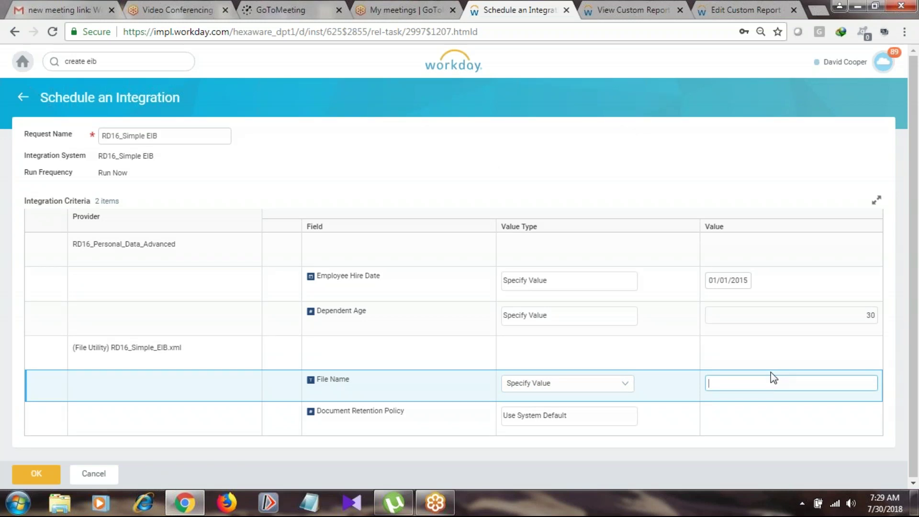
pyautogui.write('RD16_Simple EIB')
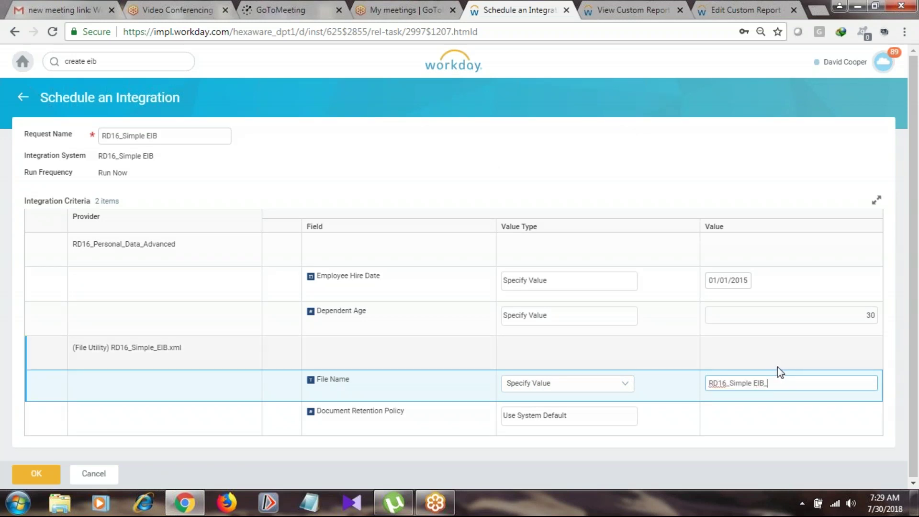
pyautogui.write('_Test')
pyautogui.click(778, 370)
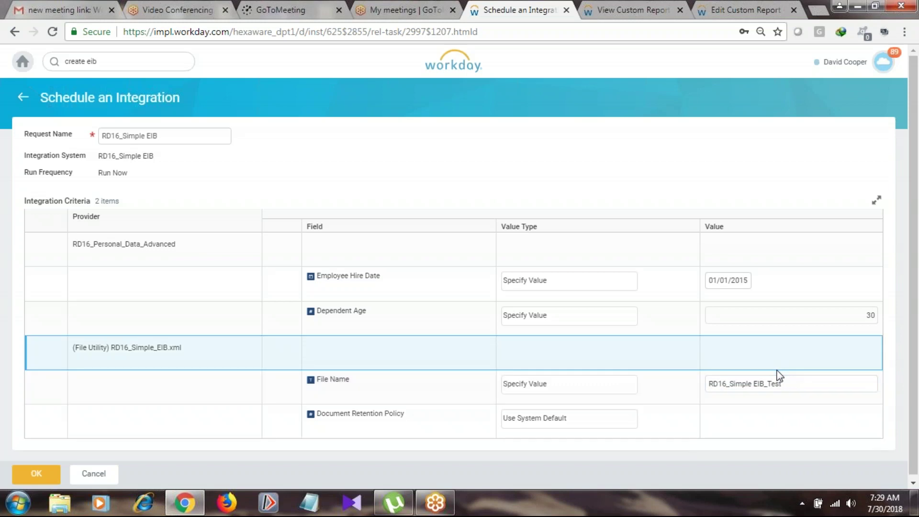
pyautogui.click(756, 382)
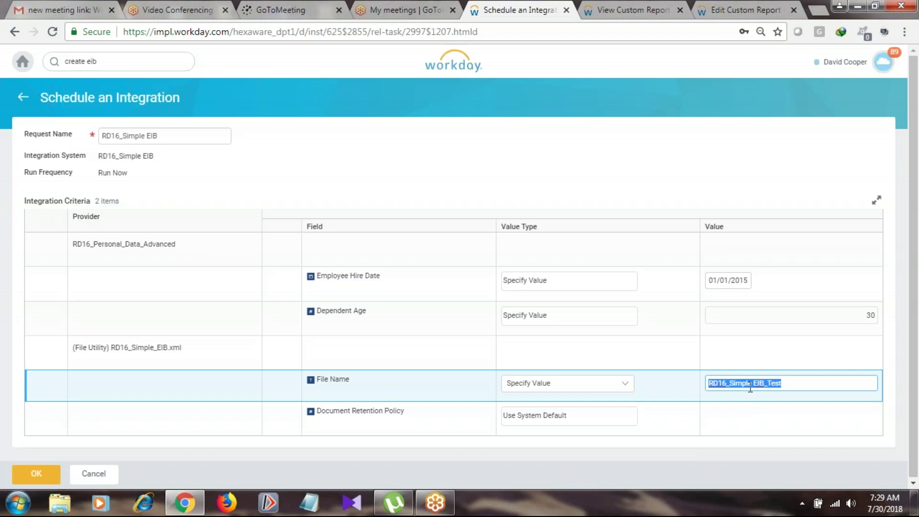
# Correct the File Name criterion's value to RD16_Simple_EIB_Test.
pyautogui.click(751, 386)
pyautogui.press('BackSpace')
pyautogui.write('_f')
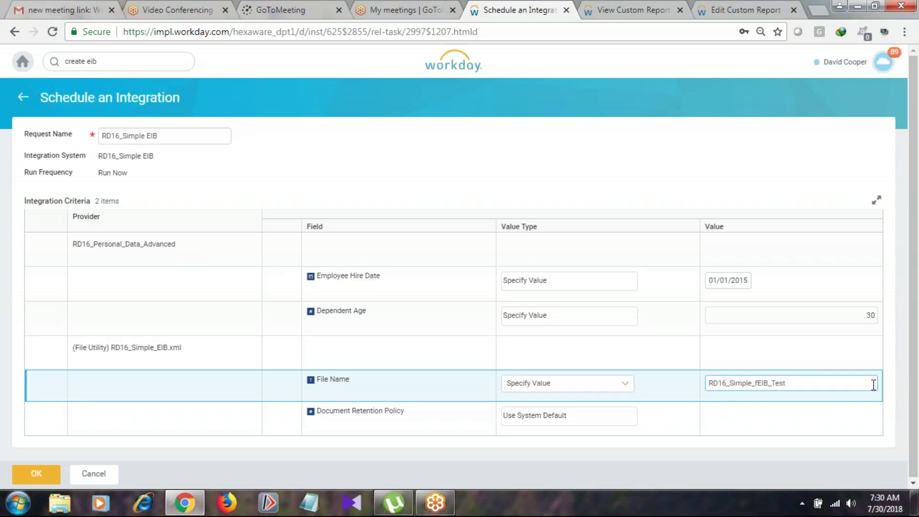
pyautogui.press('BackSpace')
pyautogui.moveTo(804, 381); pyautogui.dragTo(650, 382)
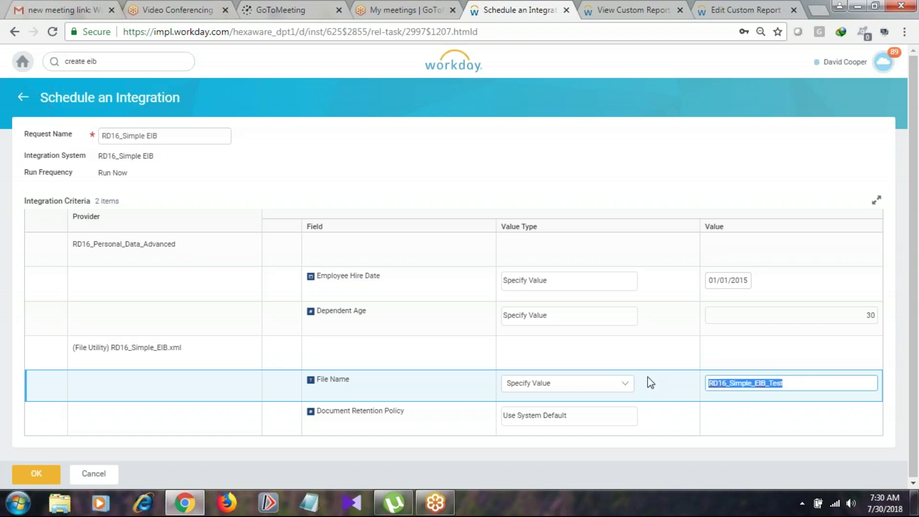
# Change the File Name criterion's value type to Use System Default.
pyautogui.click(630, 391)
pyautogui.click(630, 390)
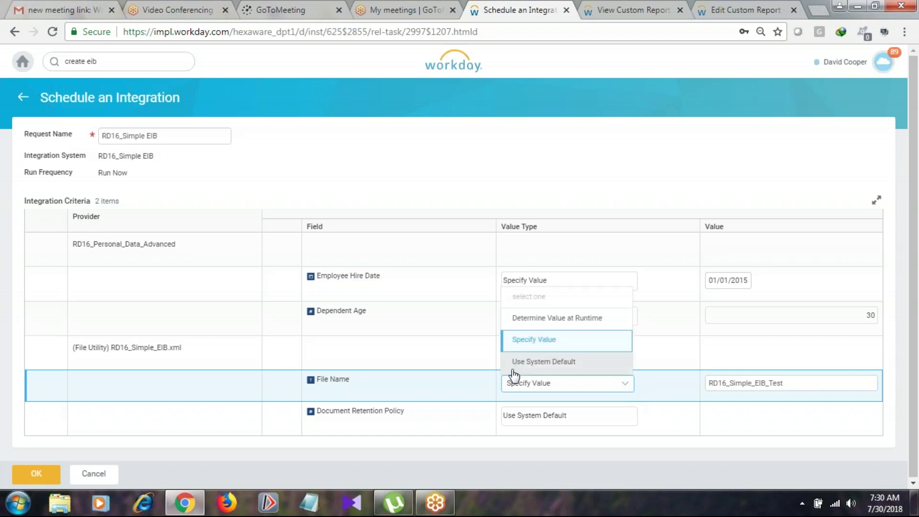
pyautogui.click(556, 364)
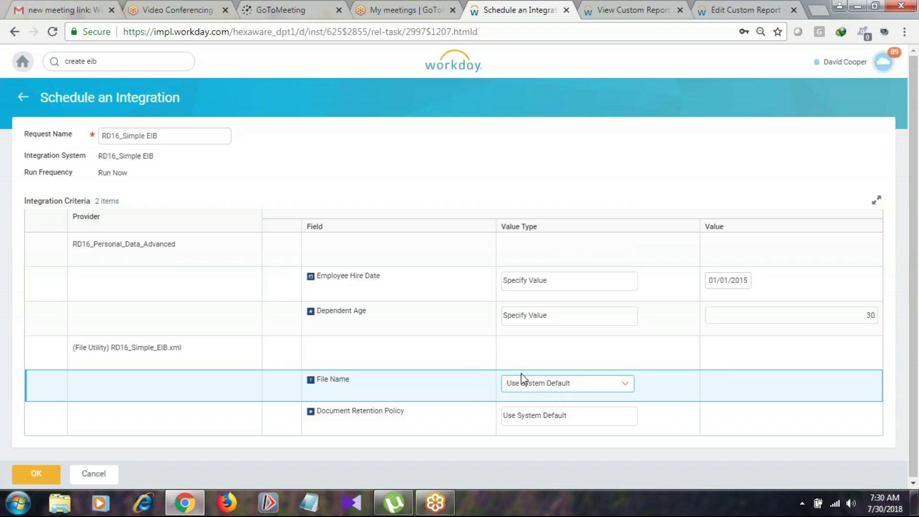
# Change the Document Retention Policy criterion's value type to Specify Value and enter 90 as its value.
pyautogui.moveTo(316, 412); pyautogui.dragTo(423, 418)
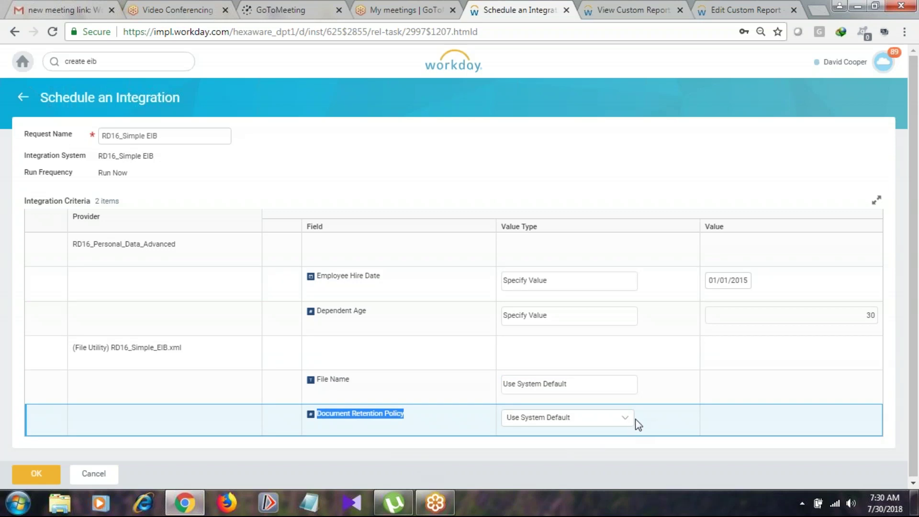
pyautogui.click(608, 426)
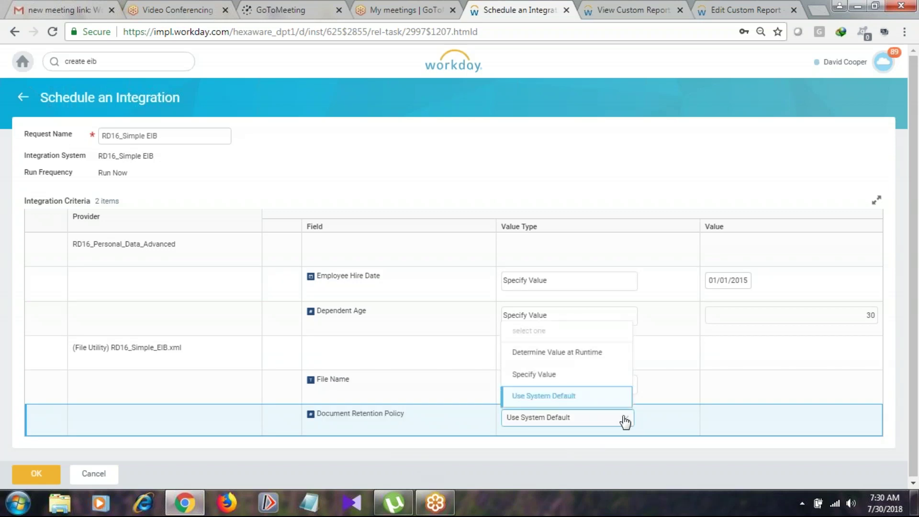
pyautogui.click(598, 378)
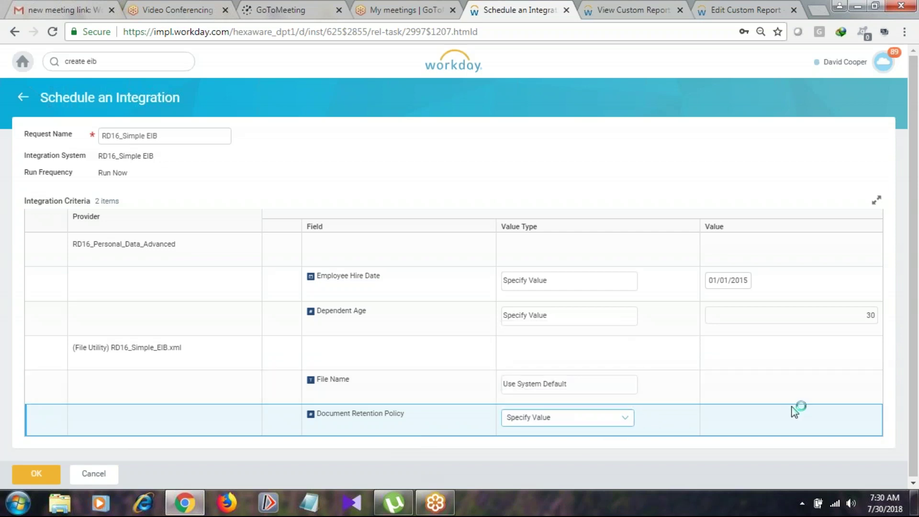
pyautogui.click(731, 417)
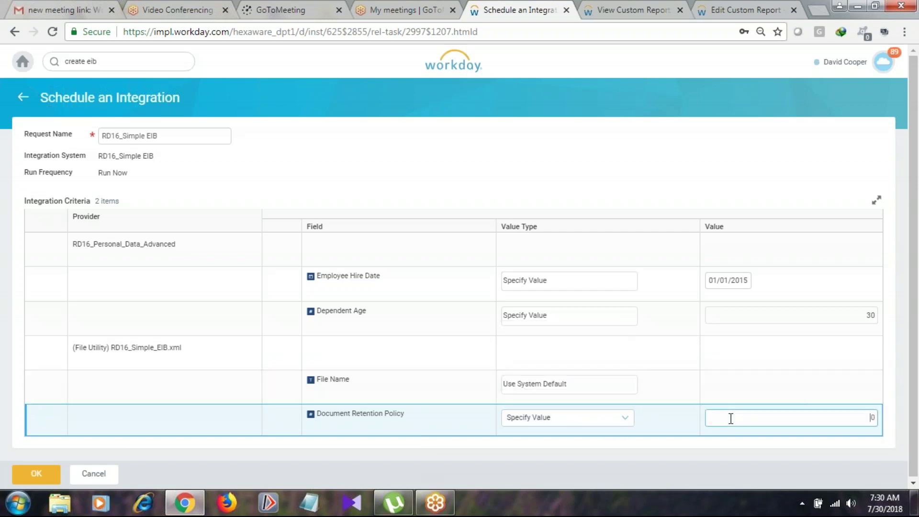
pyautogui.write('9')
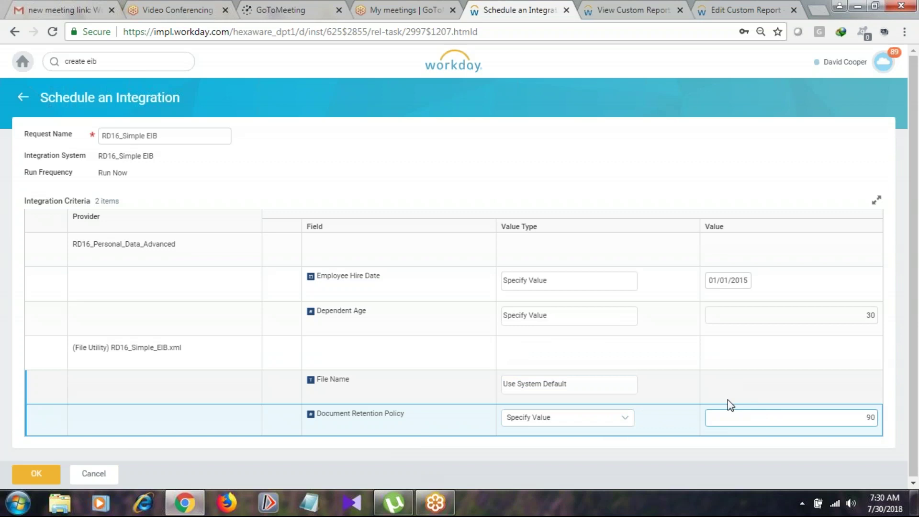
pyautogui.click(694, 452)
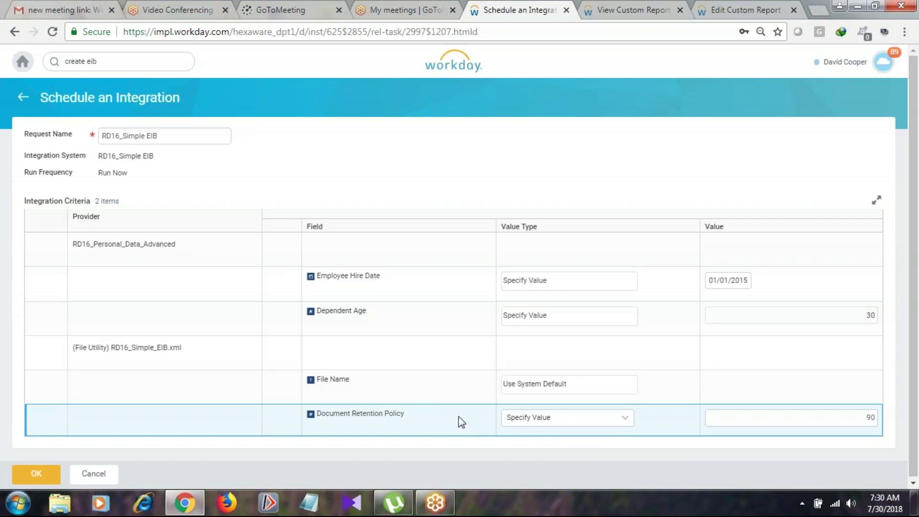
pyautogui.click(630, 420)
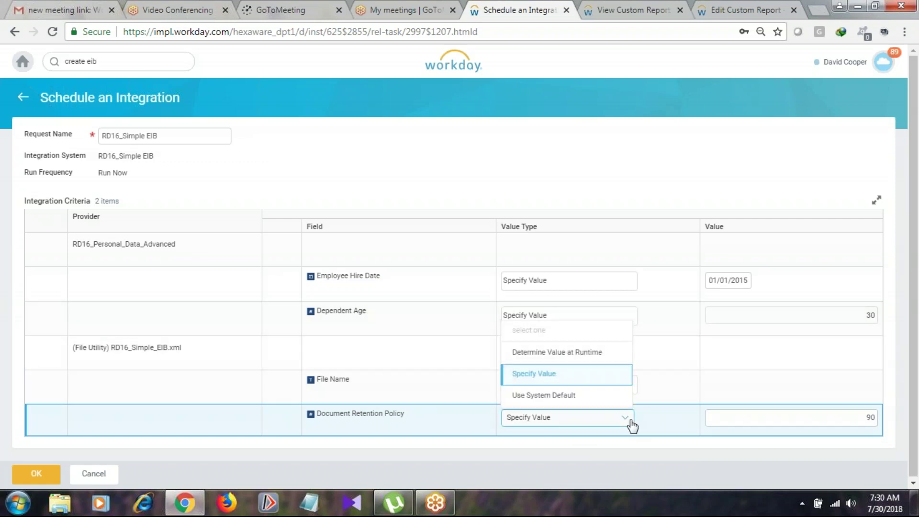
pyautogui.click(630, 421)
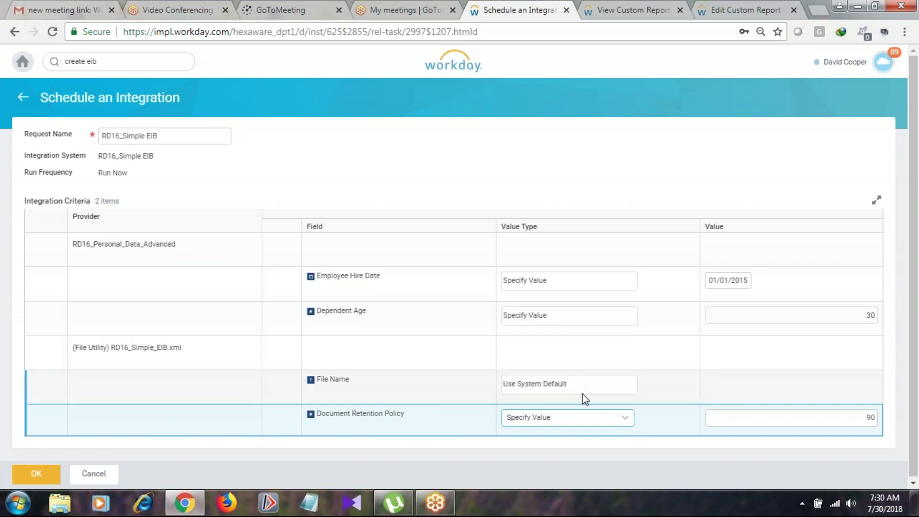
# Submit the integration request to run RD16_Simple EIB and refresh the background process until it finishes.
pyautogui.click(47, 474)
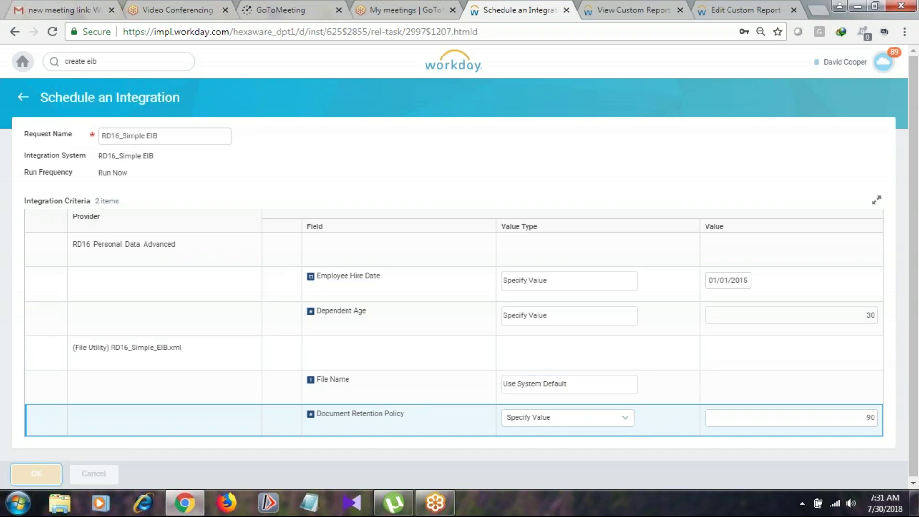
pyautogui.click(46, 223)
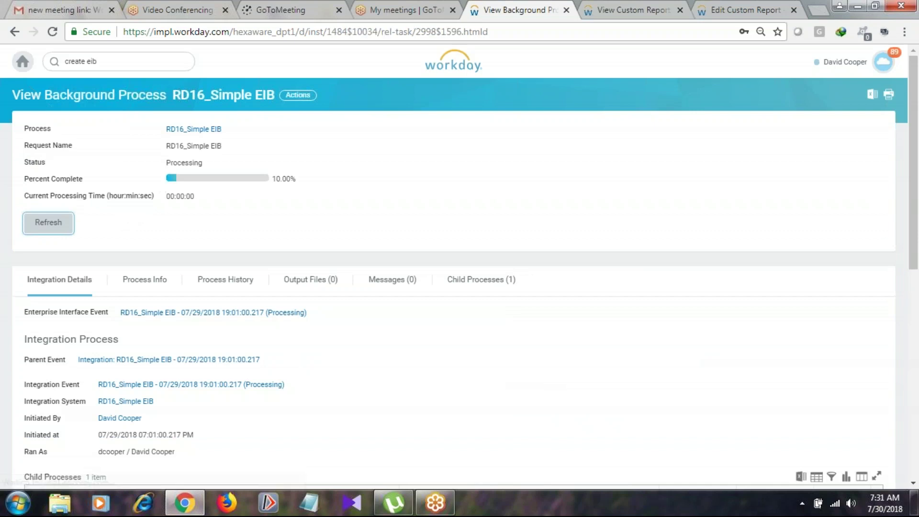
pyautogui.moveTo(164, 162); pyautogui.dragTo(233, 166)
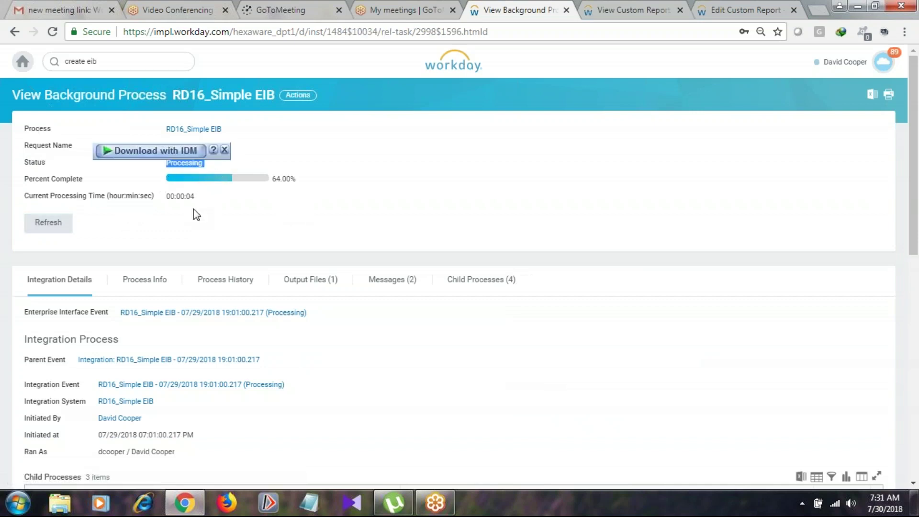
pyautogui.click(69, 226)
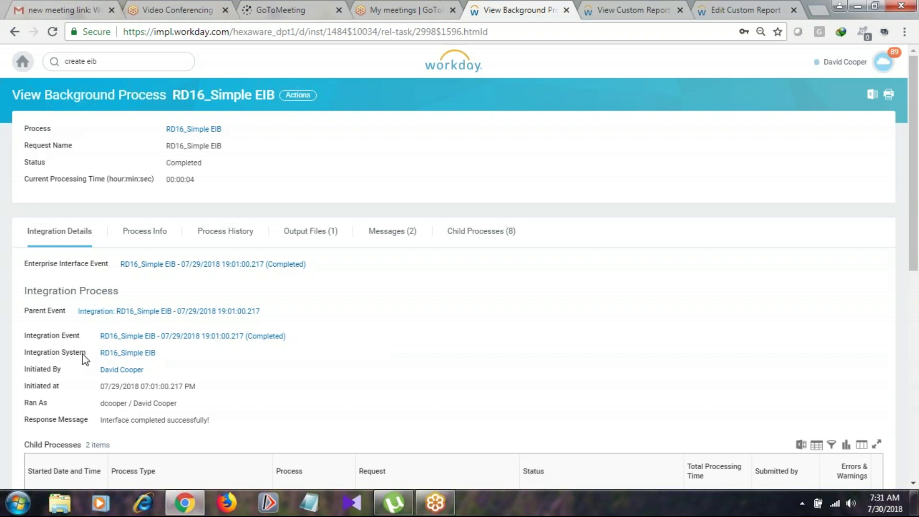
# Examine the run's integration system, initiator, start time, run-as account, response message and processing time.
pyautogui.moveTo(98, 355); pyautogui.dragTo(168, 359)
pyautogui.moveTo(94, 373); pyautogui.dragTo(150, 378)
pyautogui.moveTo(97, 388); pyautogui.dragTo(207, 392)
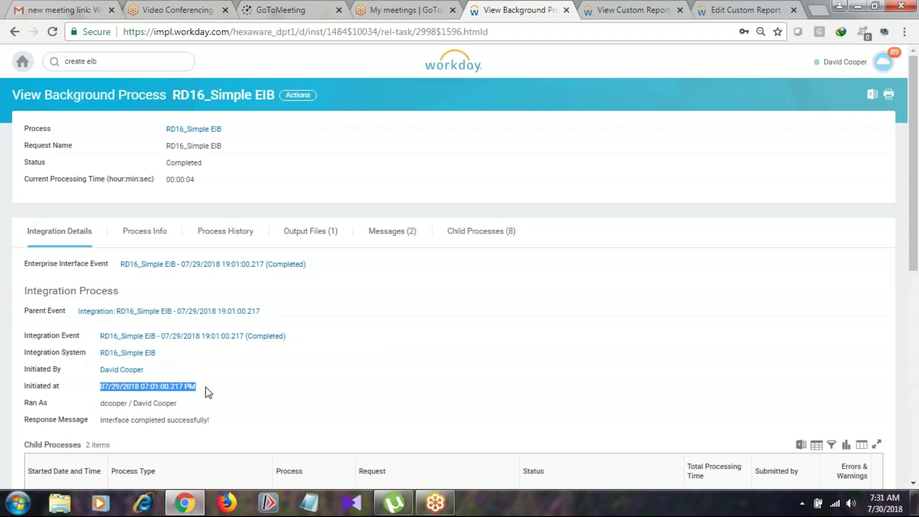
pyautogui.moveTo(99, 404); pyautogui.dragTo(176, 405)
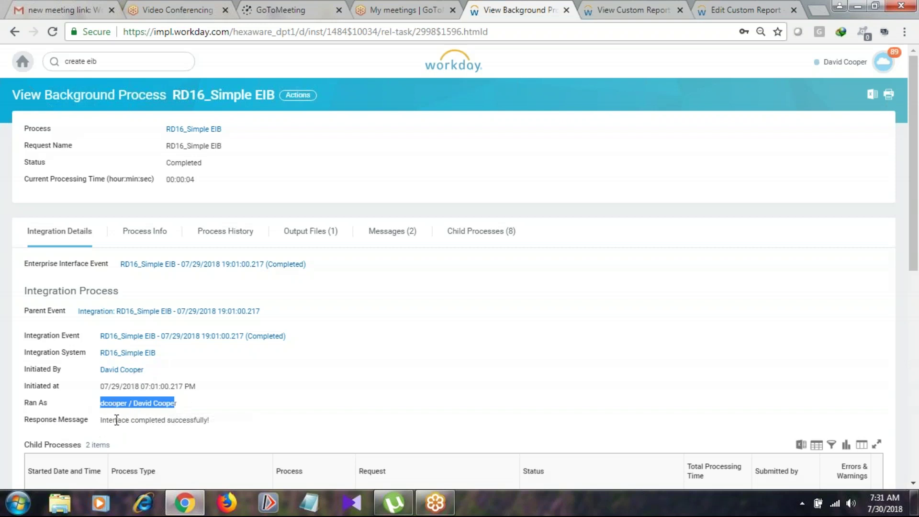
pyautogui.moveTo(99, 425); pyautogui.dragTo(222, 424)
pyautogui.moveTo(210, 163)
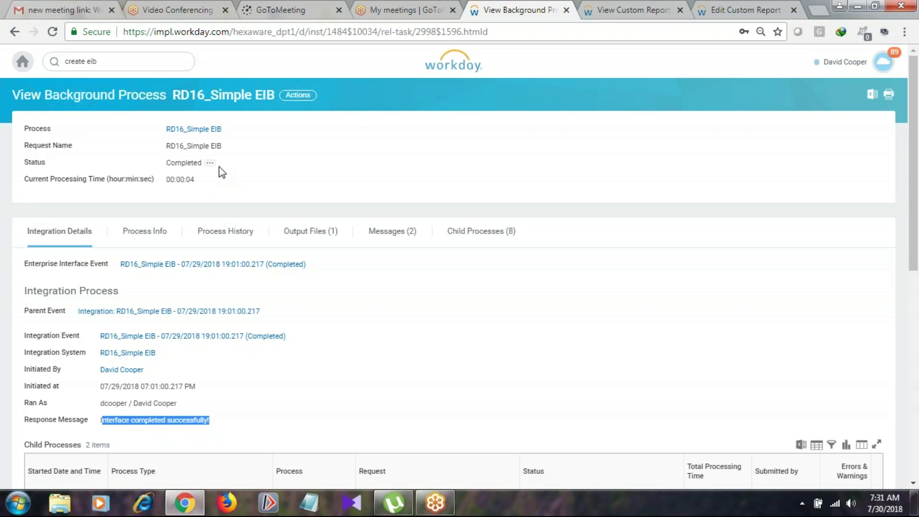
pyautogui.click(170, 179)
pyautogui.moveTo(171, 179); pyautogui.dragTo(215, 190)
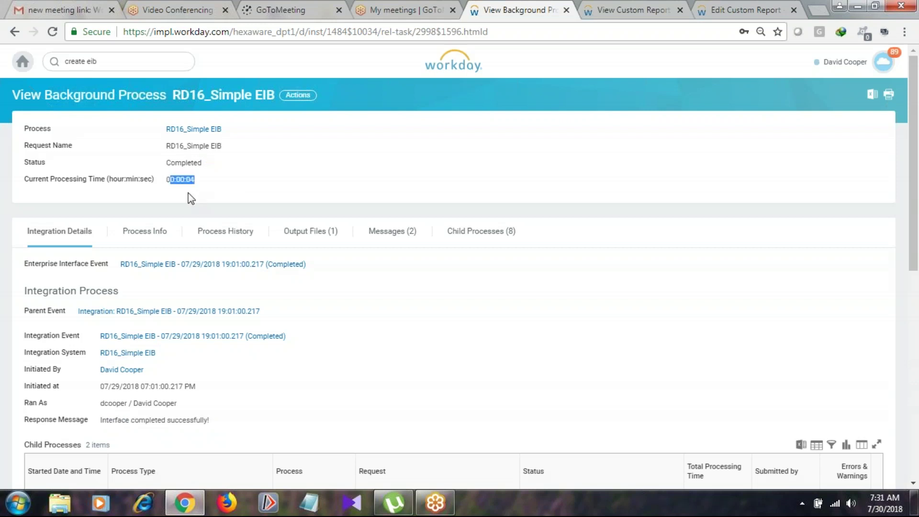
# Examine the background process's timing information and its integration history of the last five runs.
pyautogui.click(146, 233)
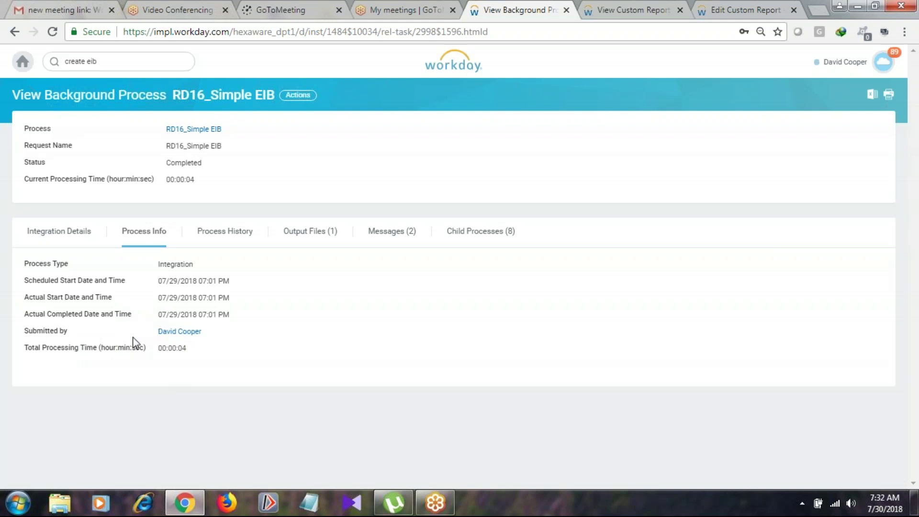
pyautogui.moveTo(162, 348); pyautogui.dragTo(185, 344)
pyautogui.click(210, 237)
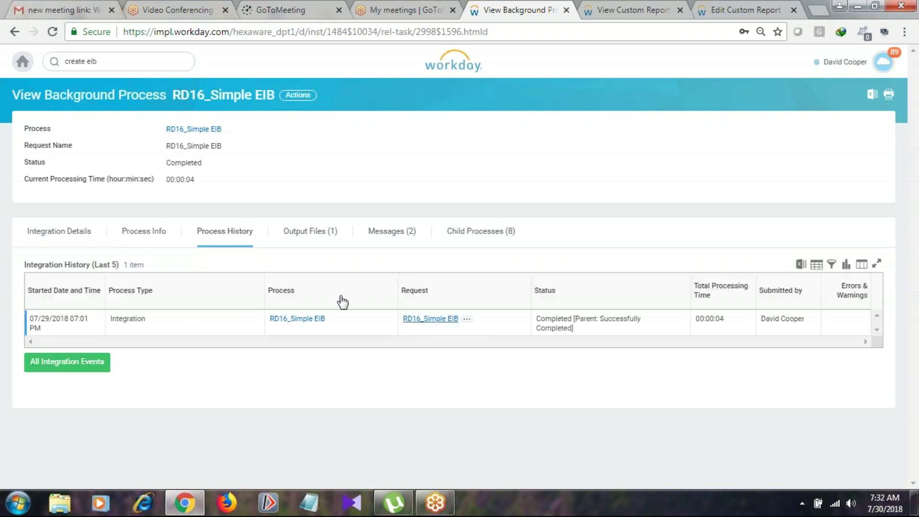
pyautogui.moveTo(27, 267); pyautogui.dragTo(159, 262)
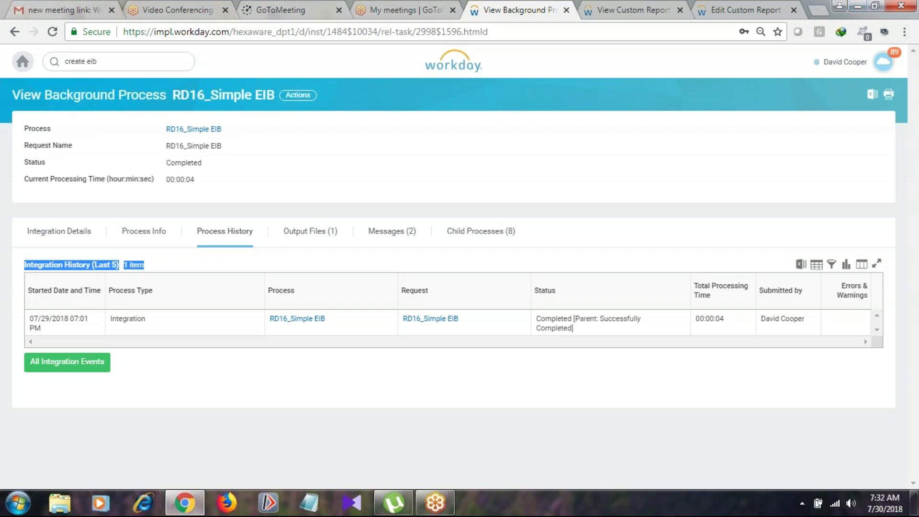
pyautogui.click(26, 261)
pyautogui.moveTo(24, 265); pyautogui.dragTo(120, 264)
pyautogui.moveTo(24, 316); pyautogui.dragTo(799, 320)
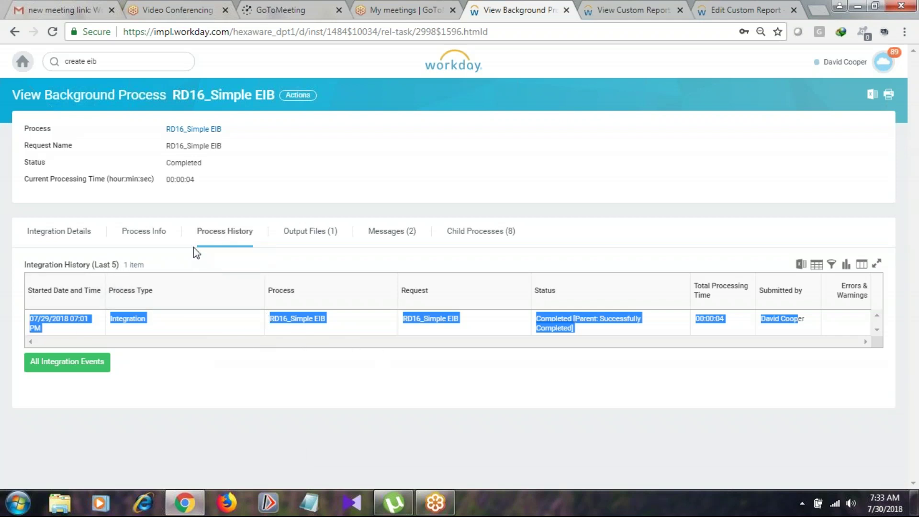
# Review the output files, process messages and child processes of the RD16_Simple EIB run.
pyautogui.click(323, 239)
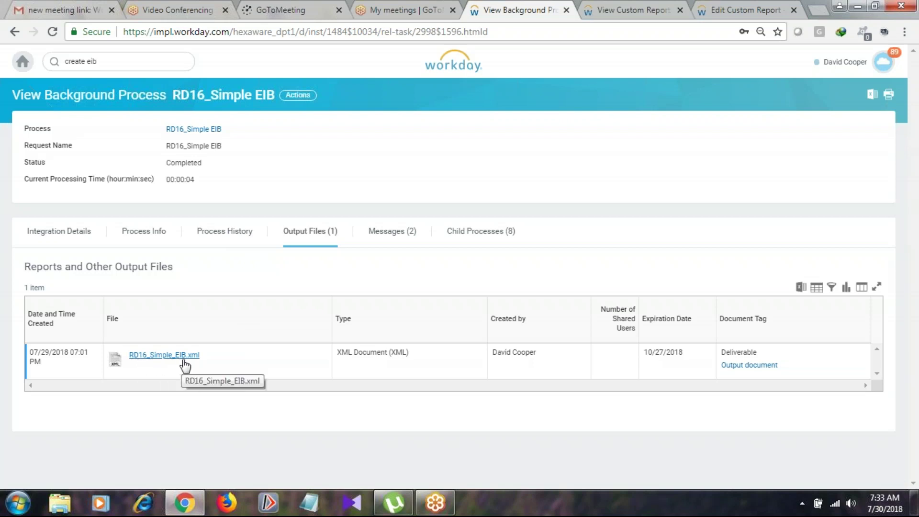
pyautogui.click(404, 233)
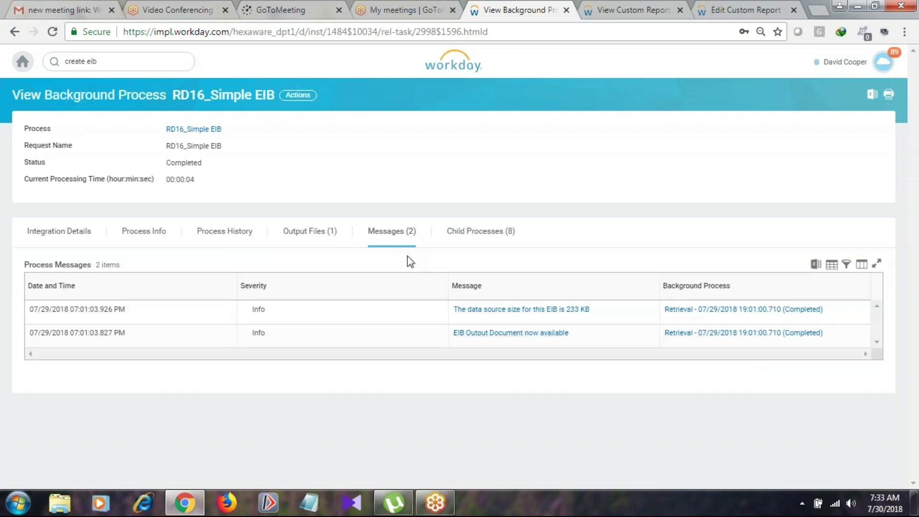
pyautogui.moveTo(579, 333)
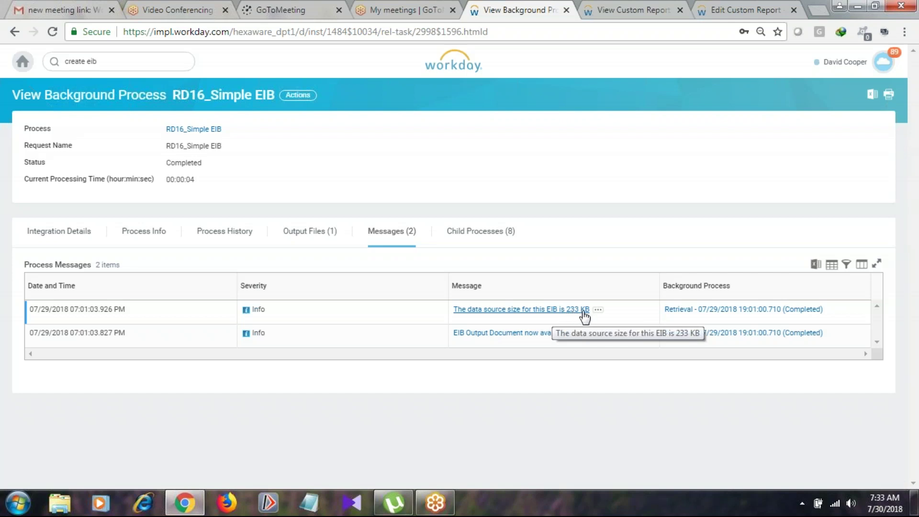
pyautogui.click(292, 232)
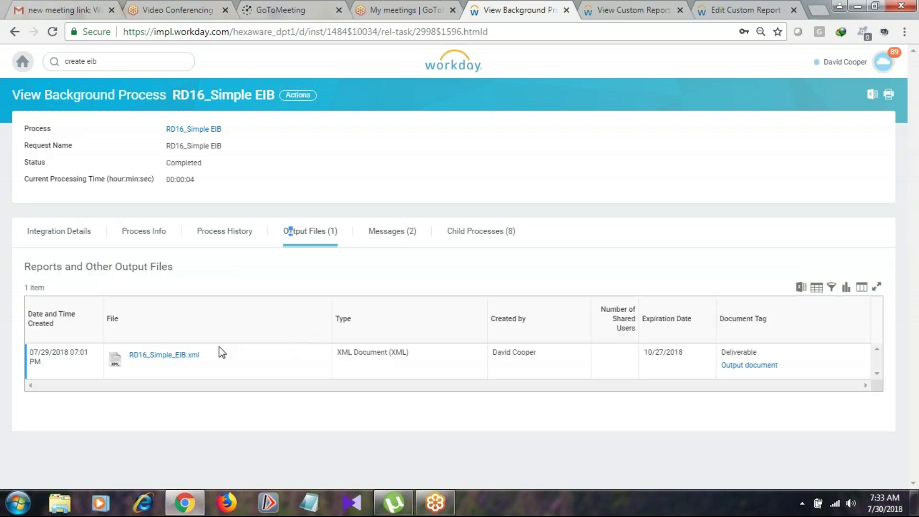
pyautogui.click(407, 231)
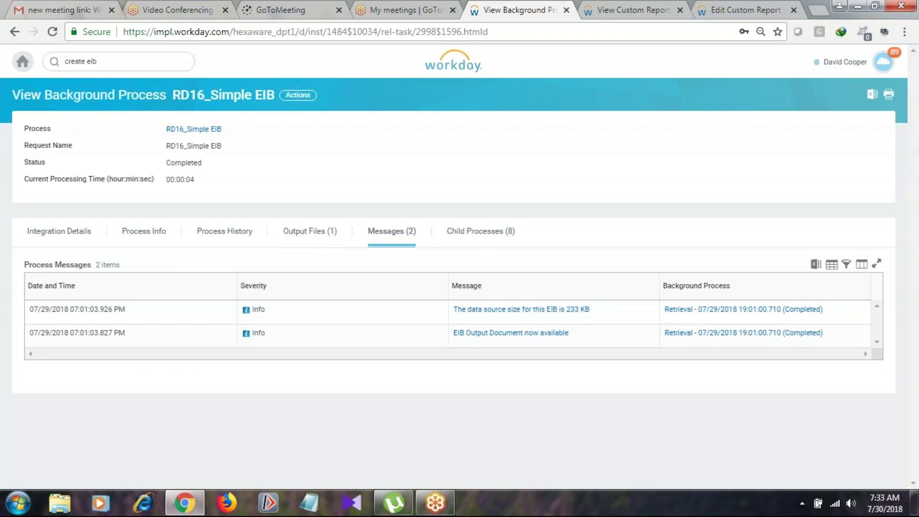
pyautogui.click(478, 231)
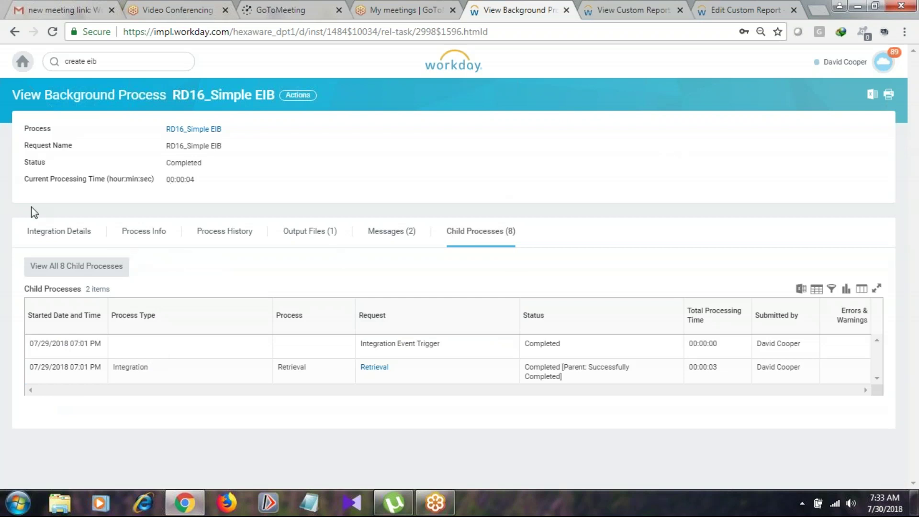
# Open the run's Enterprise Interface Event from the integration details and examine the Employee Hire Date and Dependent Age values it used.
pyautogui.click(85, 231)
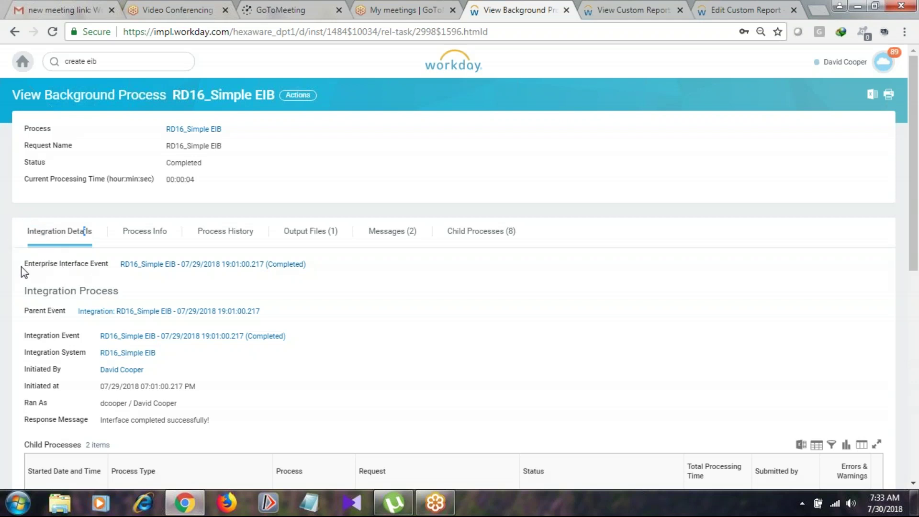
pyautogui.moveTo(21, 267); pyautogui.dragTo(131, 268)
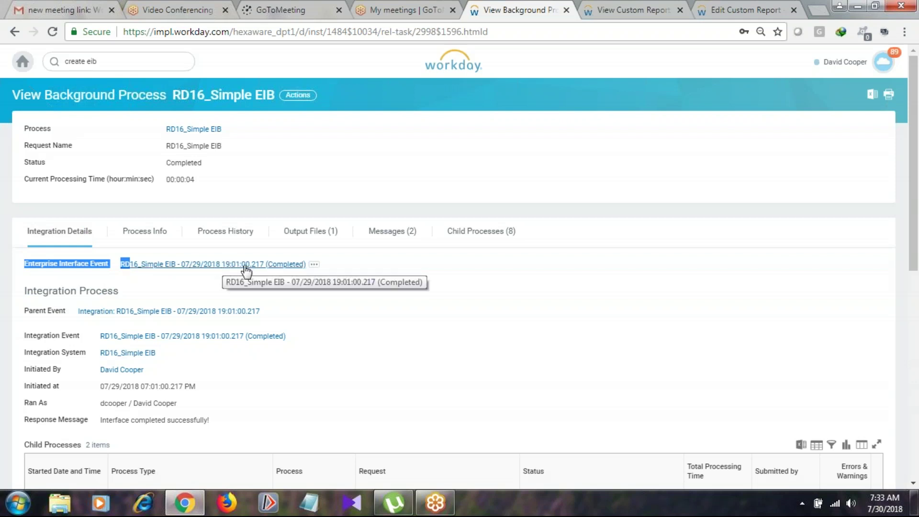
pyautogui.scroll(-4, 223, 270)
pyautogui.scroll(4, 238, 387)
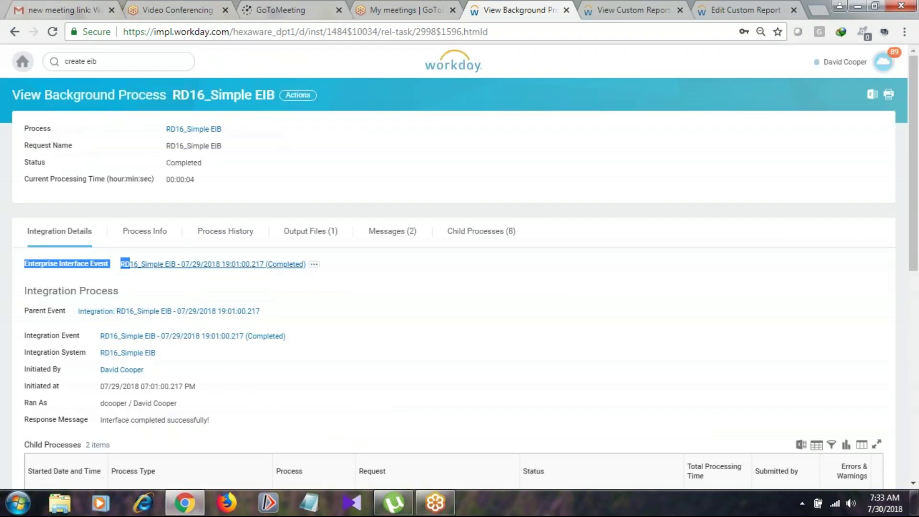
pyautogui.click(182, 268)
pyautogui.click(245, 269)
pyautogui.scroll(-9, 242, 275)
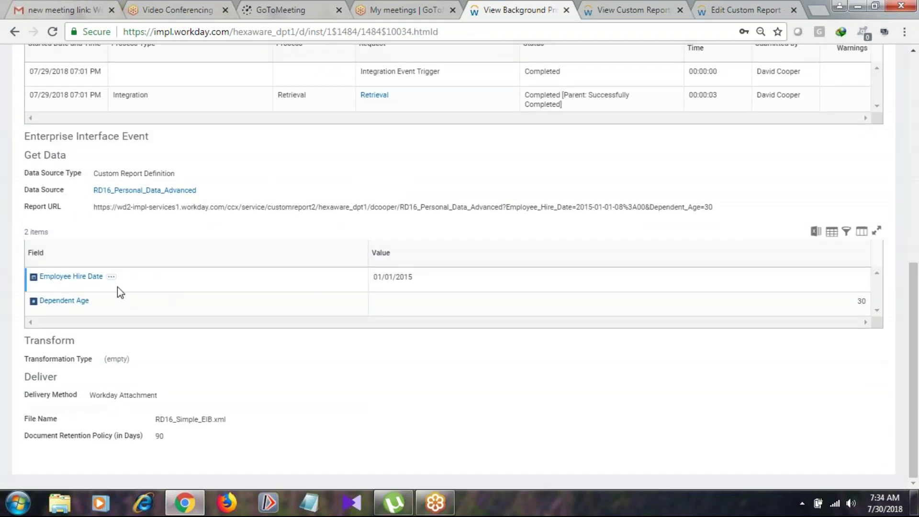
pyautogui.moveTo(456, 274); pyautogui.dragTo(39, 293)
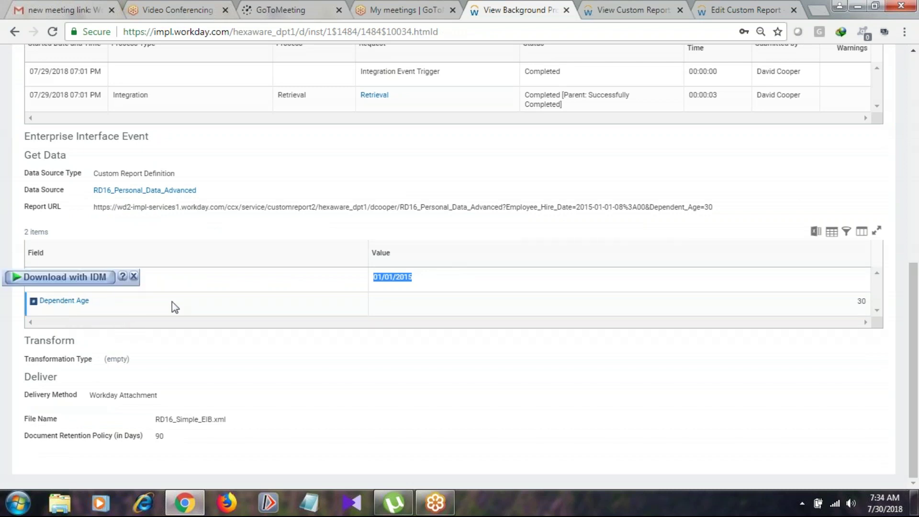
# Re-examine the run's Employee Hire Date and Dependent Age field values against its integration details.
pyautogui.moveTo(846, 300); pyautogui.dragTo(99, 278)
pyautogui.scroll(8, 409, 300)
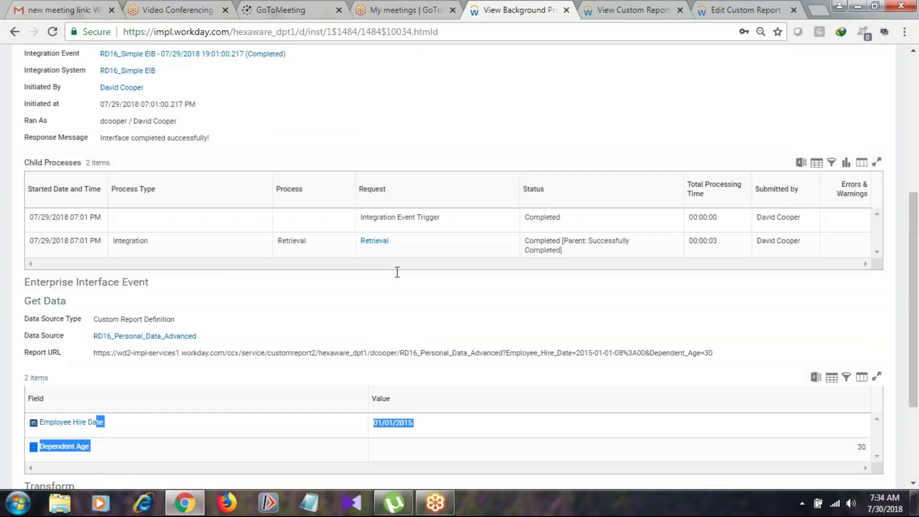
pyautogui.scroll(1, 51, 175)
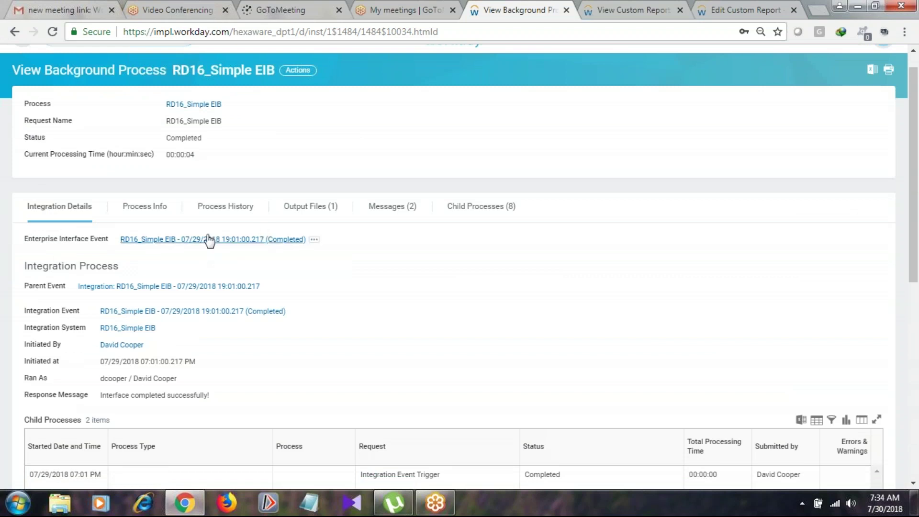
pyautogui.scroll(-8, 330, 322)
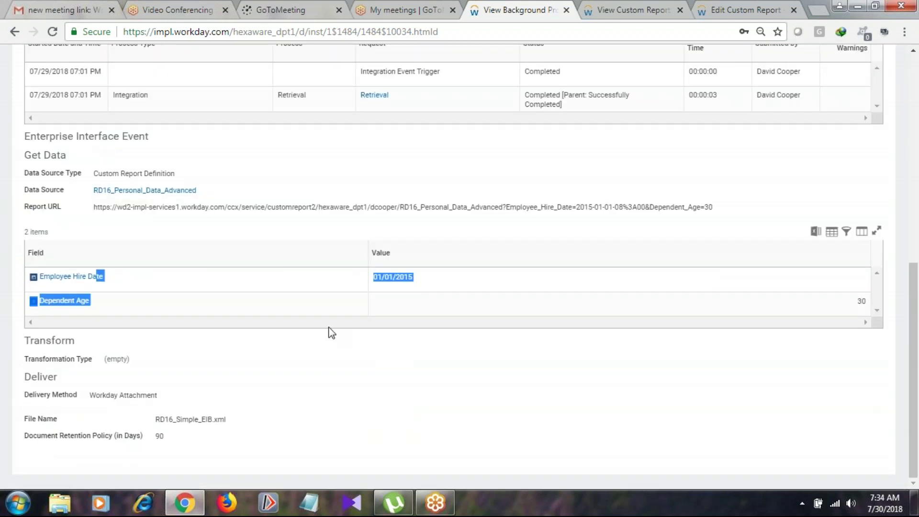
pyautogui.scroll(6, 330, 331)
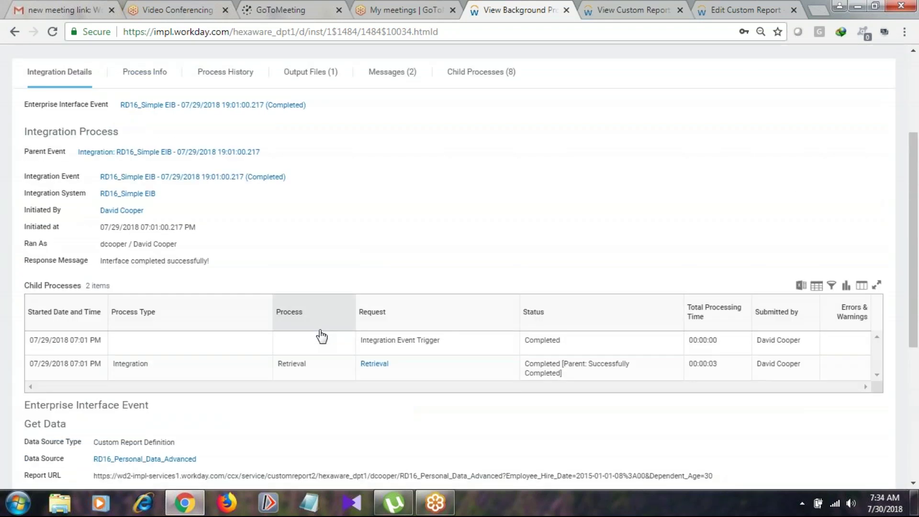
pyautogui.scroll(-2, 322, 334)
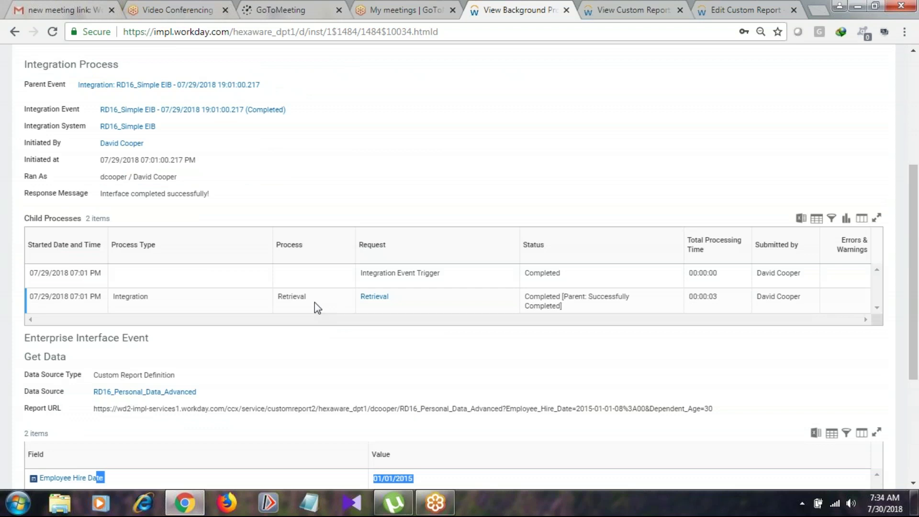
pyautogui.scroll(5, 314, 303)
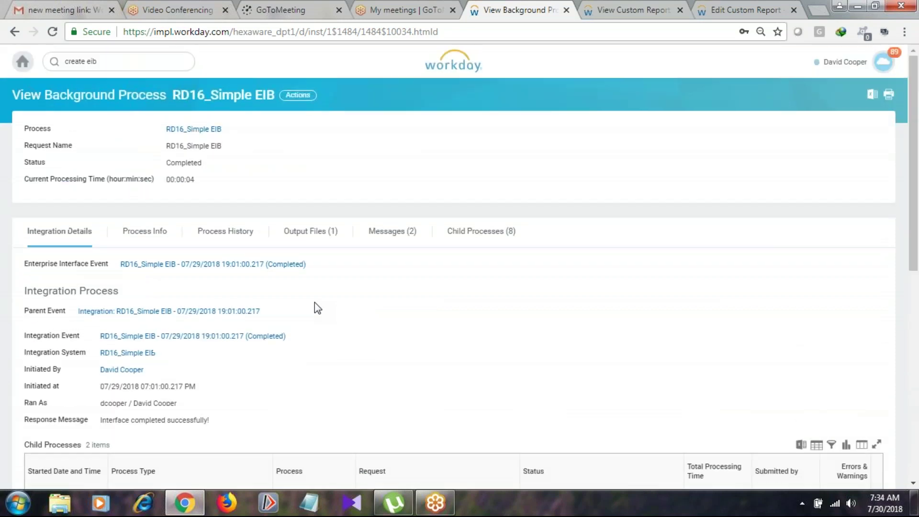
# Download the output file RD16_Simple_EIB.xml from the background process's output files.
pyautogui.scroll(-1, 123, 246)
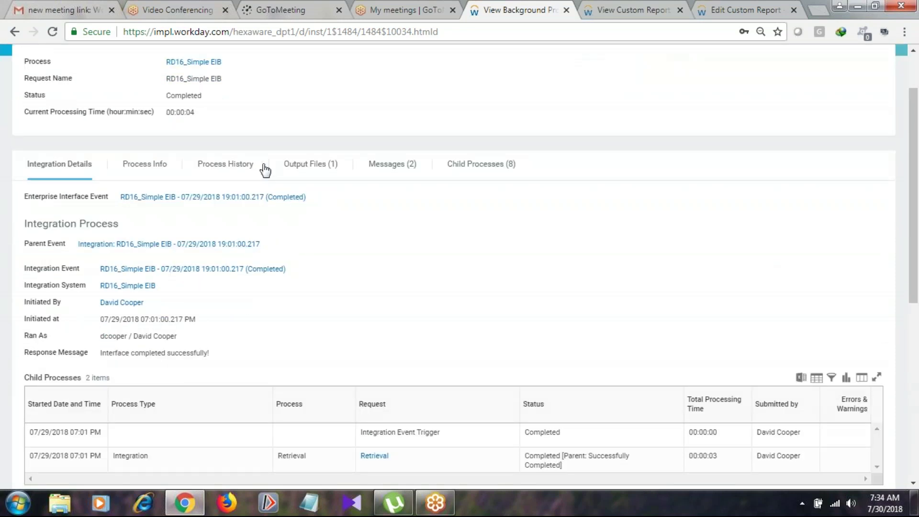
pyautogui.click(297, 165)
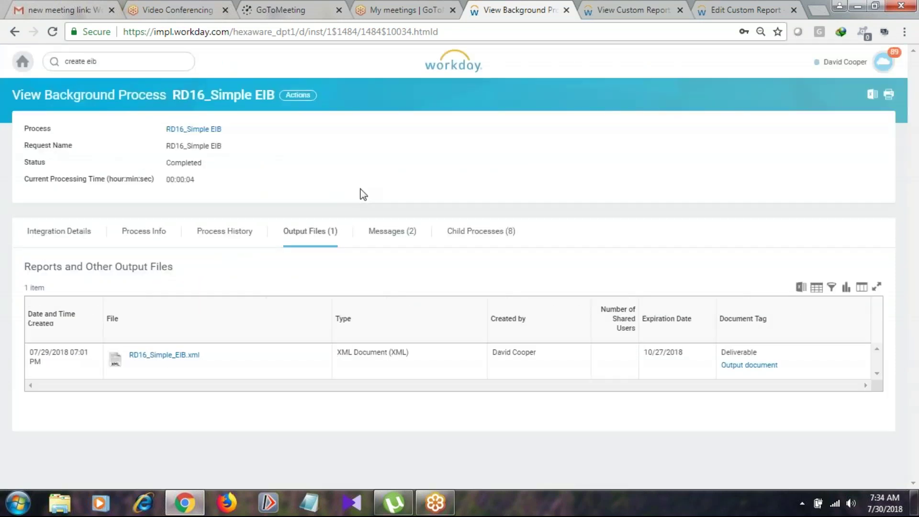
pyautogui.click(181, 360)
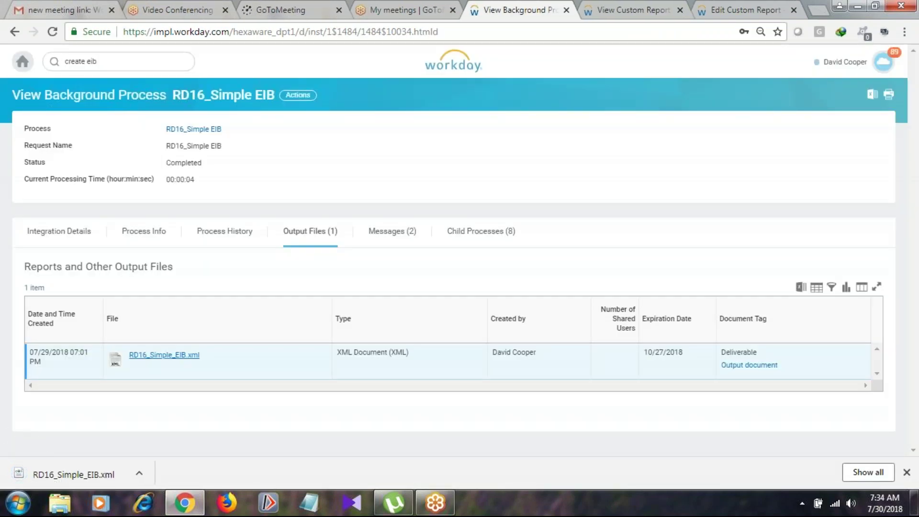
pyautogui.moveTo(42, 479); pyautogui.dragTo(163, 473)
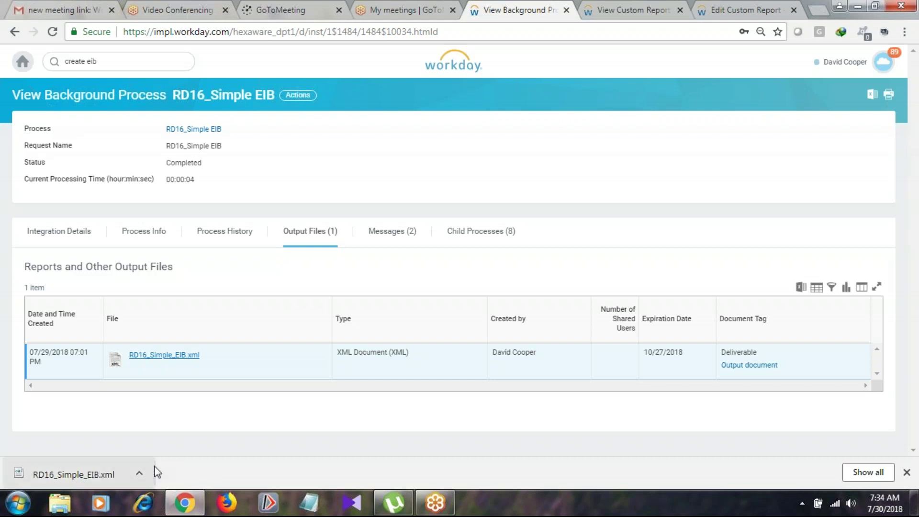
# Start oXygen XML Developer, continue with the evaluation version, and return to the downloaded file in the browser.
pyautogui.click(265, 502)
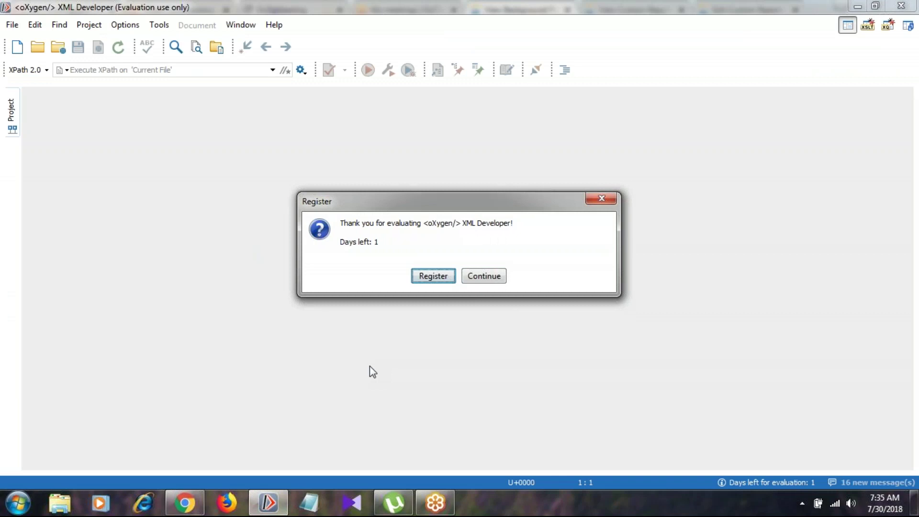
pyautogui.click(483, 277)
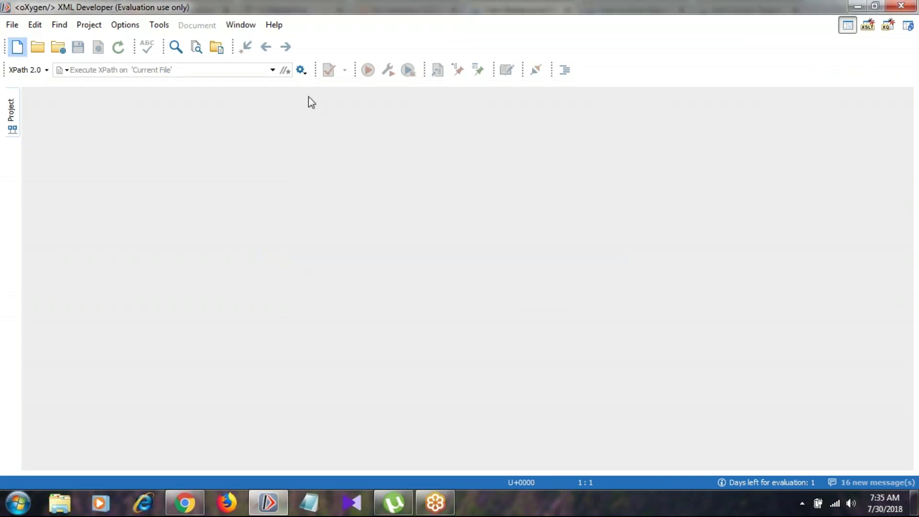
pyautogui.click(858, 7)
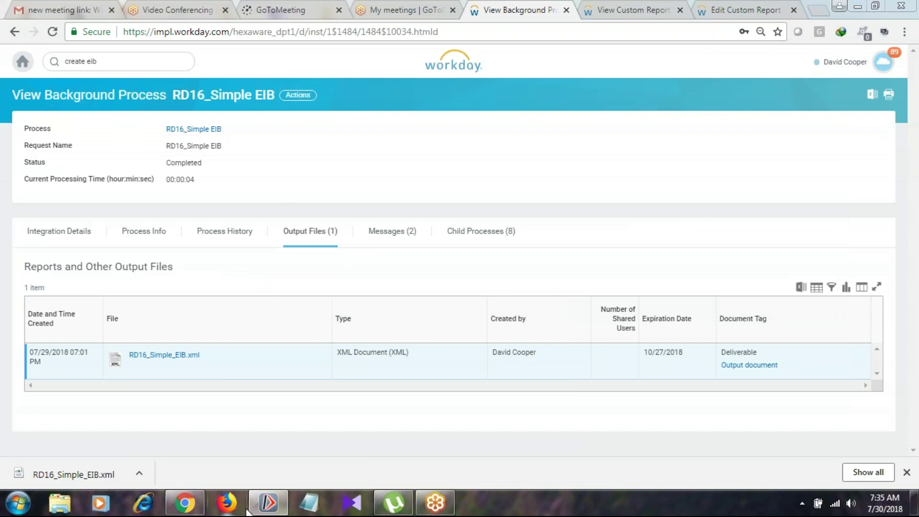
pyautogui.click(270, 507)
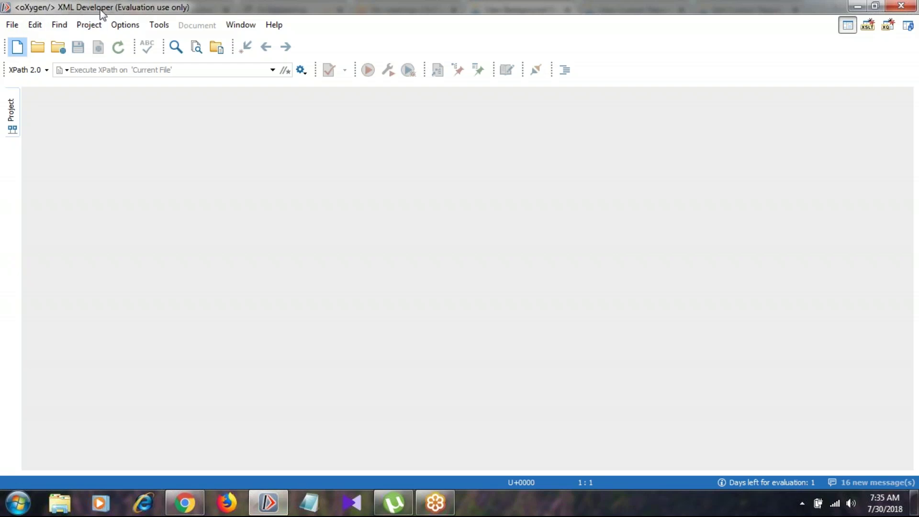
pyautogui.click(278, 504)
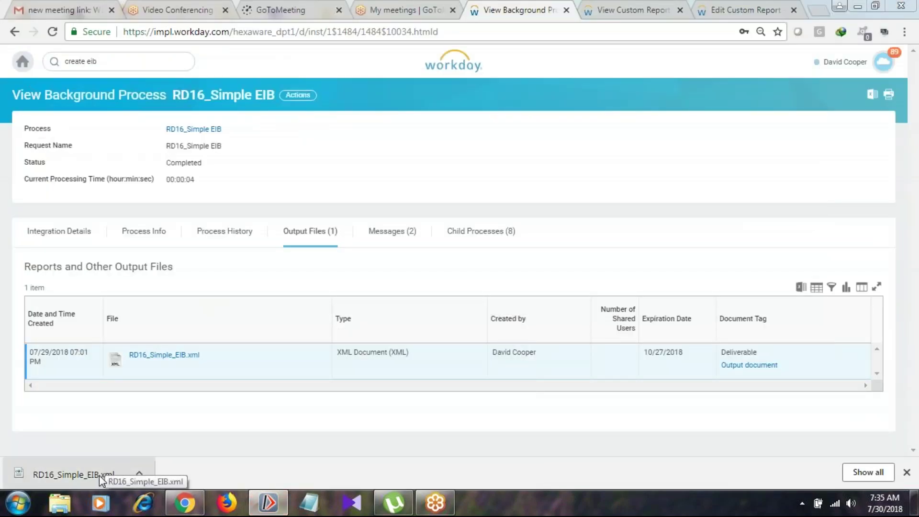
# Open the downloaded RD16_Simple_EIB.xml in oXygen XML Developer and format and indent its content.
pyautogui.moveTo(77, 476); pyautogui.dragTo(273, 301)
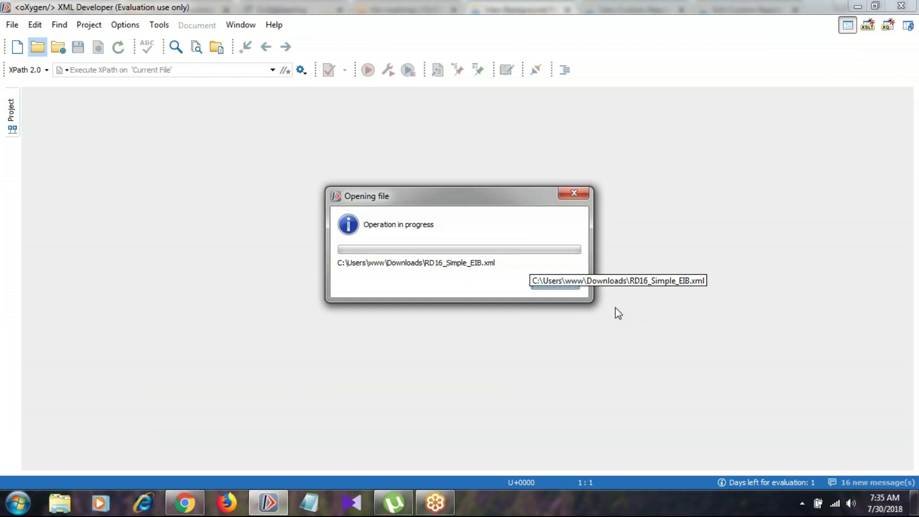
pyautogui.click(426, 311)
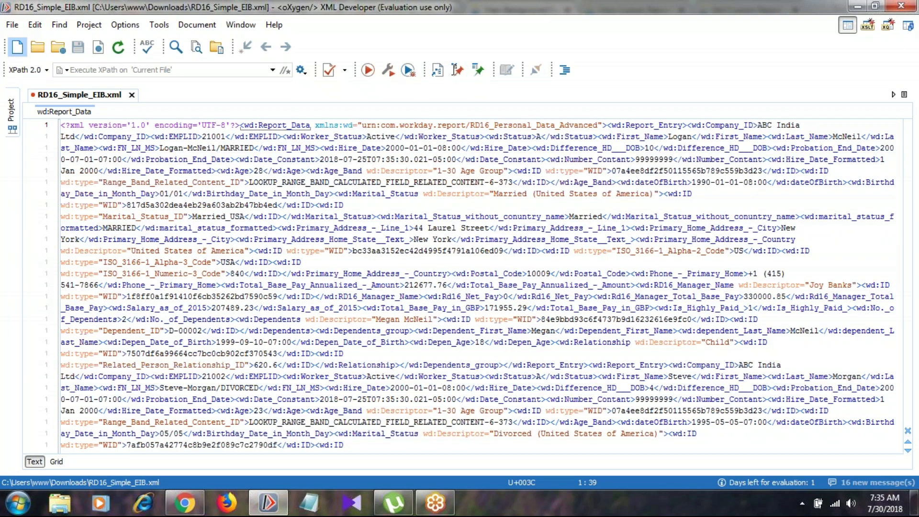
pyautogui.click(563, 70)
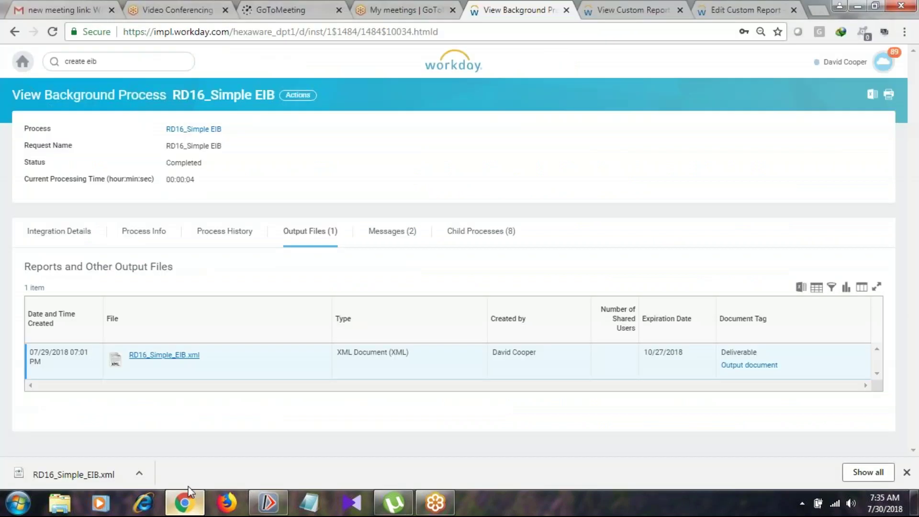
# Open the downloaded RD16_Simple_EIB.xml from the browser in Notepad, maximize it, and examine the unformatted XML.
pyautogui.click(185, 503)
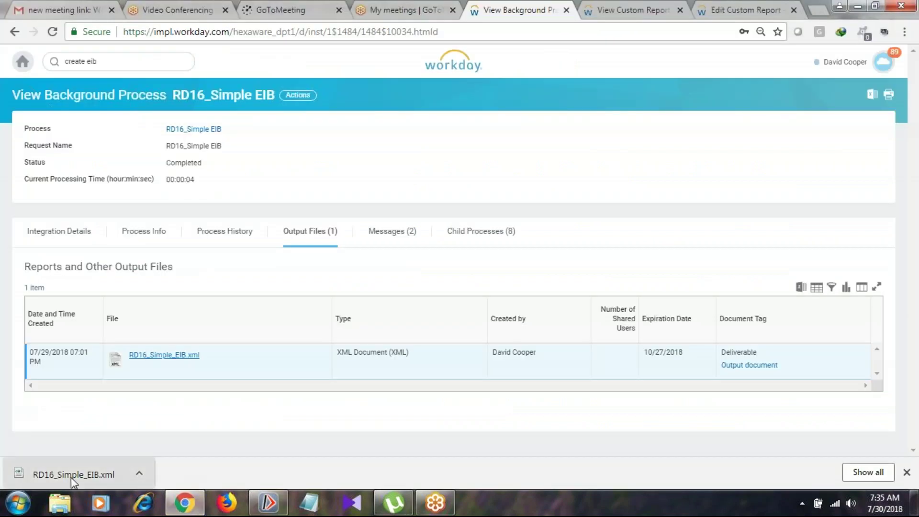
pyautogui.moveTo(70, 478); pyautogui.dragTo(338, 357)
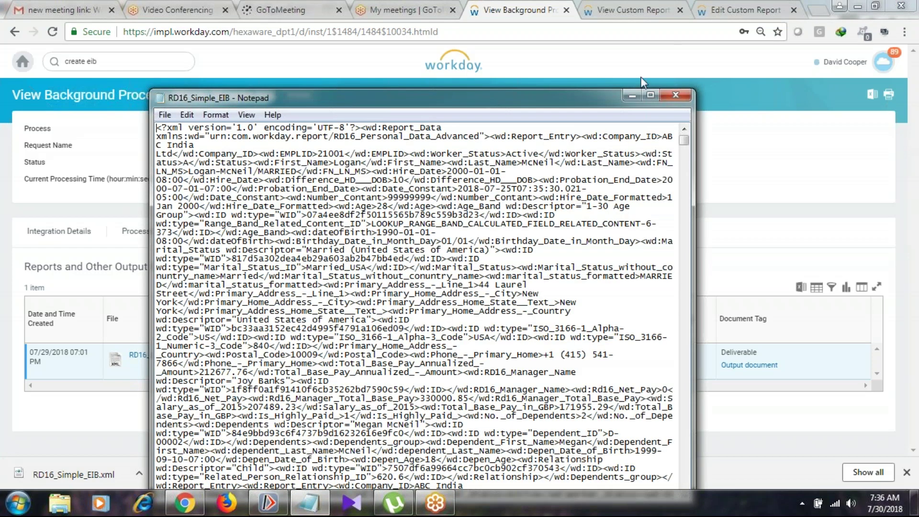
pyautogui.click(650, 95)
pyautogui.scroll(-15, 533, 278)
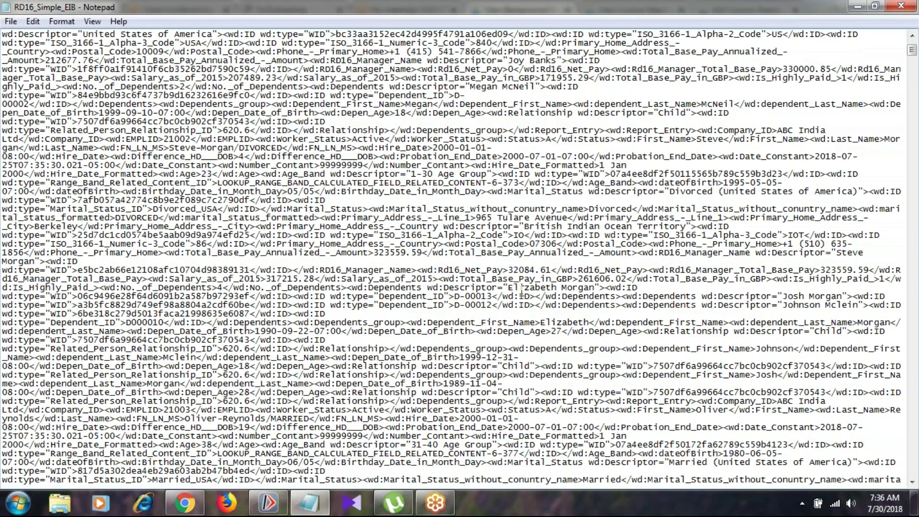
pyautogui.scroll(-15, 493, 337)
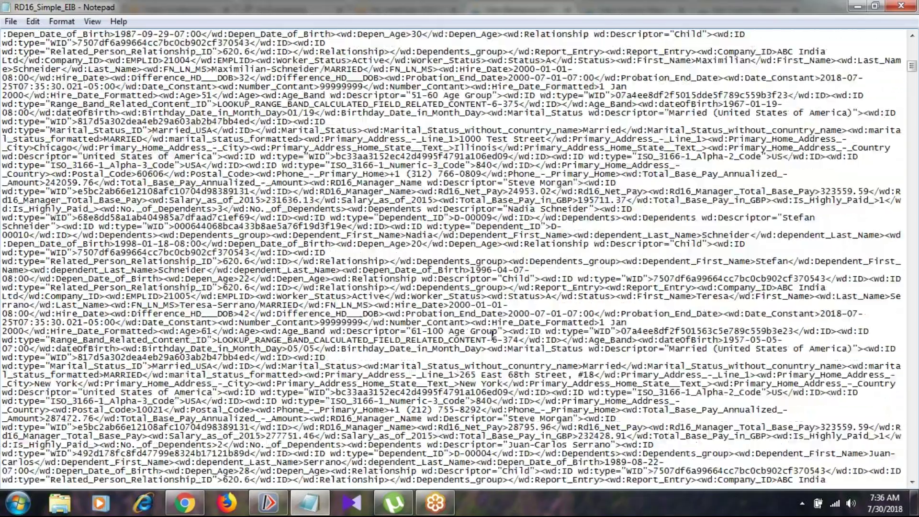
pyautogui.scroll(-7, 489, 343)
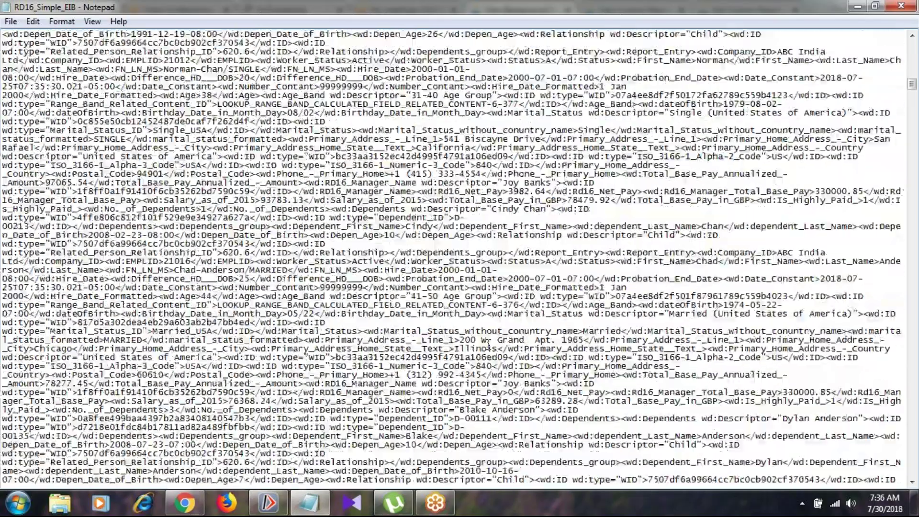
pyautogui.scroll(5, 488, 317)
# Switch back to oXygen XML Developer and reapply Format and Indent to RD16_Simple_EIB.xml.
pyautogui.click(269, 503)
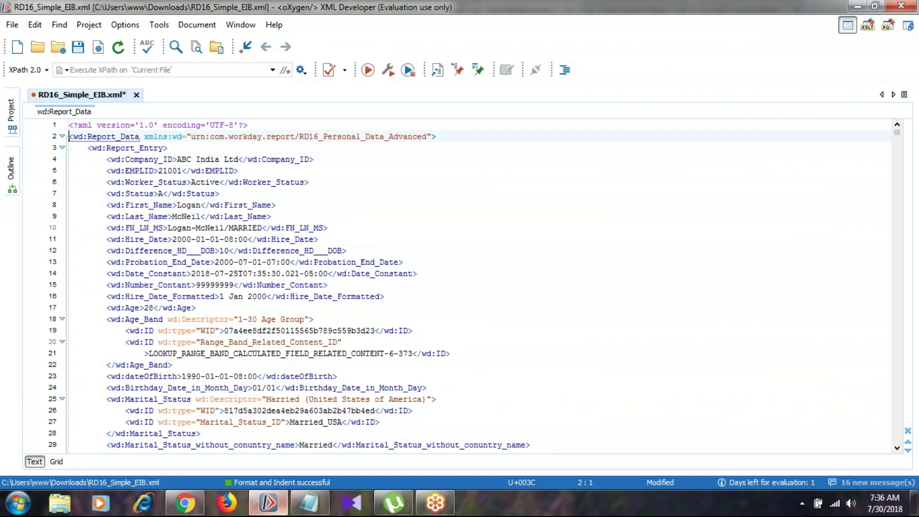
pyautogui.click(566, 71)
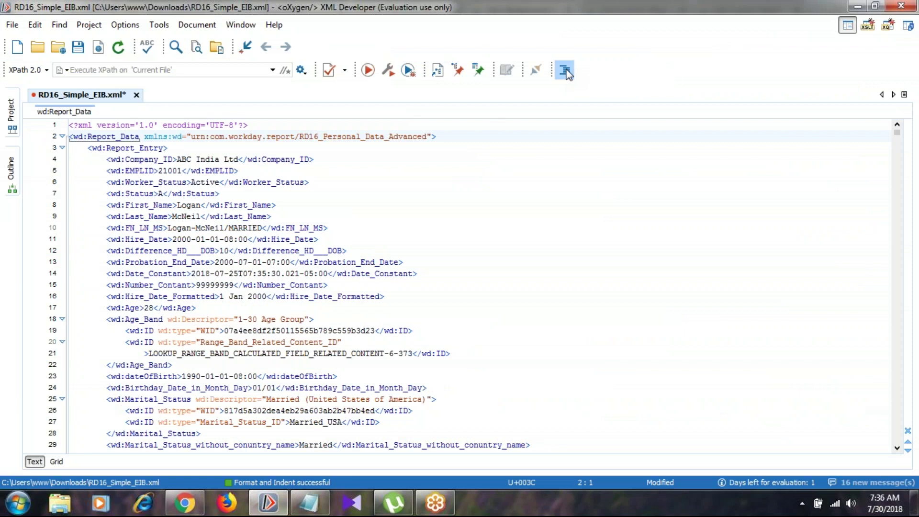
pyautogui.click(566, 71)
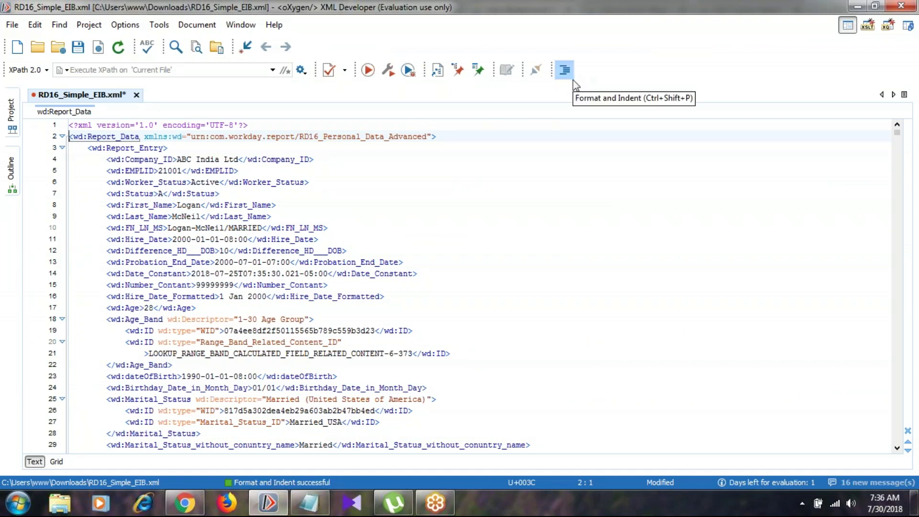
# Examine the first Report_Entry's elements, from Company_ID, EMPLID and Worker_Status through the name, hire date and Difference_HD___DOB fields.
pyautogui.click(210, 205)
pyautogui.scroll(-4, 211, 230)
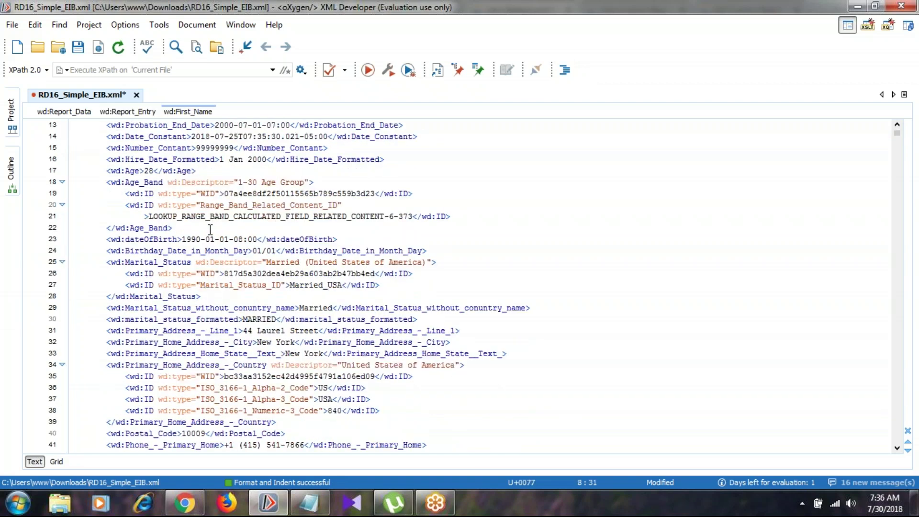
pyautogui.scroll(4, 227, 217)
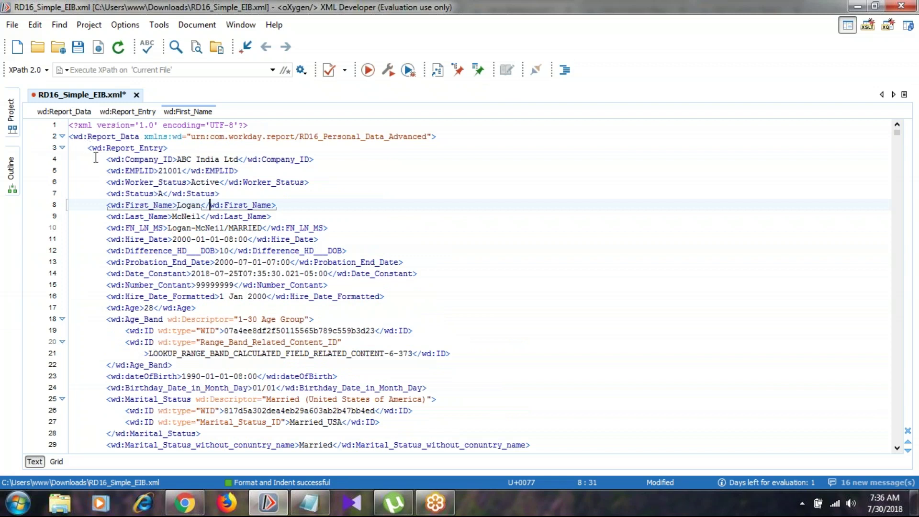
pyautogui.moveTo(89, 148); pyautogui.dragTo(187, 160)
pyautogui.moveTo(107, 171); pyautogui.dragTo(167, 172)
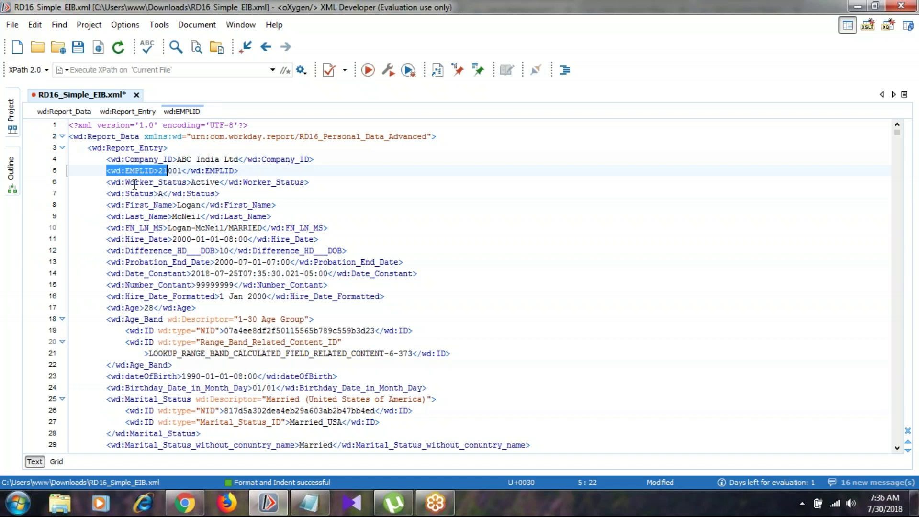
pyautogui.moveTo(97, 183); pyautogui.dragTo(187, 182)
pyautogui.moveTo(107, 194); pyautogui.dragTo(148, 238)
pyautogui.click(130, 249)
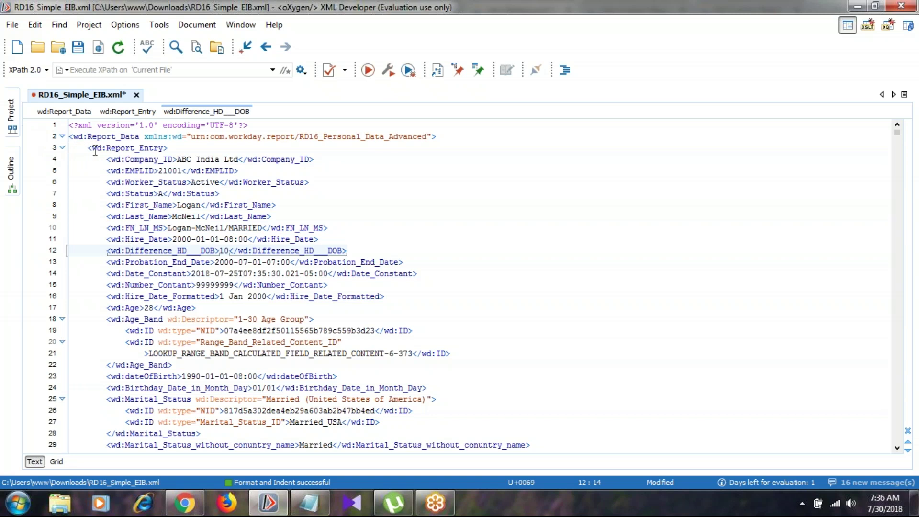
# Collapse the first thirteen Report_Entry elements, leaving the entry starting at line 918 expanded.
pyautogui.click(62, 148)
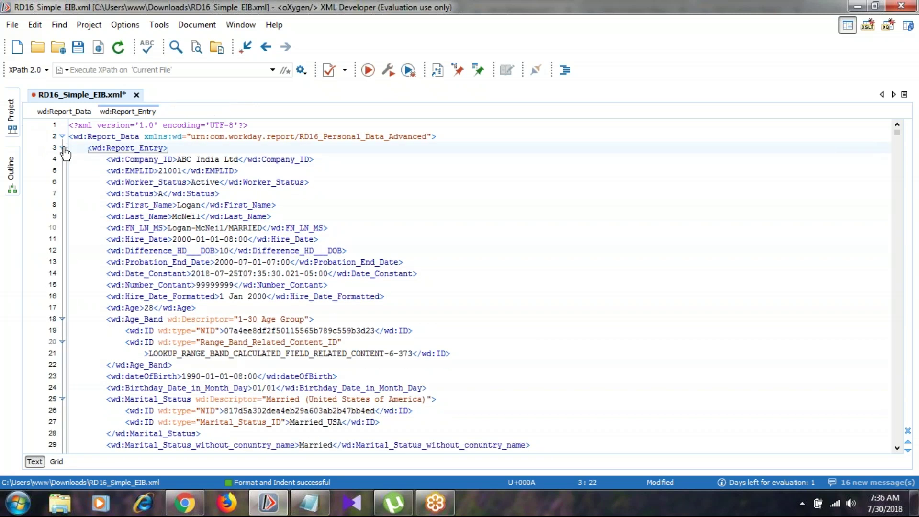
pyautogui.click(63, 160)
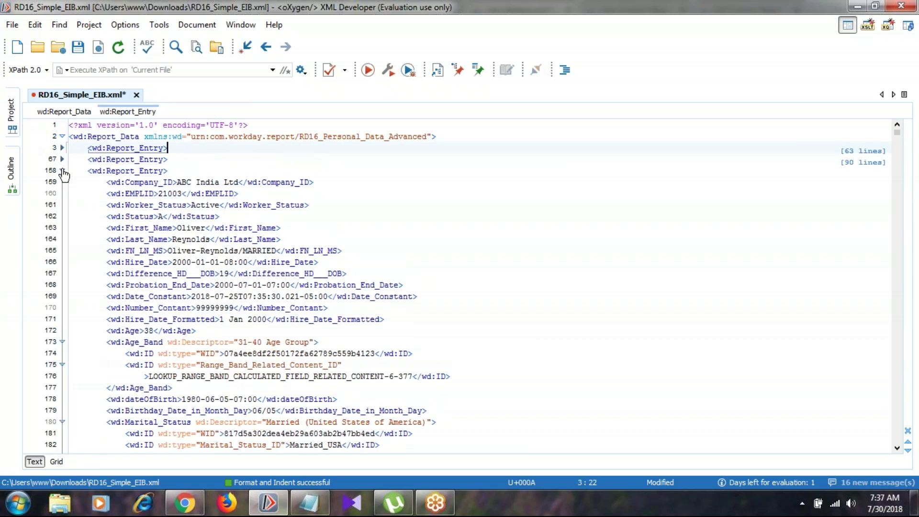
pyautogui.click(63, 171)
pyautogui.click(63, 182)
pyautogui.click(62, 194)
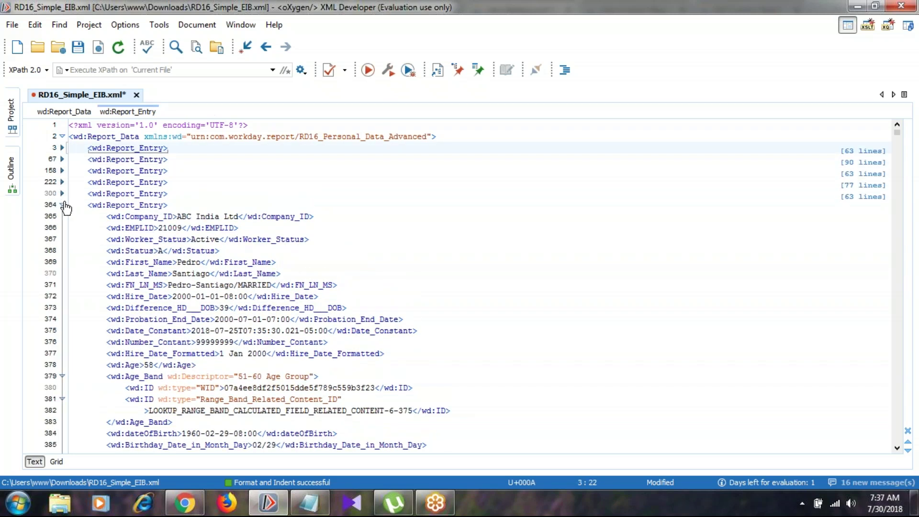
pyautogui.click(62, 205)
pyautogui.click(63, 217)
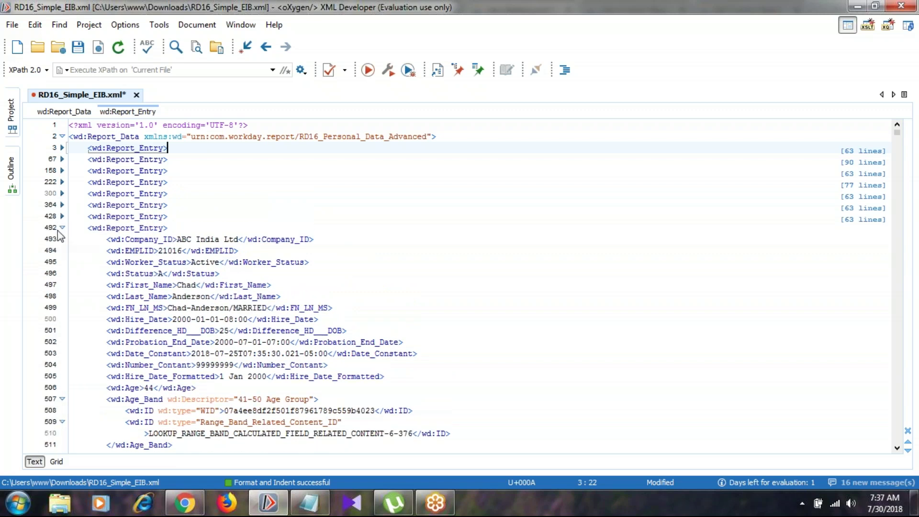
pyautogui.click(62, 229)
pyautogui.click(63, 241)
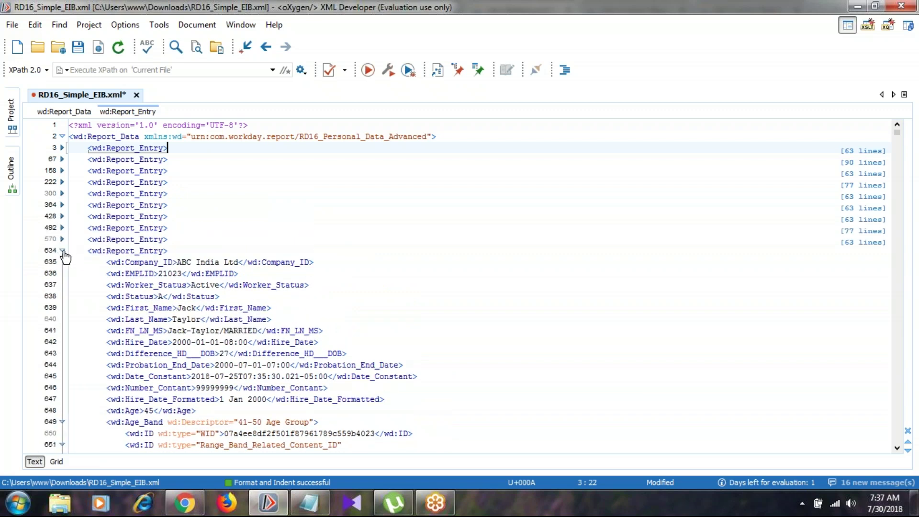
pyautogui.click(63, 252)
pyautogui.click(63, 263)
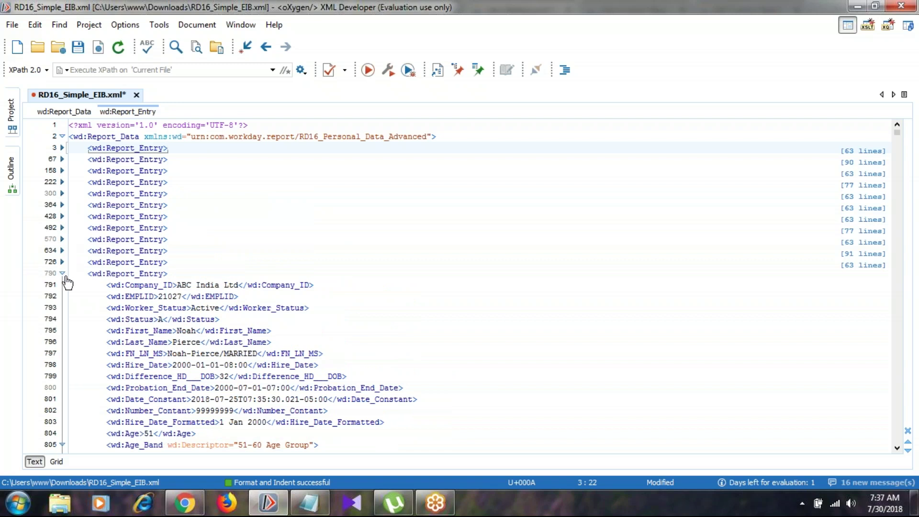
pyautogui.click(63, 274)
pyautogui.click(63, 286)
pyautogui.scroll(-2, 104, 250)
pyautogui.scroll(2, 129, 213)
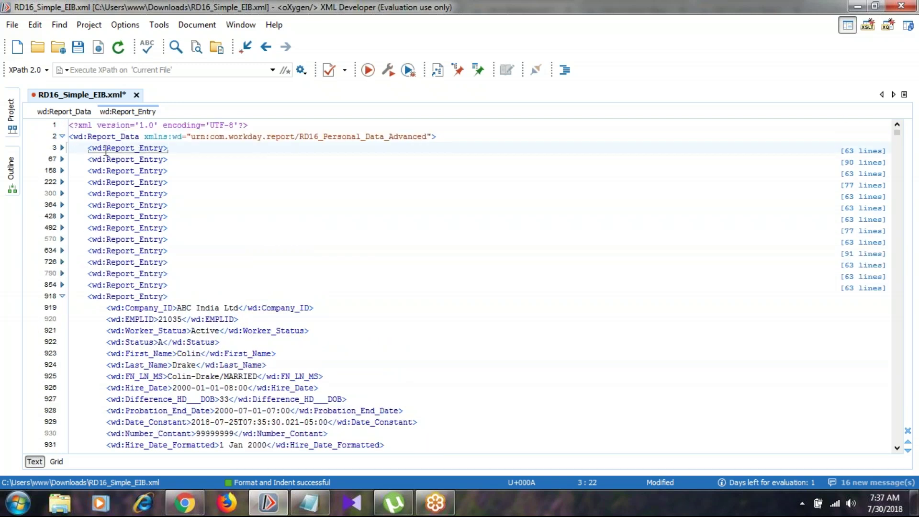
# Select the contents of the expanded Report_Entry at line 918, from Company_ID down to Dependents_group, to examine its extent.
pyautogui.scroll(-13, 152, 303)
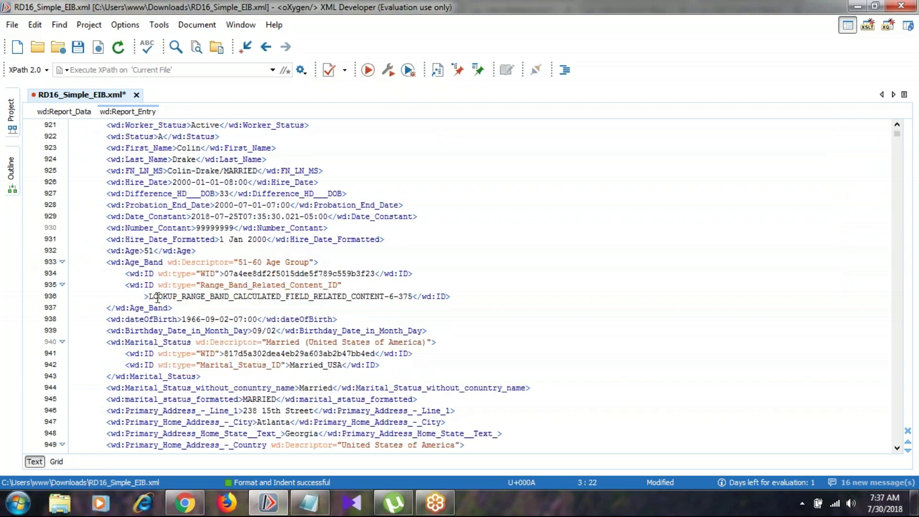
pyautogui.scroll(11, 105, 288)
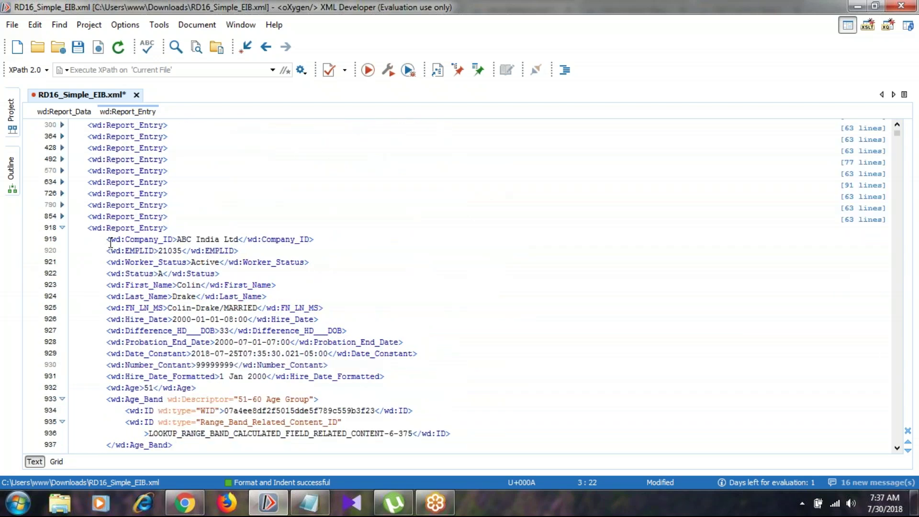
pyautogui.moveTo(111, 239); pyautogui.dragTo(228, 263)
pyautogui.scroll(20, 229, 263)
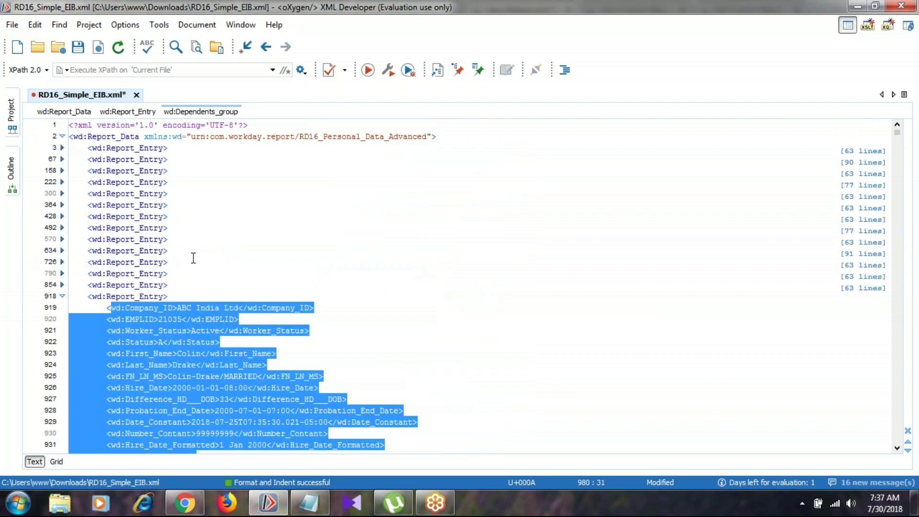
pyautogui.scroll(-3, 211, 240)
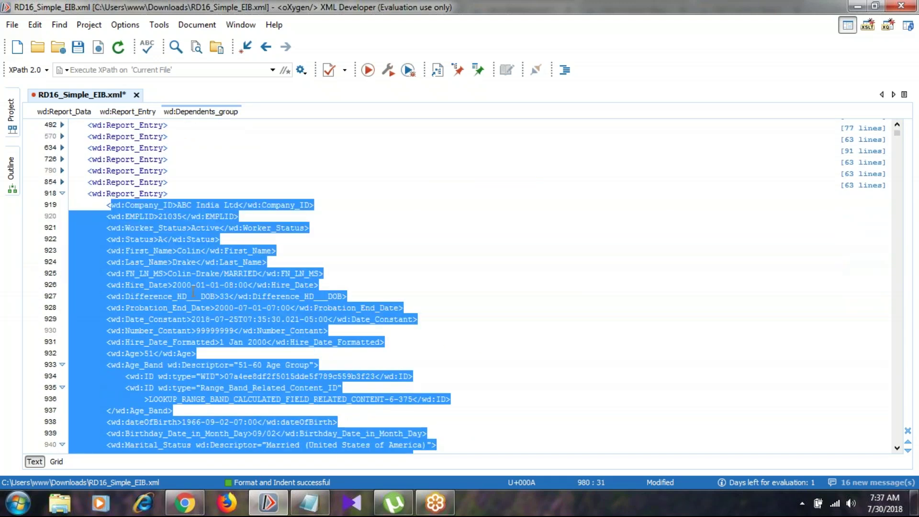
# Examine the expanded entry's elements one by one, from Company_ID, EMPLID and Worker_Status through Hire_Date to Probation_End_Date.
pyautogui.click(144, 205)
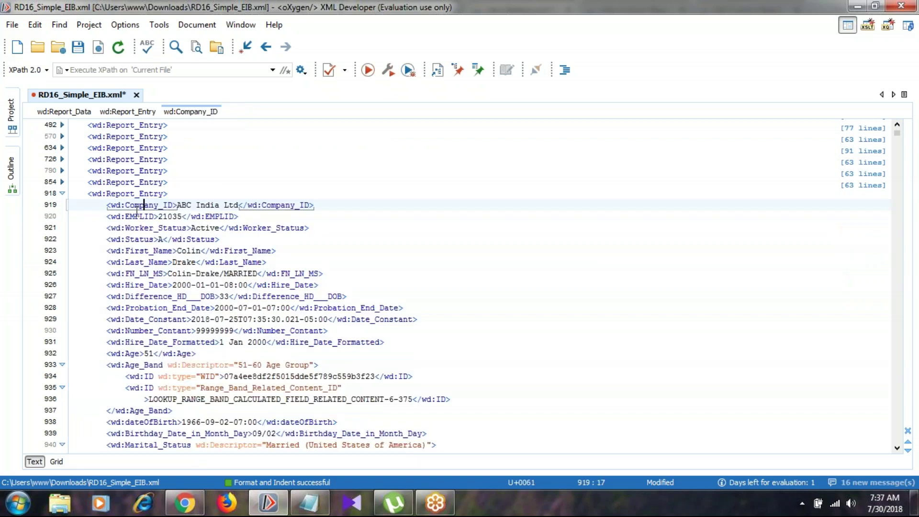
pyautogui.click(135, 217)
pyautogui.click(137, 227)
pyautogui.click(129, 239)
pyautogui.click(122, 262)
pyautogui.click(123, 274)
pyautogui.click(120, 285)
pyautogui.moveTo(113, 298); pyautogui.dragTo(211, 308)
pyautogui.click(153, 319)
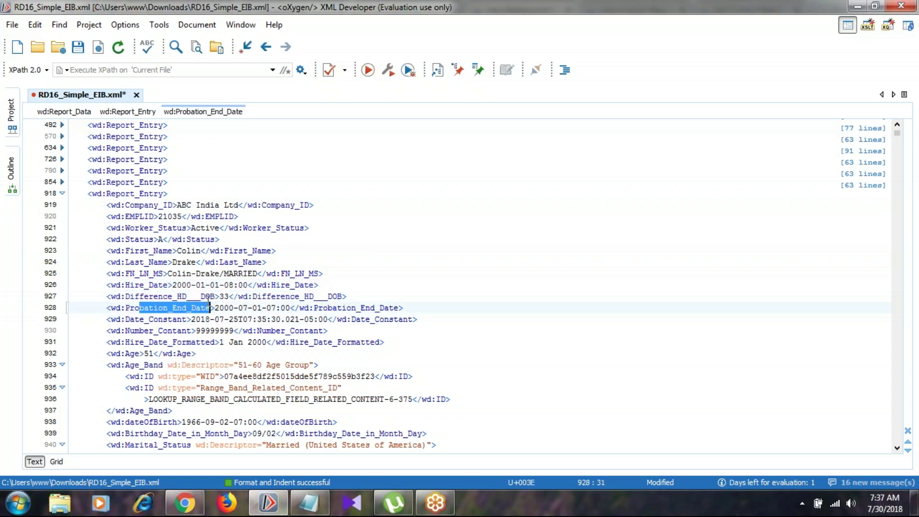
# Examine the Date_Constant, Number_Contant and Hire_Date_Formatted elements of the same Report_Entry.
pyautogui.scroll(-1, 189, 314)
pyautogui.moveTo(121, 285); pyautogui.dragTo(183, 286)
pyautogui.moveTo(125, 297); pyautogui.dragTo(206, 297)
pyautogui.moveTo(126, 308); pyautogui.dragTo(224, 308)
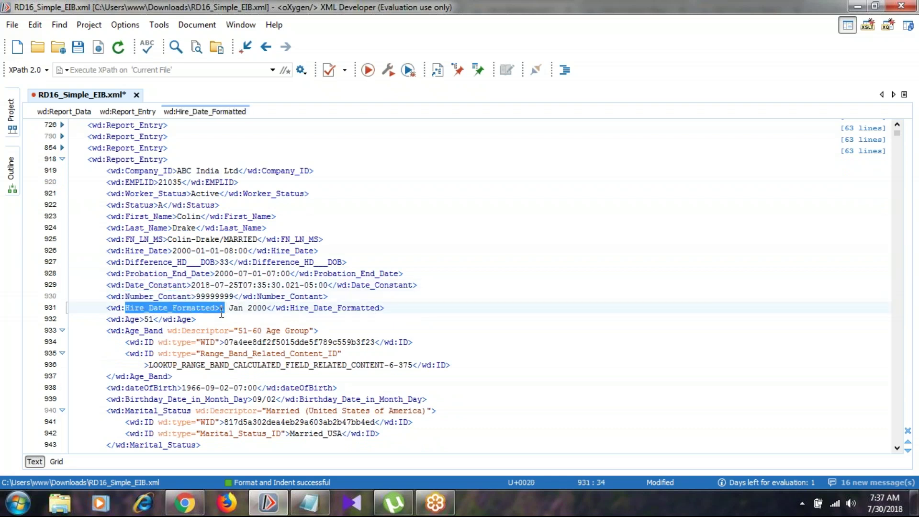
pyautogui.scroll(-2, 218, 314)
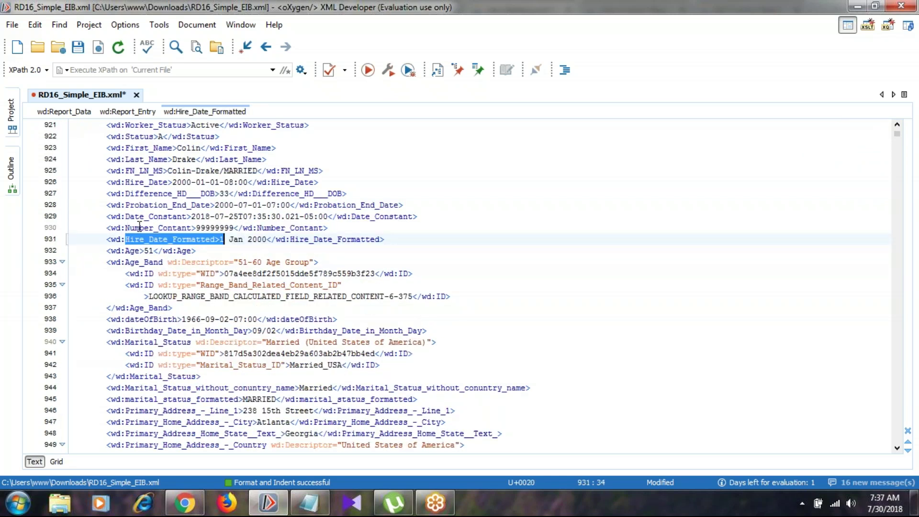
pyautogui.scroll(3, 139, 226)
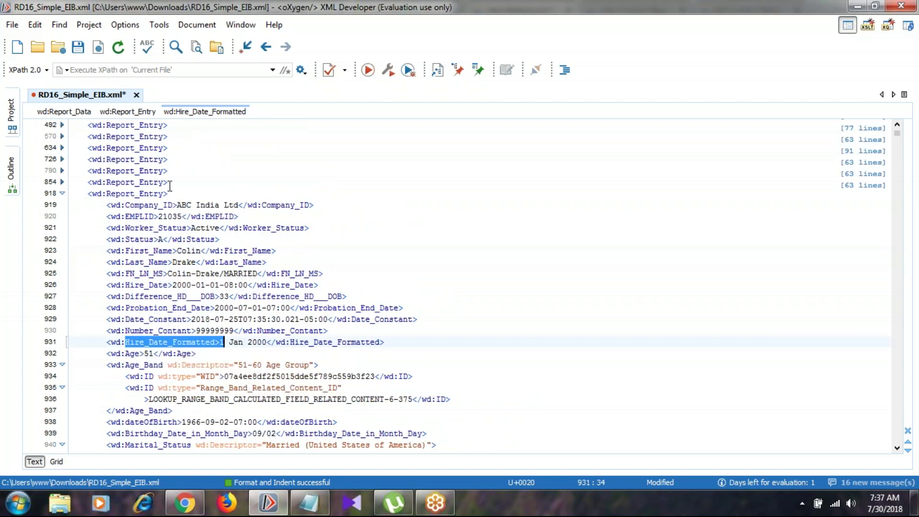
# Examine the FN_LN_MS element's tag name and its concatenated value on line 925.
pyautogui.click(159, 274)
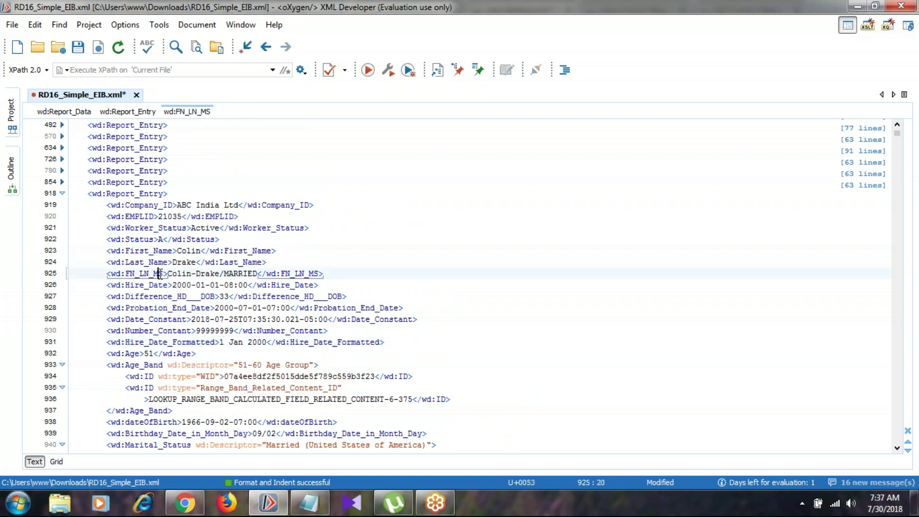
pyautogui.moveTo(166, 274); pyautogui.dragTo(130, 272)
pyautogui.moveTo(168, 274); pyautogui.dragTo(220, 275)
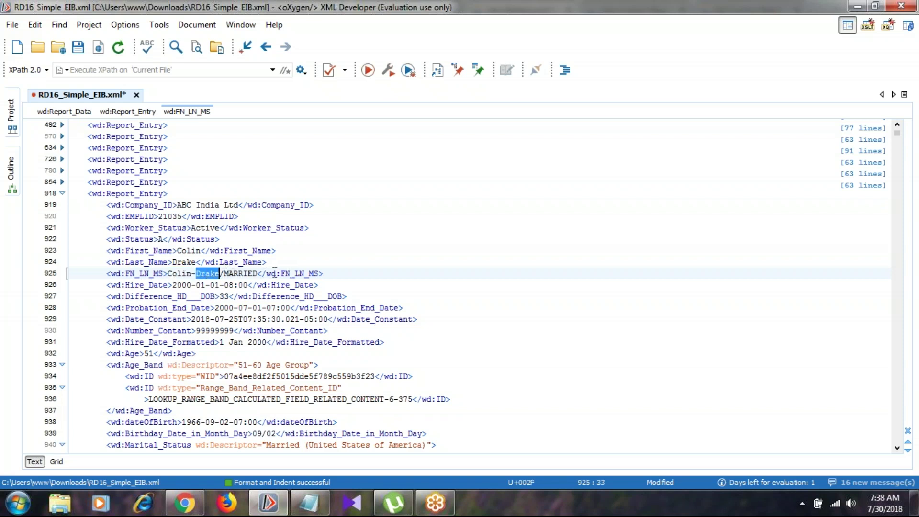
pyautogui.moveTo(258, 273); pyautogui.dragTo(172, 273)
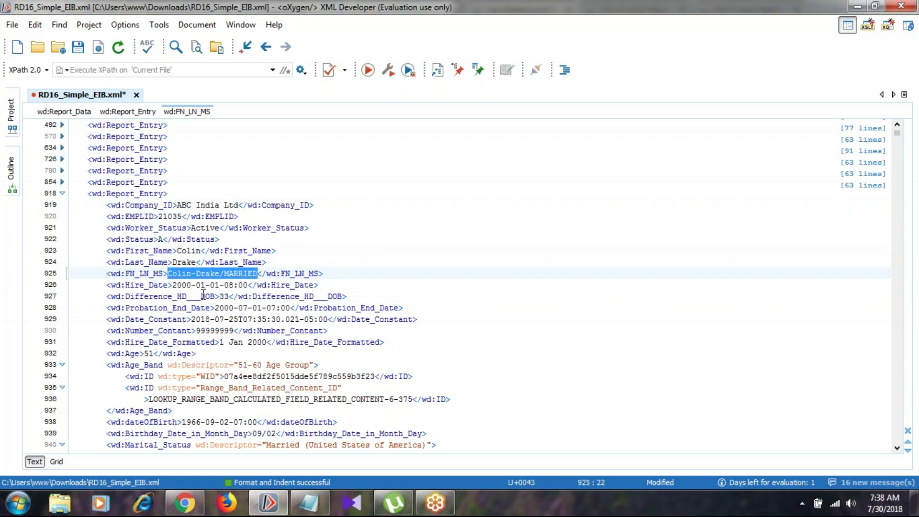
# Switch to Chrome and show the column definitions of the RD16_Personal_Data_Advanced custom report.
pyautogui.click(184, 503)
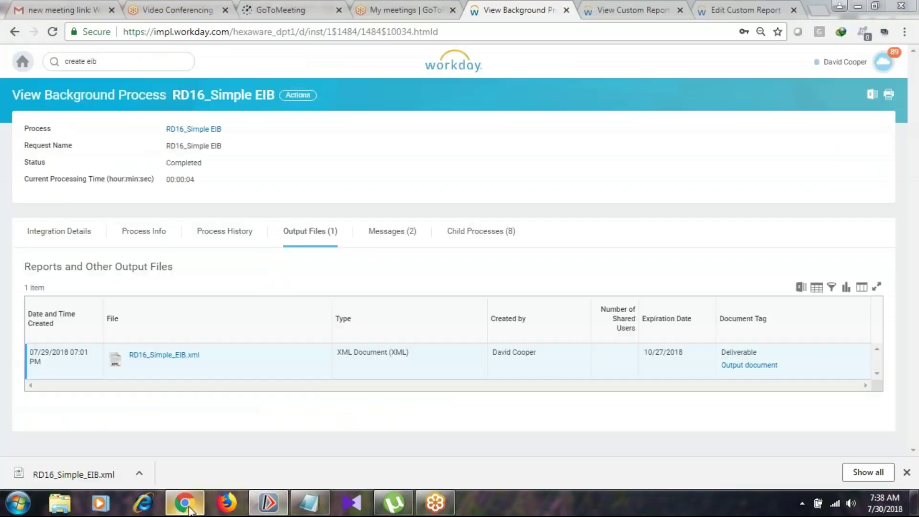
pyautogui.click(760, 13)
pyautogui.click(42, 335)
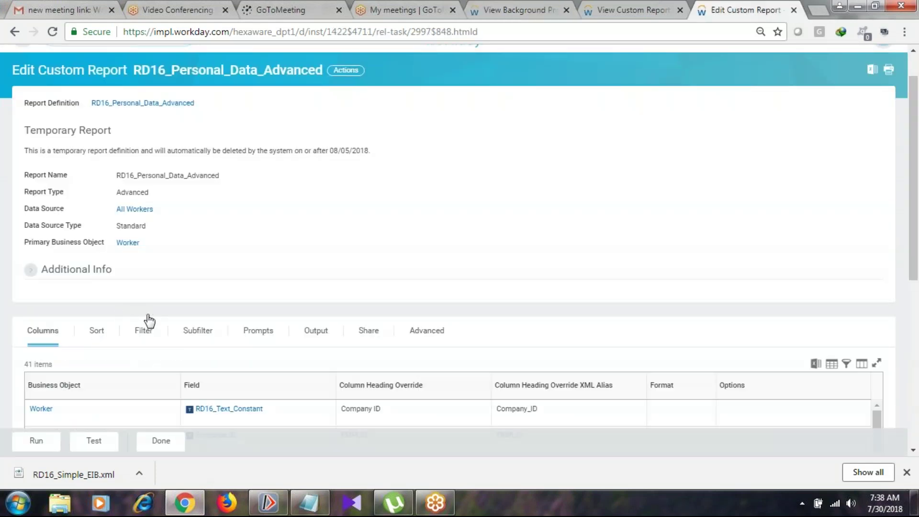
pyautogui.scroll(-5, 169, 306)
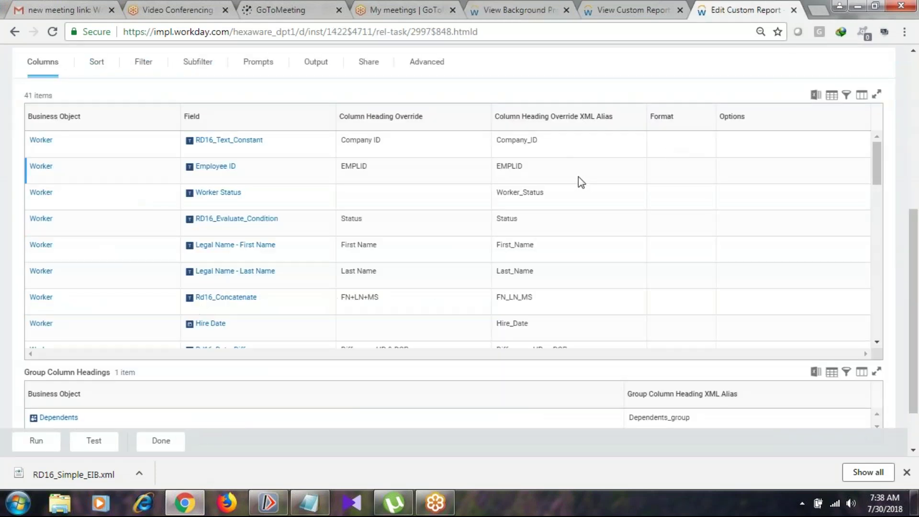
# Compare the XML element names in oXygen XML Developer with the report's Column Heading Override XML Alias values in Chrome.
pyautogui.click(268, 503)
pyautogui.moveTo(176, 205); pyautogui.dragTo(191, 228)
pyautogui.click(185, 503)
pyautogui.scroll(4, 355, 346)
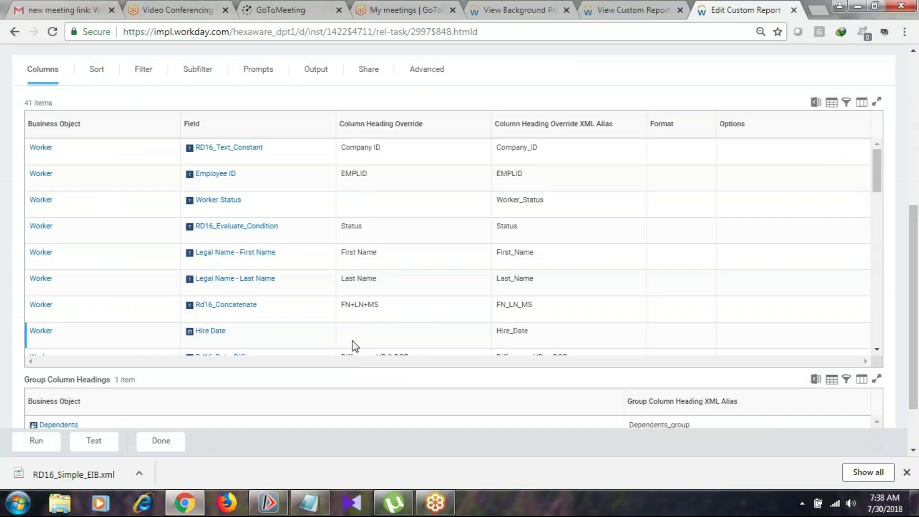
pyautogui.scroll(-3, 481, 288)
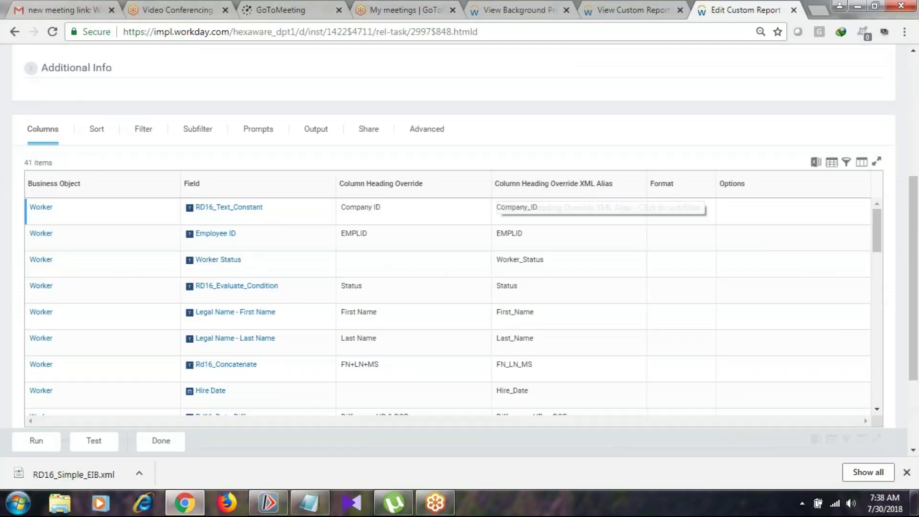
pyautogui.scroll(-3, 550, 284)
pyautogui.scroll(-2, 549, 284)
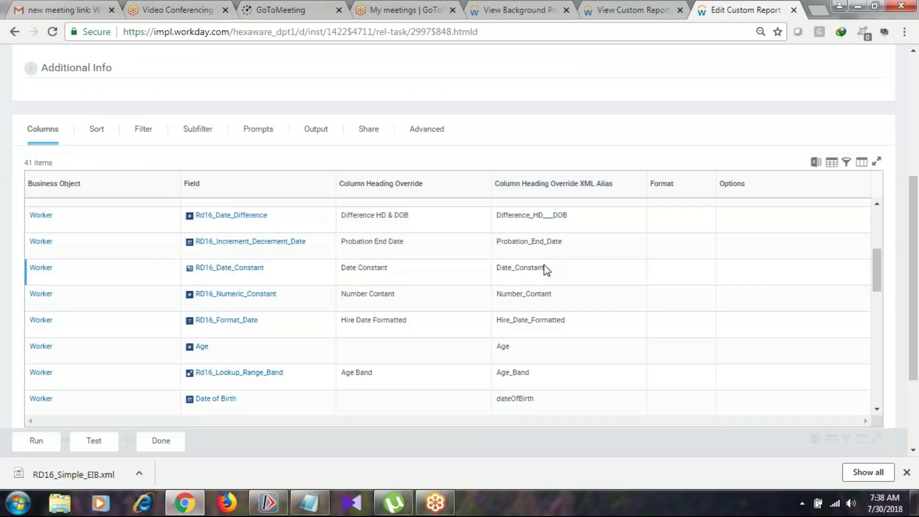
pyautogui.scroll(2, 526, 272)
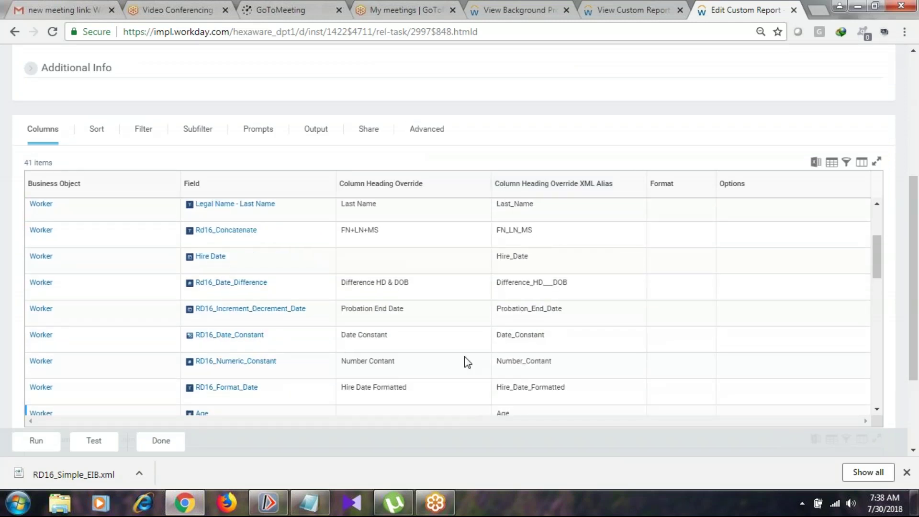
# Review the report's advanced Web Services Options, and return to the column definitions around Rd16_Concatenate.
pyautogui.click(432, 136)
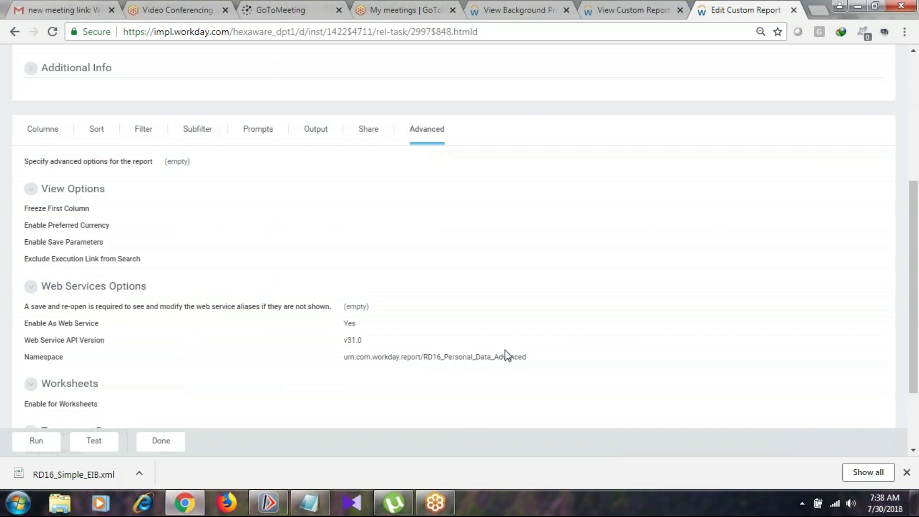
pyautogui.click(59, 135)
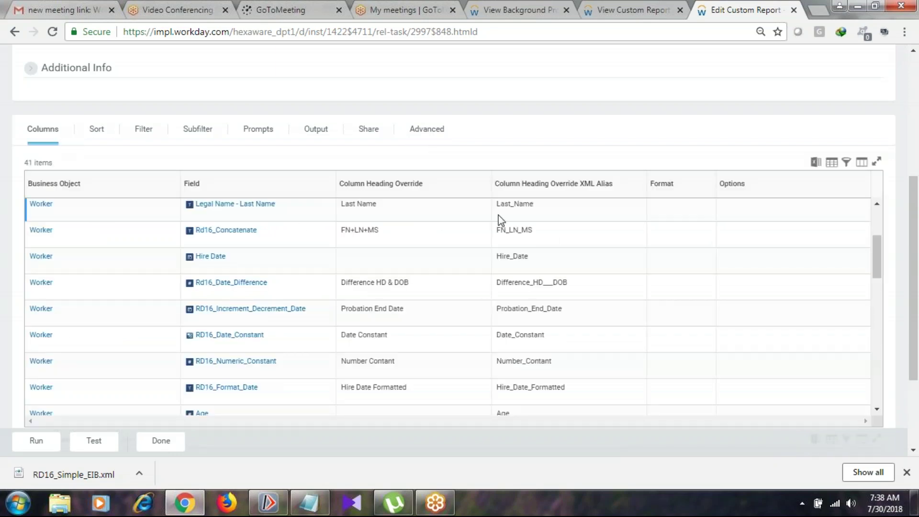
pyautogui.scroll(-1, 529, 191)
pyautogui.scroll(1, 526, 187)
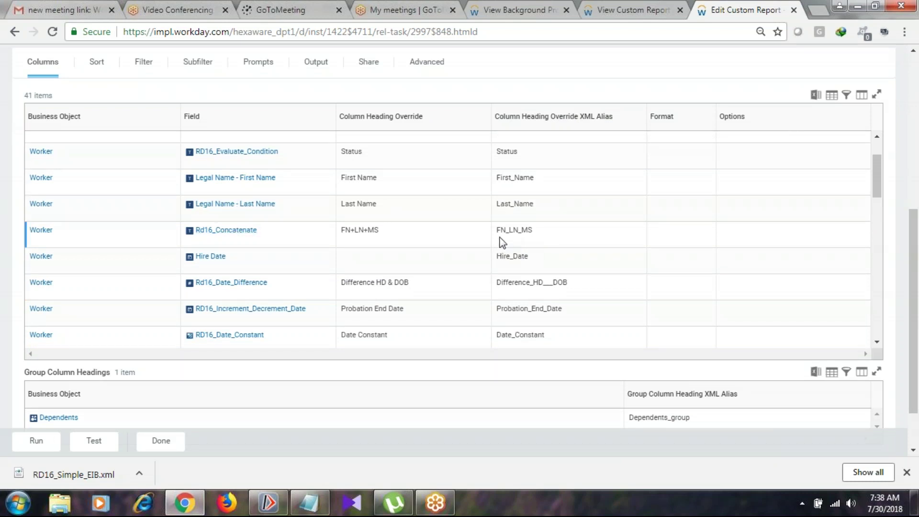
# Compare the Rd16_Concatenate field and its FN_LN_MS alias in Chrome with the FN_LN_MS element in oXygen XML Developer.
pyautogui.moveTo(220, 239)
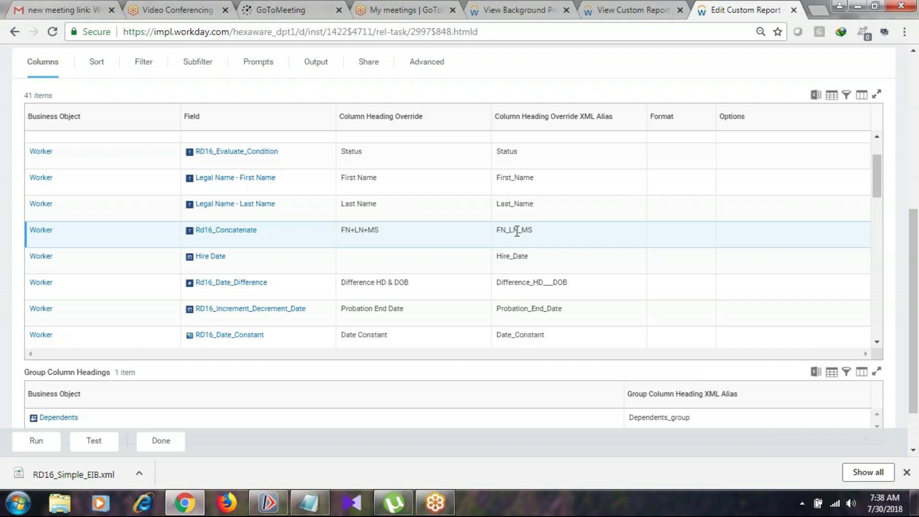
pyautogui.click(269, 500)
pyautogui.click(135, 250)
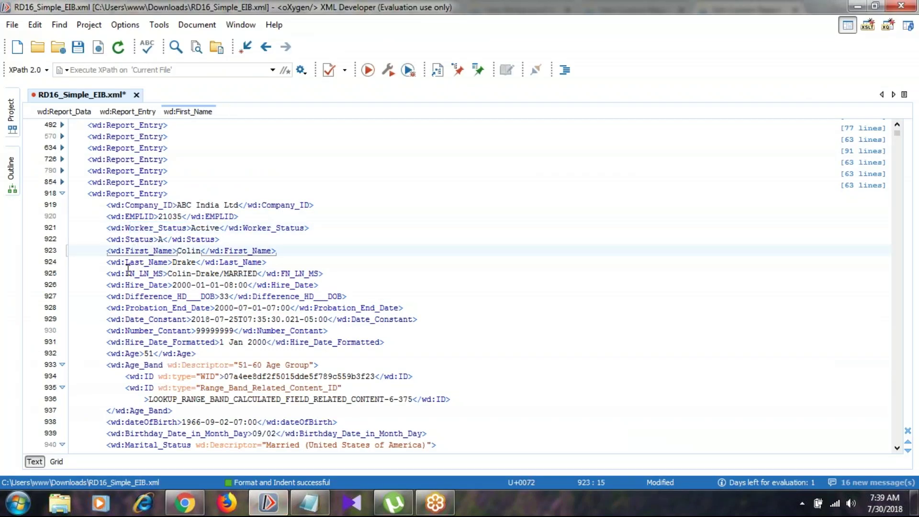
pyautogui.moveTo(128, 276); pyautogui.dragTo(262, 273)
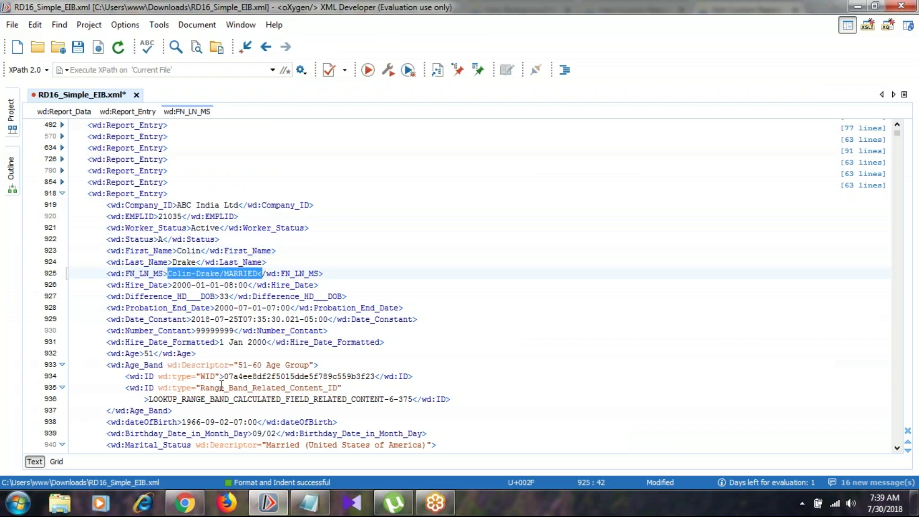
pyautogui.click(192, 512)
pyautogui.moveTo(279, 242); pyautogui.dragTo(194, 237)
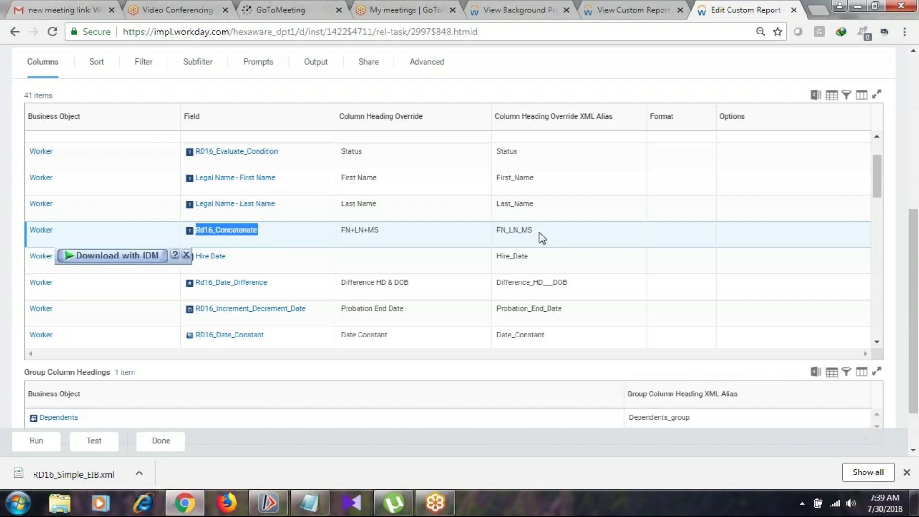
pyautogui.click(195, 506)
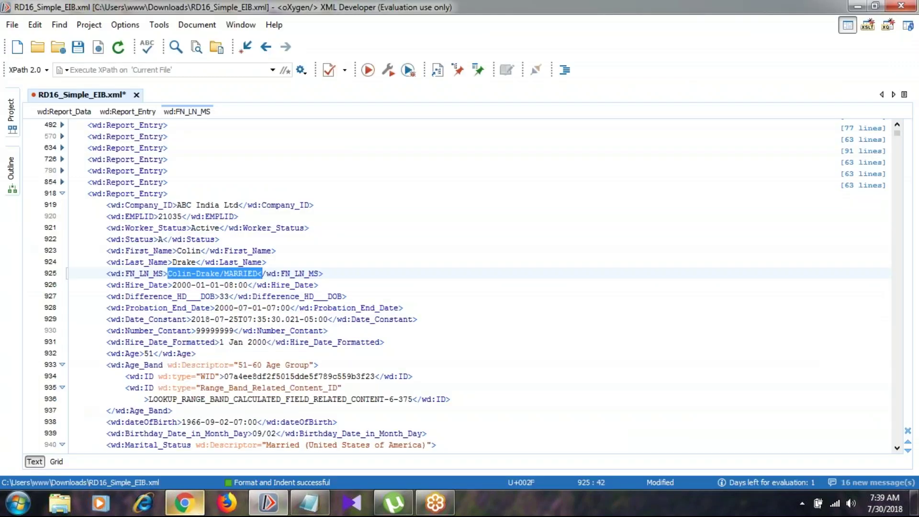
pyautogui.scroll(-1, 193, 289)
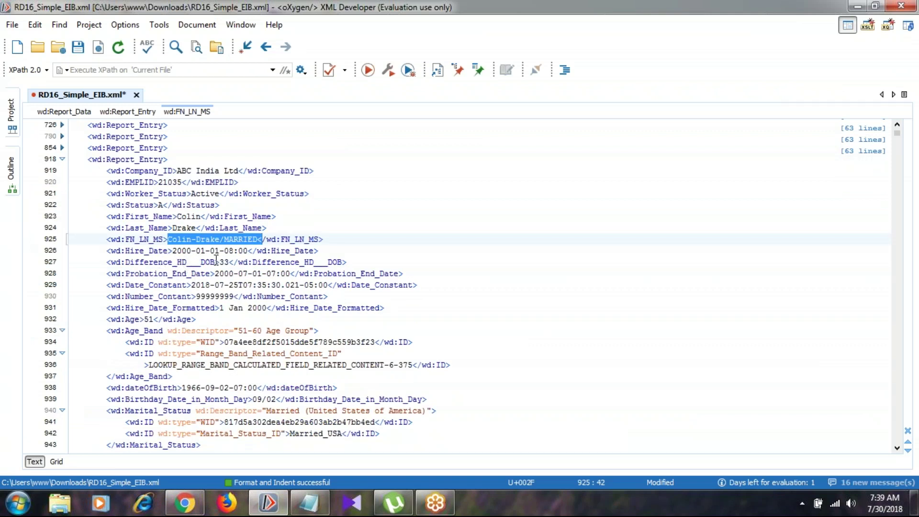
# Compare the Difference_HD___DOB element in oXygen XML Developer with the Rd16_Date_Difference field and its XML alias in Chrome.
pyautogui.moveTo(217, 262); pyautogui.dragTo(121, 262)
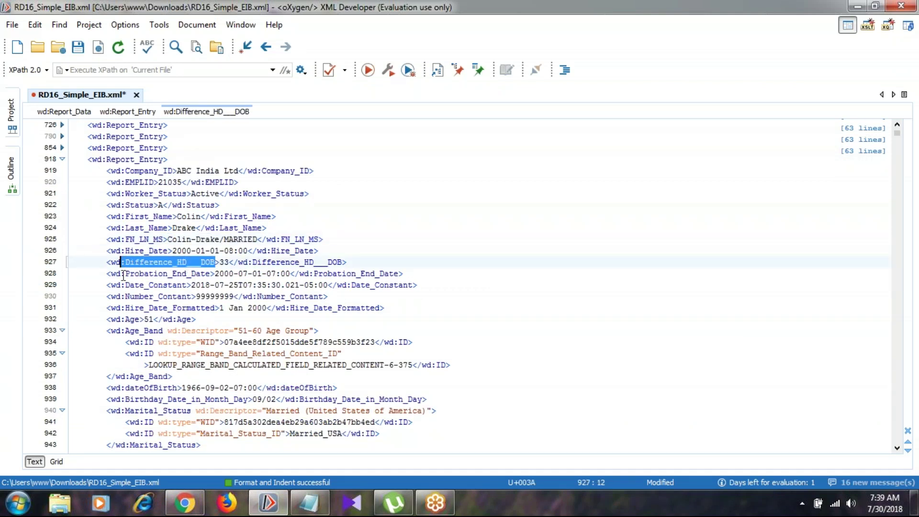
pyautogui.click(195, 508)
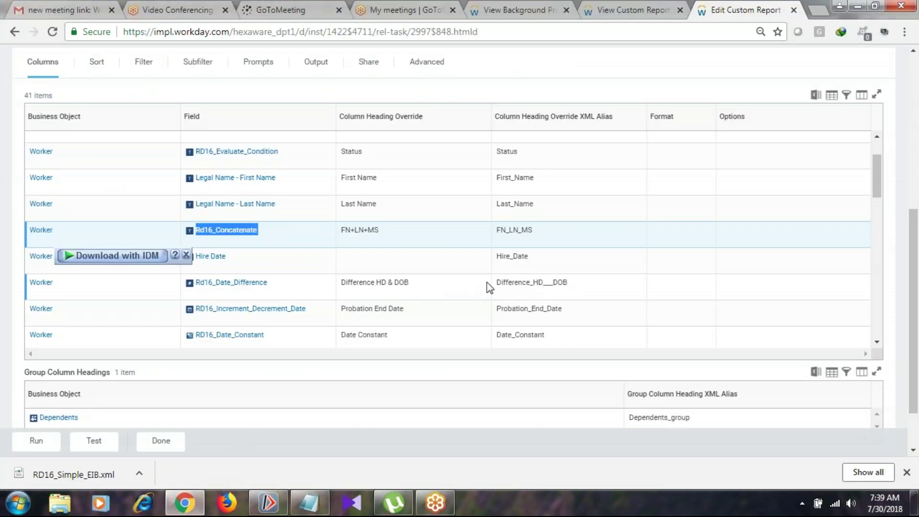
pyautogui.moveTo(494, 283); pyautogui.dragTo(570, 285)
pyautogui.moveTo(297, 289); pyautogui.dragTo(194, 291)
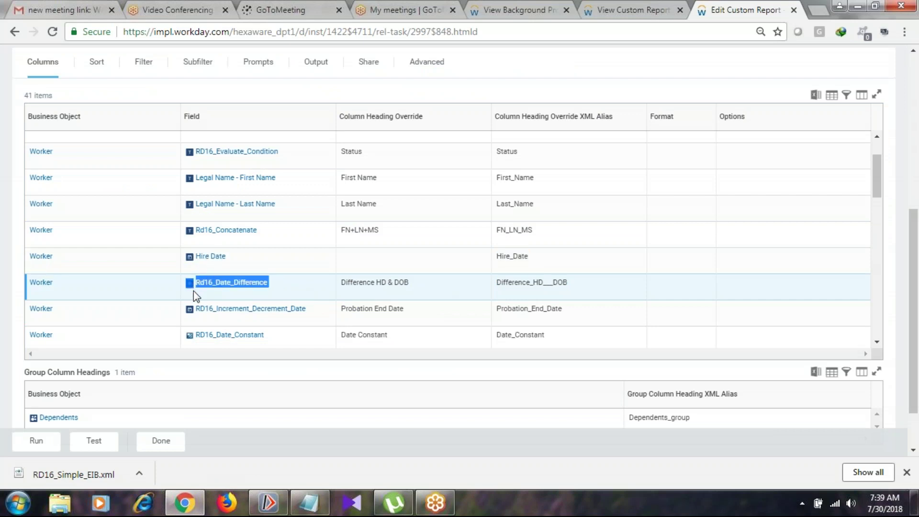
pyautogui.moveTo(497, 280); pyautogui.dragTo(577, 283)
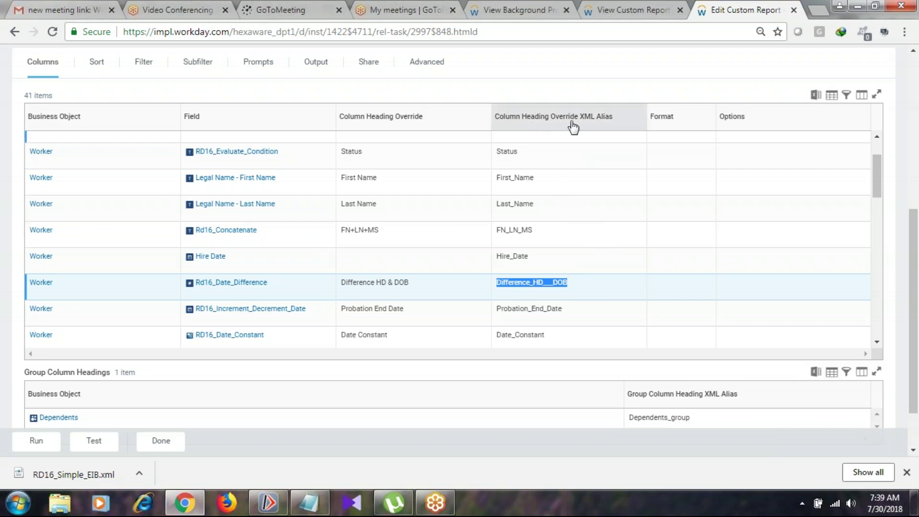
pyautogui.click(268, 503)
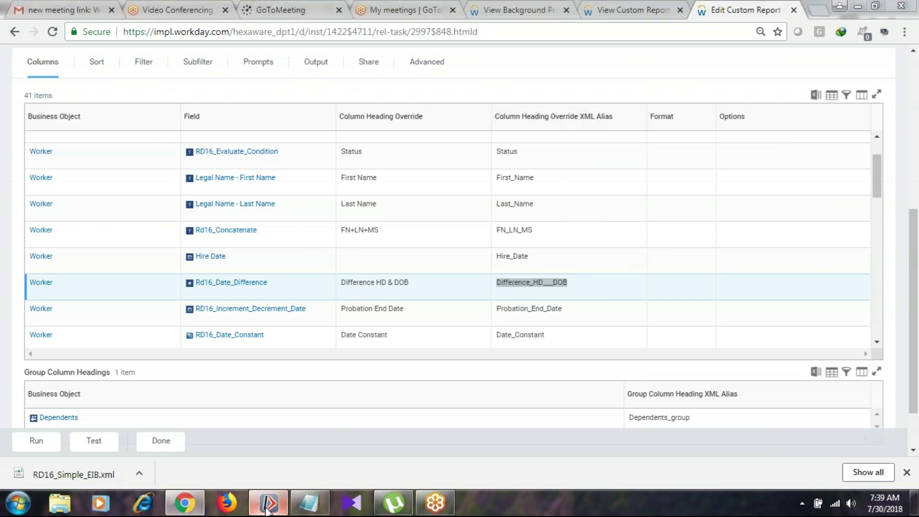
# Compare the Probation_End_Date element in oXygen XML Developer with the RD16_Increment_Decrement_Date field and its XML alias in Chrome.
pyautogui.click(158, 274)
pyautogui.moveTo(125, 263)
pyautogui.mouseDown()
pyautogui.moveTo(217, 263)
pyautogui.moveTo(182, 276)
pyautogui.moveTo(116, 277)
pyautogui.mouseUp()
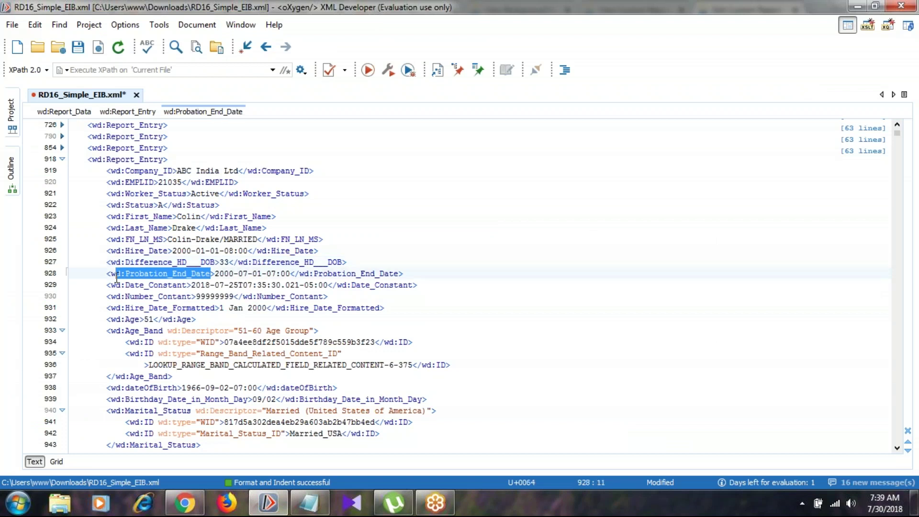
pyautogui.click(185, 504)
pyautogui.moveTo(206, 316); pyautogui.dragTo(316, 315)
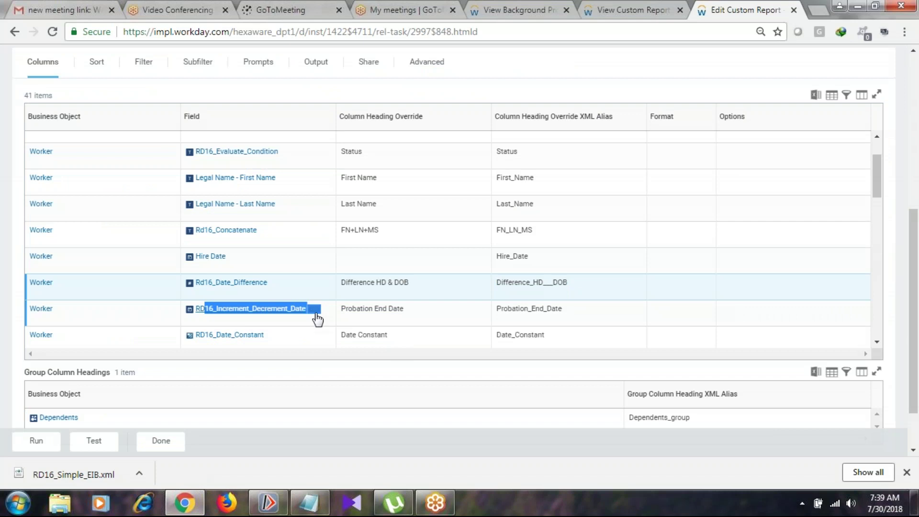
pyautogui.moveTo(495, 310); pyautogui.dragTo(563, 311)
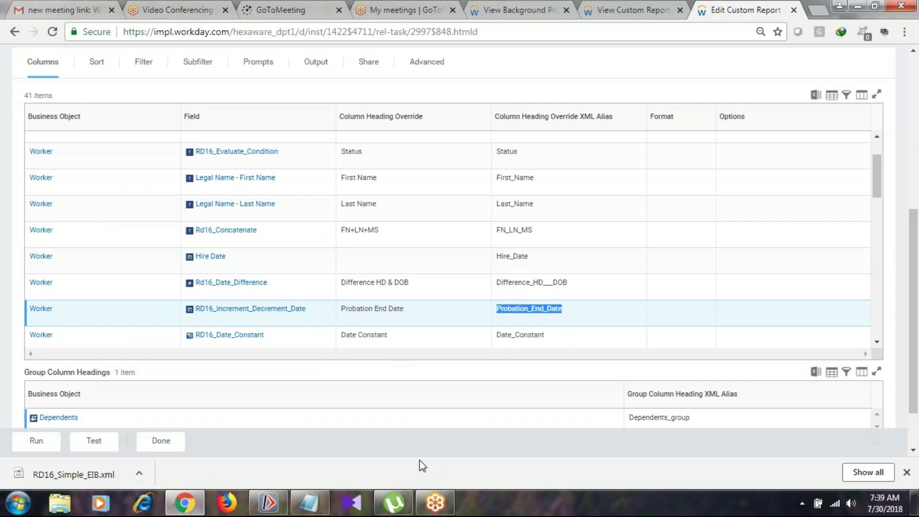
pyautogui.click(284, 507)
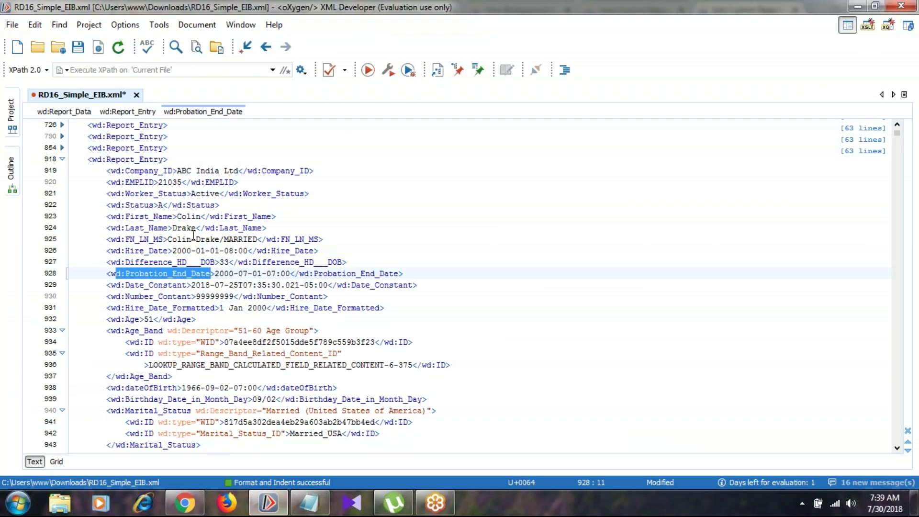
# Compare the Date_Constant and Number_Contant elements in oXygen XML Developer with the RD16_Date_Constant and RD16_Numeric_Constant fields and aliases in Chrome.
pyautogui.scroll(-1, 193, 238)
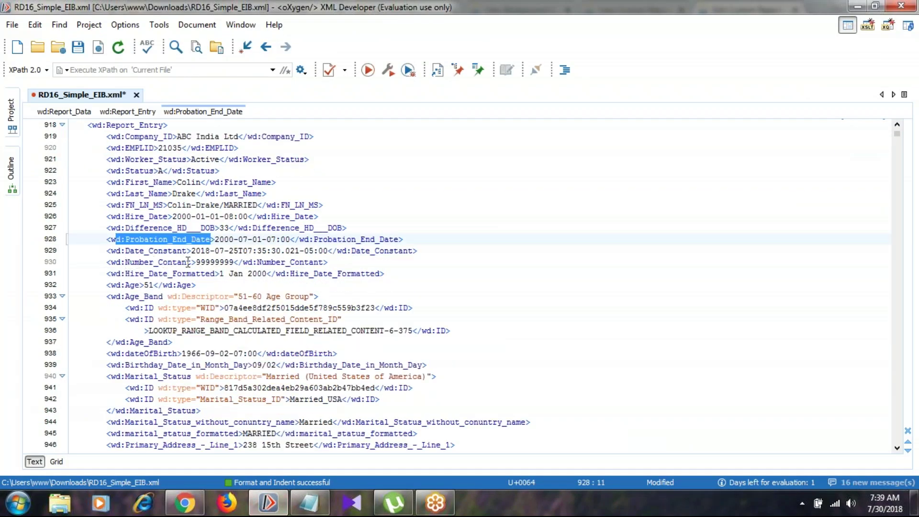
pyautogui.moveTo(187, 262); pyautogui.dragTo(88, 251)
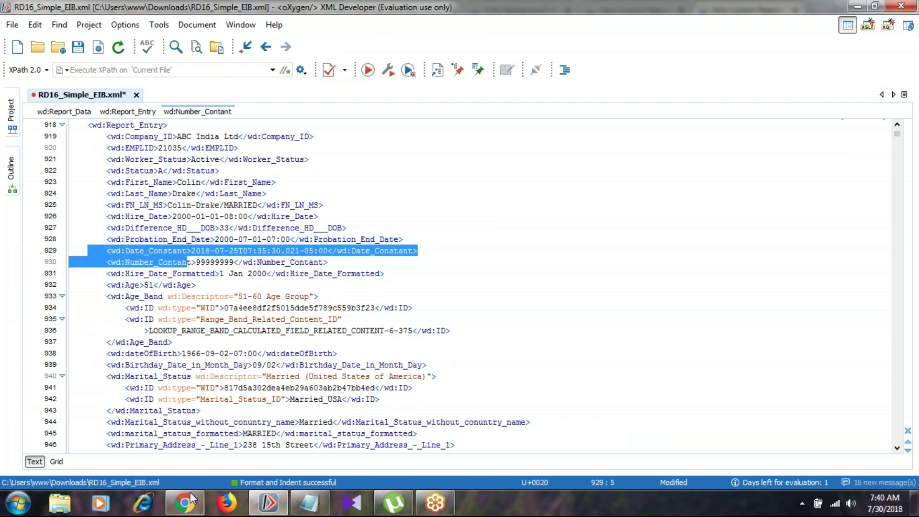
pyautogui.click(185, 503)
pyautogui.scroll(-2, 467, 282)
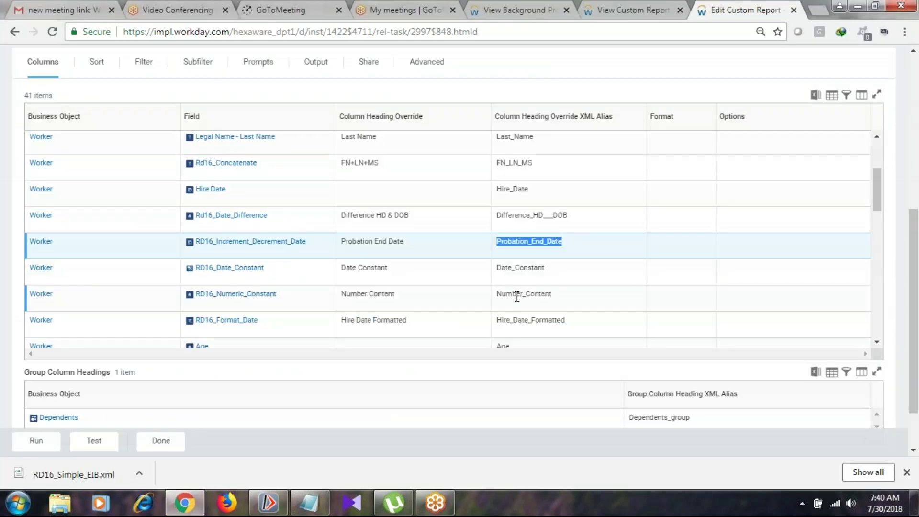
pyautogui.doubleClick(506, 268)
pyautogui.moveTo(499, 296); pyautogui.dragTo(569, 299)
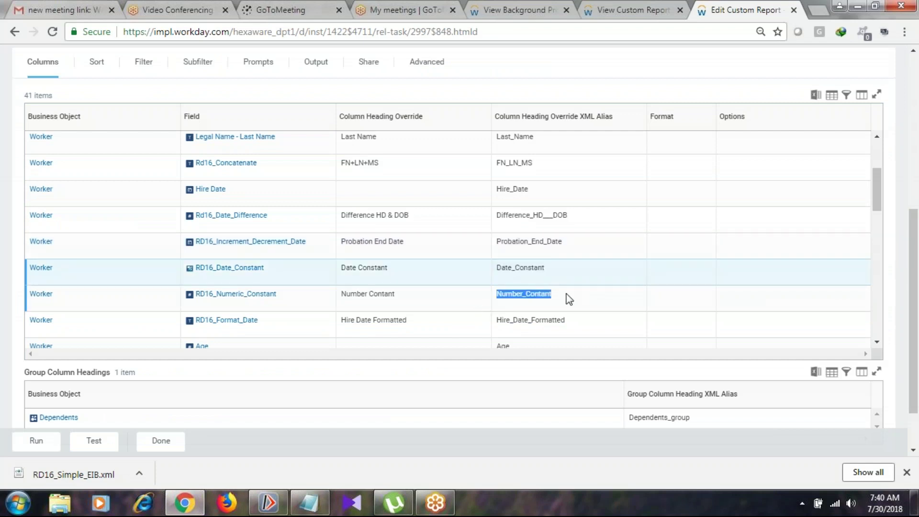
pyautogui.moveTo(312, 305); pyautogui.dragTo(195, 268)
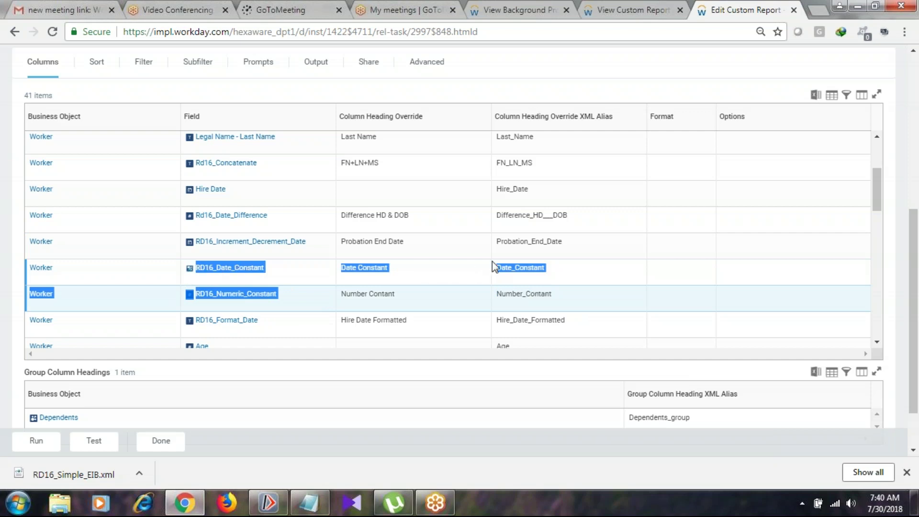
pyautogui.moveTo(496, 272); pyautogui.dragTo(564, 288)
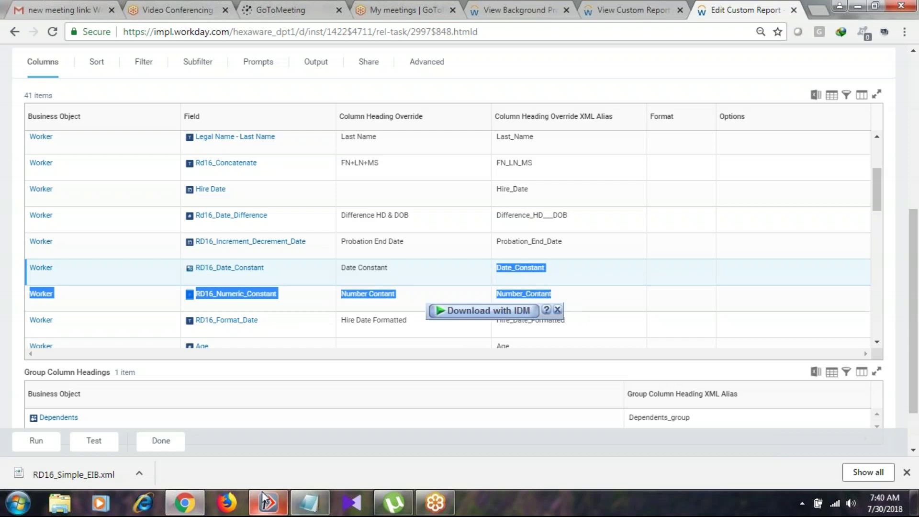
pyautogui.click(274, 513)
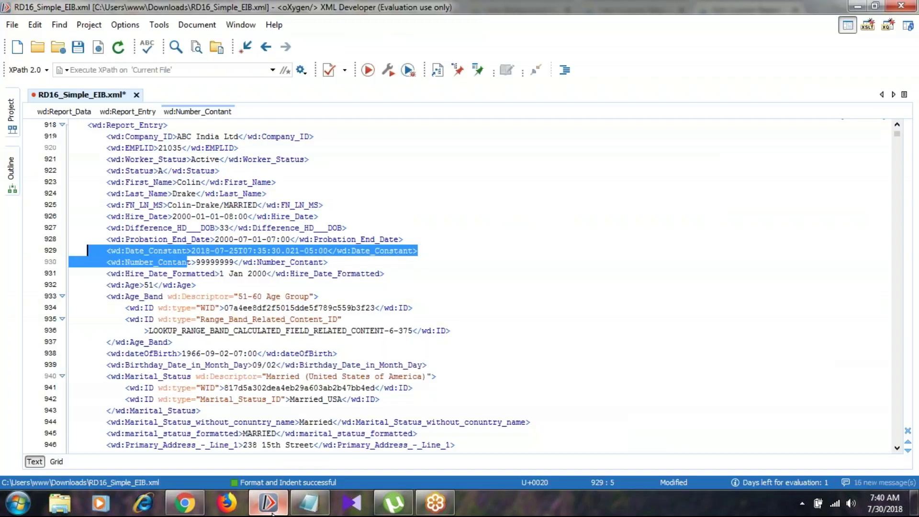
# Examine the remaining elements of the Report_Entry at line 918, from Age_Band and Marital_Status through the home address to Dependents_group.
pyautogui.click(158, 240)
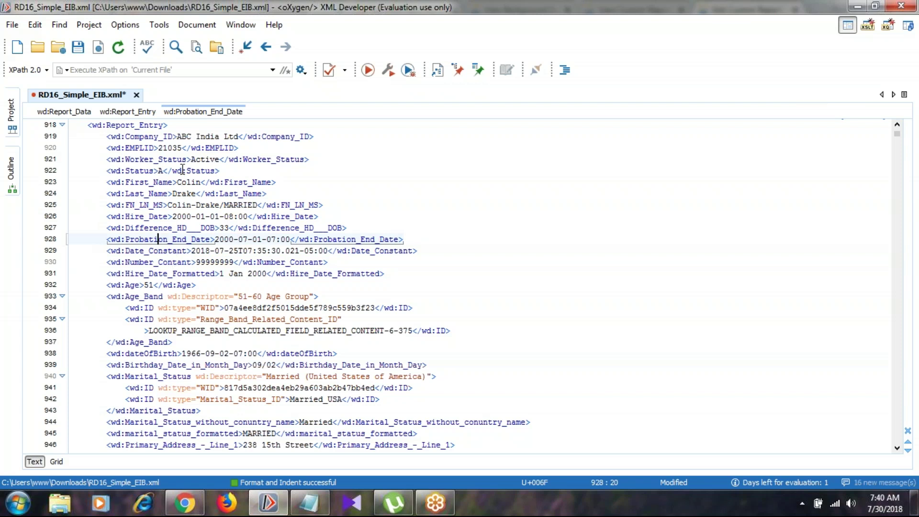
pyautogui.scroll(-1, 183, 170)
pyautogui.scroll(1, 121, 259)
pyautogui.doubleClick(109, 296)
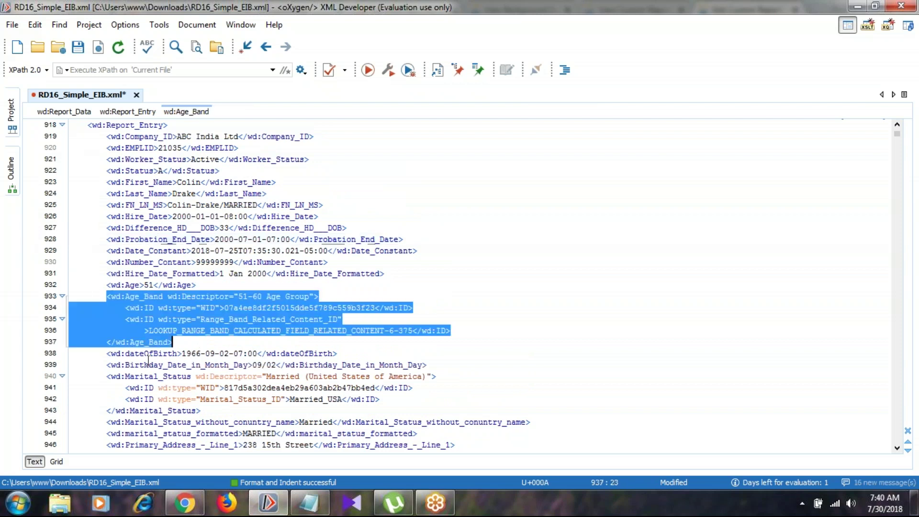
pyautogui.moveTo(126, 376); pyautogui.dragTo(221, 388)
pyautogui.scroll(-2, 221, 388)
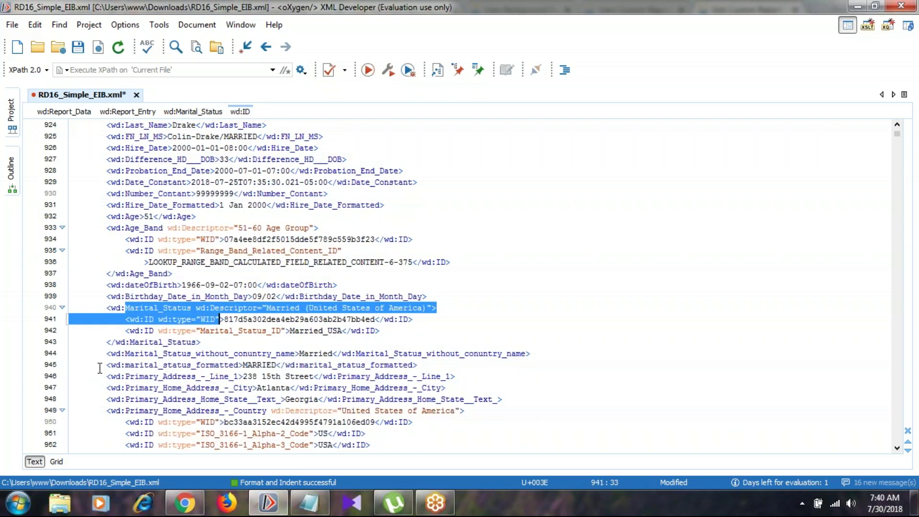
pyautogui.scroll(-3, 101, 369)
pyautogui.moveTo(106, 295); pyautogui.dragTo(220, 364)
pyautogui.moveTo(157, 378); pyautogui.dragTo(158, 388)
pyautogui.scroll(-7, 135, 289)
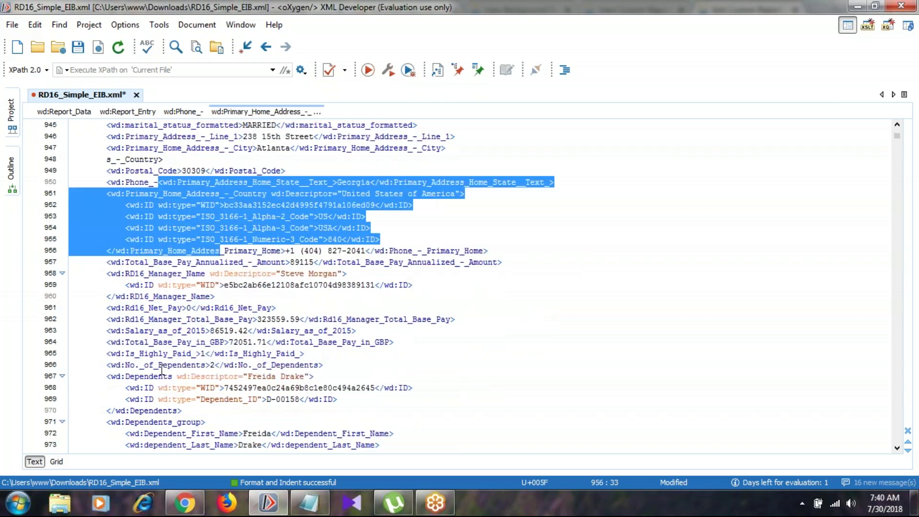
pyautogui.moveTo(110, 273); pyautogui.dragTo(247, 425)
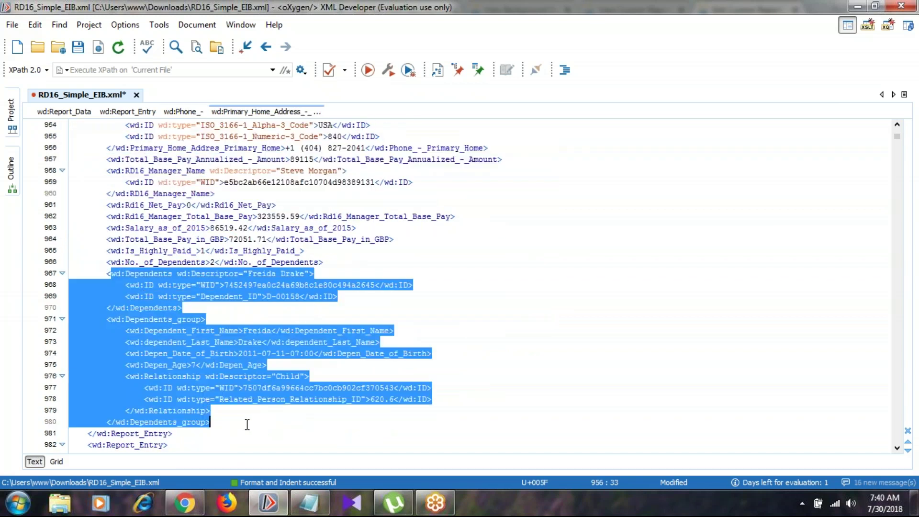
# Collapse the six consecutive Report_Entry elements from line 918 through line 1280.
pyautogui.scroll(13, 187, 237)
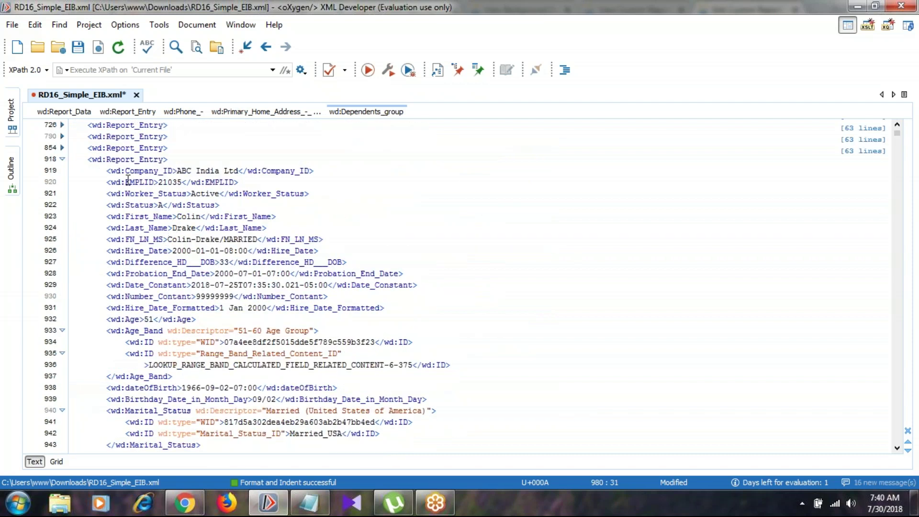
pyautogui.click(63, 159)
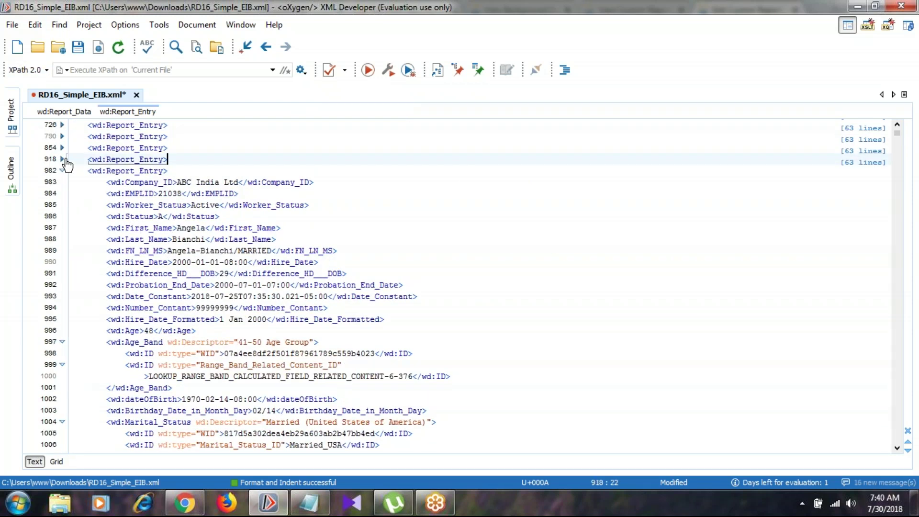
pyautogui.click(62, 171)
pyautogui.click(62, 183)
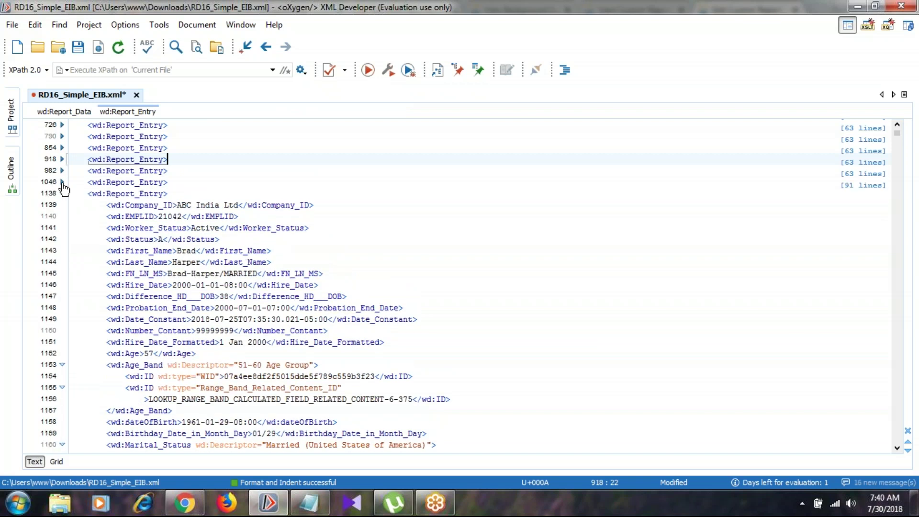
pyautogui.click(63, 194)
pyautogui.click(62, 206)
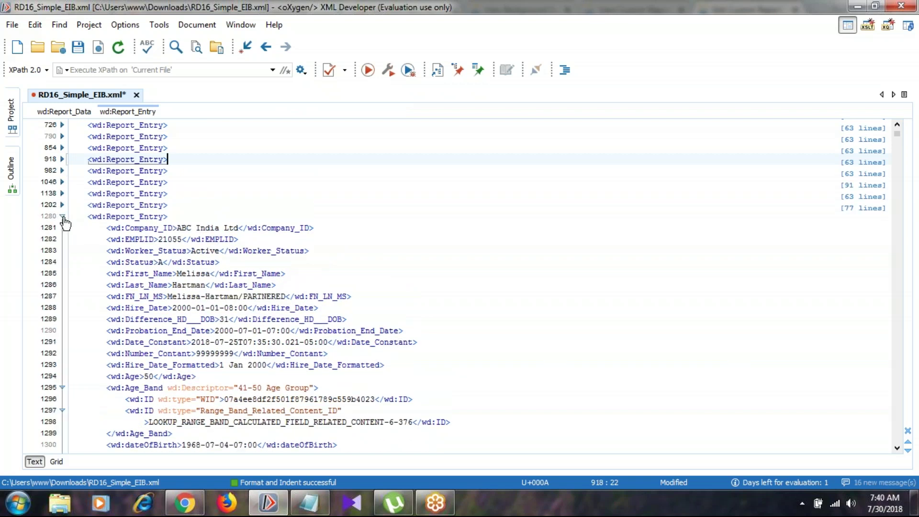
pyautogui.click(63, 217)
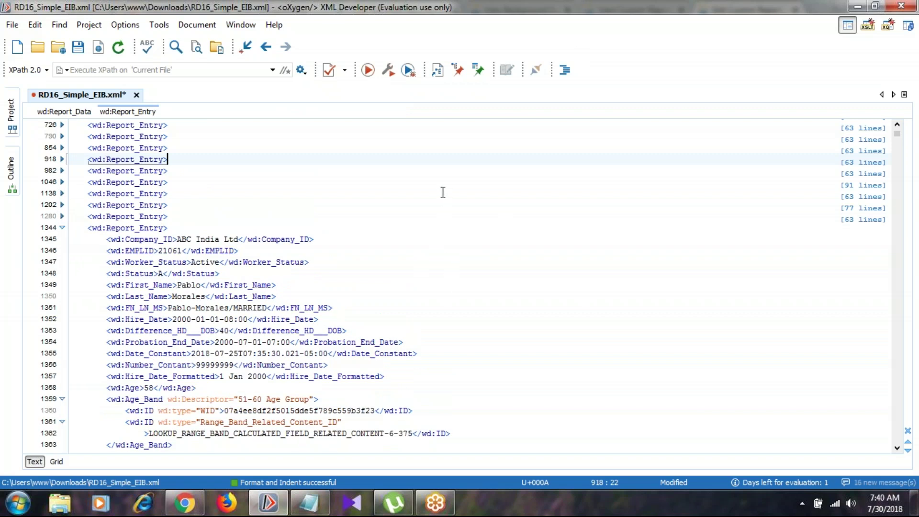
# Switch to Chrome and review the RD16_Personal_Data_Advanced report's definition details and column list.
pyautogui.click(185, 503)
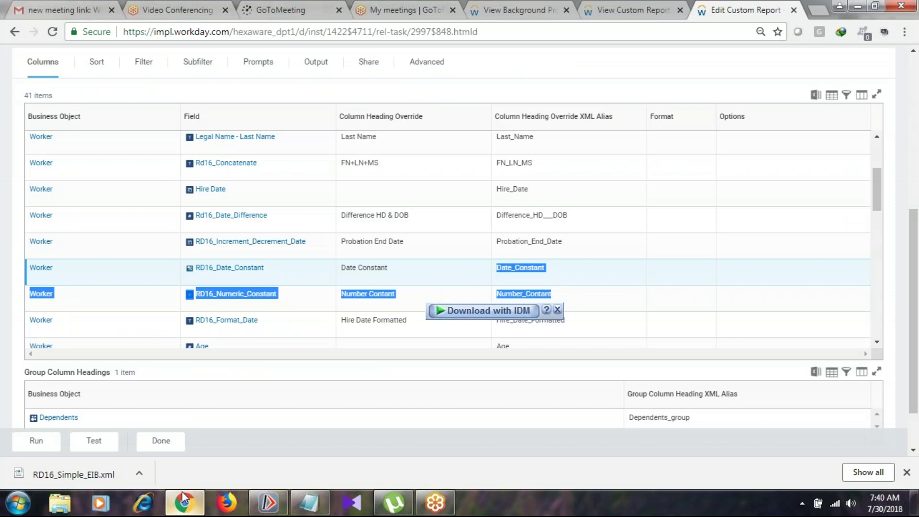
pyautogui.scroll(6, 632, 235)
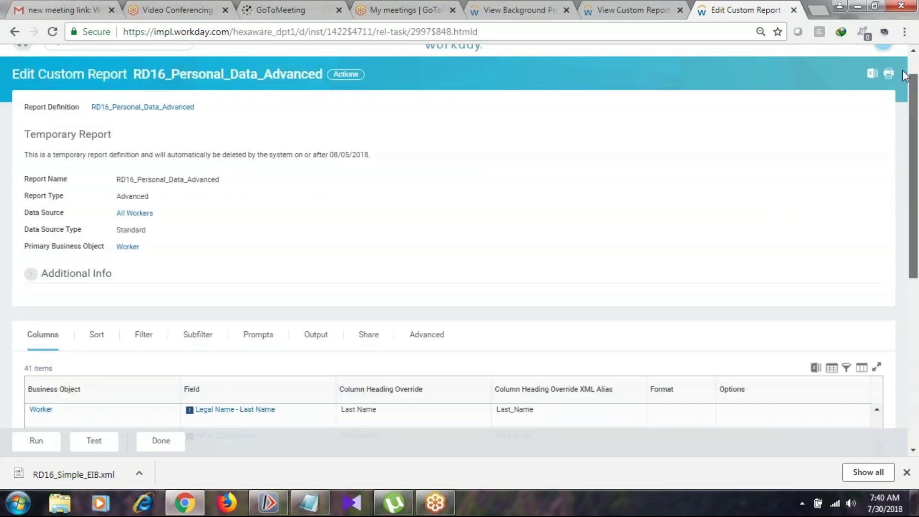
pyautogui.scroll(-7, 630, 232)
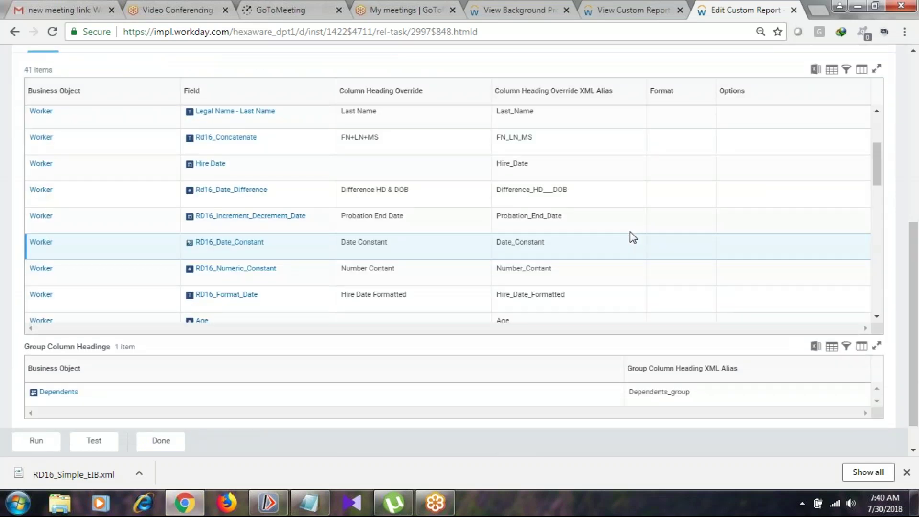
pyautogui.scroll(-3, 630, 238)
pyautogui.scroll(6, 153, 324)
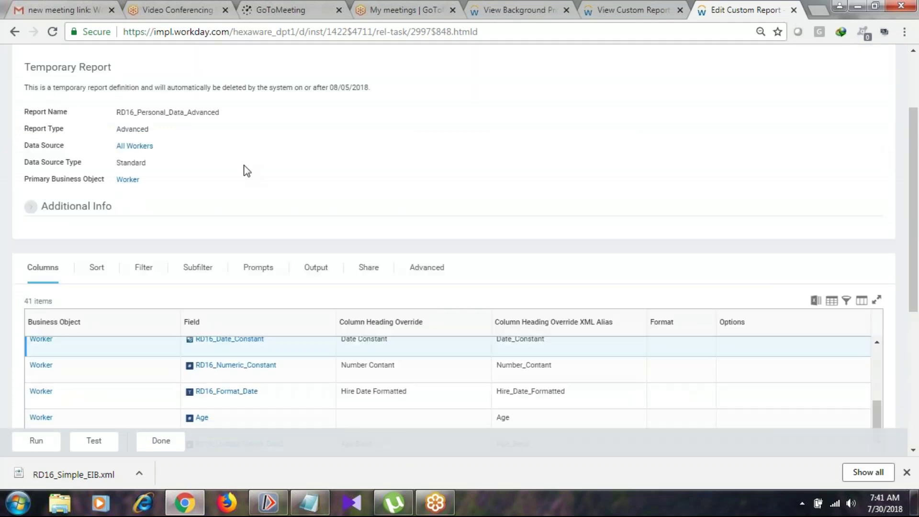
pyautogui.scroll(3, 244, 170)
pyautogui.scroll(-6, 259, 320)
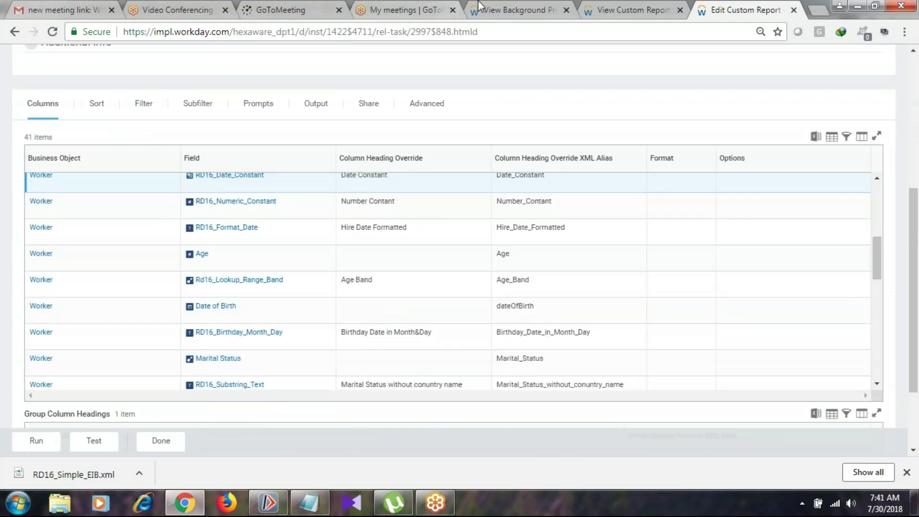
# Open the RD16_Simple EIB integration system from the background process's integration details.
pyautogui.click(485, 5)
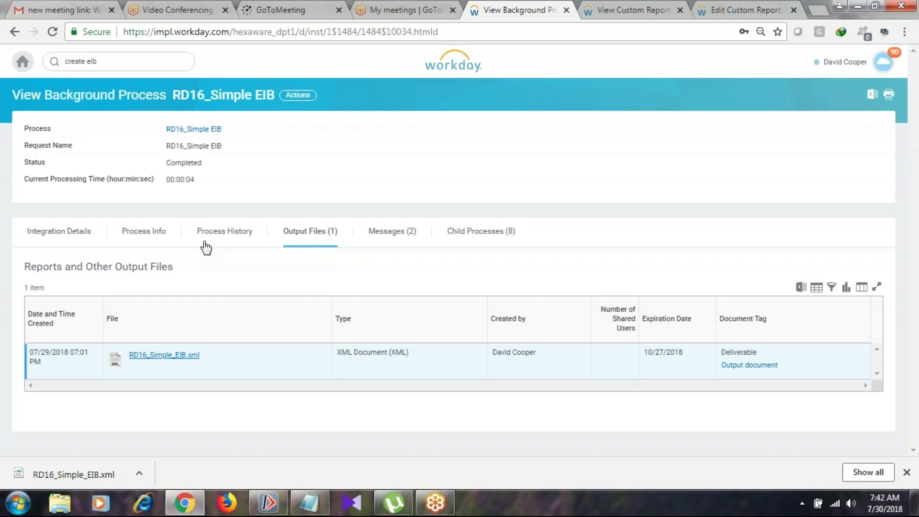
pyautogui.click(80, 234)
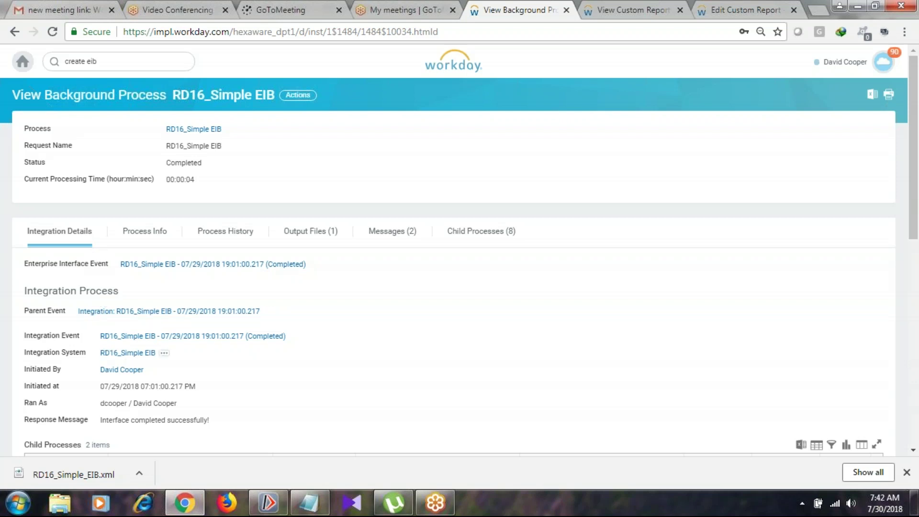
pyautogui.moveTo(146, 354); pyautogui.dragTo(133, 359)
pyautogui.click(133, 359)
pyautogui.scroll(-4, 354, 215)
pyautogui.scroll(4, 329, 207)
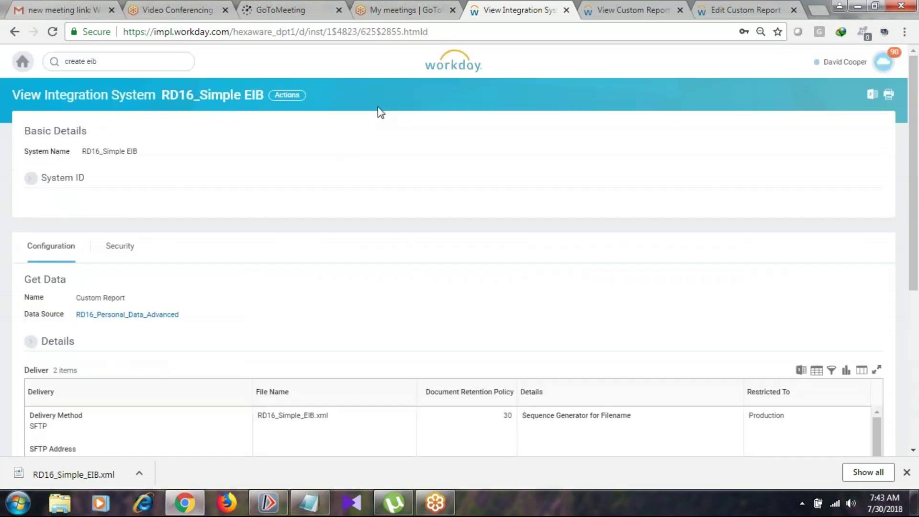
# Open the RD16_Simple EIB enterprise interface for editing.
pyautogui.click(288, 96)
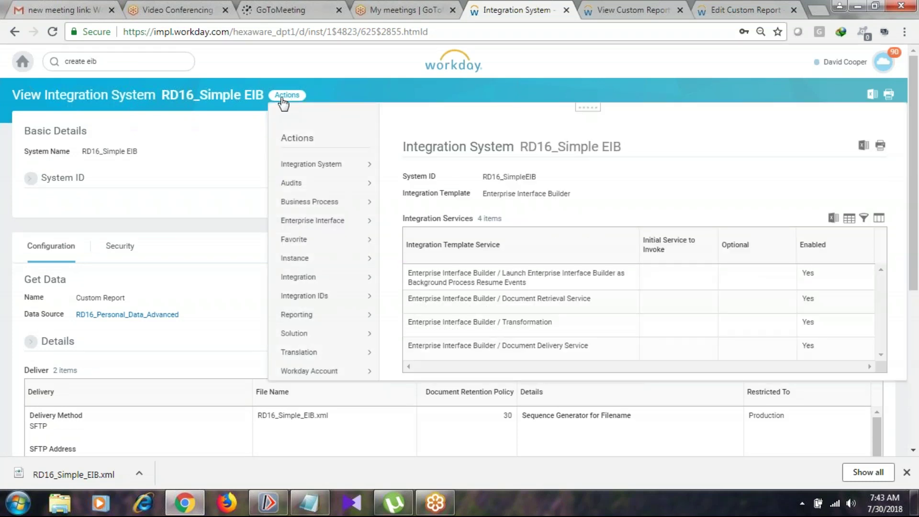
pyautogui.moveTo(306, 225)
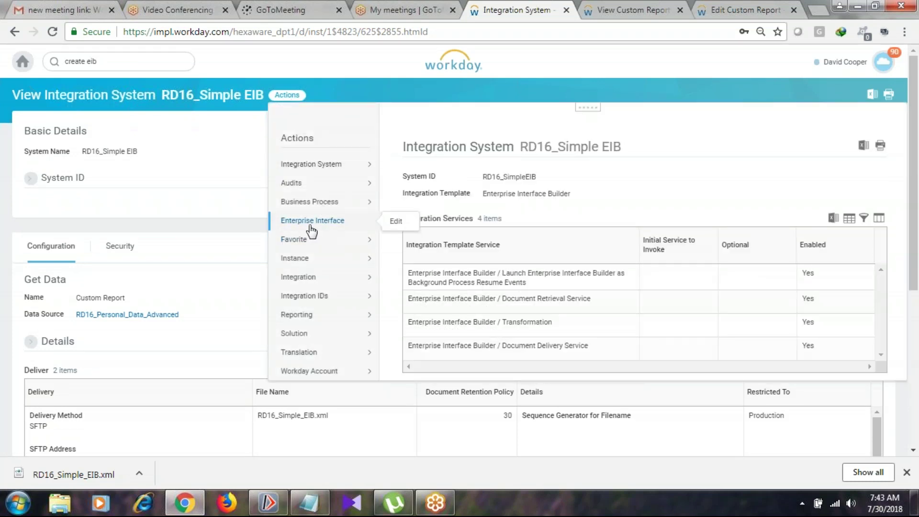
pyautogui.click(397, 222)
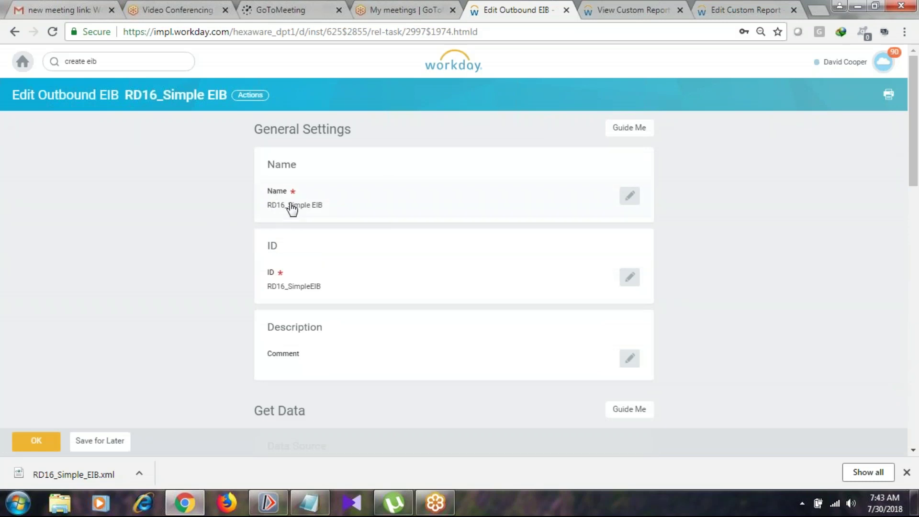
# Review the outbound EIB's general settings and its Get Data, Transform and Deliver sections, focusing on the Data Source.
pyautogui.scroll(-5, 315, 210)
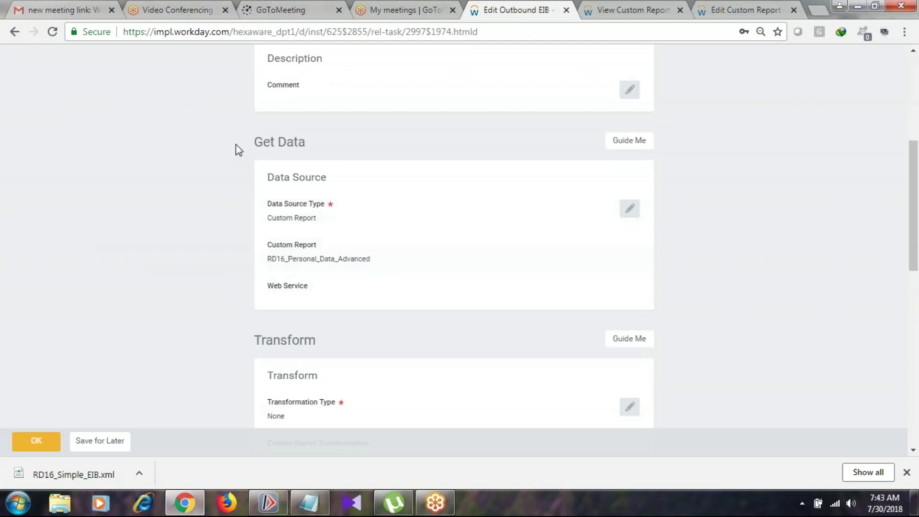
pyautogui.moveTo(238, 148); pyautogui.dragTo(455, 306)
pyautogui.scroll(-3, 257, 228)
pyautogui.moveTo(258, 228); pyautogui.dragTo(380, 351)
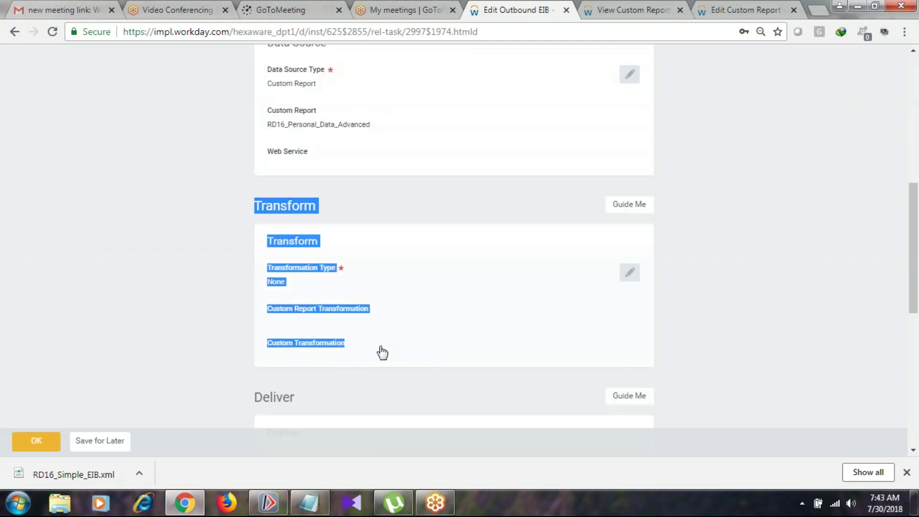
pyautogui.scroll(-5, 265, 334)
pyautogui.moveTo(237, 122); pyautogui.dragTo(300, 287)
pyautogui.scroll(-3, 421, 405)
pyautogui.scroll(15, 418, 399)
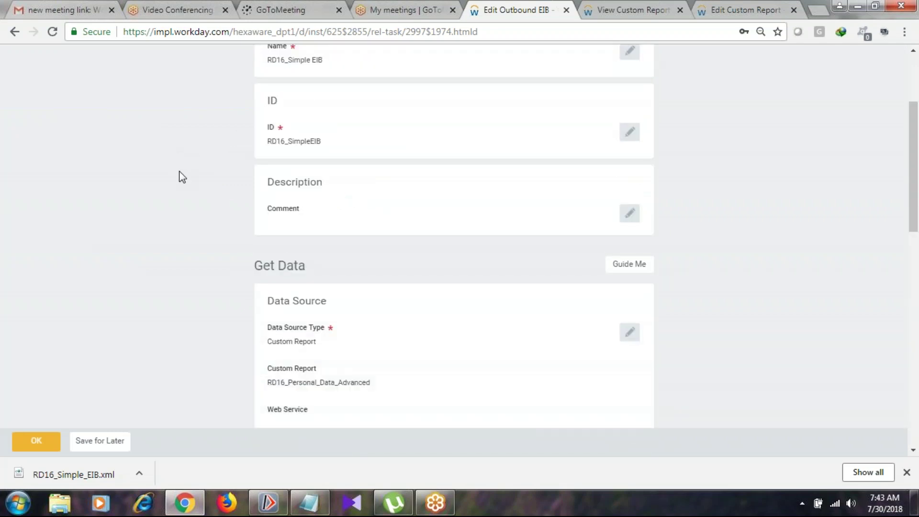
pyautogui.scroll(-5, 291, 259)
pyautogui.moveTo(268, 178); pyautogui.dragTo(327, 178)
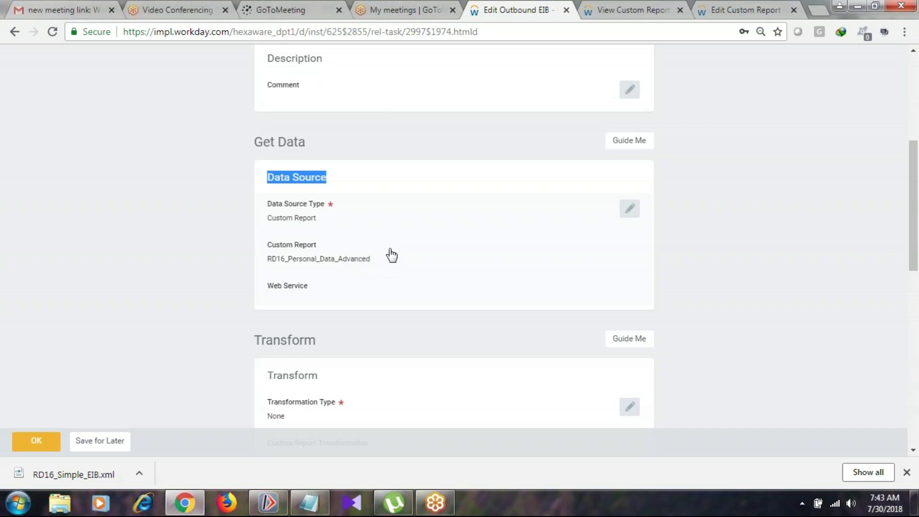
# Examine the available Transformation Type options in the Transform section, keeping None.
pyautogui.moveTo(909, 221); pyautogui.dragTo(908, 312)
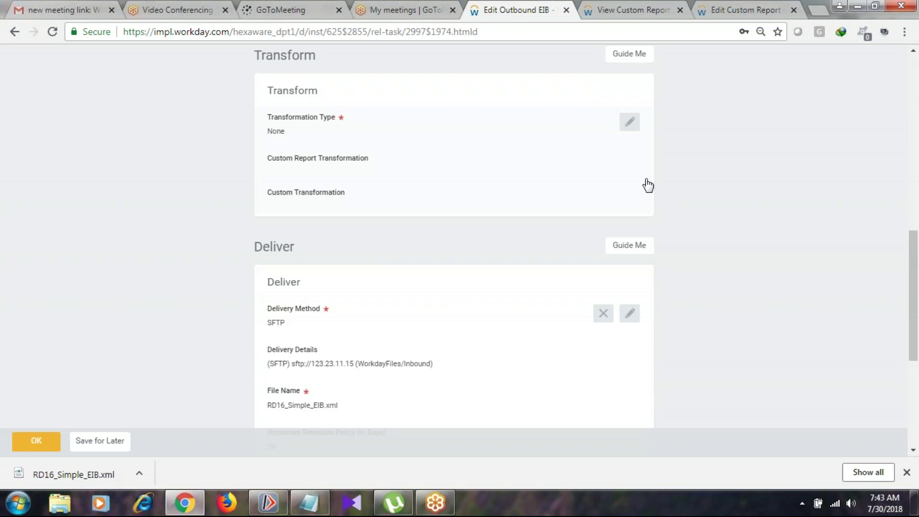
pyautogui.click(630, 123)
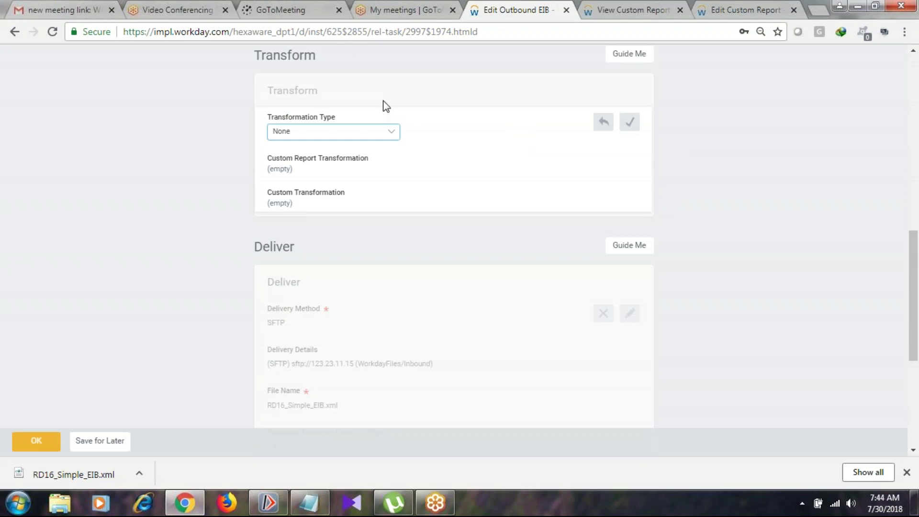
pyautogui.click(392, 136)
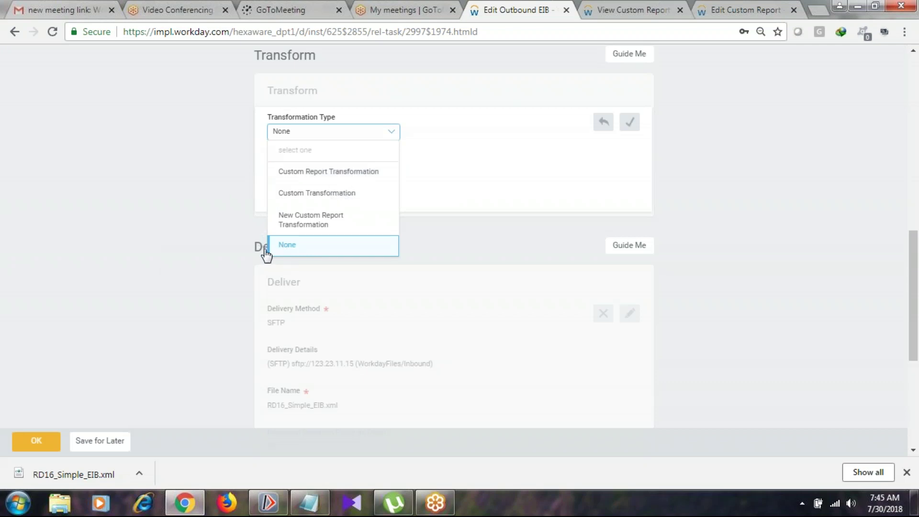
pyautogui.doubleClick(144, 257)
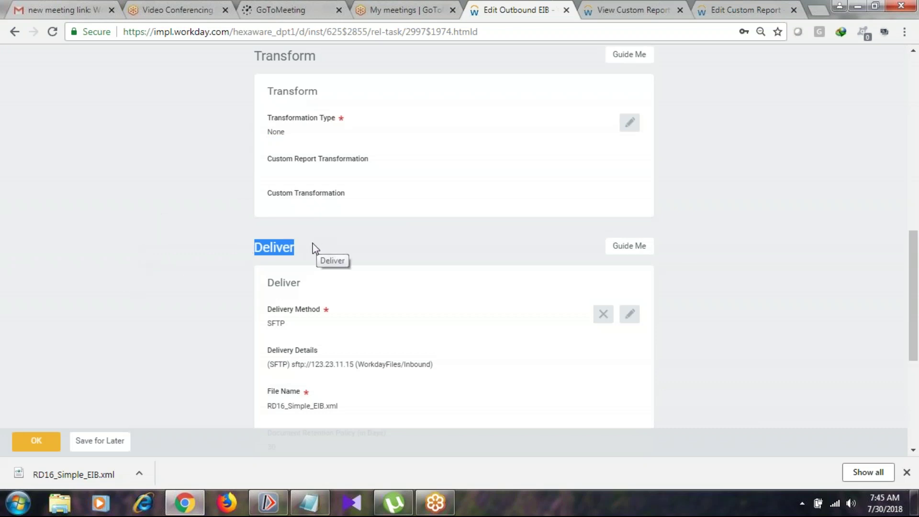
# Review the SFTP and Workday Attachment delivery methods in the Deliver section.
pyautogui.scroll(-1, 314, 248)
pyautogui.scroll(-2, 316, 249)
pyautogui.scroll(5, 200, 207)
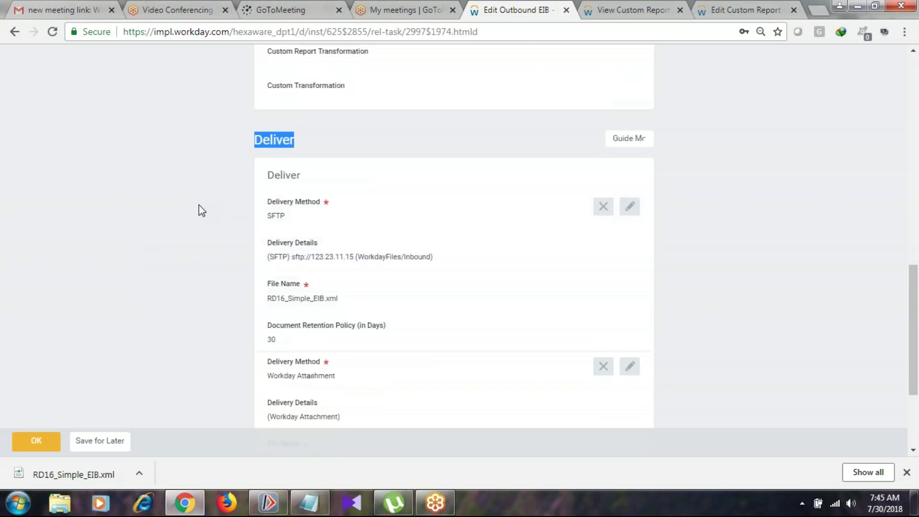
pyautogui.scroll(-8, 377, 324)
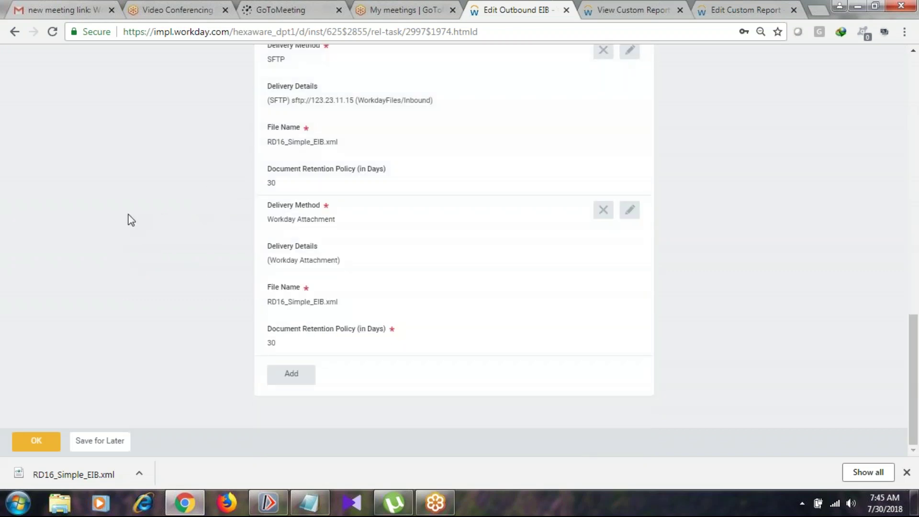
pyautogui.scroll(5, 332, 181)
pyautogui.scroll(-5, 344, 256)
pyautogui.scroll(3, 343, 264)
pyautogui.moveTo(267, 180); pyautogui.dragTo(368, 321)
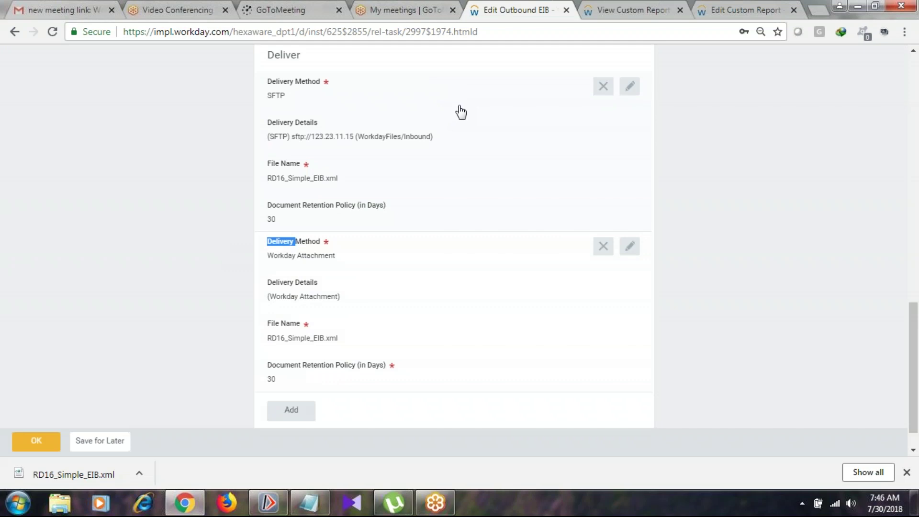
# Open the SFTP delivery method for editing and examine its connection fields and expanded Details.
pyautogui.click(630, 89)
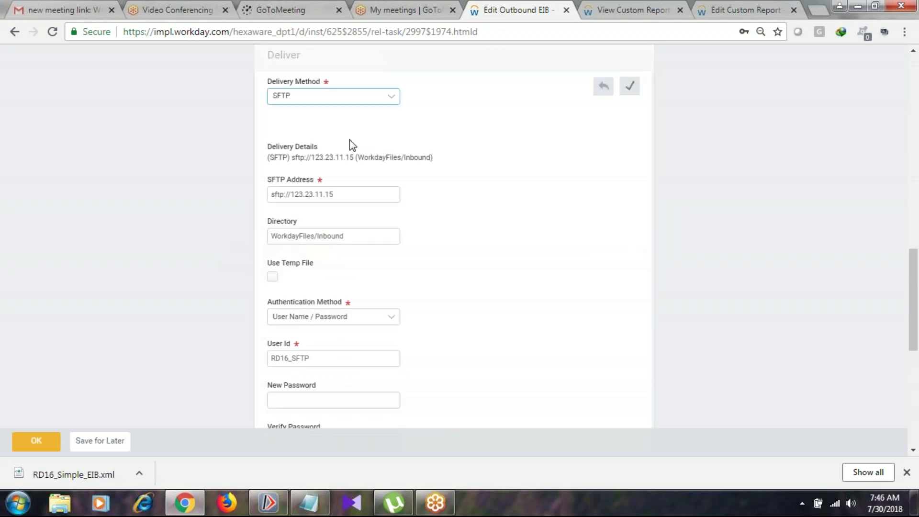
pyautogui.moveTo(914, 316); pyautogui.dragTo(914, 409)
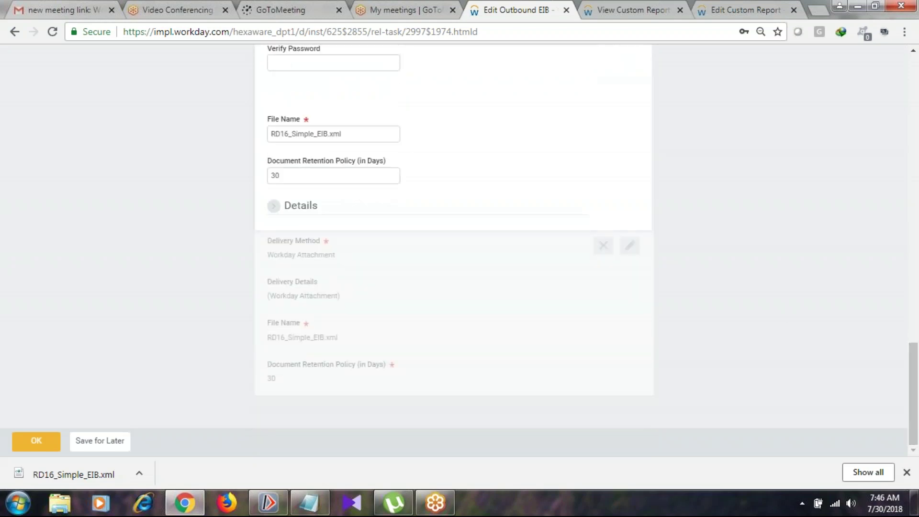
pyautogui.click(272, 209)
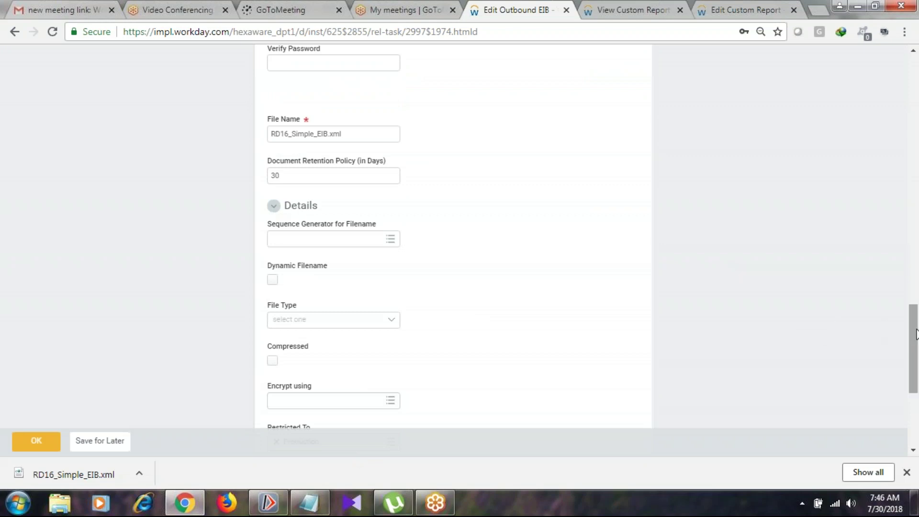
pyautogui.scroll(-5, 916, 334)
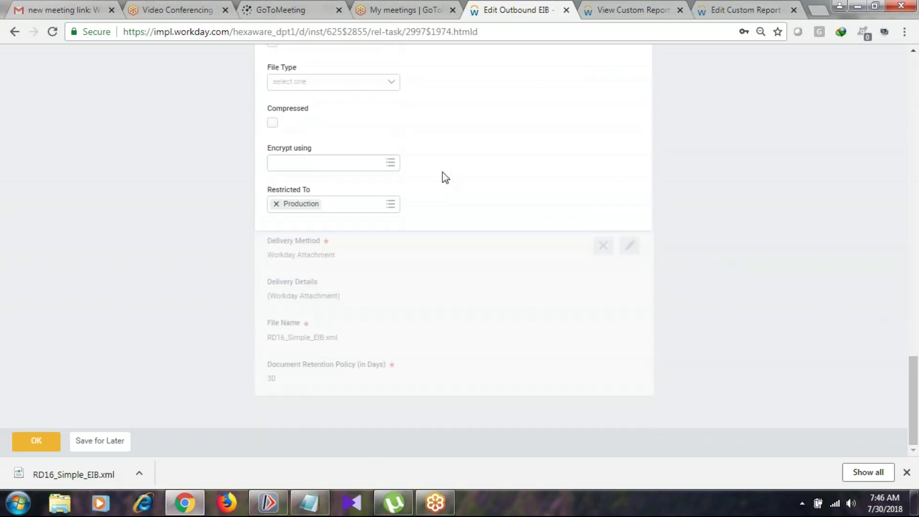
# Try adding Sandbox to the SFTP delivery's Restricted To environments, and clear it again, keeping Production.
pyautogui.click(390, 205)
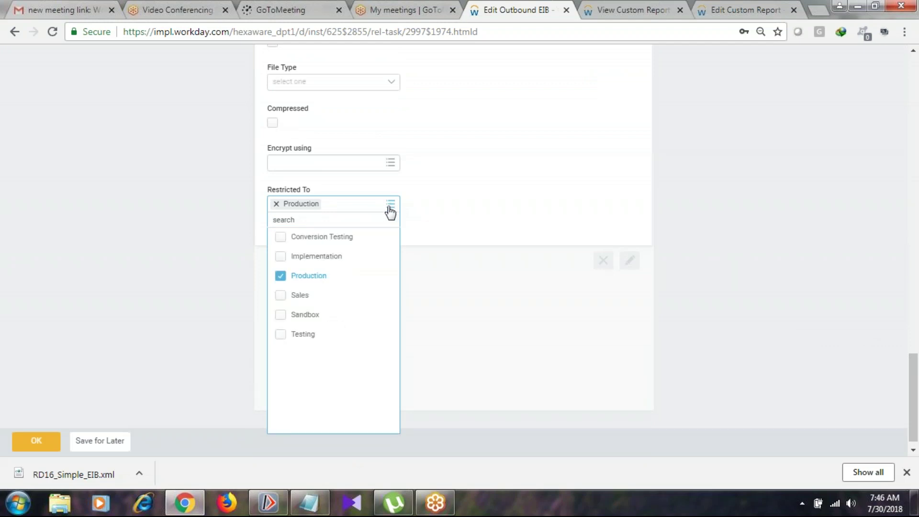
pyautogui.click(280, 316)
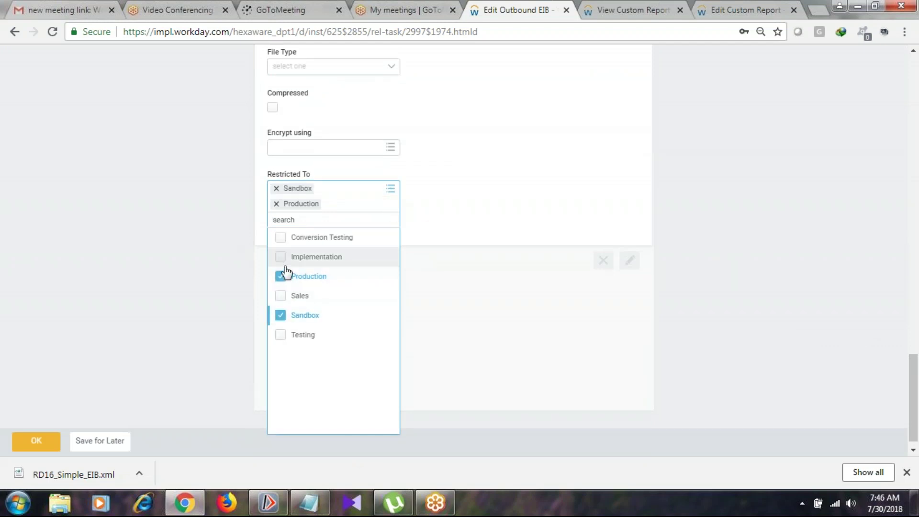
pyautogui.click(295, 245)
pyautogui.click(295, 245)
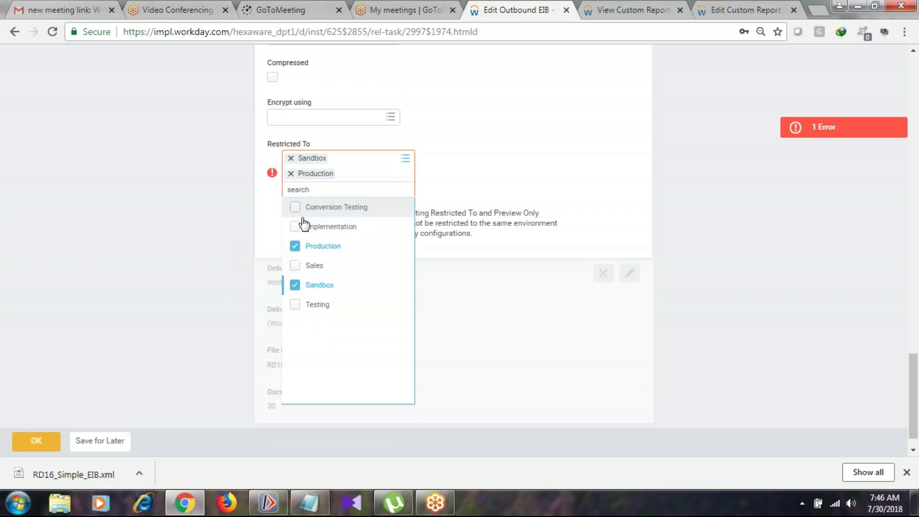
pyautogui.click(295, 285)
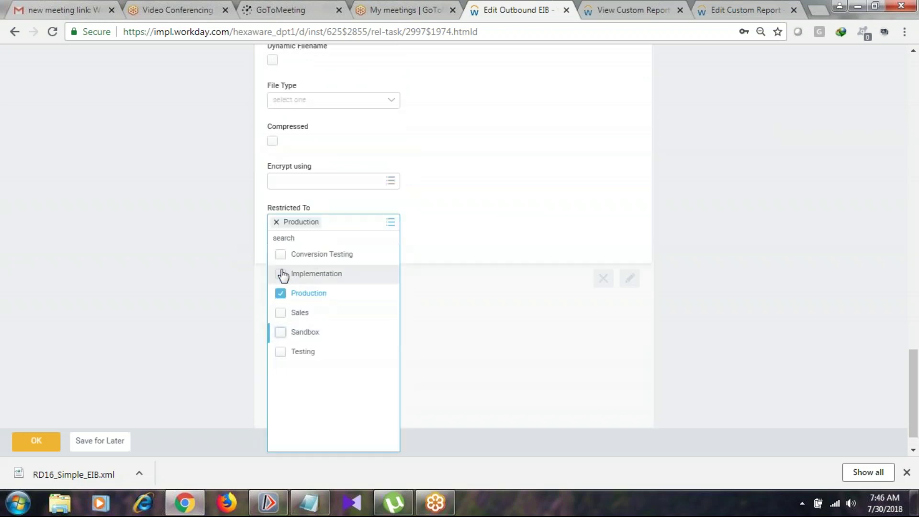
pyautogui.click(191, 261)
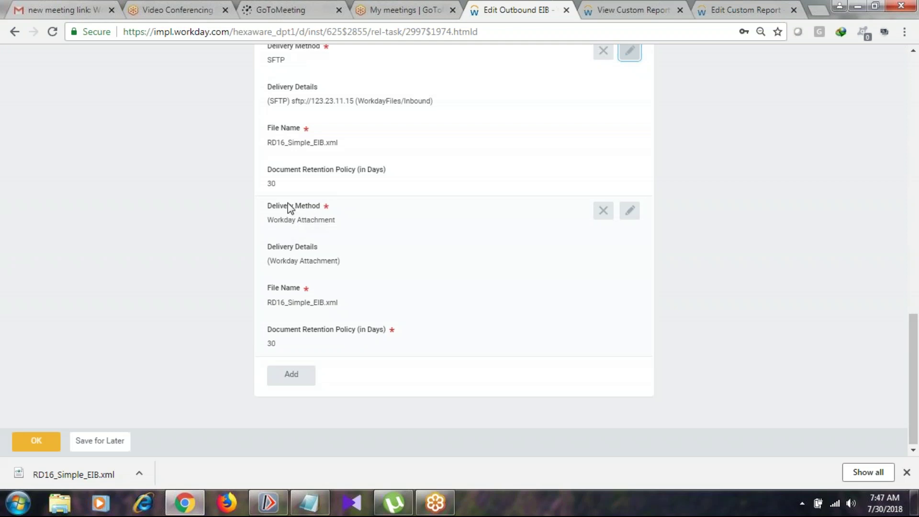
# Compare the Workday Attachment delivery's details, file name and retention policy with those of the SFTP delivery.
pyautogui.moveTo(273, 221); pyautogui.dragTo(400, 340)
pyautogui.click(399, 338)
pyautogui.click(181, 249)
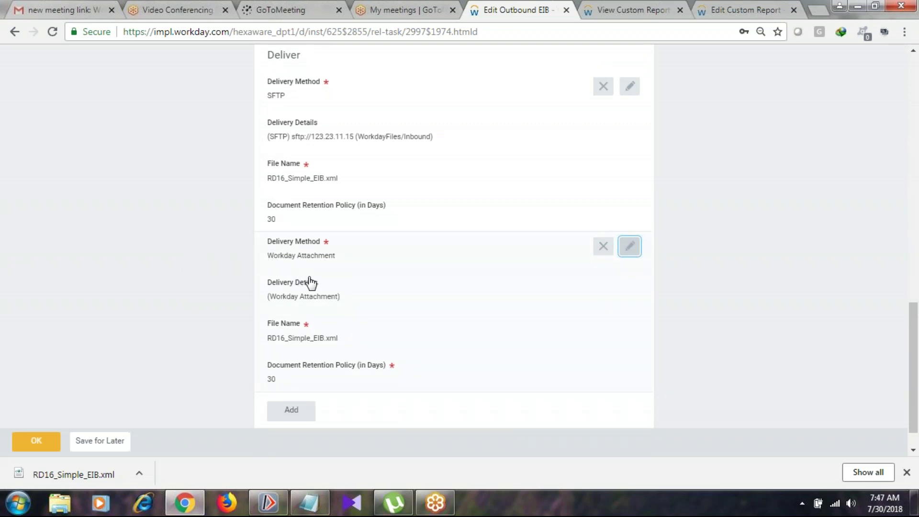
pyautogui.scroll(4, 300, 292)
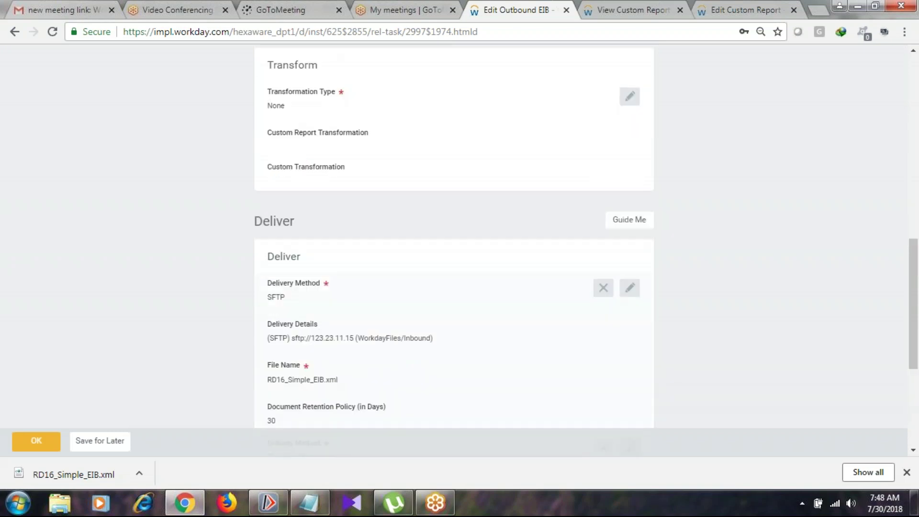
pyautogui.moveTo(268, 256); pyautogui.dragTo(396, 376)
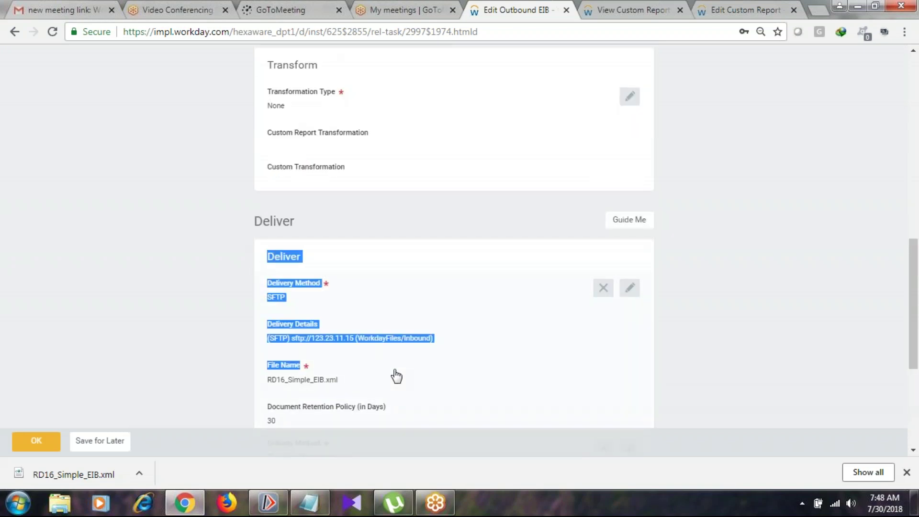
pyautogui.scroll(-2, 383, 316)
pyautogui.scroll(-3, 216, 201)
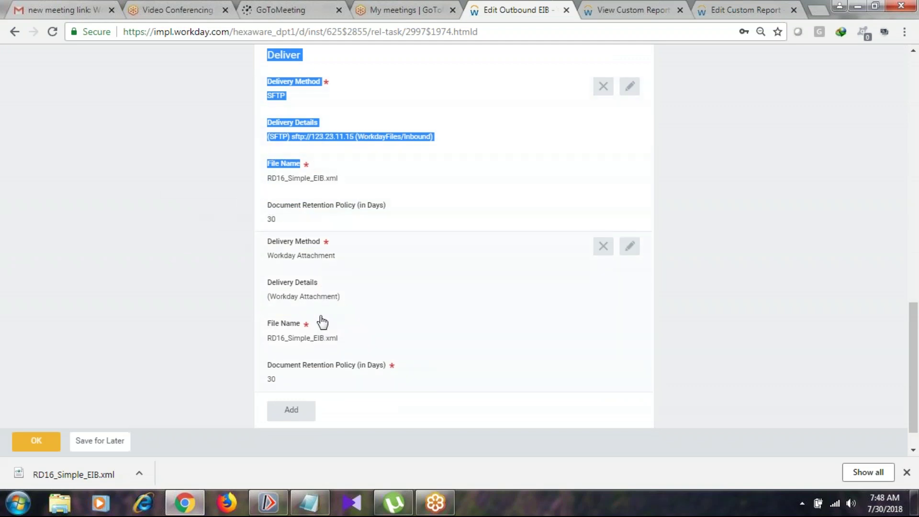
# Recheck the EIB from its custom report data source through the Transform section to both delivery methods.
pyautogui.scroll(2, 316, 322)
pyautogui.scroll(4, 331, 366)
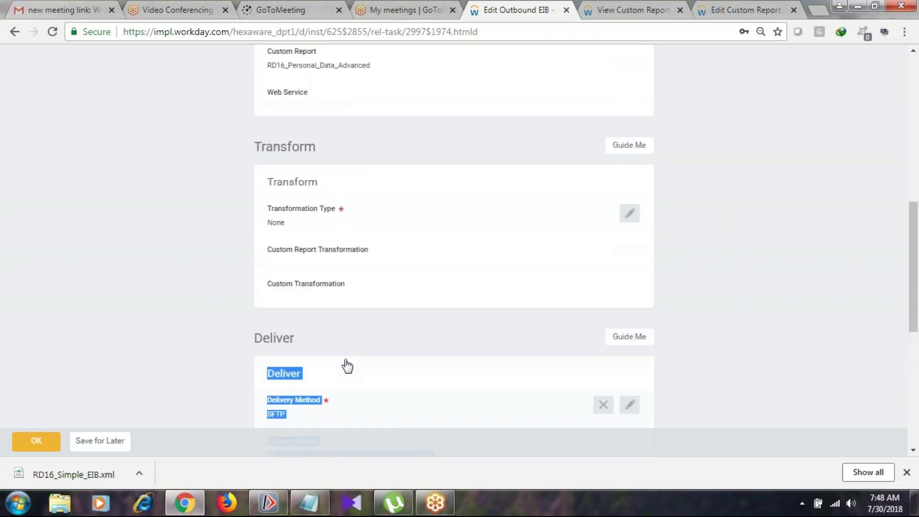
pyautogui.scroll(-7, 454, 235)
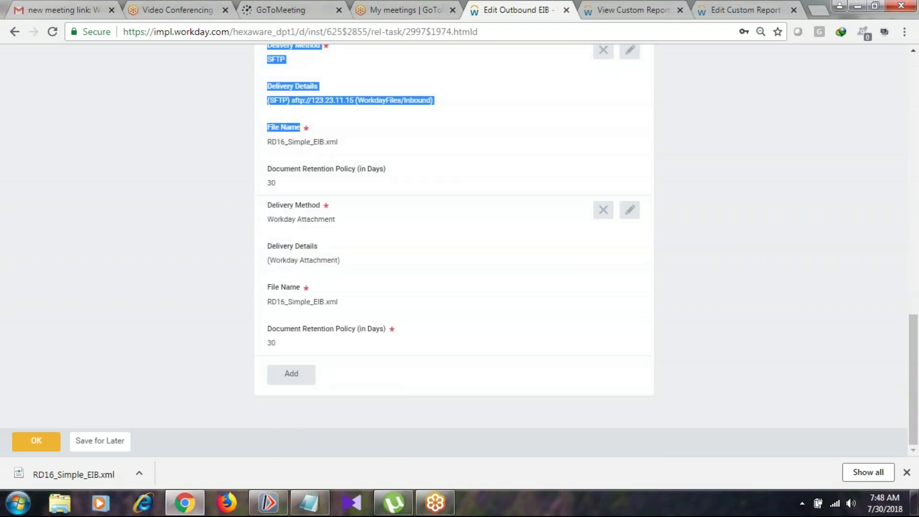
pyautogui.scroll(10, 134, 211)
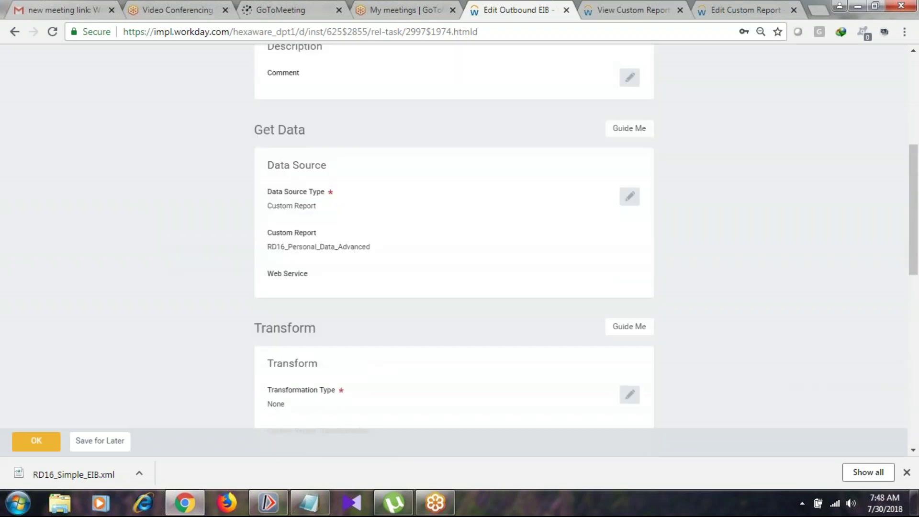
pyautogui.scroll(-8, 222, 343)
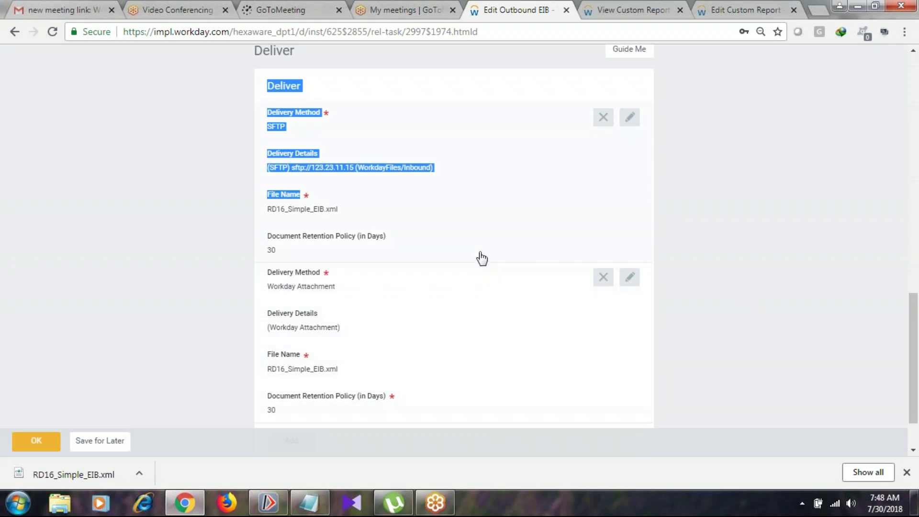
pyautogui.scroll(7, 478, 256)
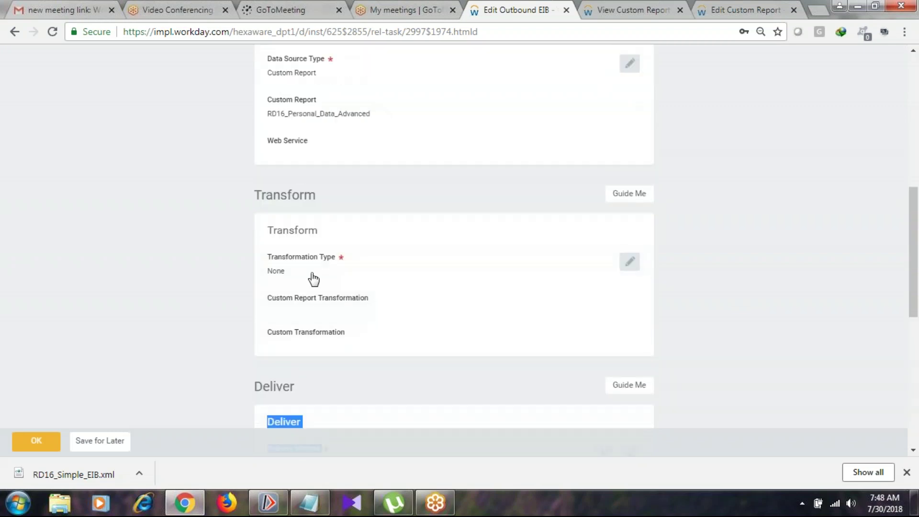
# Open the Transform section's Transformation Type for editing and examine the available transformation options.
pyautogui.click(707, 299)
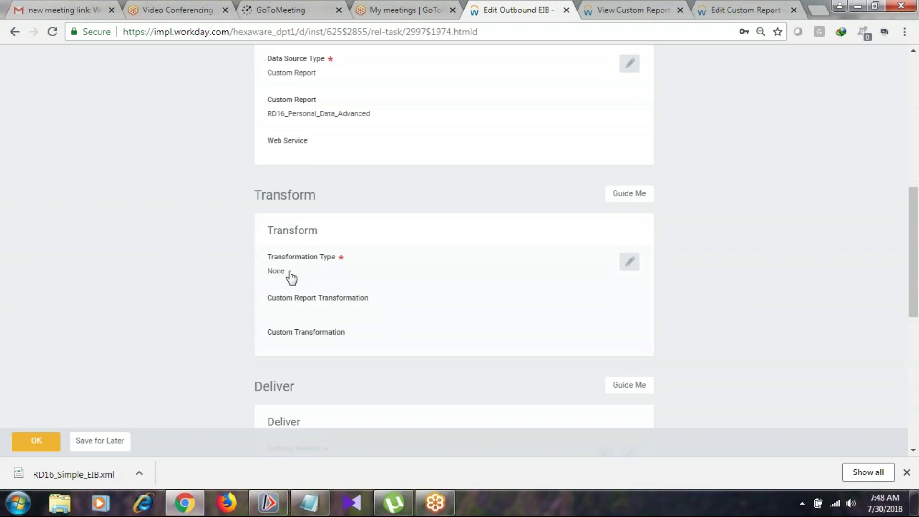
pyautogui.click(624, 263)
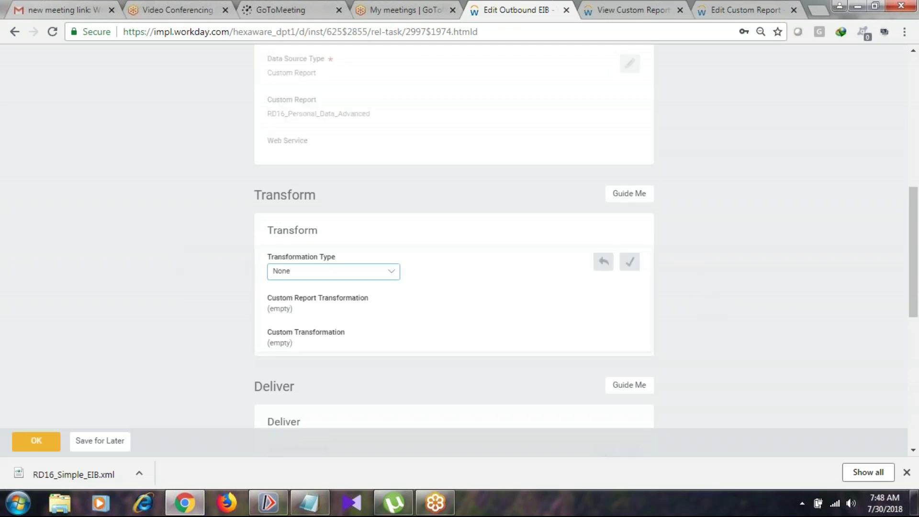
pyautogui.click(399, 274)
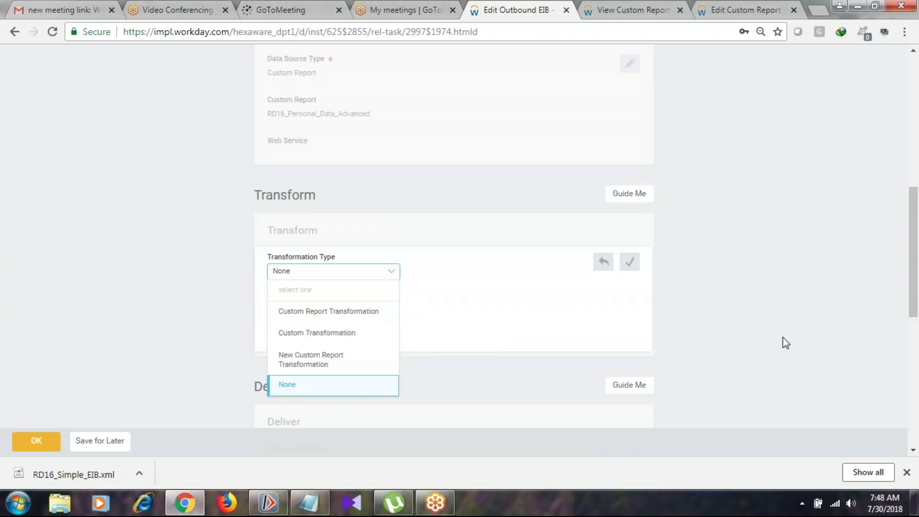
# Review the whole EIB configuration from General Settings down to the SFTP and Workday Attachment delivery methods.
pyautogui.scroll(5, 766, 341)
pyautogui.scroll(4, 769, 263)
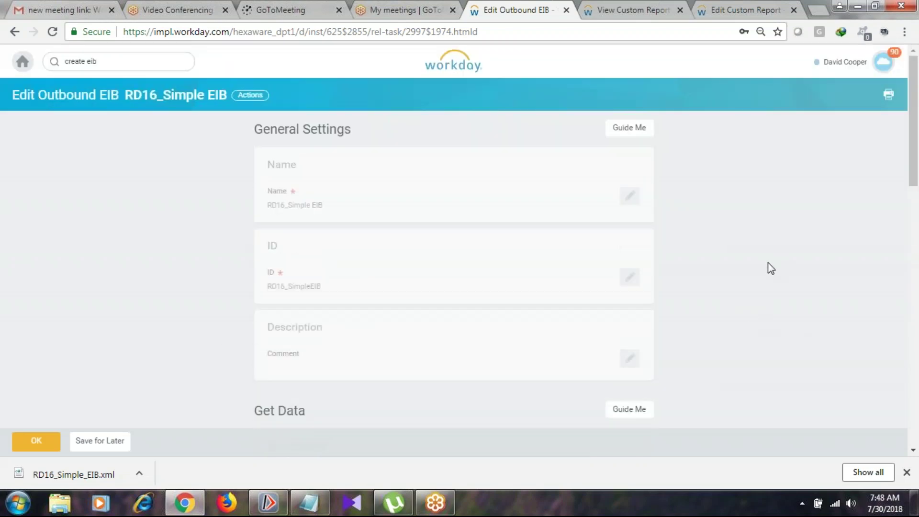
pyautogui.scroll(-15, 770, 263)
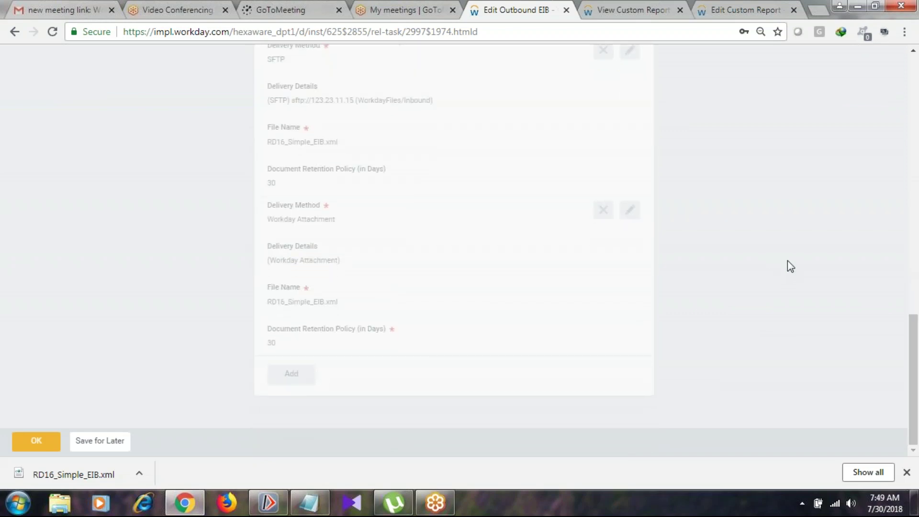
pyautogui.scroll(1, 611, 308)
pyautogui.scroll(2, 618, 301)
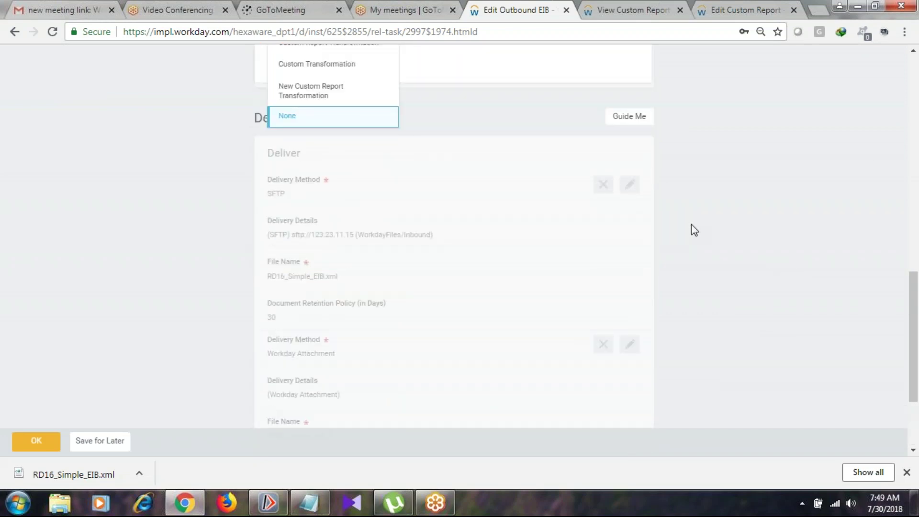